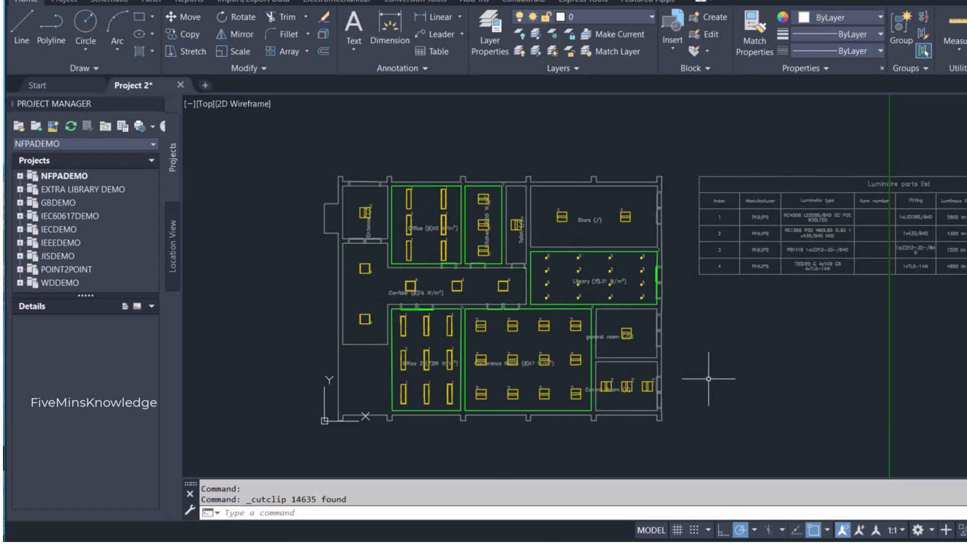
- Paste the cut Lighting DB, switches and exhaust fan symbols with their labels below the luminaire parts list
{"action": "key", "text": "ctrl+v"}
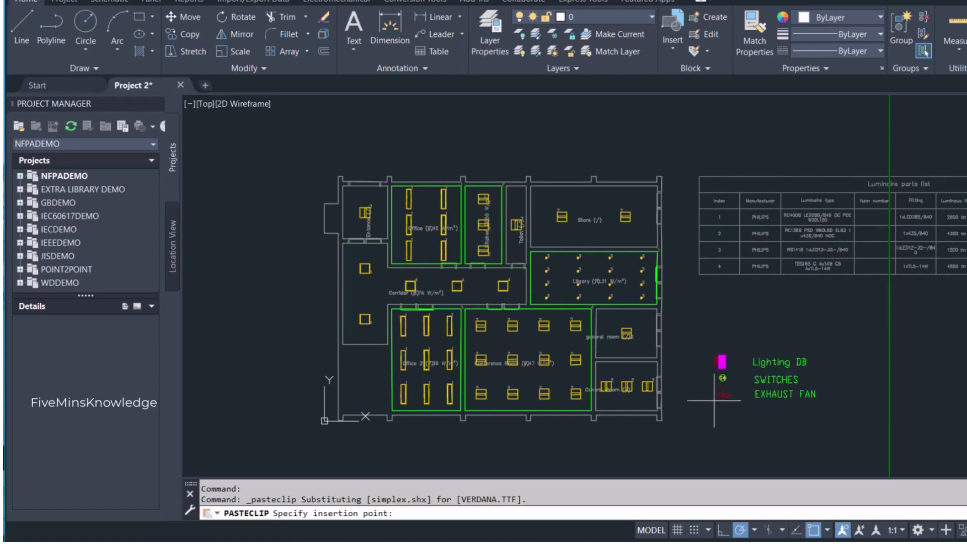
{"action": "left_click", "coordinate": [726, 420]}
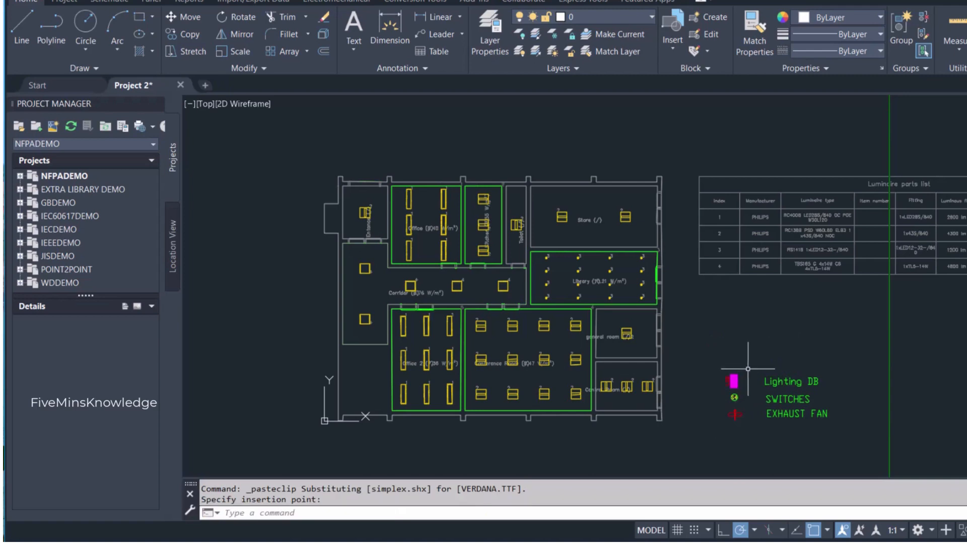
- Copy the Lighting DB label to a spot above the pasted symbol list and change its text to LEGENDS
{"action": "left_click", "coordinate": [773, 382]}
{"action": "key", "text": "ctrl+c"}
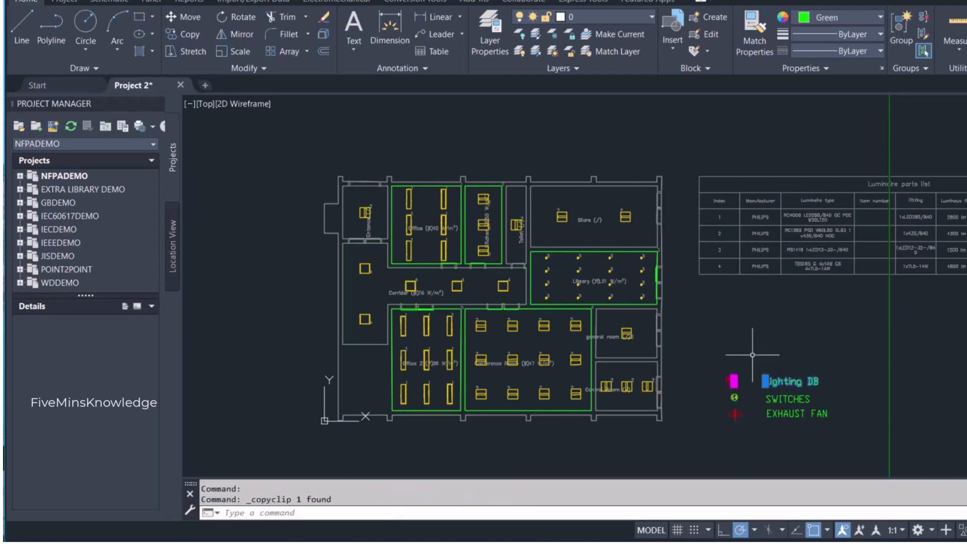
{"action": "key", "text": "ctrl+v"}
{"action": "left_click", "coordinate": [721, 345]}
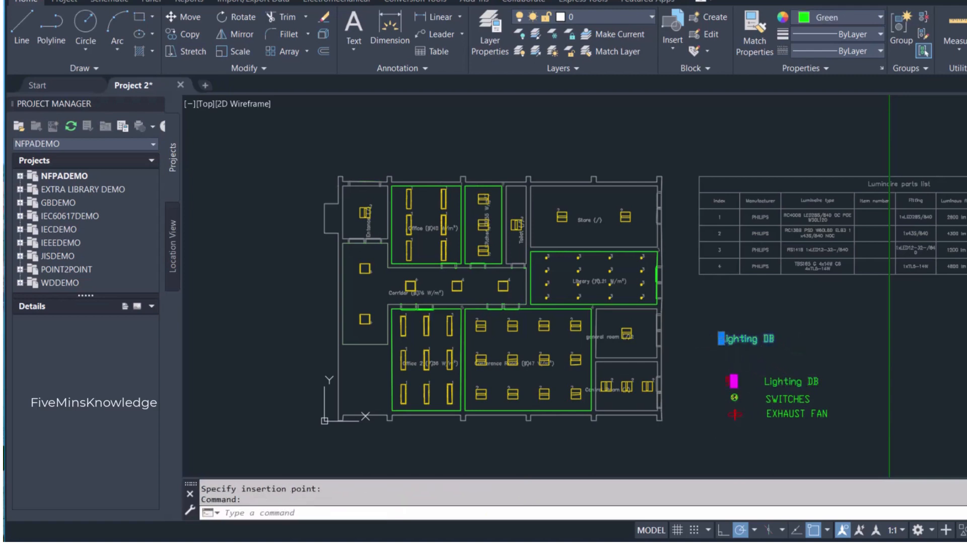
{"action": "double_click", "coordinate": [748, 340]}
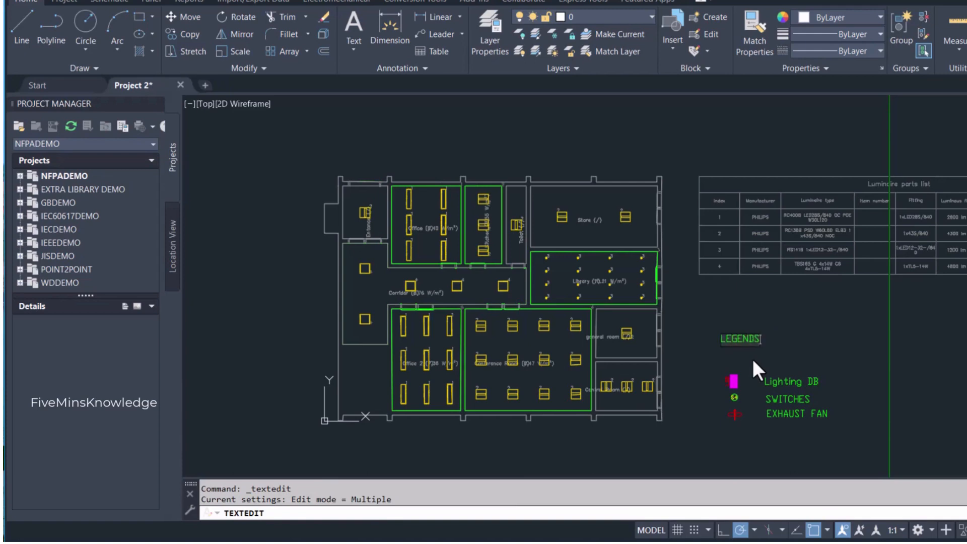
{"action": "left_click", "coordinate": [753, 357]}
{"action": "key", "text": "Escape"}
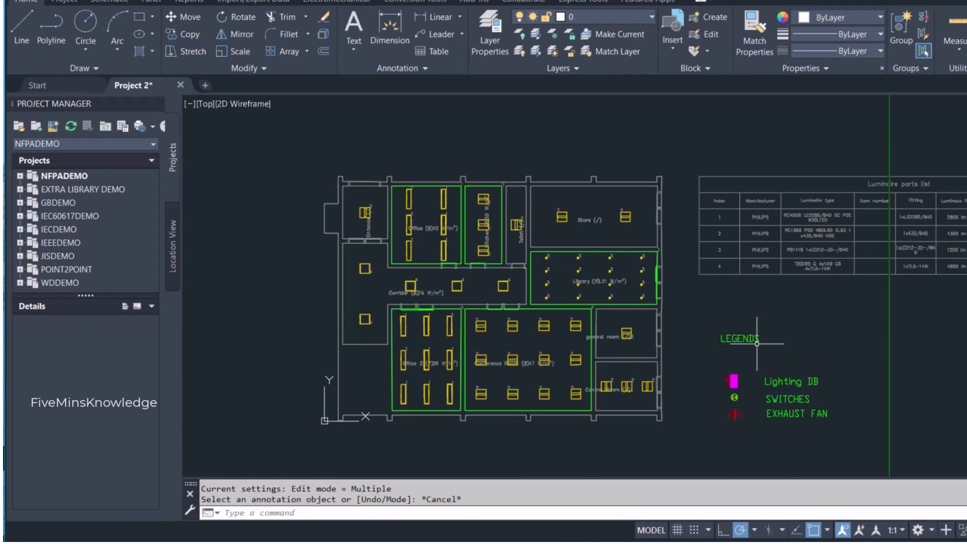
- Move the LEGENDS heading right and slightly down, closer above the symbol list
{"action": "left_click", "coordinate": [756, 341]}
{"action": "left_click", "coordinate": [721, 341]}
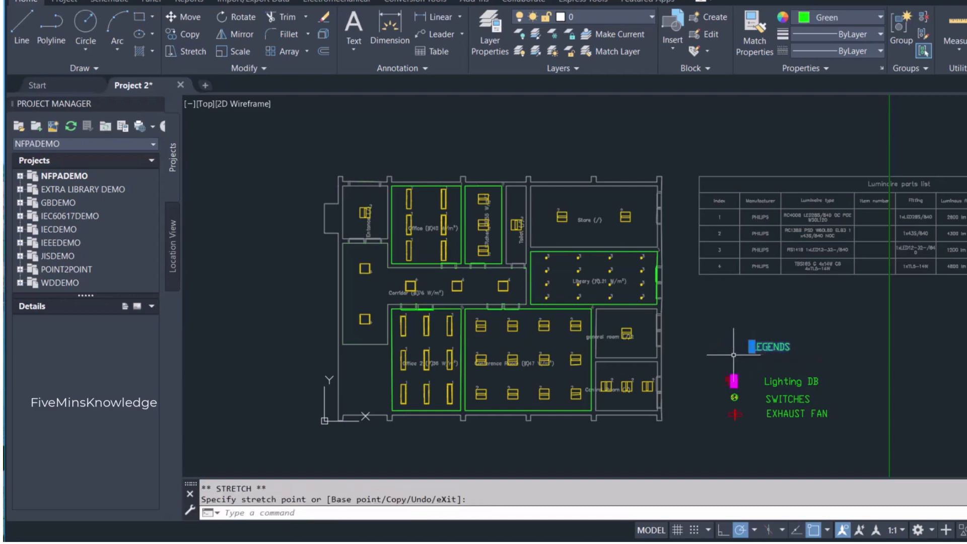
{"action": "key", "text": "Escape"}
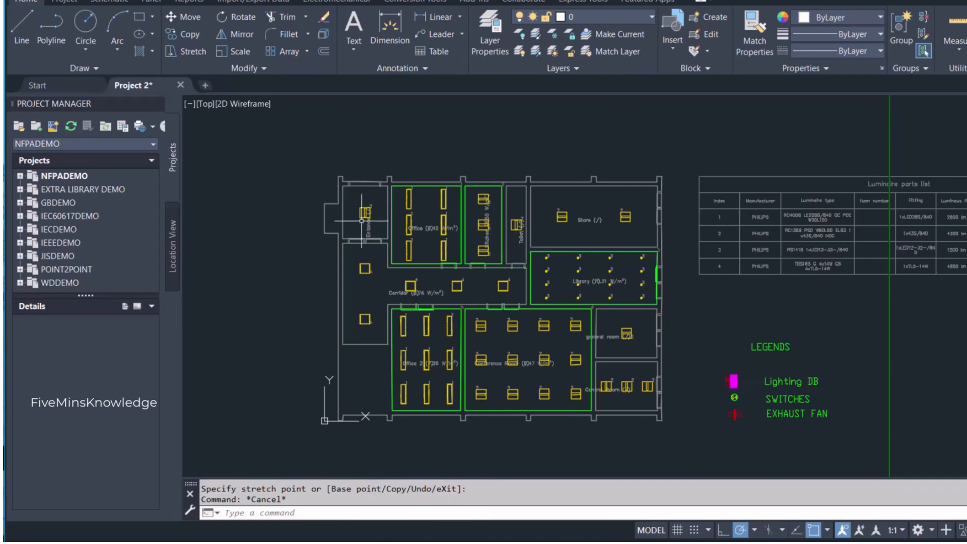
- Copy the LDB symbol with its text from the legend into the upper-left corner of the Control Room
{"action": "scroll", "coordinate": [405, 285], "scroll_direction": "up", "scroll_amount": 2}
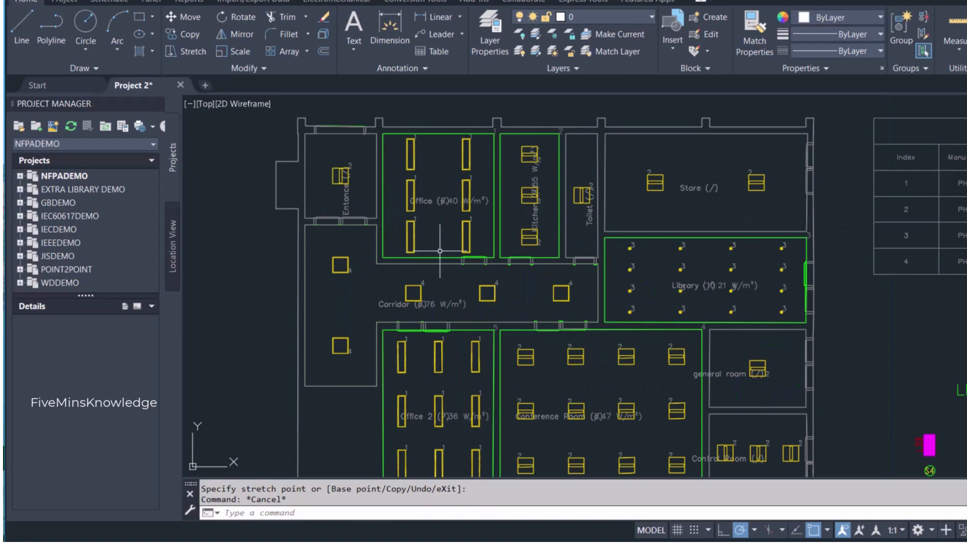
{"action": "scroll", "coordinate": [491, 249], "scroll_direction": "down", "scroll_amount": 2}
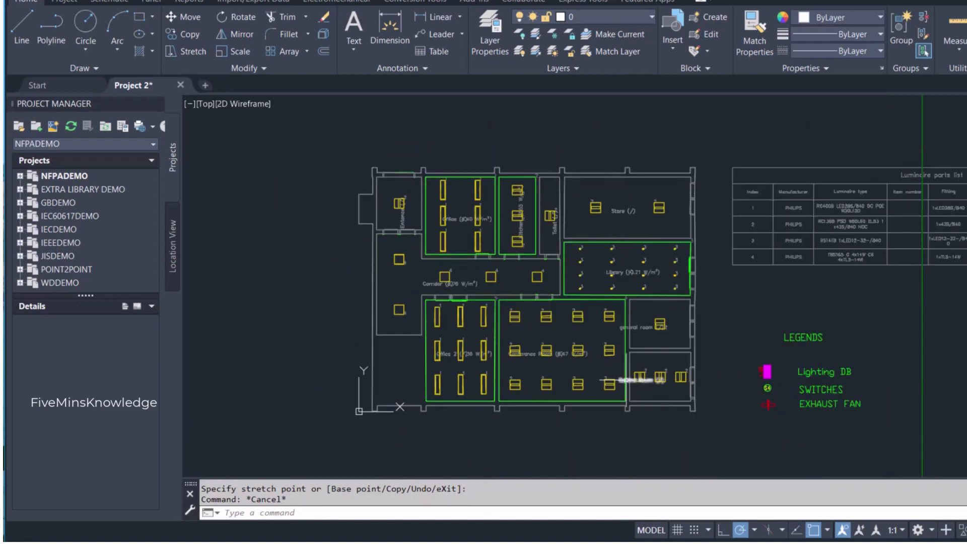
{"action": "scroll", "coordinate": [655, 379], "scroll_direction": "up", "scroll_amount": 2}
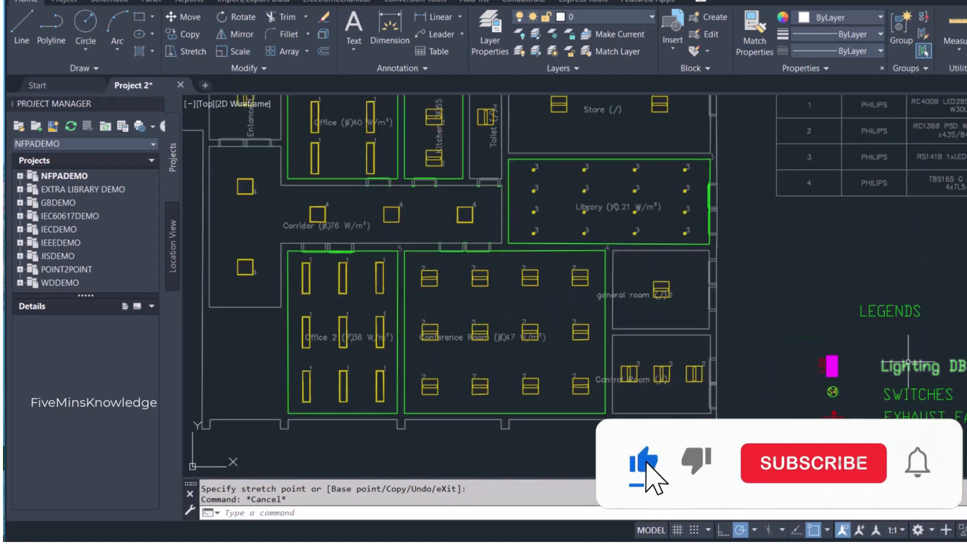
{"action": "left_click", "coordinate": [831, 369]}
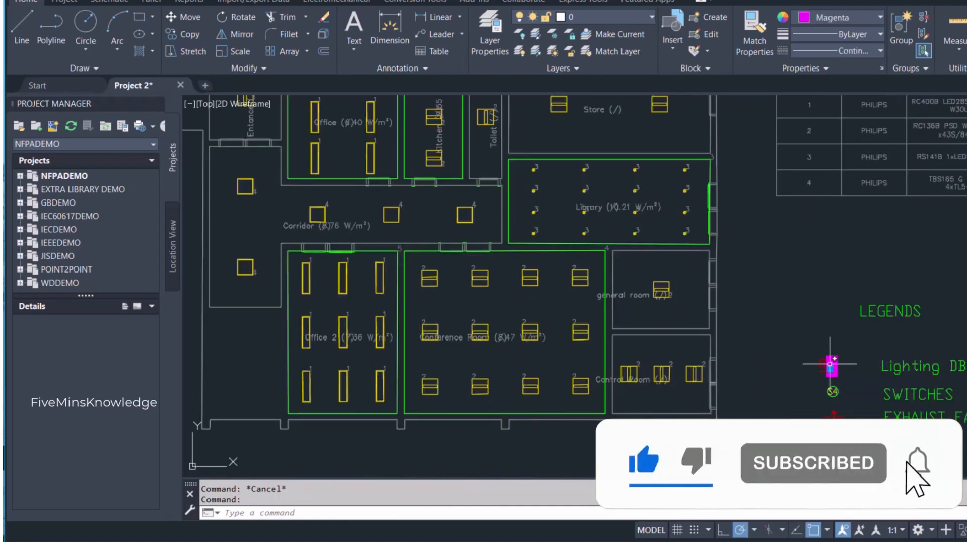
{"action": "key", "text": "Escape"}
{"action": "left_click", "coordinate": [850, 371]}
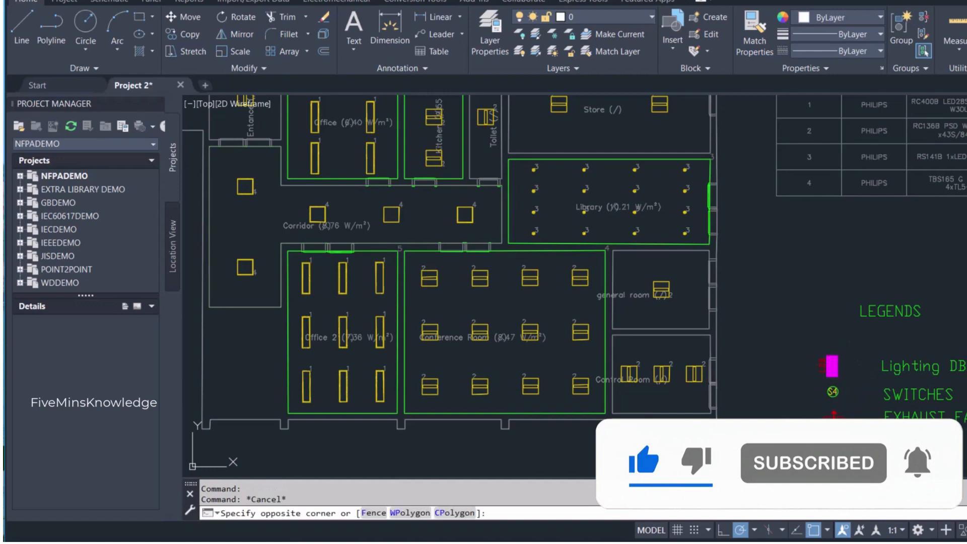
{"action": "left_click", "coordinate": [815, 340]}
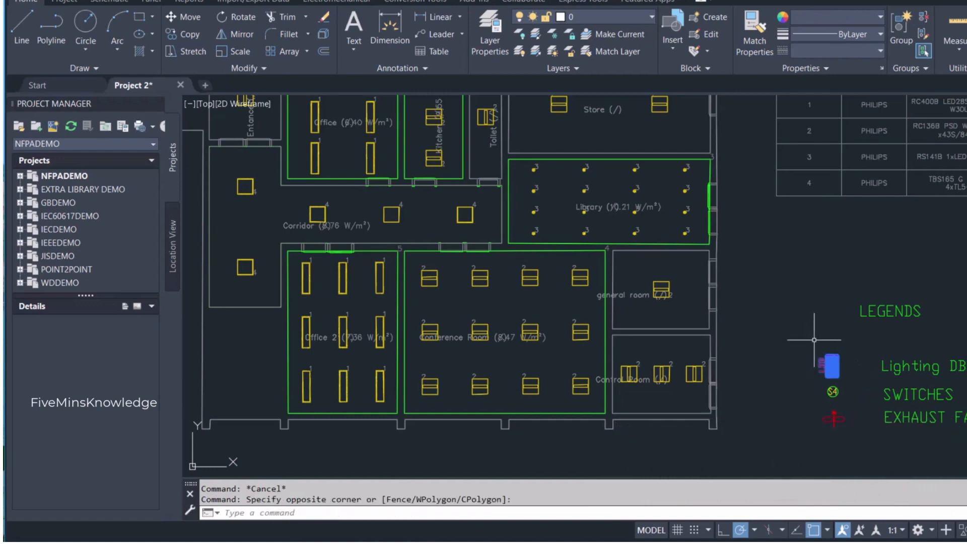
{"action": "key", "text": "ctrl+c"}
{"action": "key", "text": "ctrl+v"}
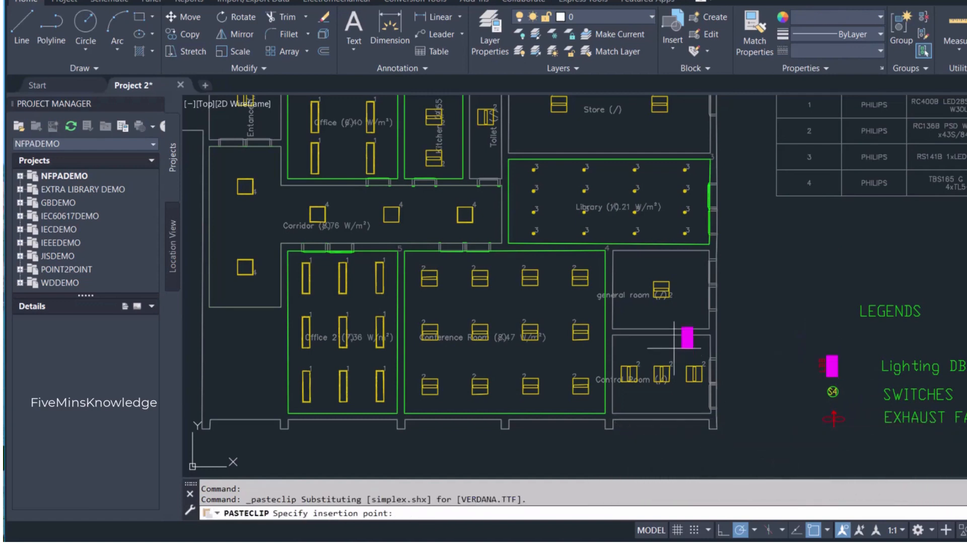
{"action": "scroll", "coordinate": [661, 376], "scroll_direction": "up", "scroll_amount": 4}
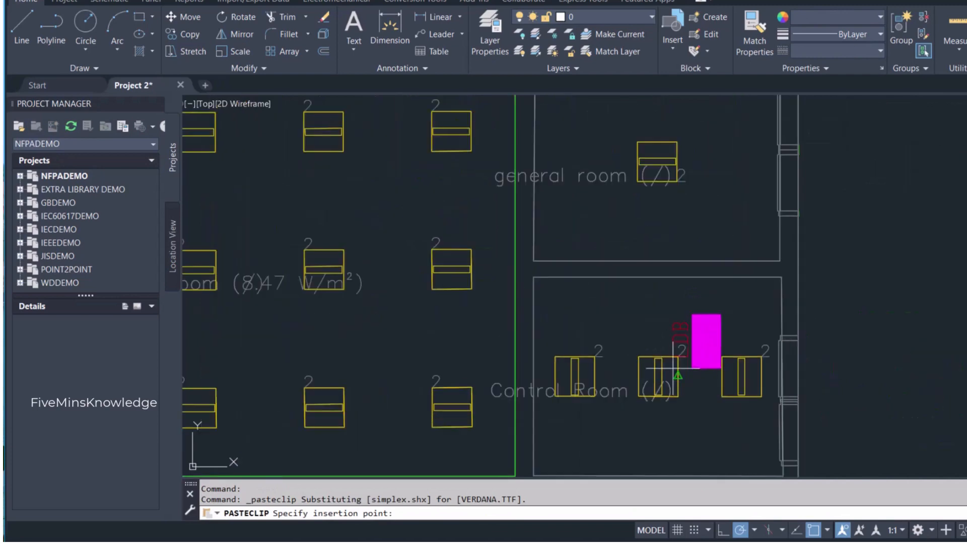
{"action": "scroll", "coordinate": [678, 357], "scroll_direction": "down", "scroll_amount": 2}
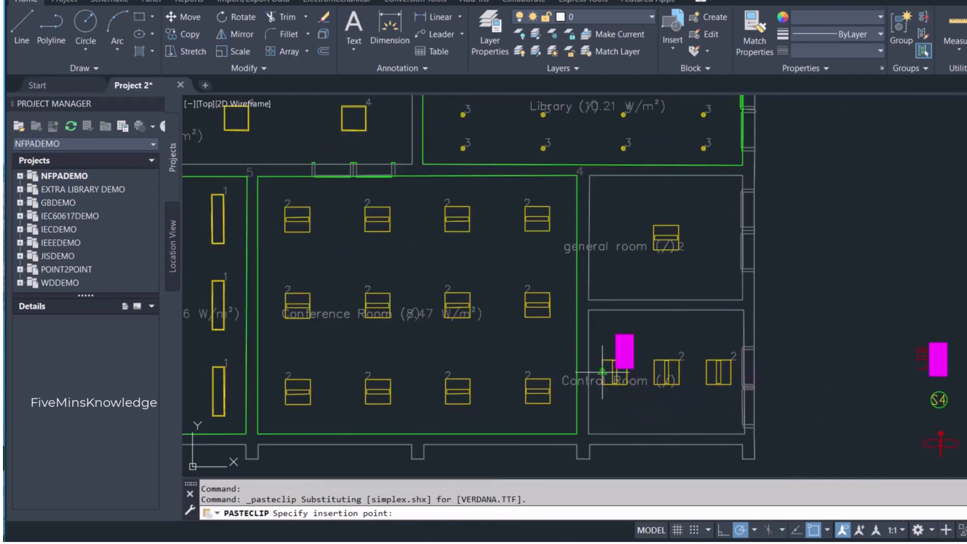
{"action": "left_click", "coordinate": [599, 347]}
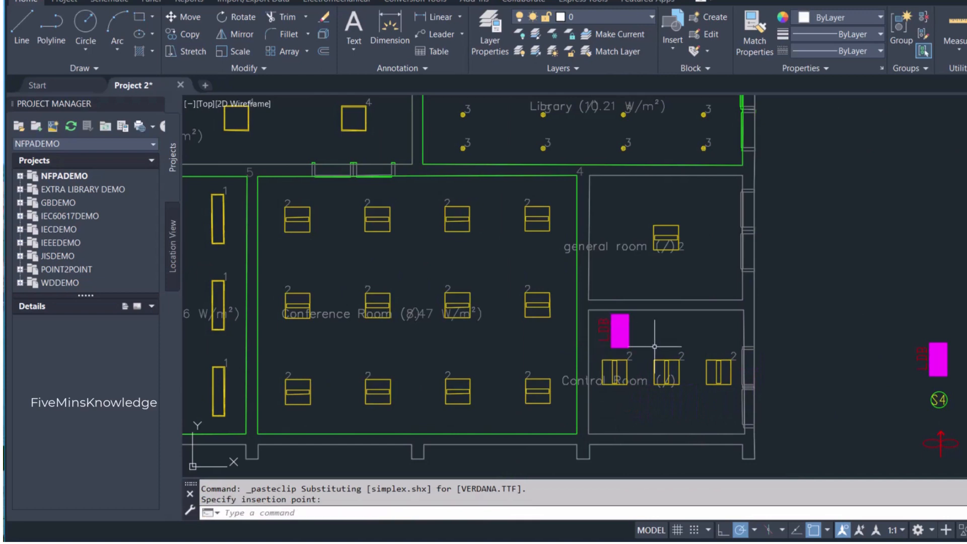
- Rotate the Control Room's LDB symbol and text about 90° clockwise around a point inside the symbol, making the text horizontal
{"action": "scroll", "coordinate": [655, 346], "scroll_direction": "up", "scroll_amount": 5}
{"action": "left_click", "coordinate": [634, 350]}
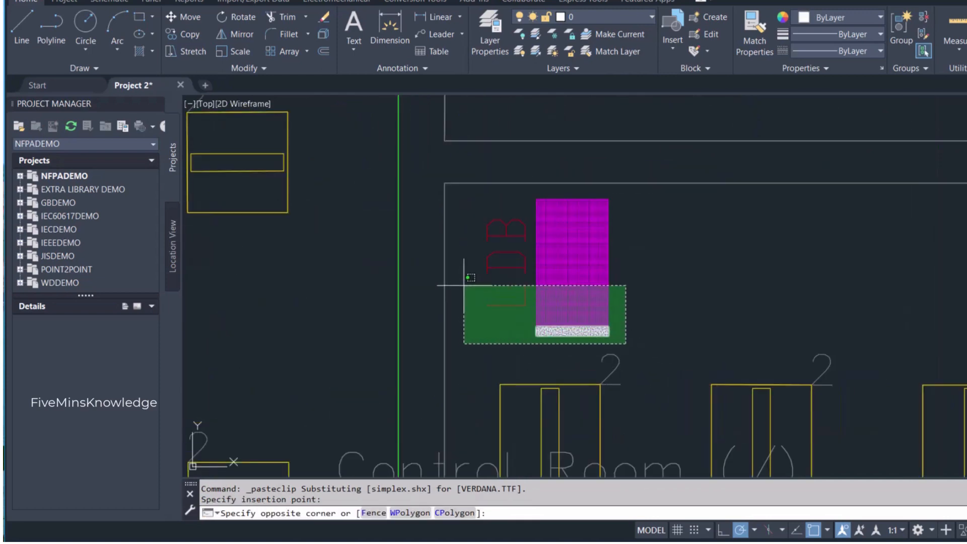
{"action": "left_click", "coordinate": [465, 183]}
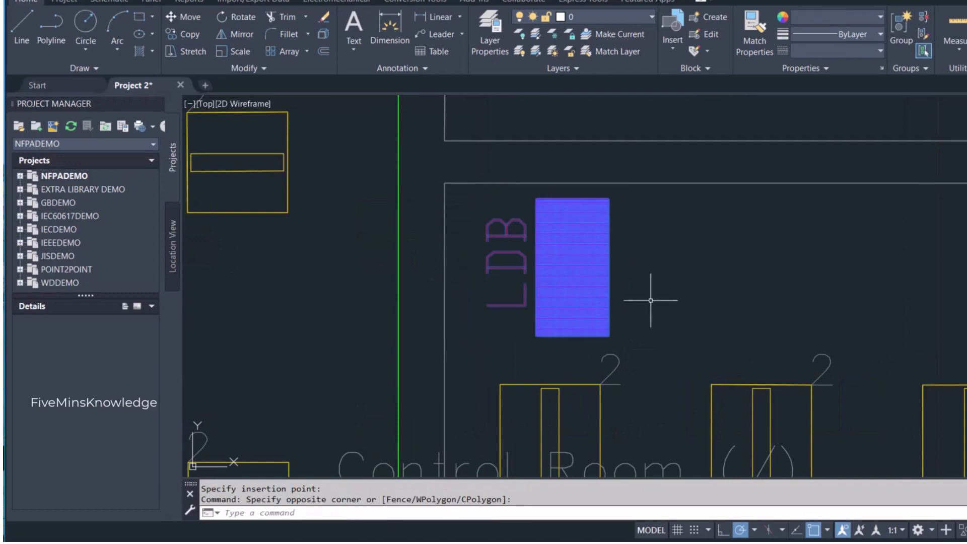
{"action": "key", "text": "Return"}
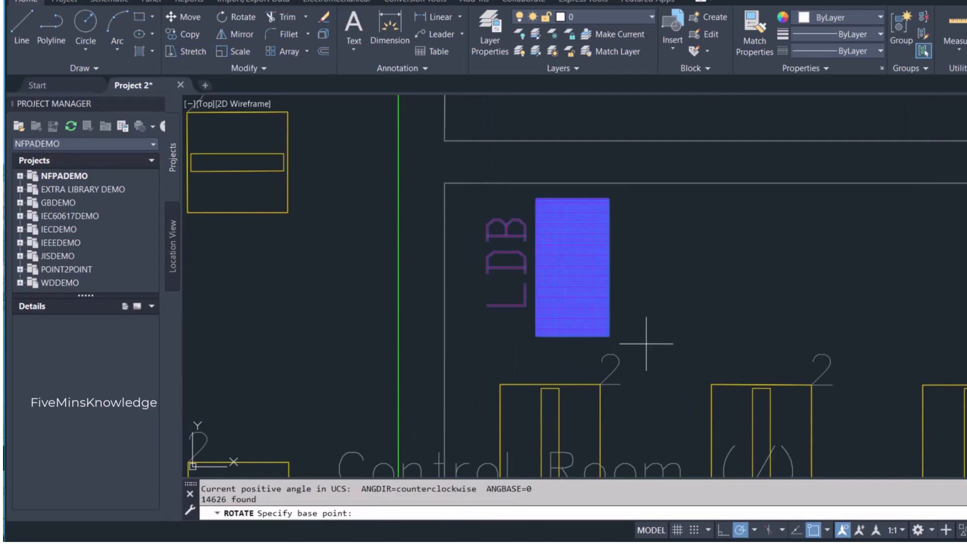
{"action": "left_click", "coordinate": [571, 301]}
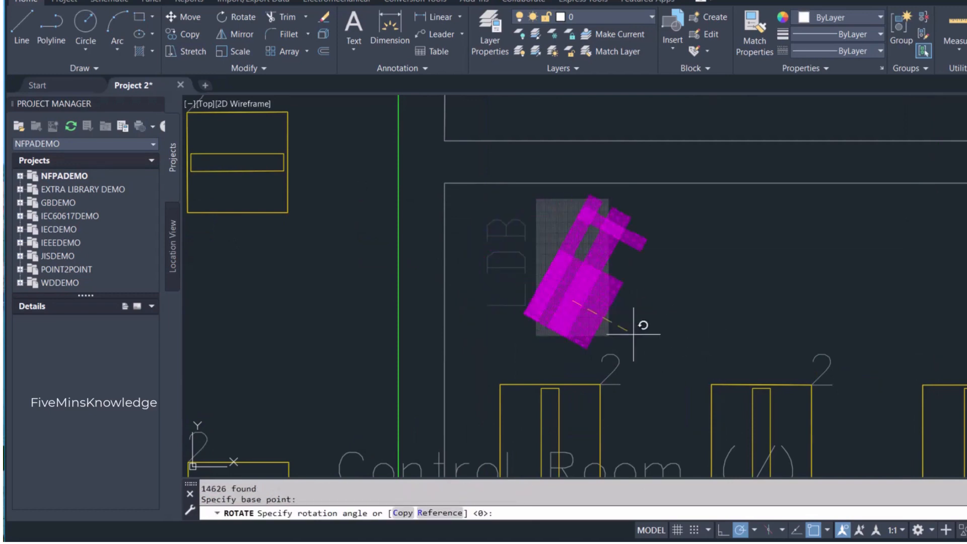
{"action": "left_click", "coordinate": [565, 380]}
{"action": "scroll", "coordinate": [726, 398], "scroll_direction": "down", "scroll_amount": 10}
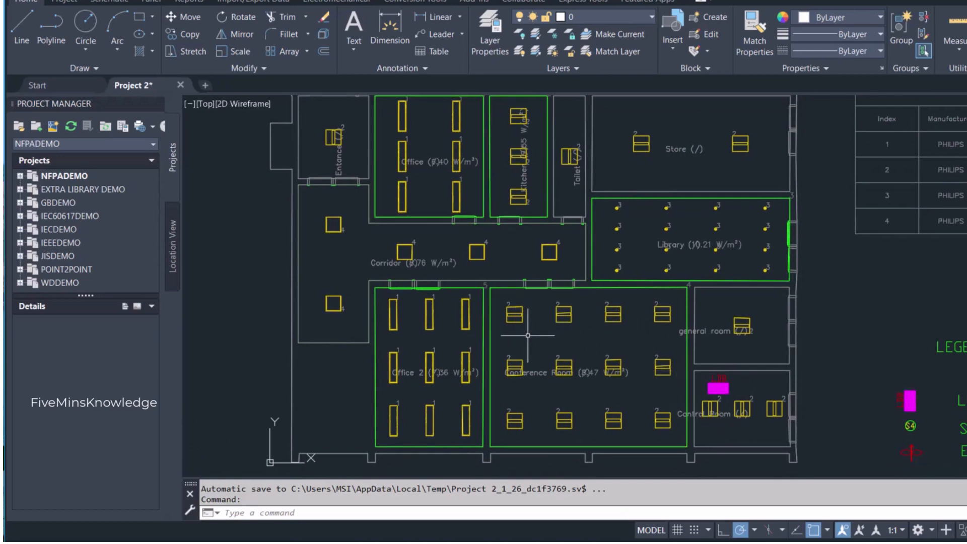
- Copy the S4 switch symbol from the legend into the upper-left corner of the Entrance room
{"action": "scroll", "coordinate": [514, 327], "scroll_direction": "down", "scroll_amount": 3}
{"action": "scroll", "coordinate": [378, 201], "scroll_direction": "up", "scroll_amount": 6}
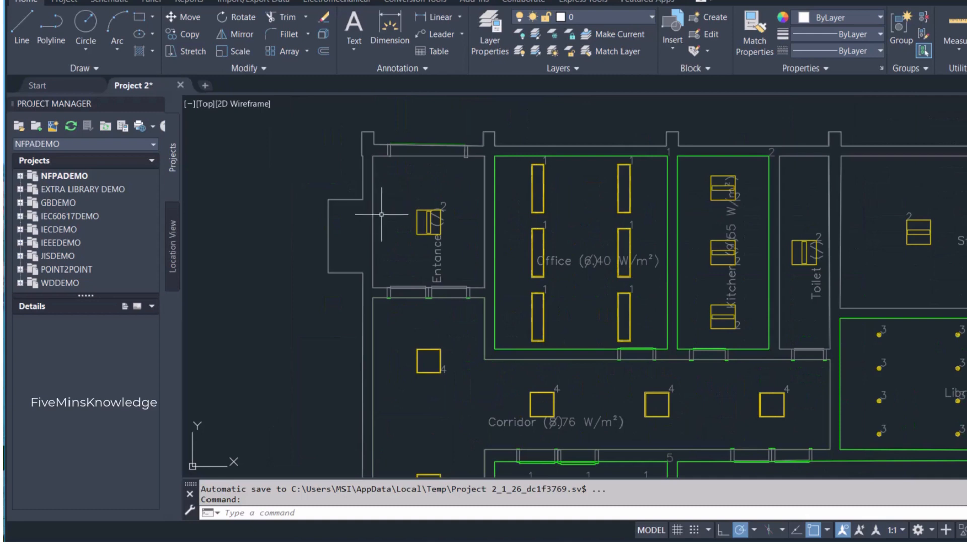
{"action": "scroll", "coordinate": [393, 222], "scroll_direction": "down", "scroll_amount": 6}
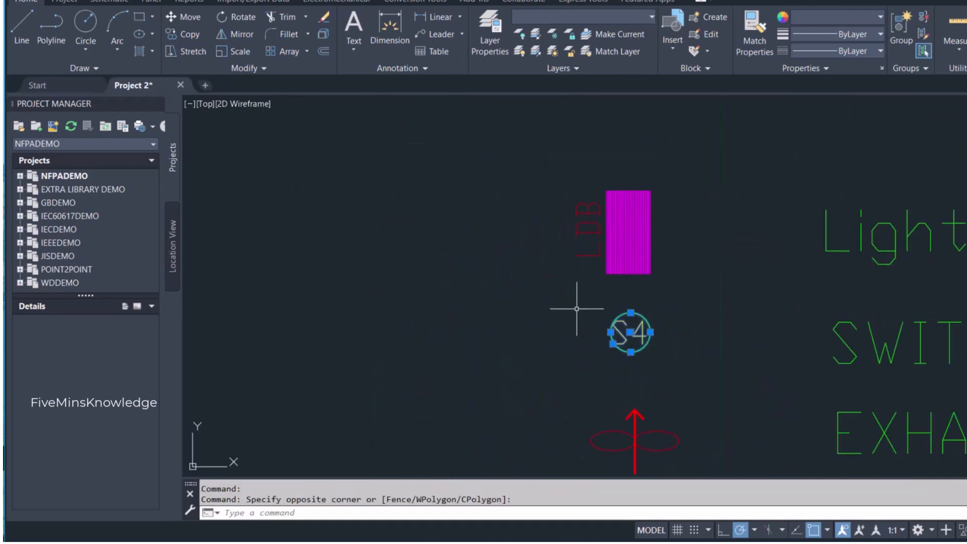
{"action": "key", "text": "ctrl+c"}
{"action": "scroll", "coordinate": [535, 320], "scroll_direction": "down", "scroll_amount": 5}
{"action": "middle_click_drag", "start_coordinate": [311, 209], "coordinate": [509, 303]}
{"action": "scroll", "coordinate": [382, 222], "scroll_direction": "up", "scroll_amount": 6}
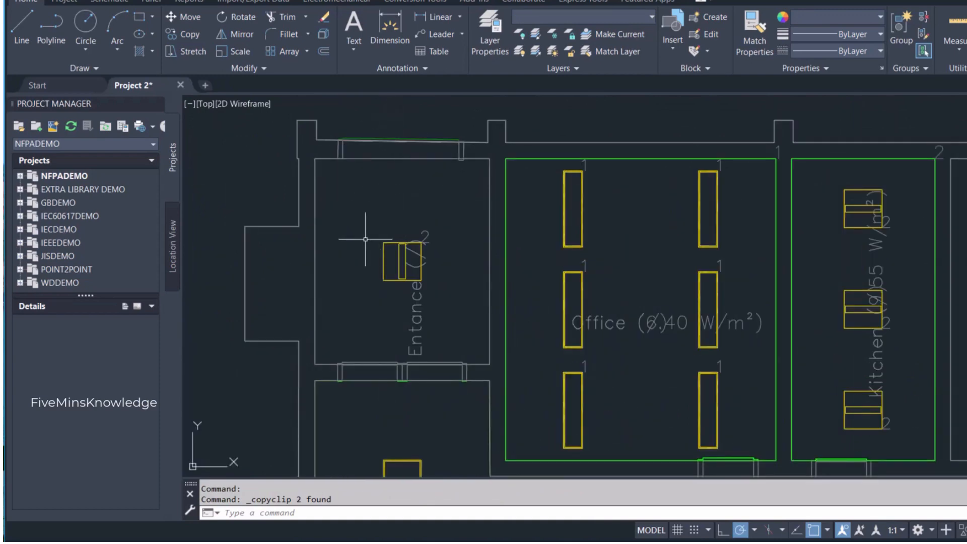
{"action": "key", "text": "ctrl+v"}
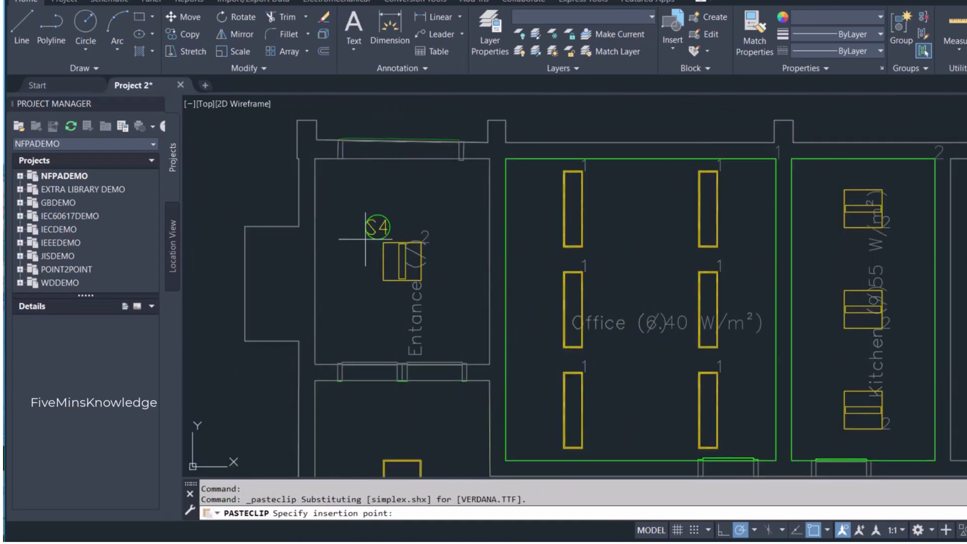
{"action": "left_click", "coordinate": [325, 199]}
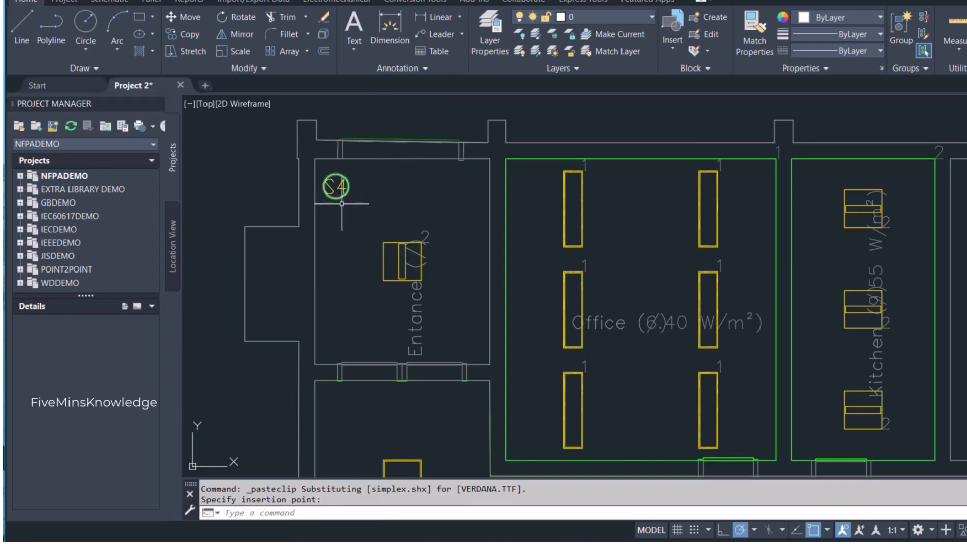
- Set the current object color to red 205,32,39
{"action": "scroll", "coordinate": [342, 204], "scroll_direction": "down", "scroll_amount": 2}
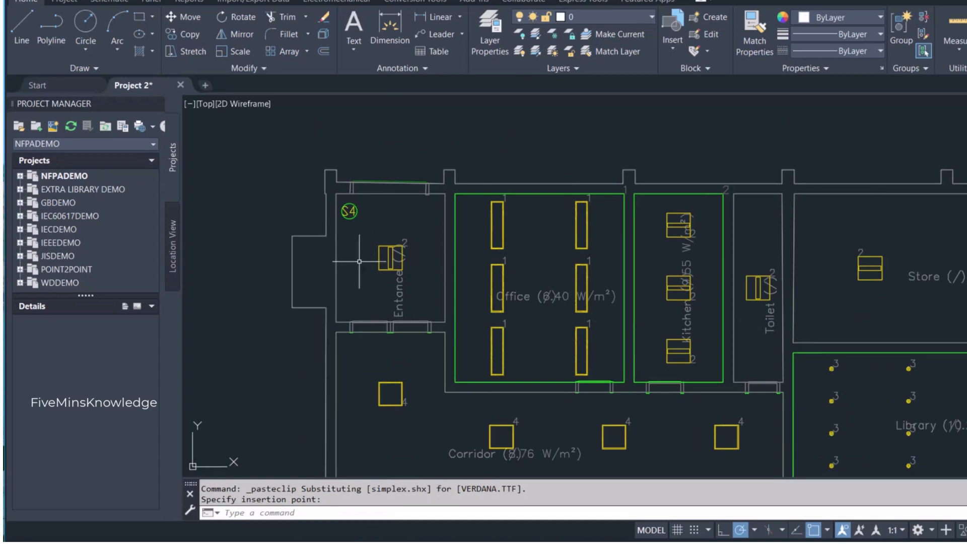
{"action": "middle_click_drag", "start_coordinate": [359, 262], "coordinate": [373, 224]}
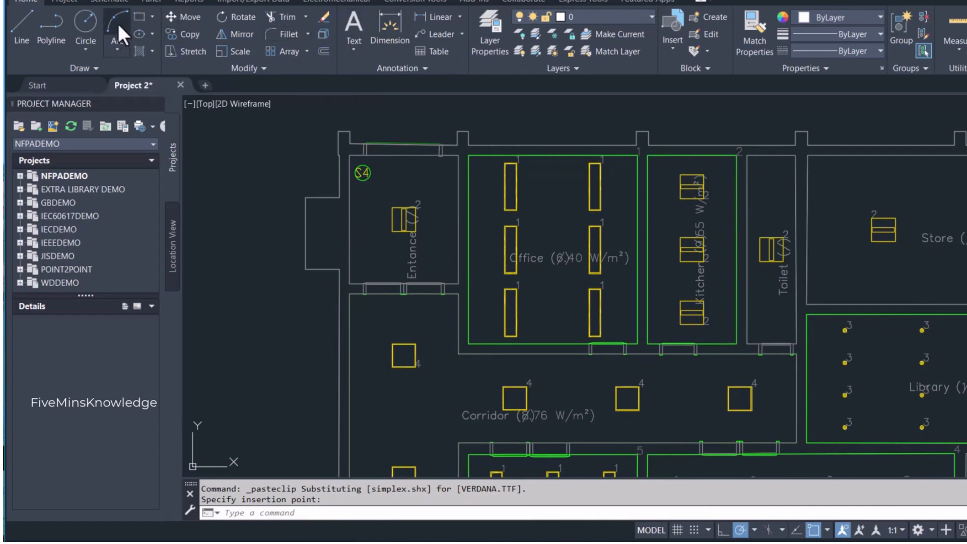
{"action": "left_click", "coordinate": [835, 18]}
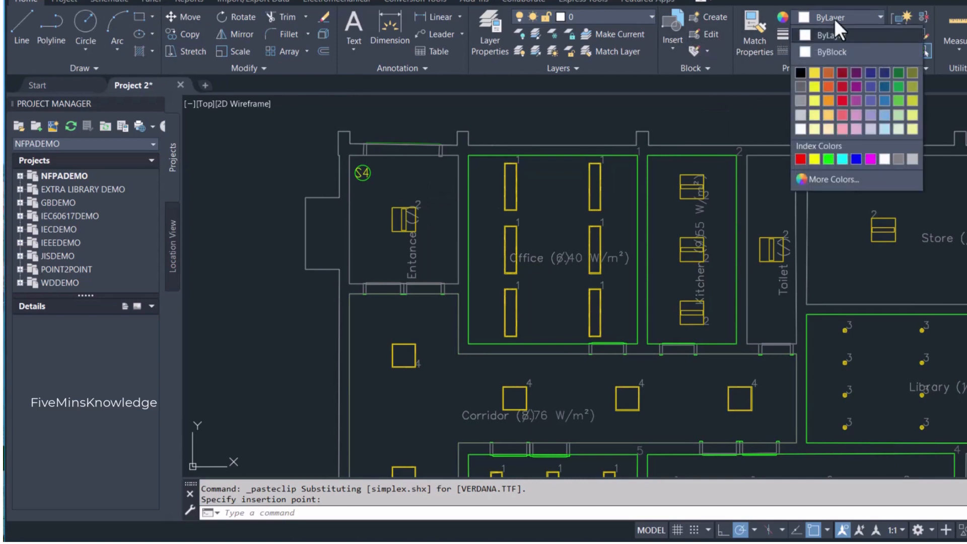
{"action": "left_click", "coordinate": [841, 84]}
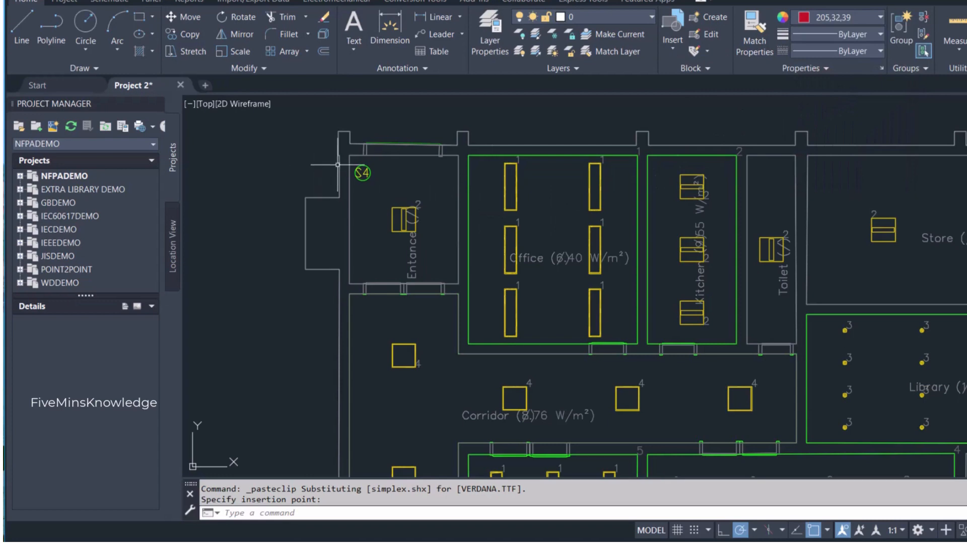
- Draw a three-point arc from the S4 switch circle's lower-right edge to the top edge of the Entrance luminaire, bowing up and right
{"action": "scroll", "coordinate": [370, 184], "scroll_direction": "up", "scroll_amount": 4}
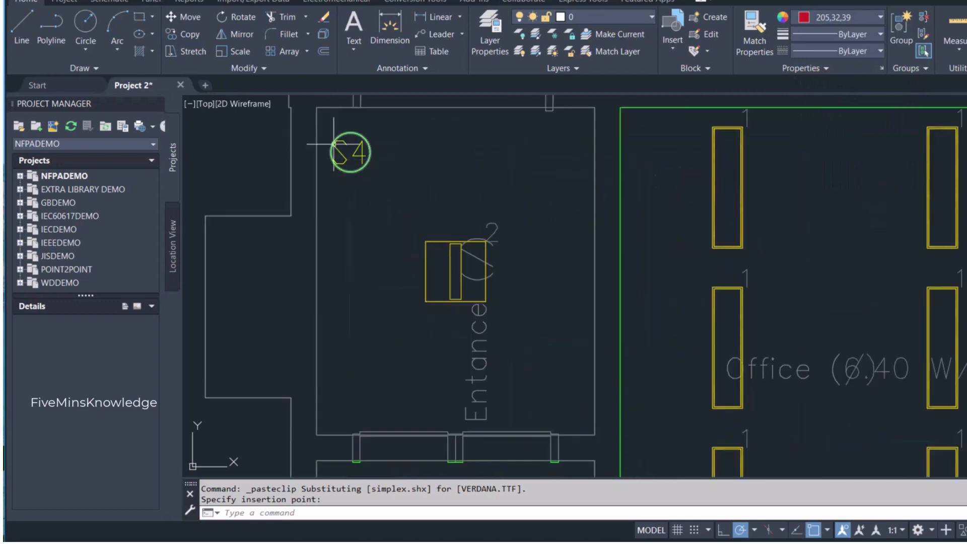
{"action": "left_click", "coordinate": [120, 22]}
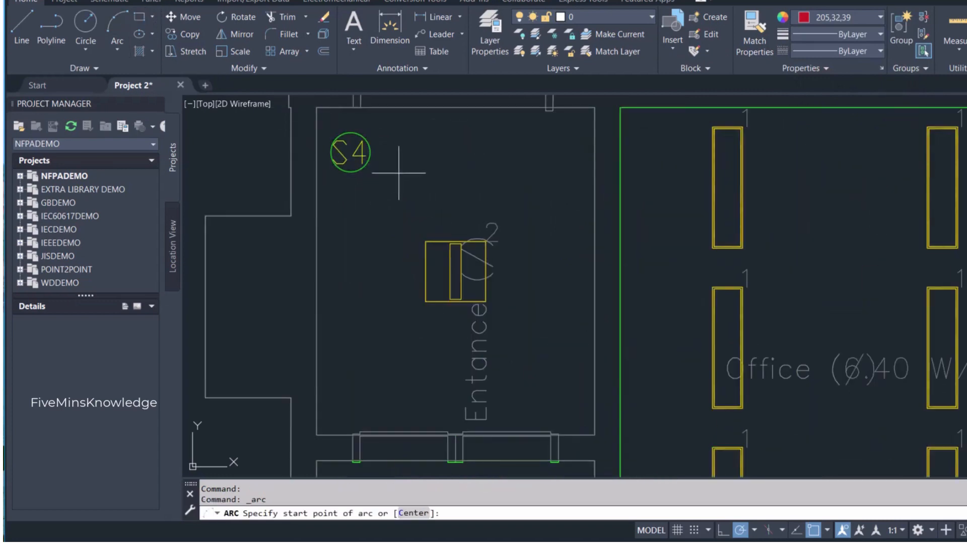
{"action": "left_click", "coordinate": [371, 160]}
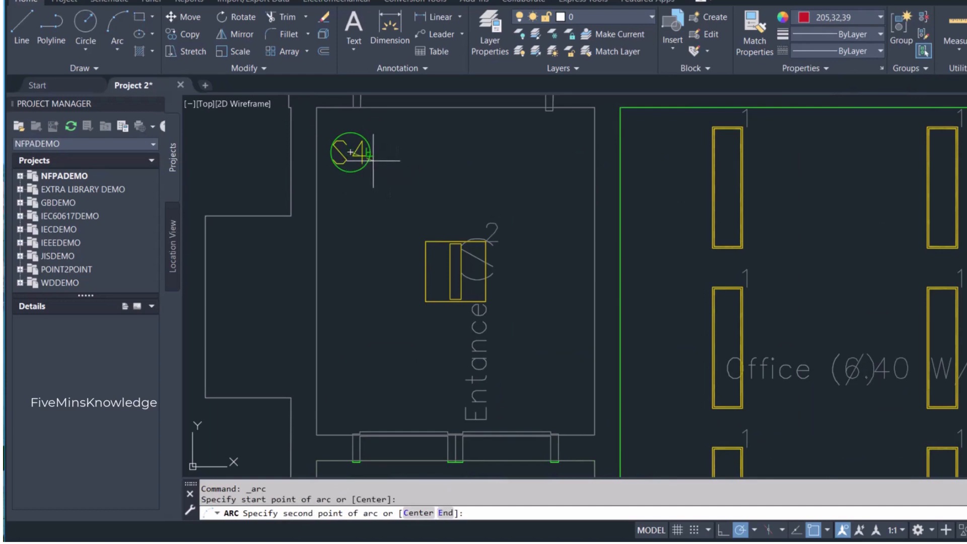
{"action": "left_click", "coordinate": [396, 177]}
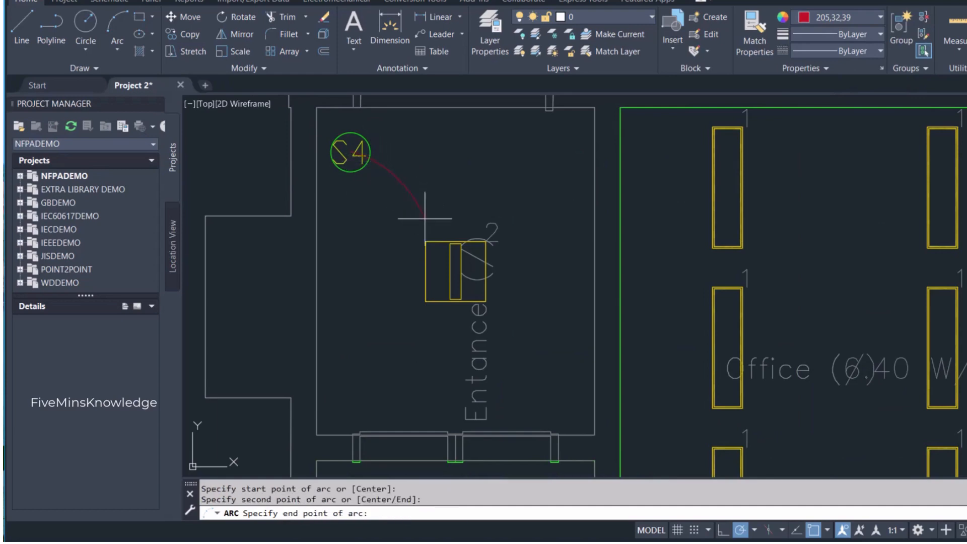
{"action": "left_click", "coordinate": [460, 244]}
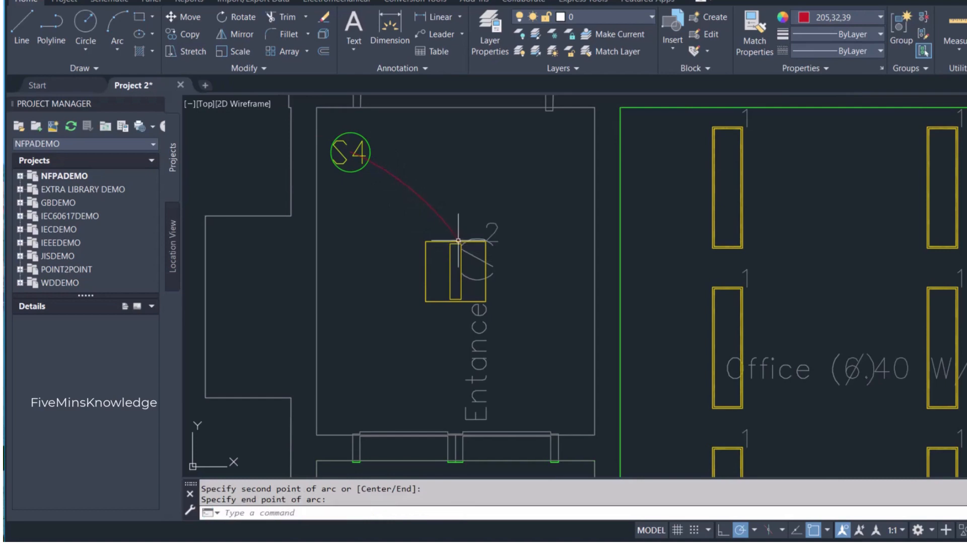
{"action": "scroll", "coordinate": [442, 210], "scroll_direction": "down", "scroll_amount": 5}
{"action": "scroll", "coordinate": [426, 208], "scroll_direction": "up", "scroll_amount": 3}
{"action": "scroll", "coordinate": [427, 208], "scroll_direction": "up", "scroll_amount": 2}
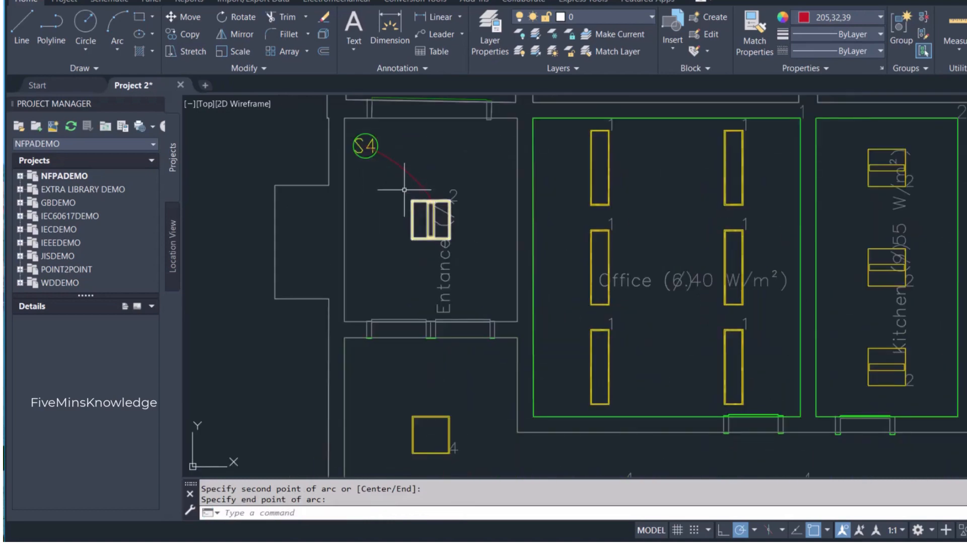
{"action": "scroll", "coordinate": [364, 156], "scroll_direction": "down", "scroll_amount": 4}
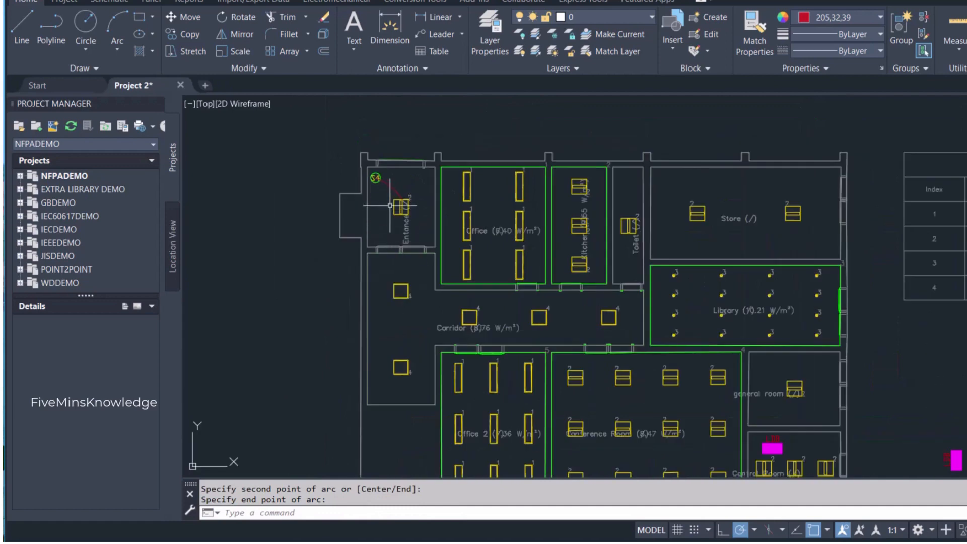
{"action": "scroll", "coordinate": [390, 195], "scroll_direction": "up", "scroll_amount": 3}
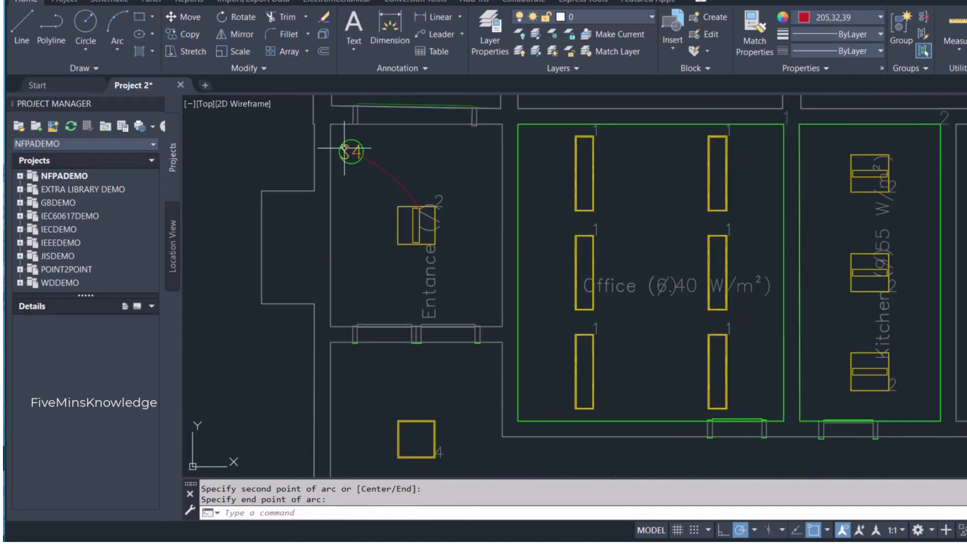
{"action": "scroll", "coordinate": [360, 145], "scroll_direction": "up", "scroll_amount": 2}
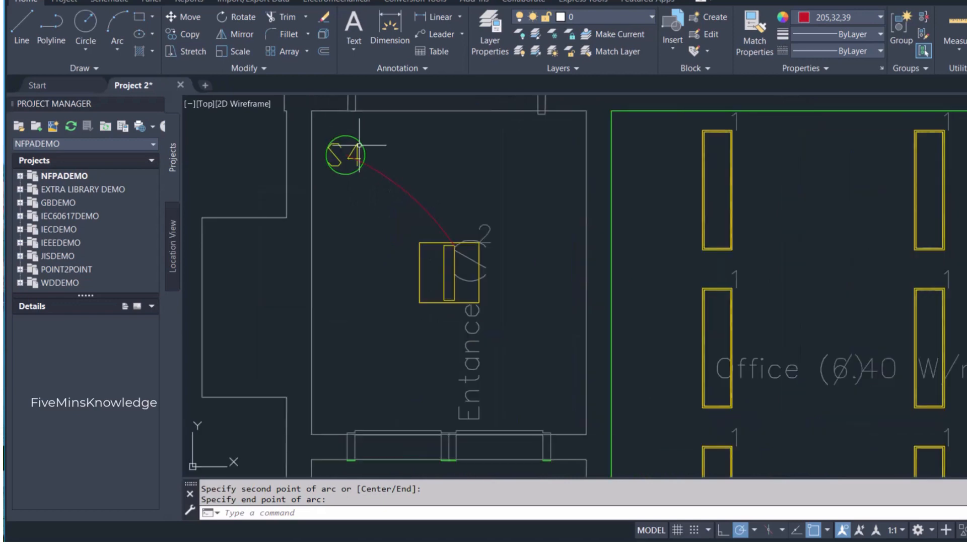
{"action": "scroll", "coordinate": [347, 151], "scroll_direction": "down", "scroll_amount": 4}
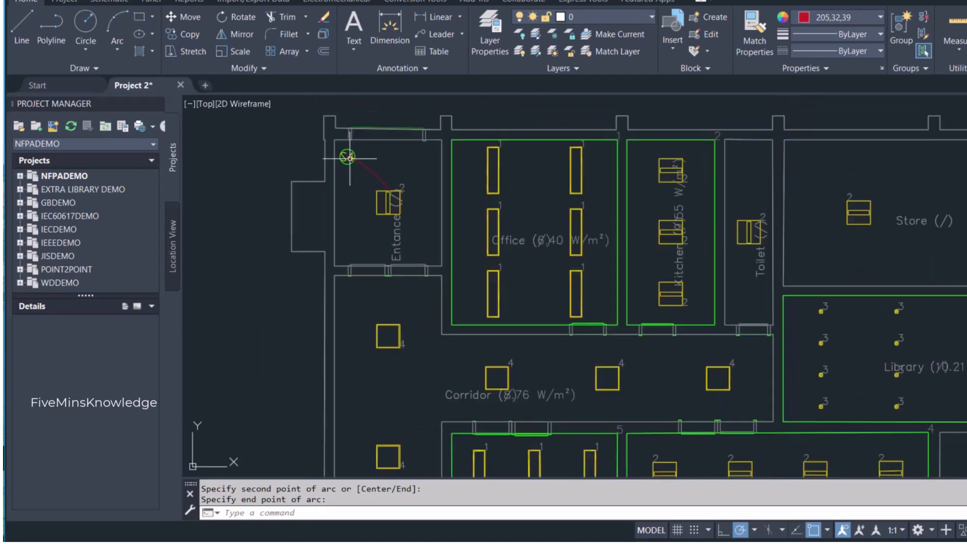
- Draw an arc bowing left between the facing right-hand corners of the two luminaires in the corridor's vertical section
{"action": "scroll", "coordinate": [366, 185], "scroll_direction": "down", "scroll_amount": 2}
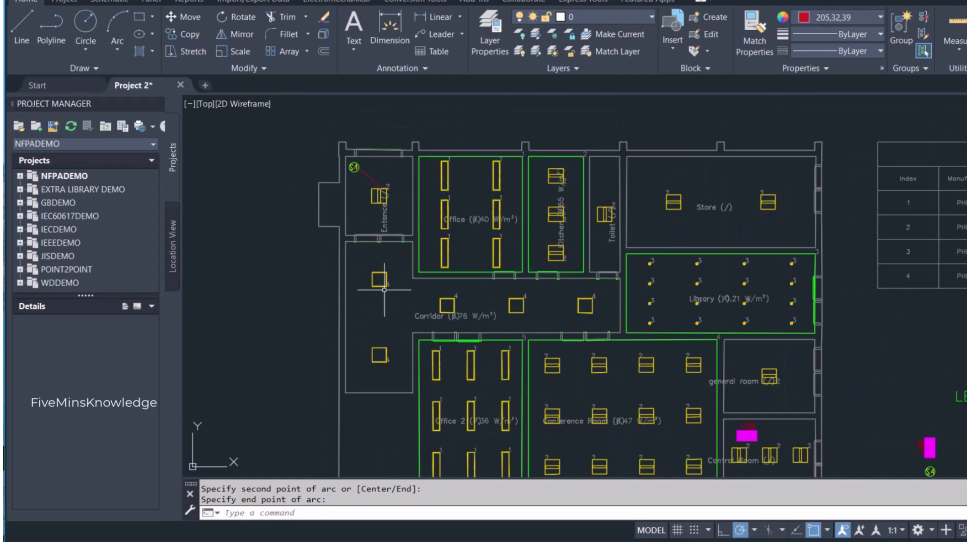
{"action": "key", "text": "Return"}
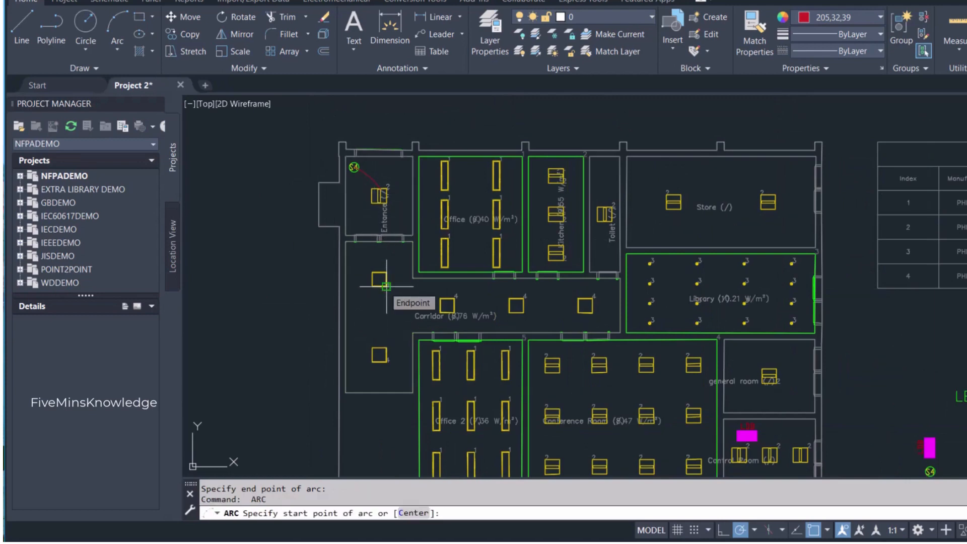
{"action": "left_click", "coordinate": [387, 286]}
{"action": "left_click", "coordinate": [375, 314]}
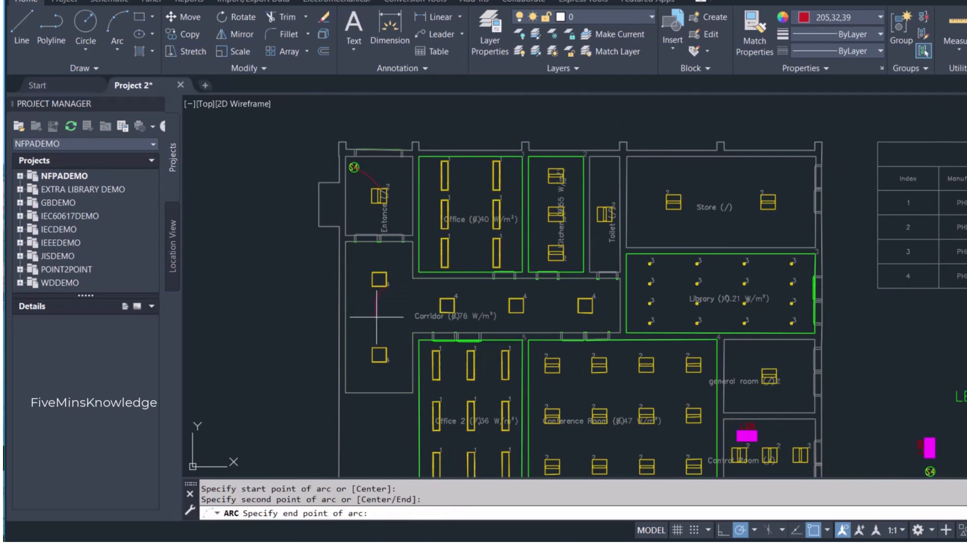
{"action": "left_click", "coordinate": [387, 348]}
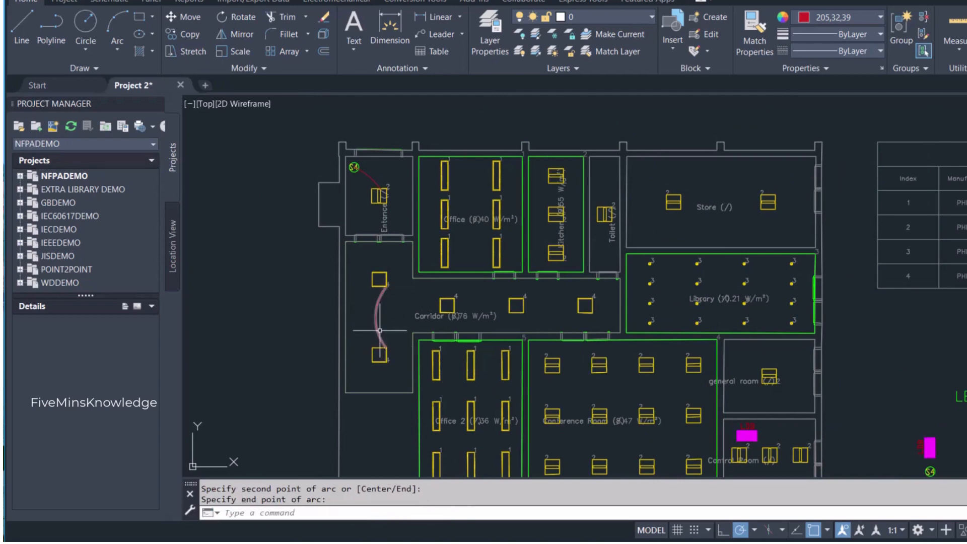
- Draw an arc bowing down between the first and second luminaires of the corridor's horizontal row, joining their facing upper corners
{"action": "key", "text": "Return"}
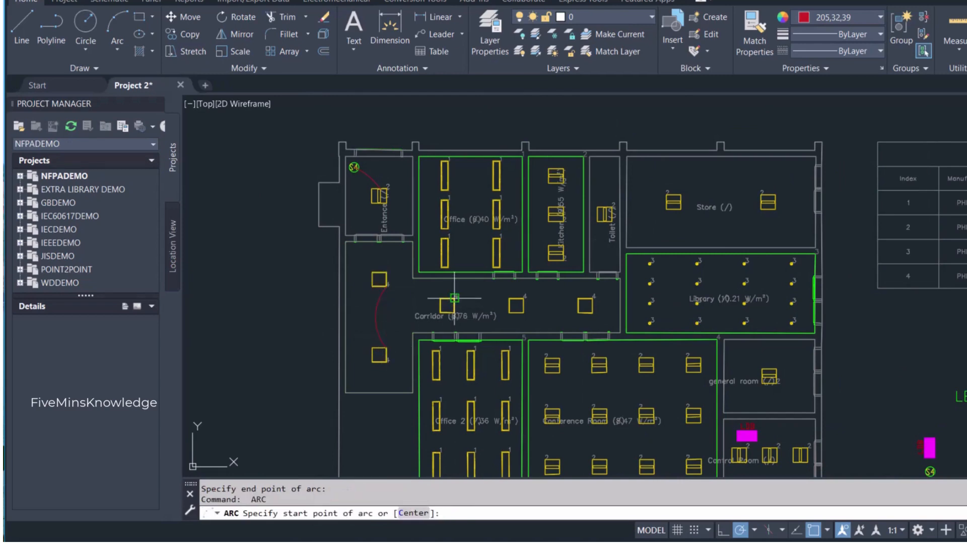
{"action": "scroll", "coordinate": [452, 308], "scroll_direction": "up", "scroll_amount": 4}
{"action": "left_click", "coordinate": [446, 303]}
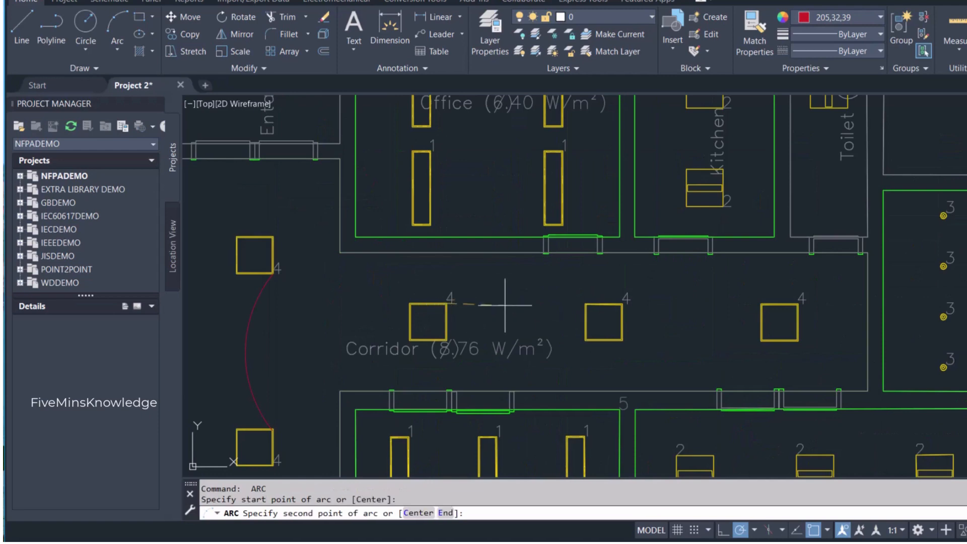
{"action": "left_click", "coordinate": [521, 312]}
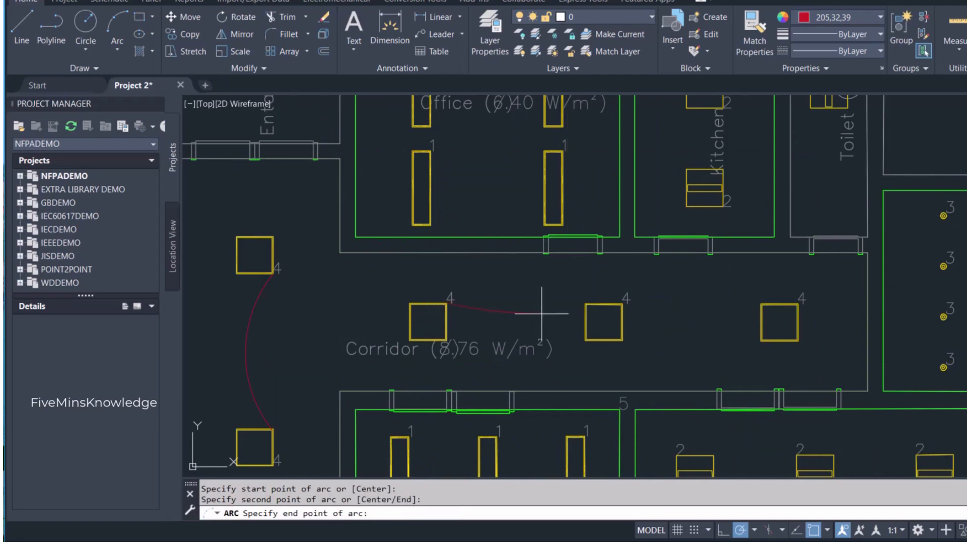
{"action": "left_click", "coordinate": [585, 304]}
- Draw a downward-bowing arc from the second luminaire's upper-right corner to the third luminaire's upper-left corner in the corridor row
{"action": "key", "text": "Return"}
{"action": "left_click", "coordinate": [622, 304]}
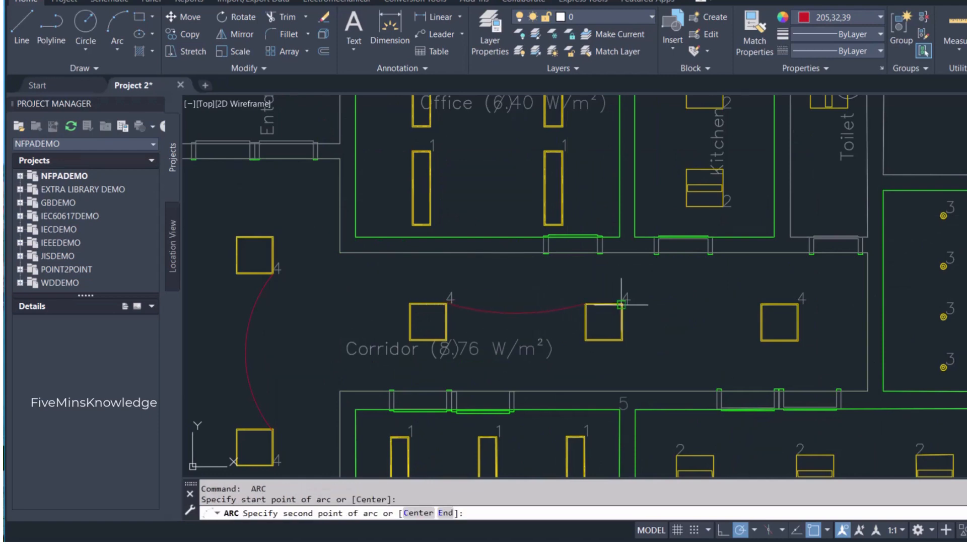
{"action": "left_click", "coordinate": [717, 319]}
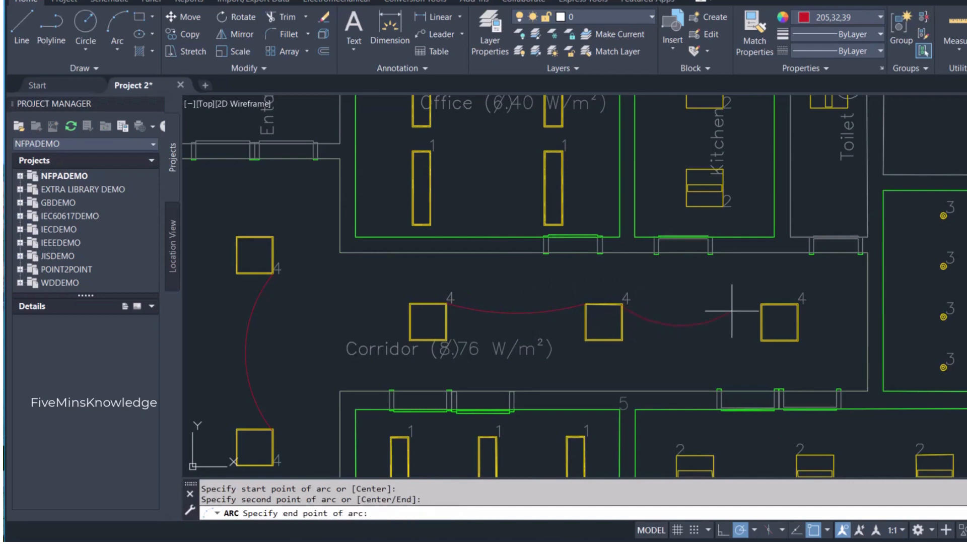
{"action": "left_click", "coordinate": [762, 305]}
- Draw a right-bowing arc from the lower-right corner of the upper luminaire in the corridor's vertical section to the S4 switch's center
{"action": "key", "text": "Return"}
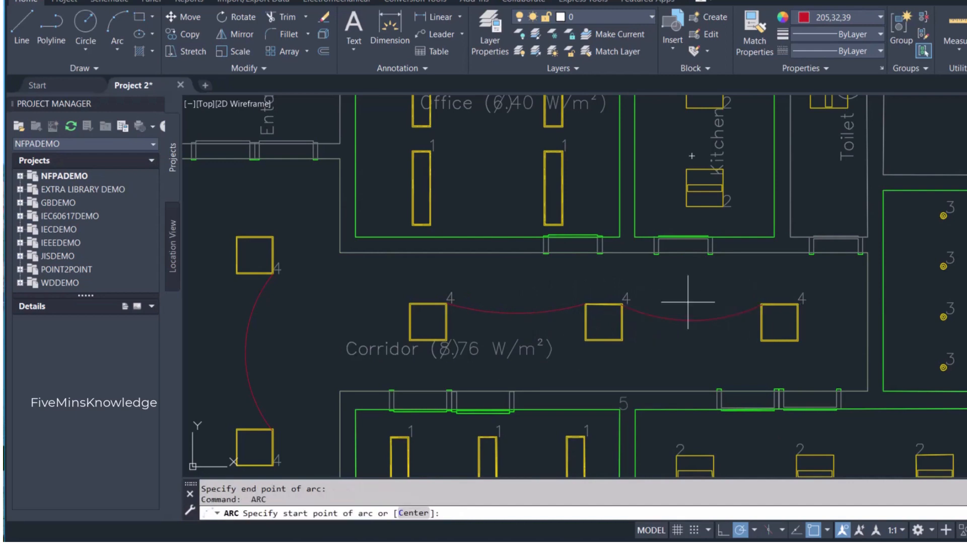
{"action": "scroll", "coordinate": [439, 288], "scroll_direction": "down", "scroll_amount": 4}
{"action": "scroll", "coordinate": [370, 271], "scroll_direction": "up", "scroll_amount": 4}
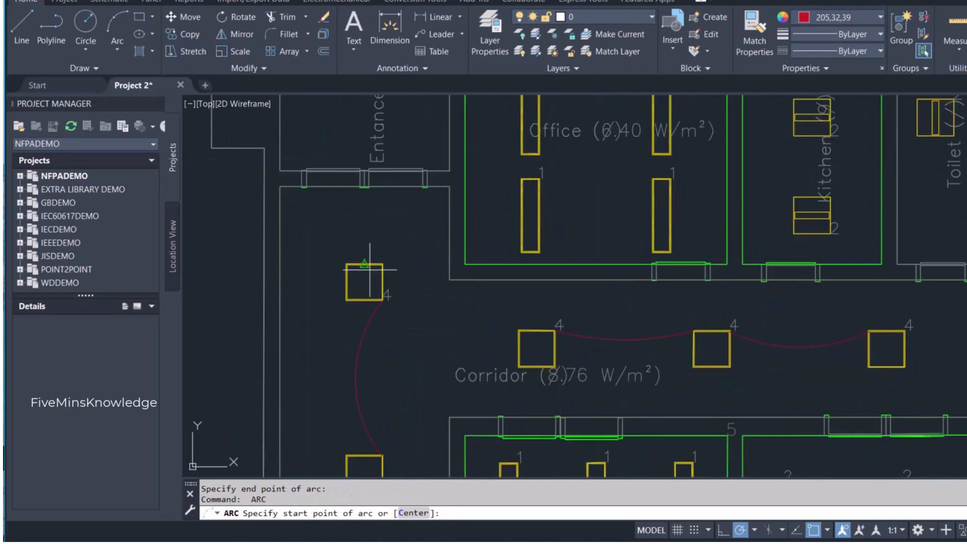
{"action": "left_click", "coordinate": [382, 299]}
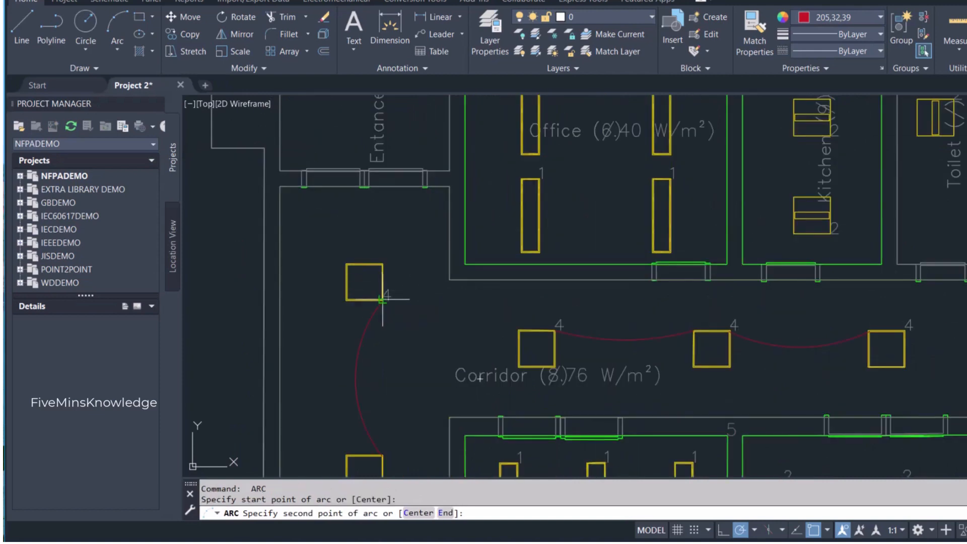
{"action": "left_click", "coordinate": [391, 232]}
{"action": "scroll", "coordinate": [370, 213], "scroll_direction": "down", "scroll_amount": 4}
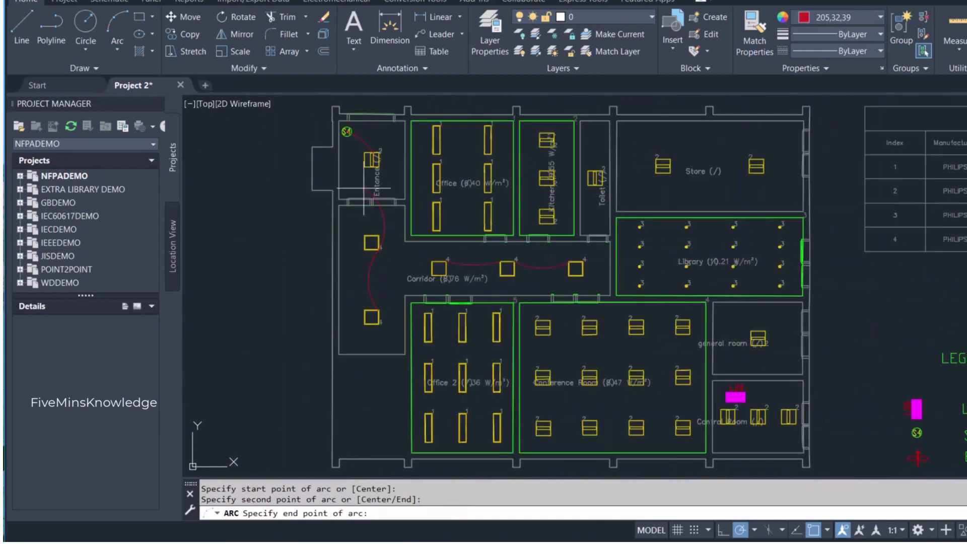
{"action": "scroll", "coordinate": [347, 133], "scroll_direction": "up", "scroll_amount": 4}
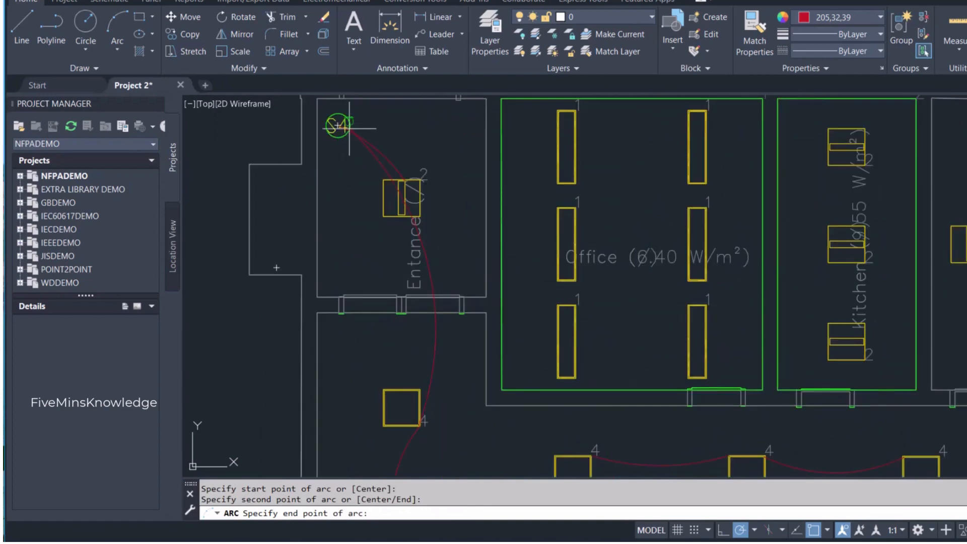
{"action": "left_click", "coordinate": [342, 129]}
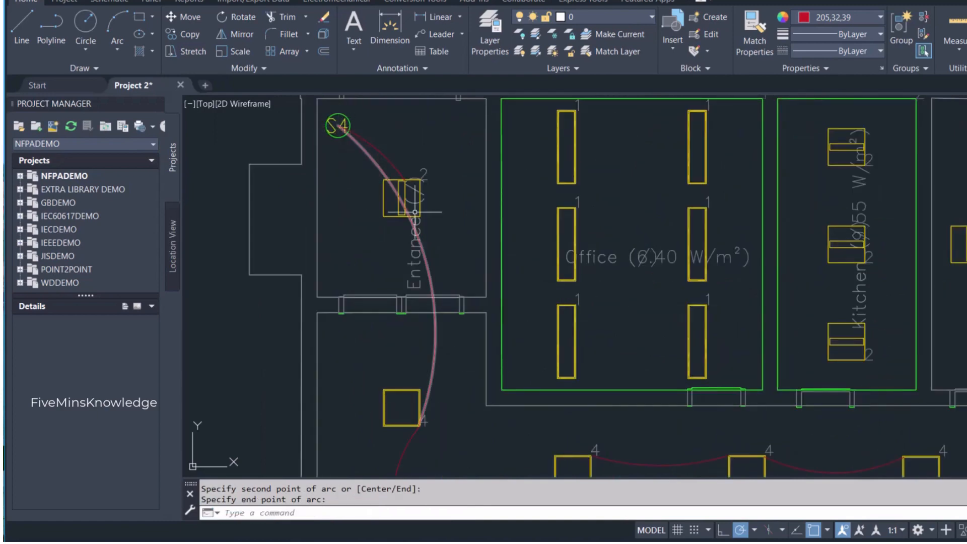
- Draw an arc from the upper-right corner of the corridor row's first luminaire past the corridor corner to the S4 switch's center
{"action": "scroll", "coordinate": [514, 328], "scroll_direction": "down", "scroll_amount": 4}
{"action": "scroll", "coordinate": [535, 370], "scroll_direction": "up", "scroll_amount": 2}
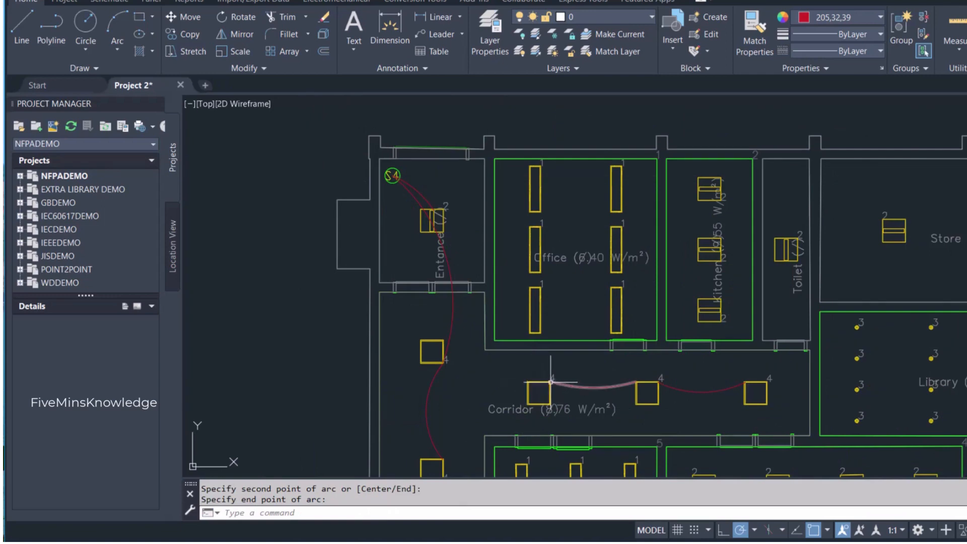
{"action": "key", "text": "Return"}
{"action": "left_click", "coordinate": [555, 382]}
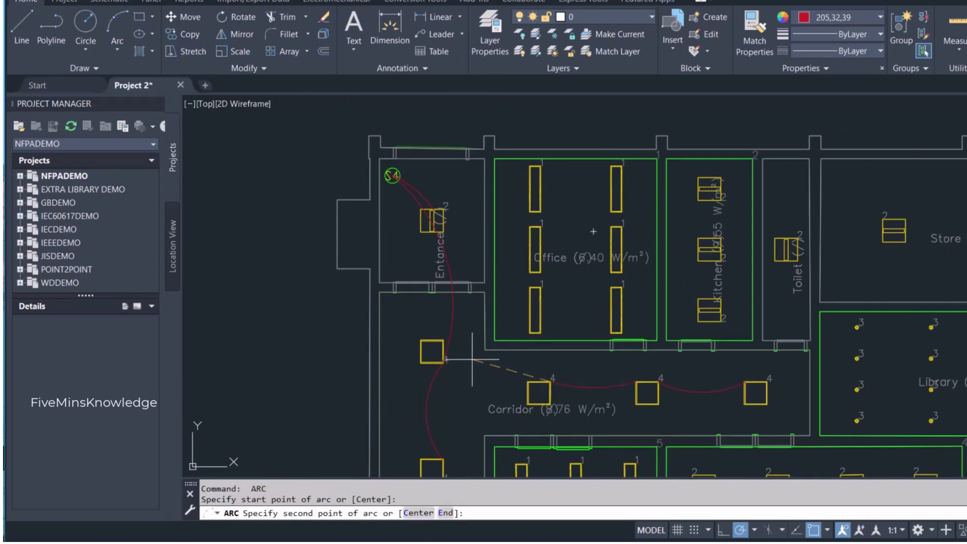
{"action": "left_click", "coordinate": [473, 314]}
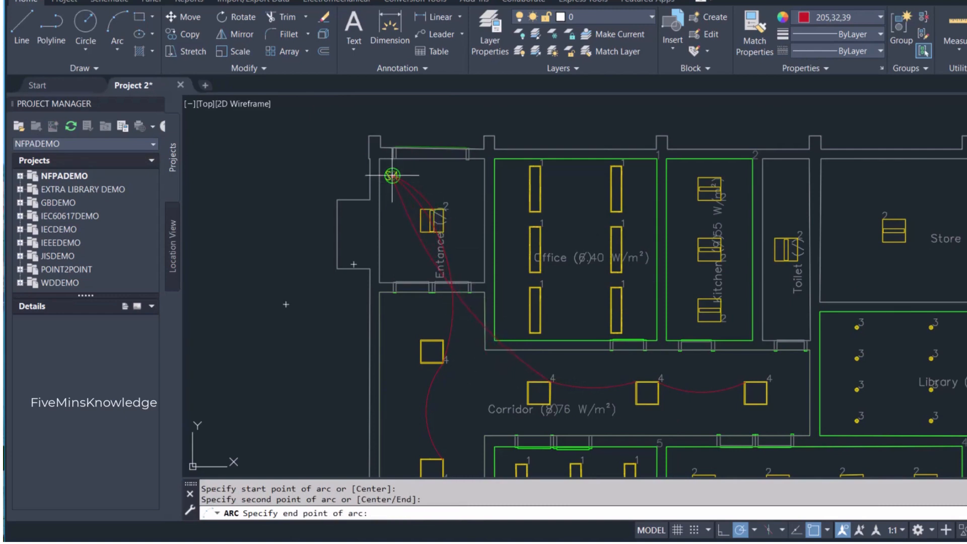
{"action": "scroll", "coordinate": [392, 176], "scroll_direction": "up", "scroll_amount": 5}
{"action": "left_click", "coordinate": [392, 161]}
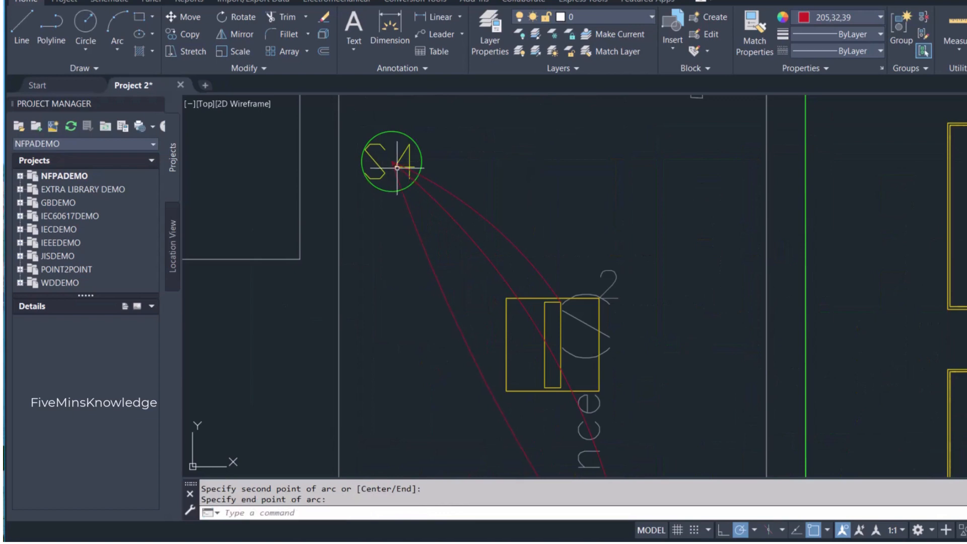
{"action": "scroll", "coordinate": [389, 303], "scroll_direction": "down", "scroll_amount": 5}
{"action": "scroll", "coordinate": [398, 343], "scroll_direction": "down", "scroll_amount": 3}
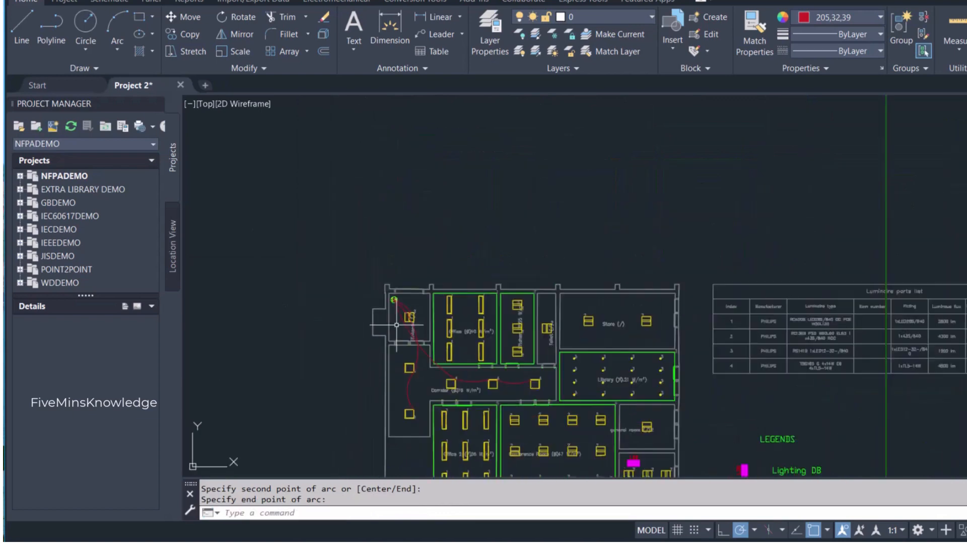
{"action": "scroll", "coordinate": [410, 367], "scroll_direction": "up", "scroll_amount": 2}
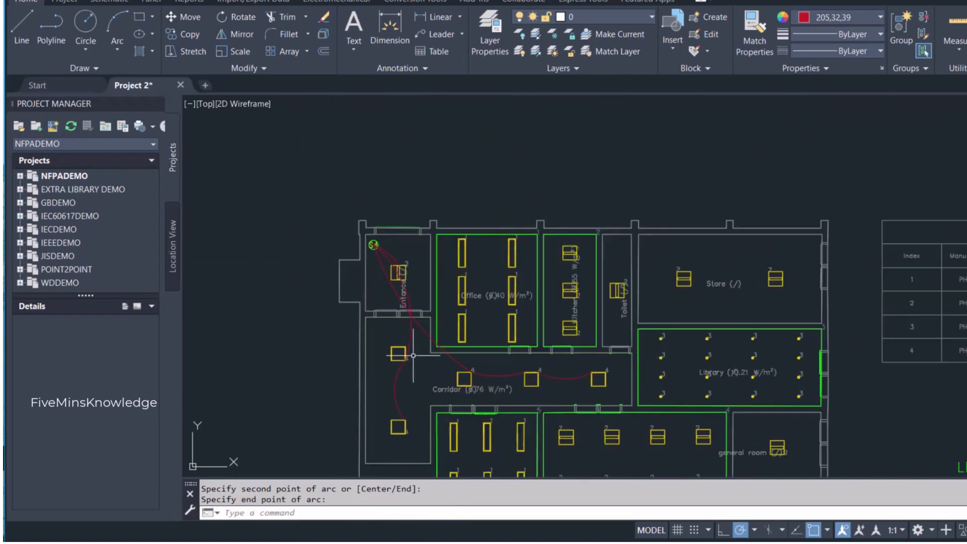
- Copy the switch symbol with its S4 label from the legend and paste it beside the upper office's door
{"action": "scroll", "coordinate": [409, 350], "scroll_direction": "down", "scroll_amount": 2}
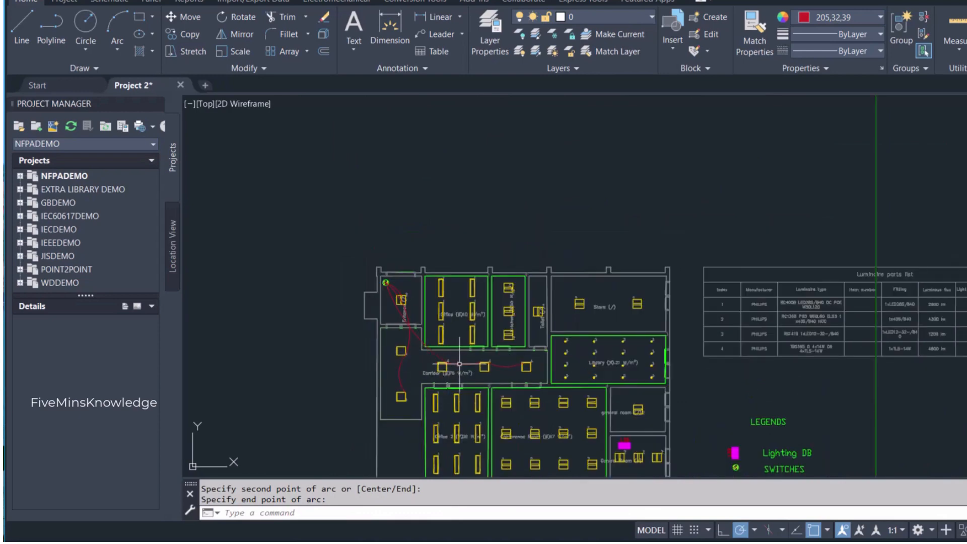
{"action": "scroll", "coordinate": [460, 364], "scroll_direction": "up", "scroll_amount": 2}
{"action": "scroll", "coordinate": [459, 363], "scroll_direction": "down", "scroll_amount": 2}
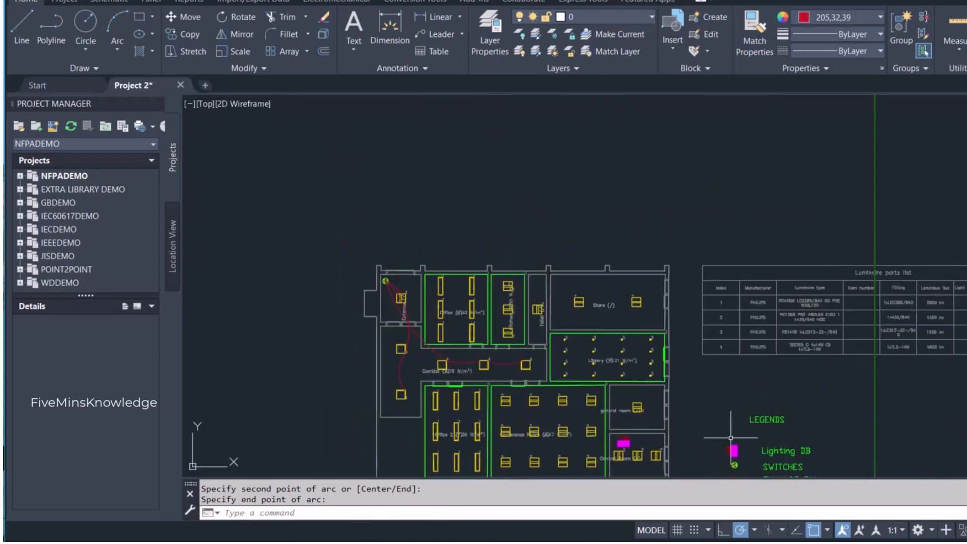
{"action": "scroll", "coordinate": [706, 428], "scroll_direction": "up", "scroll_amount": 4}
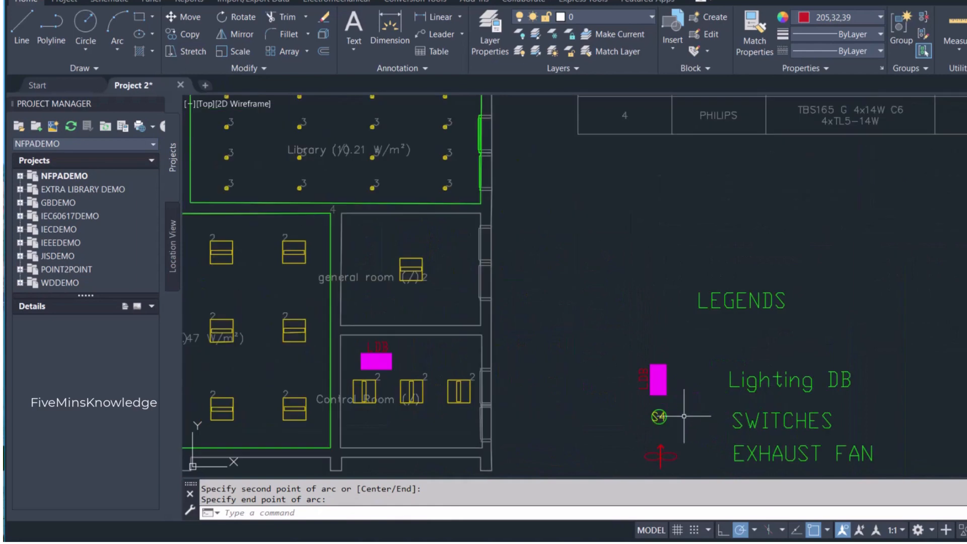
{"action": "left_click", "coordinate": [666, 425]}
{"action": "left_click", "coordinate": [634, 406]}
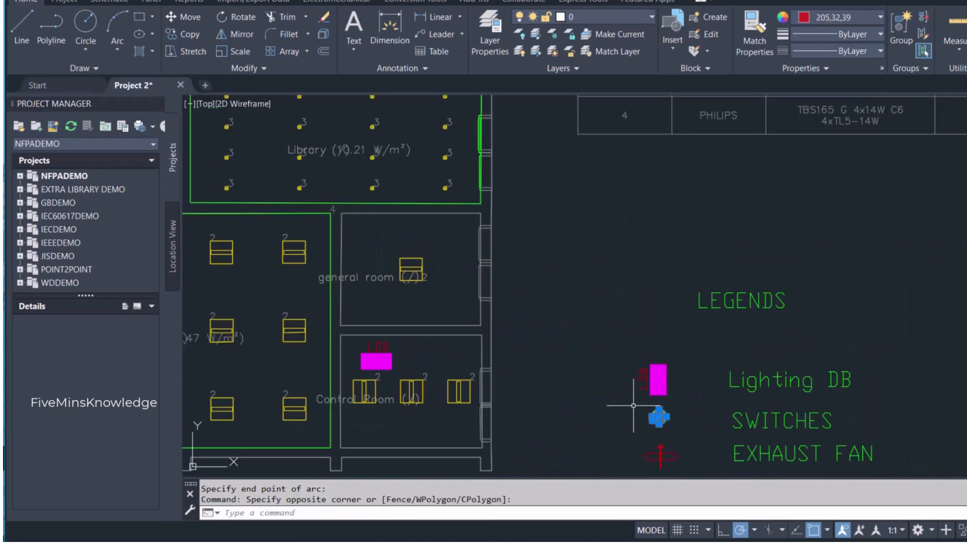
{"action": "key", "text": "ctrl+c"}
{"action": "scroll", "coordinate": [454, 330], "scroll_direction": "down", "scroll_amount": 5}
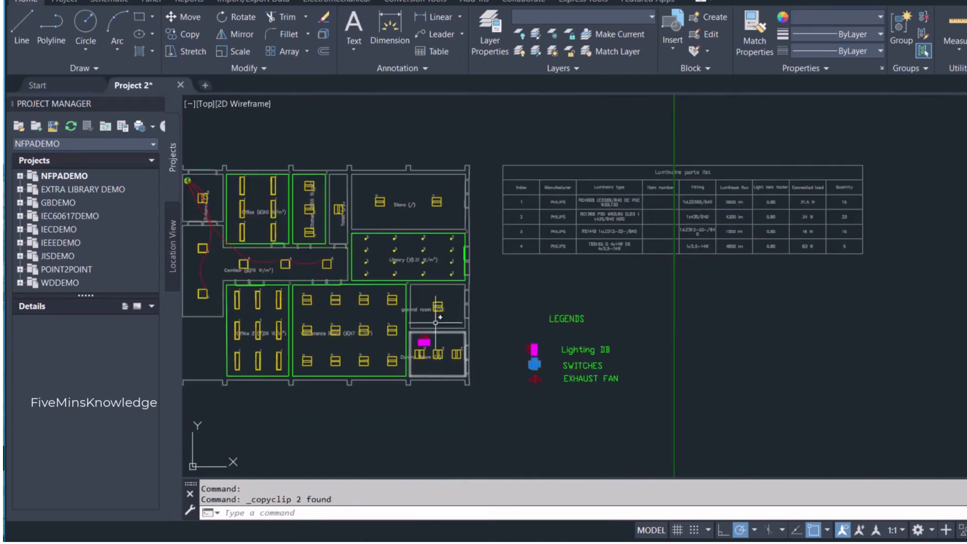
{"action": "scroll", "coordinate": [474, 300], "scroll_direction": "up", "scroll_amount": 2}
{"action": "scroll", "coordinate": [475, 301], "scroll_direction": "up", "scroll_amount": 6}
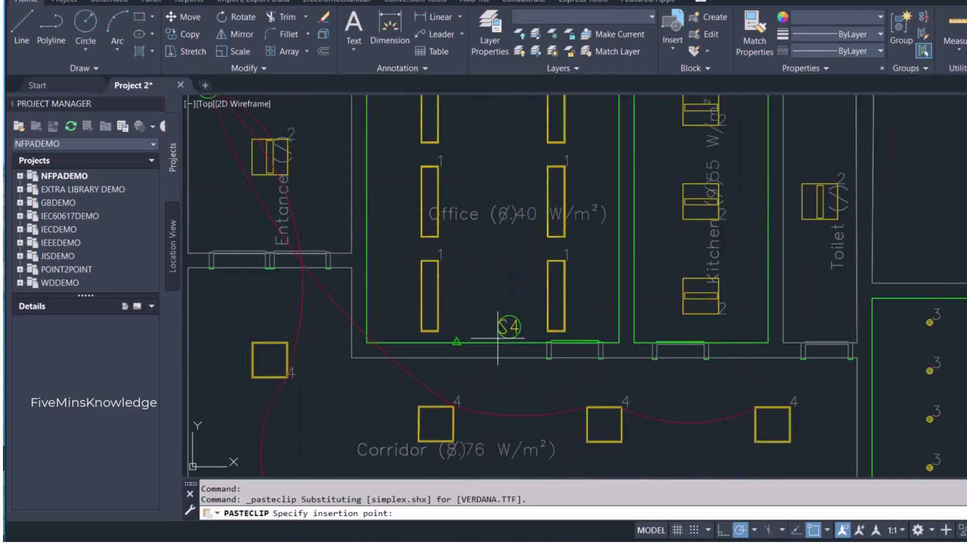
{"action": "left_click", "coordinate": [544, 342]}
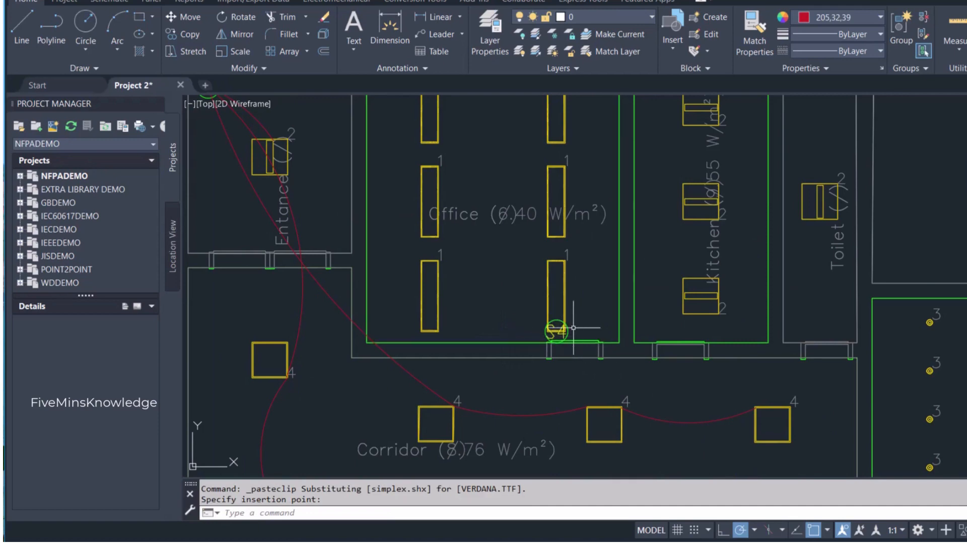
- Move the pasted switch's circle and S4 text left along the office wall, clear of the lower-right luminaire
{"action": "scroll", "coordinate": [574, 328], "scroll_direction": "up", "scroll_amount": 4}
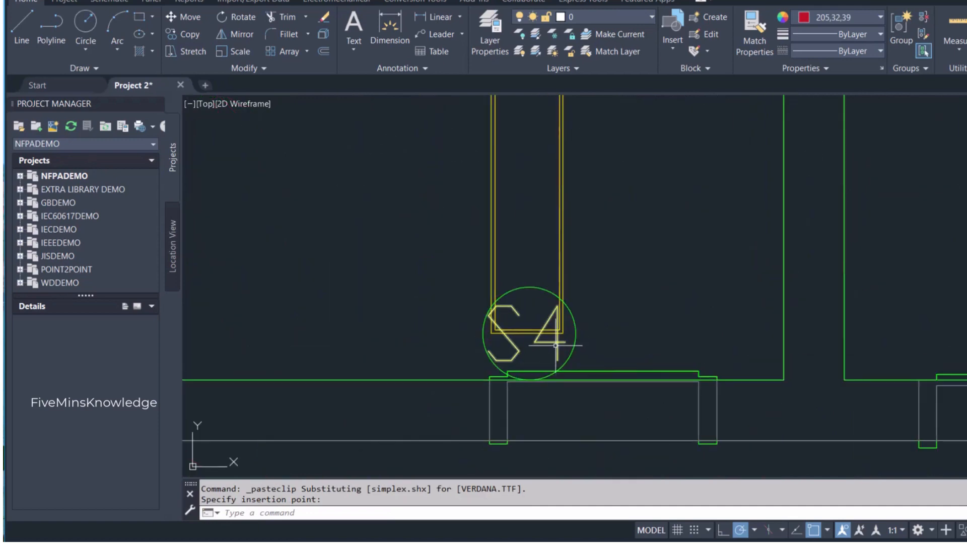
{"action": "left_click", "coordinate": [576, 337]}
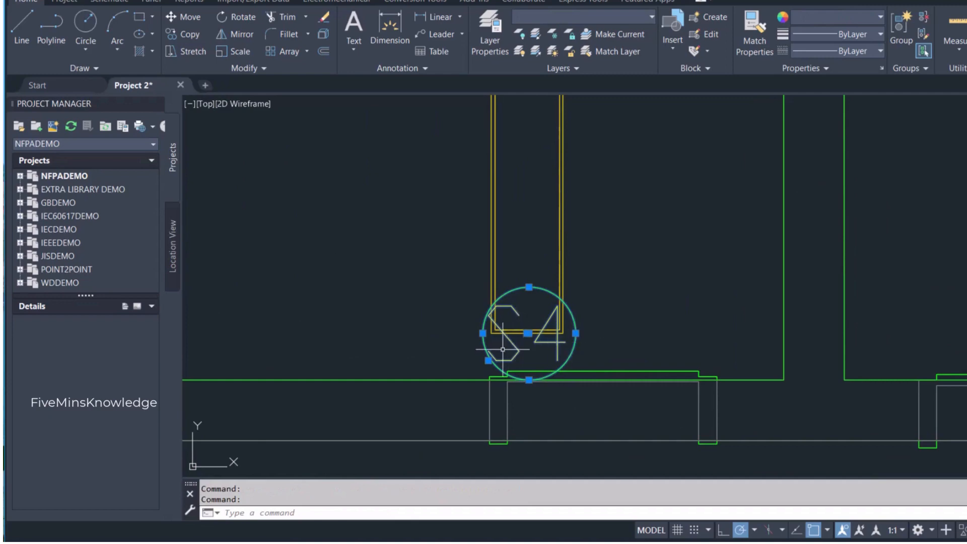
{"action": "left_click", "coordinate": [527, 333]}
{"action": "left_click", "coordinate": [426, 333]}
{"action": "left_click", "coordinate": [527, 333]}
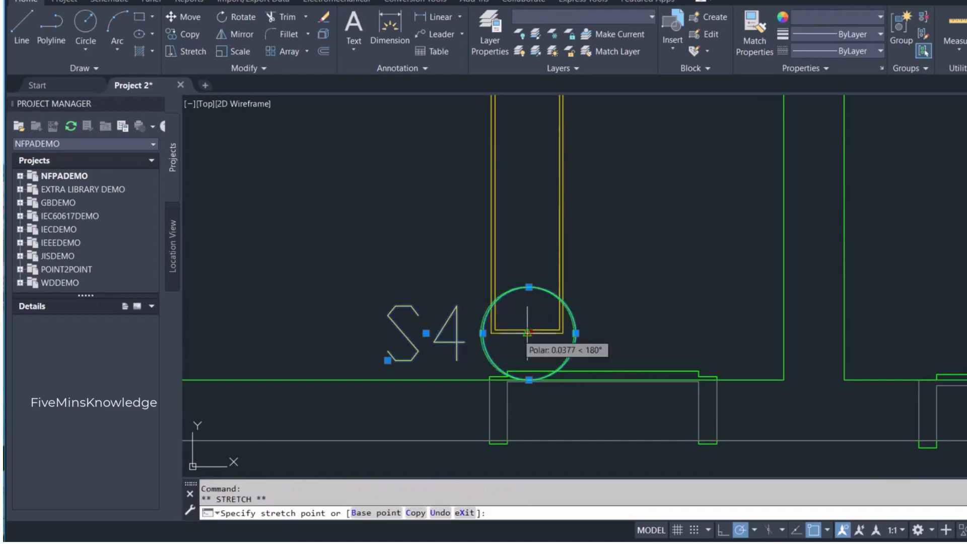
{"action": "left_click", "coordinate": [426, 333]}
{"action": "key", "text": "Escape"}
{"action": "scroll", "coordinate": [482, 321], "scroll_direction": "down", "scroll_amount": 3}
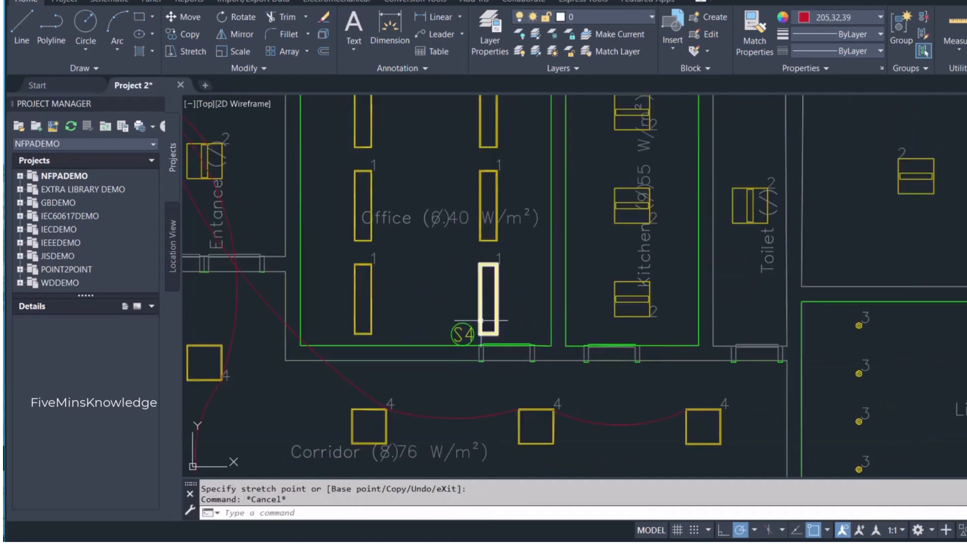
- Draw an upward-bowing arc between the upper office's top two luminaires, from the right one's lower-left corner to the left one's lower-right corner
{"action": "scroll", "coordinate": [482, 320], "scroll_direction": "down", "scroll_amount": 2}
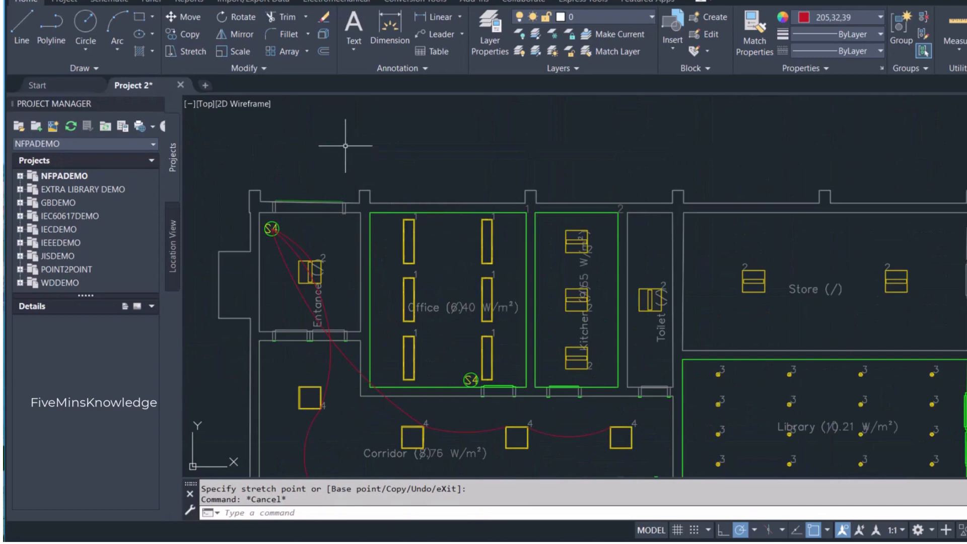
{"action": "left_click", "coordinate": [118, 28]}
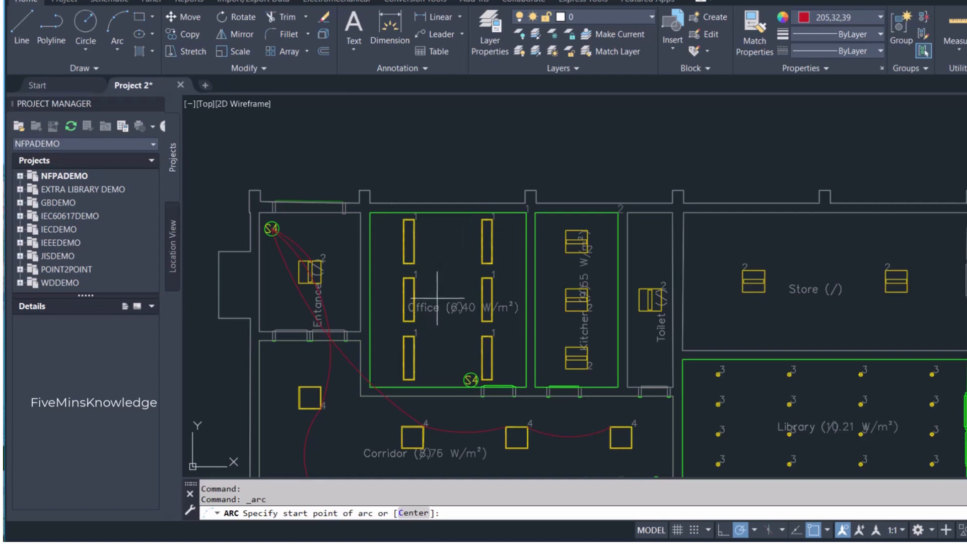
{"action": "left_click", "coordinate": [482, 263]}
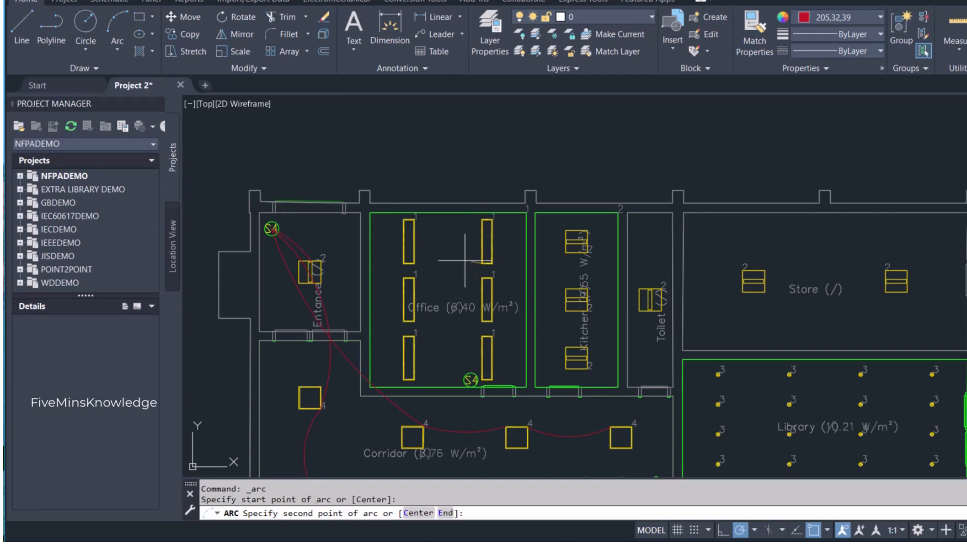
{"action": "left_click", "coordinate": [450, 257]}
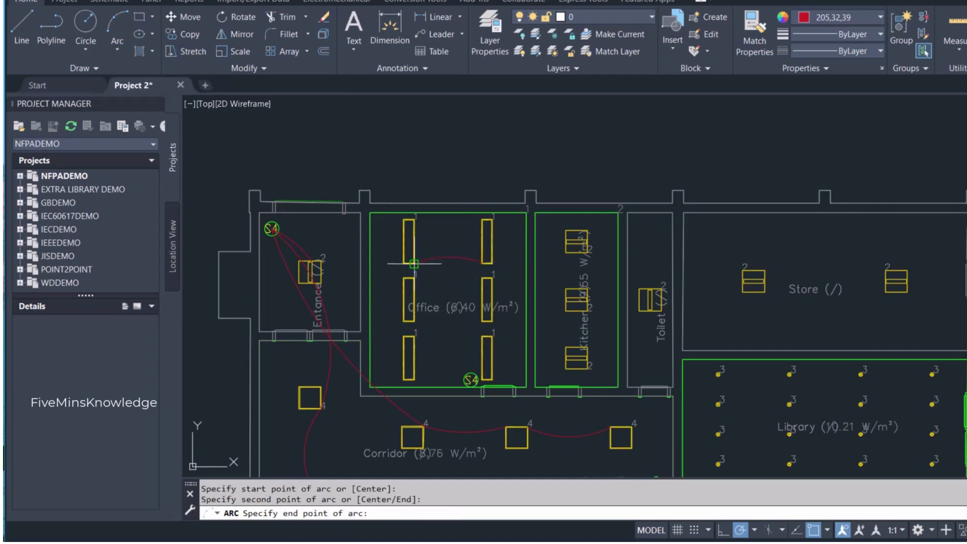
{"action": "left_click", "coordinate": [389, 262]}
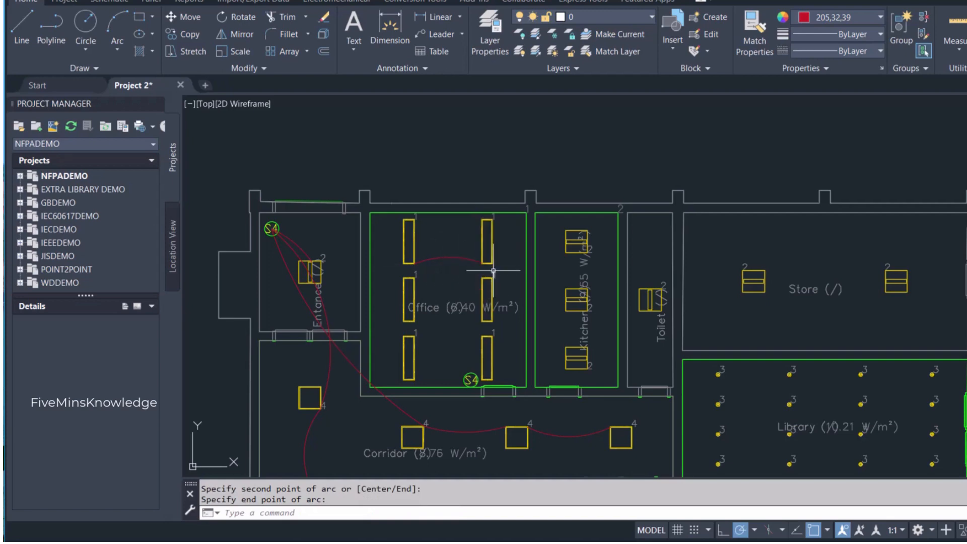
- Draw a left-bowing arc from the lower-left corner of the office's top-right luminaire to the center of the office switch
{"action": "key", "text": "Return"}
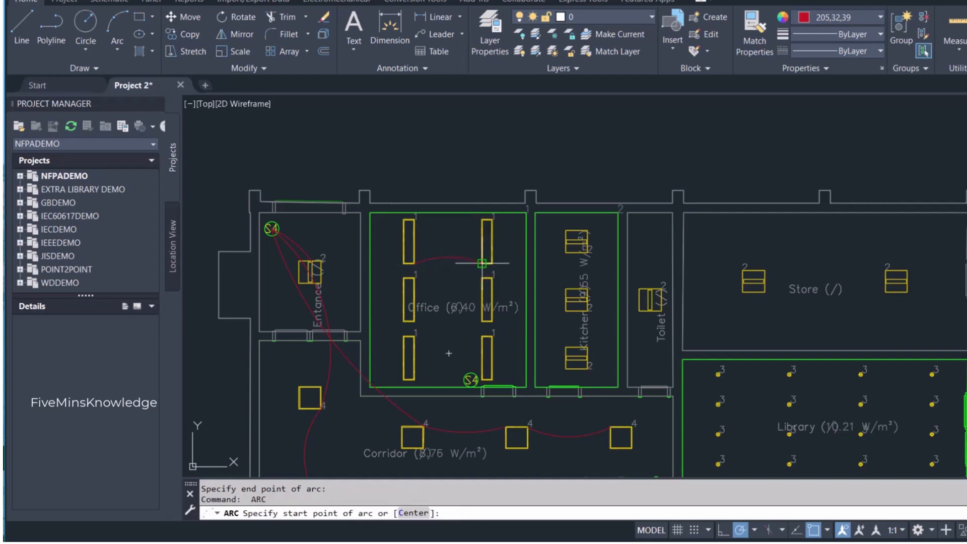
{"action": "left_click", "coordinate": [492, 277]}
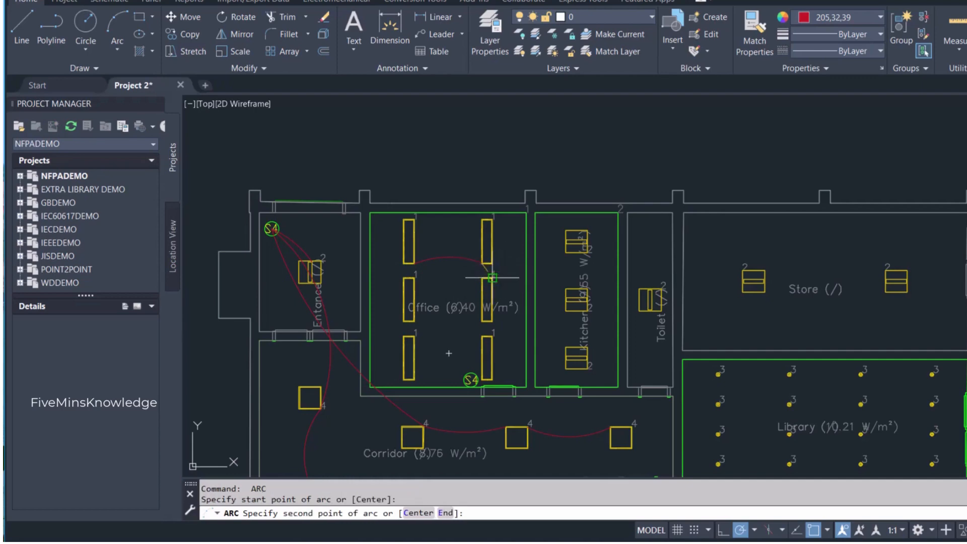
{"action": "left_click", "coordinate": [454, 323]}
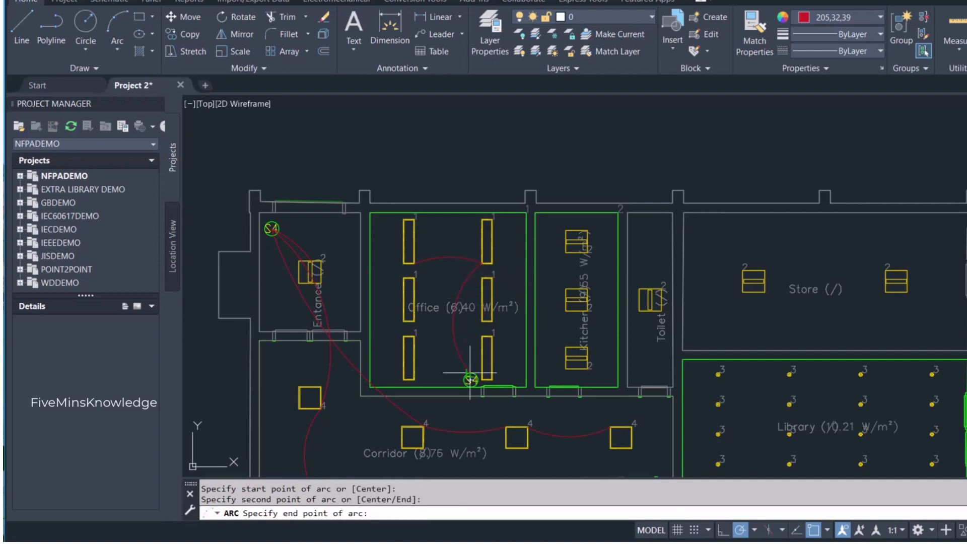
{"action": "scroll", "coordinate": [478, 379], "scroll_direction": "up", "scroll_amount": 3}
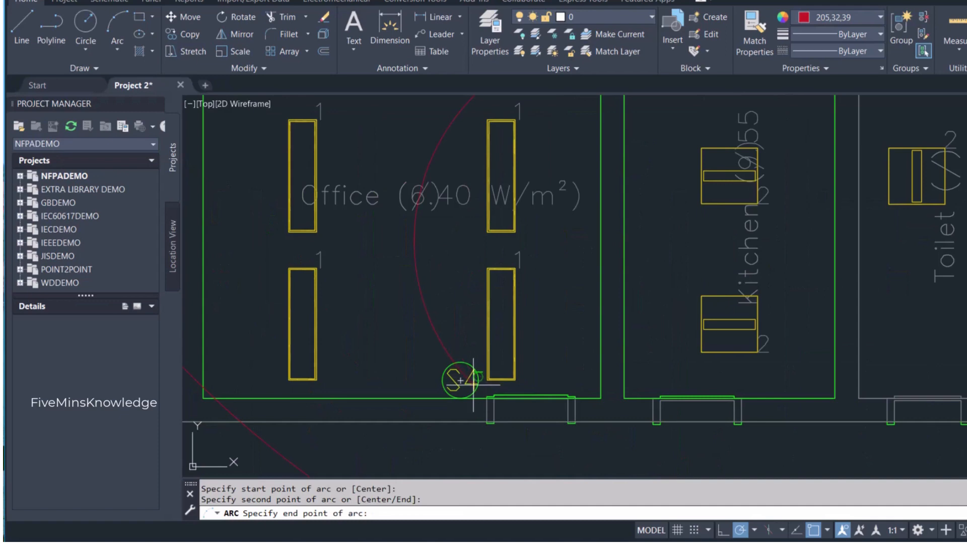
{"action": "left_click", "coordinate": [460, 379]}
{"action": "scroll", "coordinate": [460, 352], "scroll_direction": "down", "scroll_amount": 4}
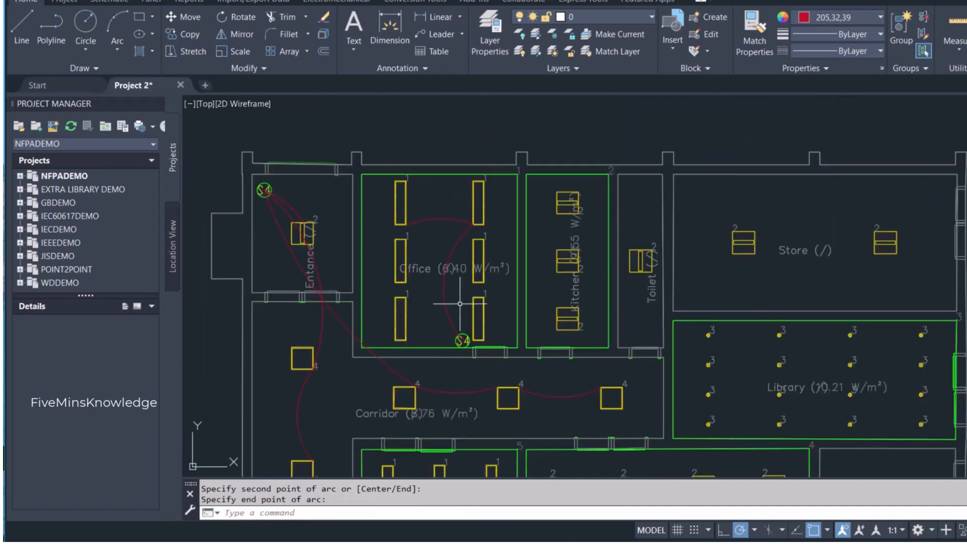
- Draw an upward-bowing arc joining the facing lower corners of the two middle-row luminaires in the upper office
{"action": "key", "text": "Return"}
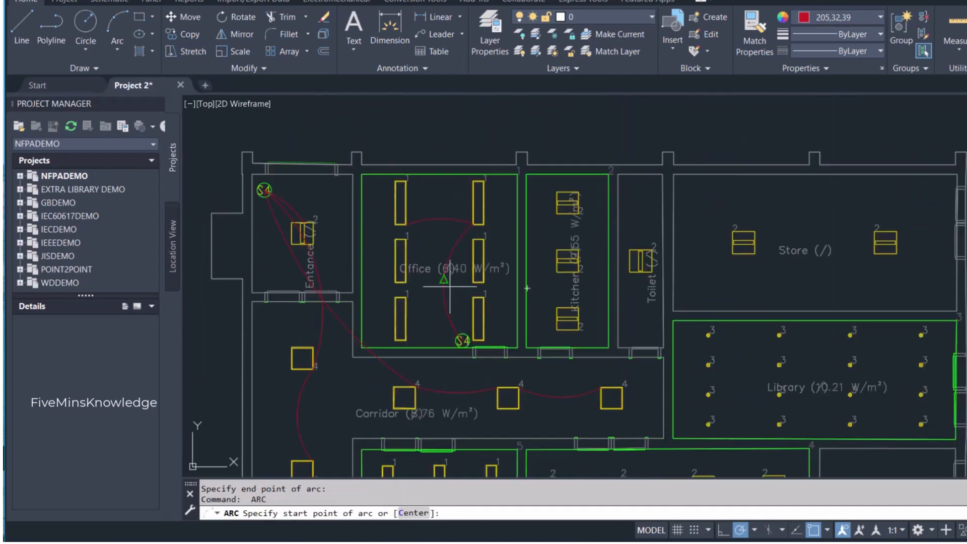
{"action": "left_click", "coordinate": [417, 280]}
{"action": "left_click", "coordinate": [429, 275]}
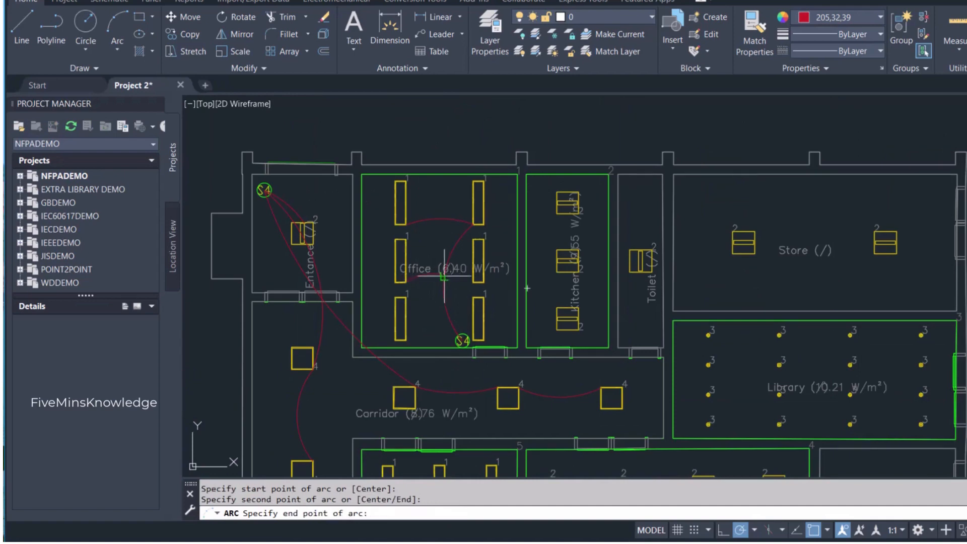
{"action": "left_click", "coordinate": [475, 282]}
- Draw a left-bowing arc from the lower-left corner of the office's middle-right luminaire to the center of the office switch
{"action": "key", "text": "Return"}
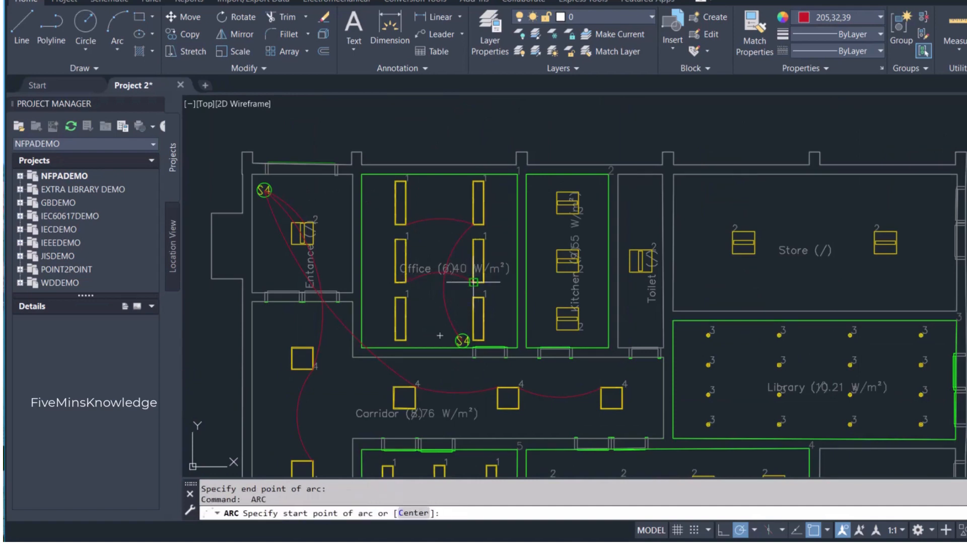
{"action": "left_click", "coordinate": [473, 283]}
{"action": "left_click", "coordinate": [462, 303]}
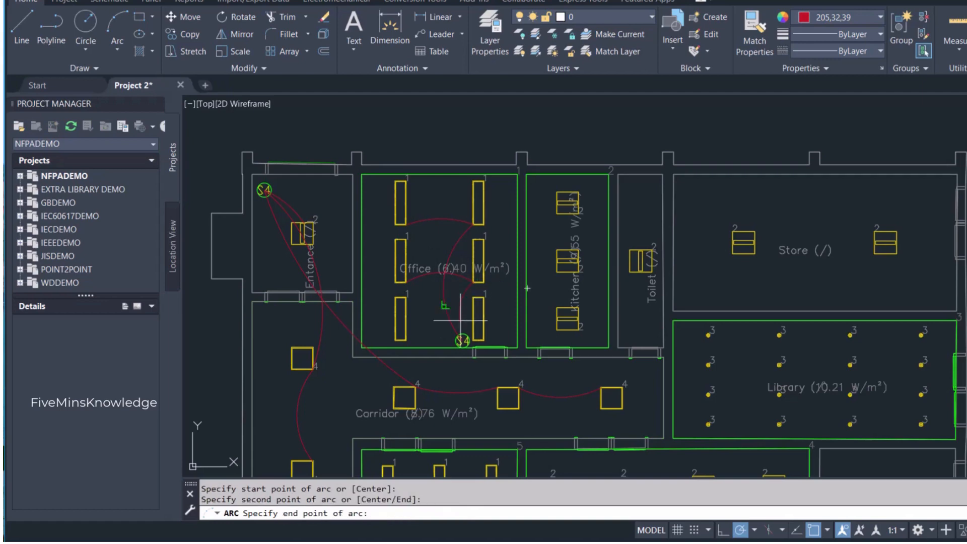
{"action": "left_click", "coordinate": [462, 340]}
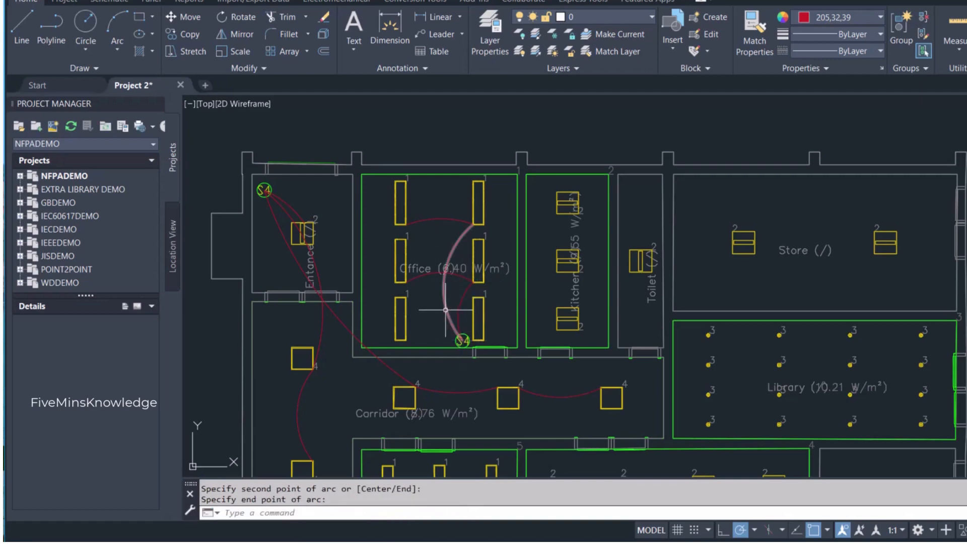
- Draw an upward-bowing arc joining the facing upper corners of the two bottom-row luminaires in the upper office
{"action": "key", "text": "Return"}
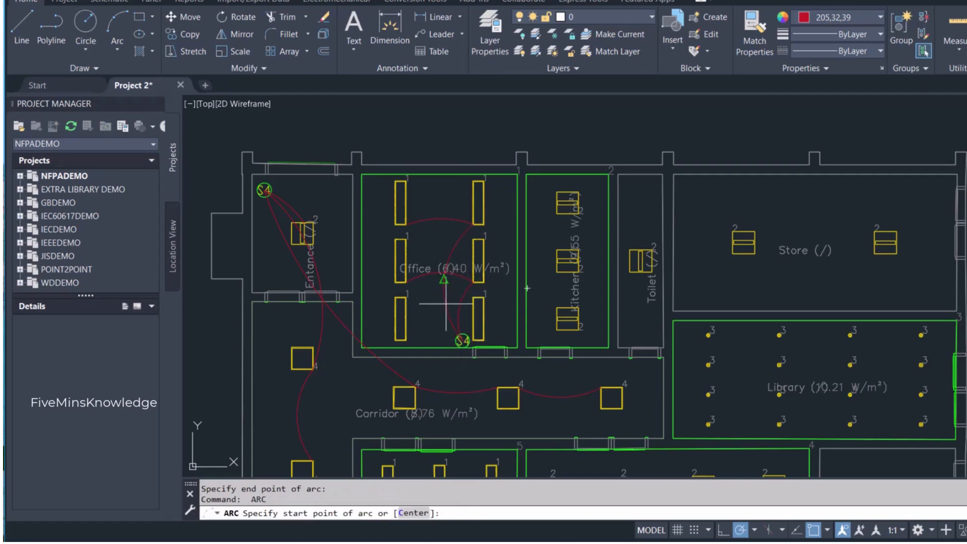
{"action": "left_click", "coordinate": [406, 297]}
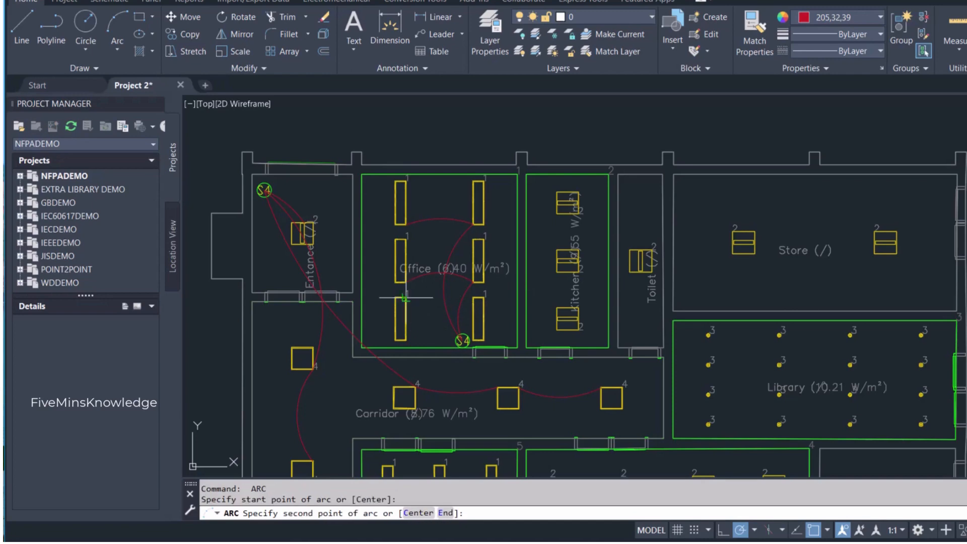
{"action": "left_click", "coordinate": [443, 292]}
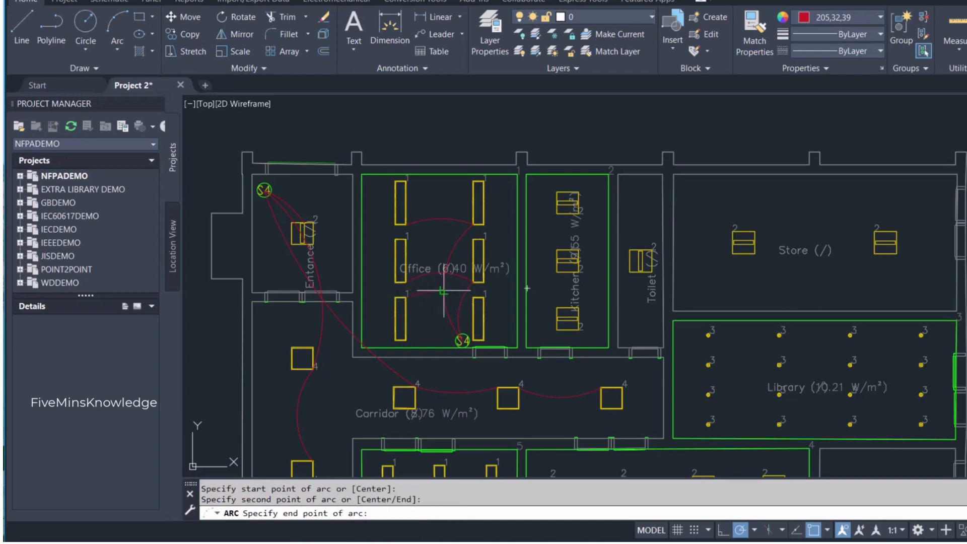
{"action": "left_click", "coordinate": [473, 297]}
- Draw a slightly downward-bowing arc from the upper-right corner of the office's bottom-left luminaire to the center of the office switch
{"action": "key", "text": "Return"}
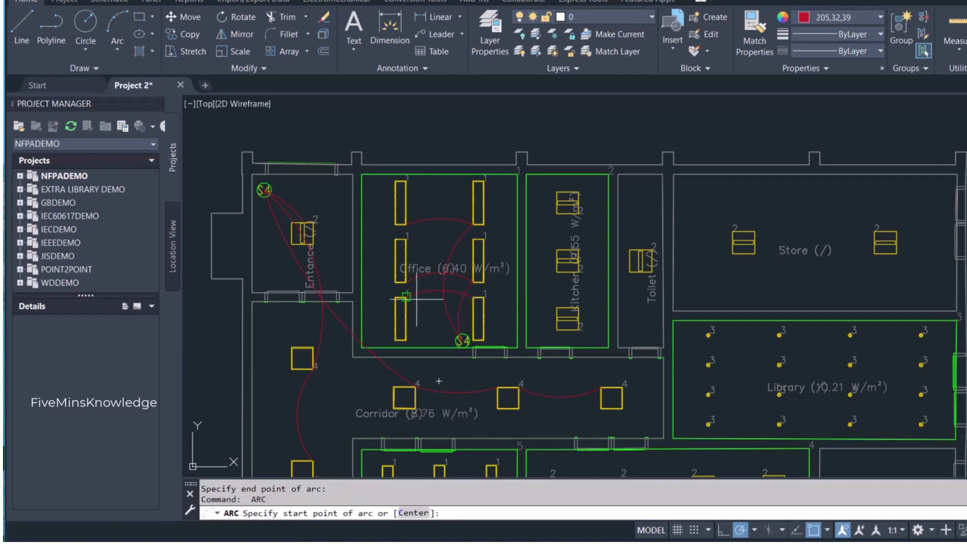
{"action": "left_click", "coordinate": [406, 297]}
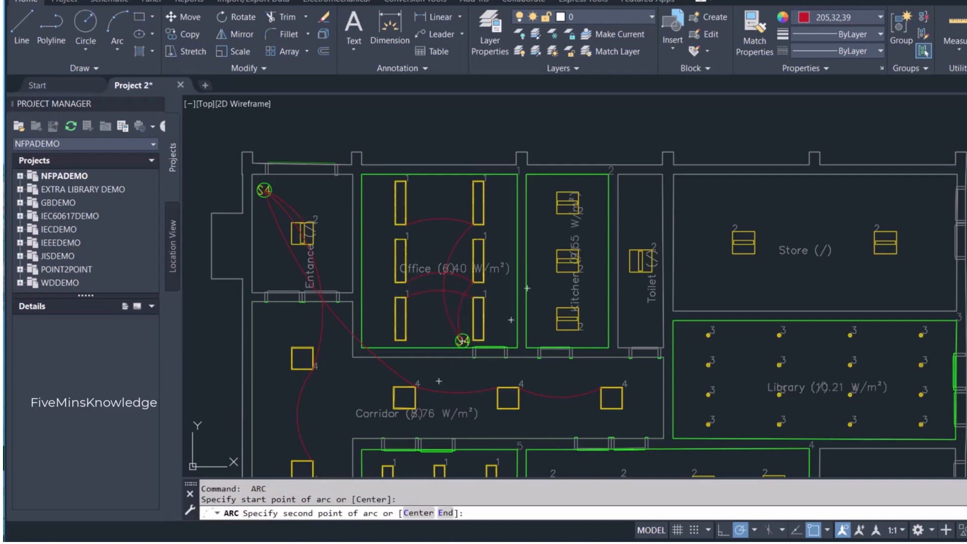
{"action": "left_click", "coordinate": [430, 320]}
{"action": "scroll", "coordinate": [464, 338], "scroll_direction": "up", "scroll_amount": 4}
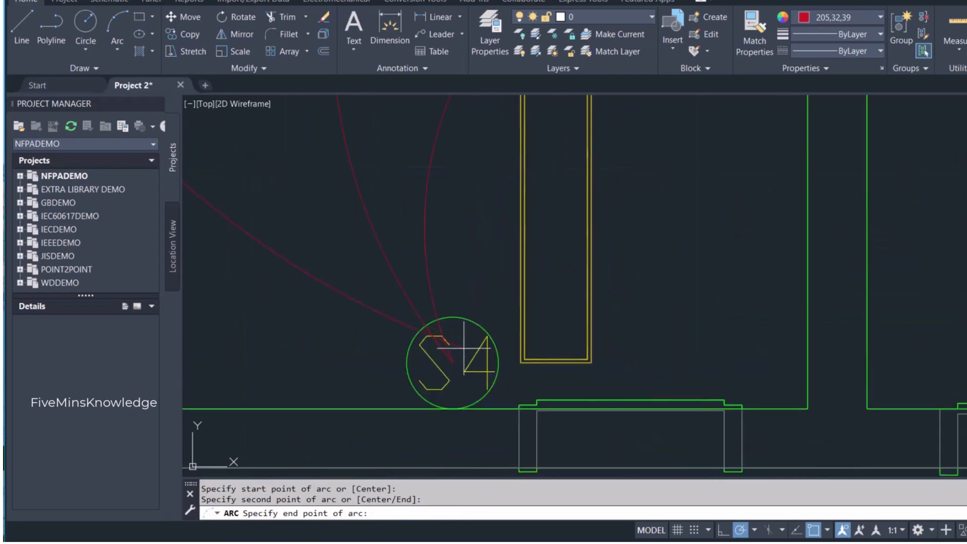
{"action": "left_click", "coordinate": [461, 353]}
{"action": "scroll", "coordinate": [461, 345], "scroll_direction": "down", "scroll_amount": 4}
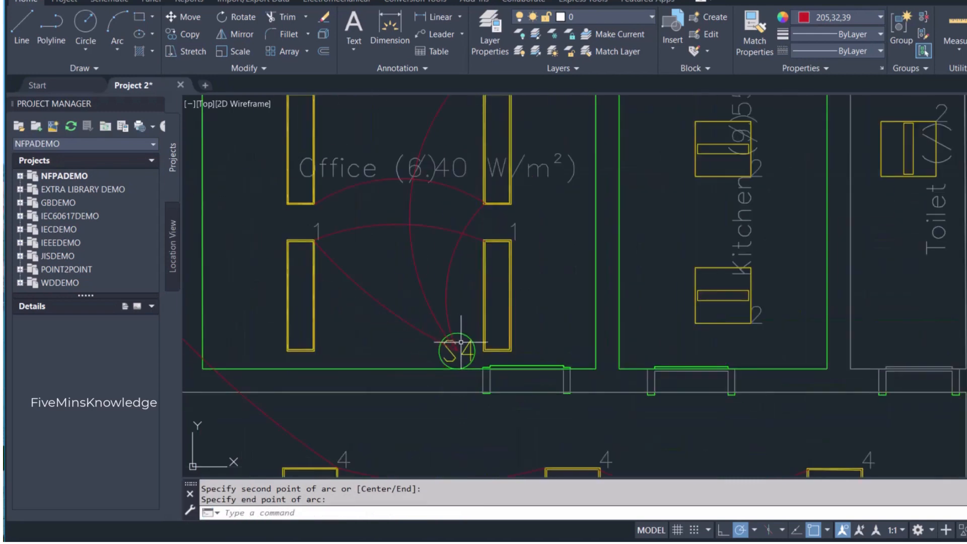
- Change the label of the switch in the upper office from S4 to S3
{"action": "scroll", "coordinate": [461, 343], "scroll_direction": "up", "scroll_amount": 3}
{"action": "double_click", "coordinate": [466, 360]}
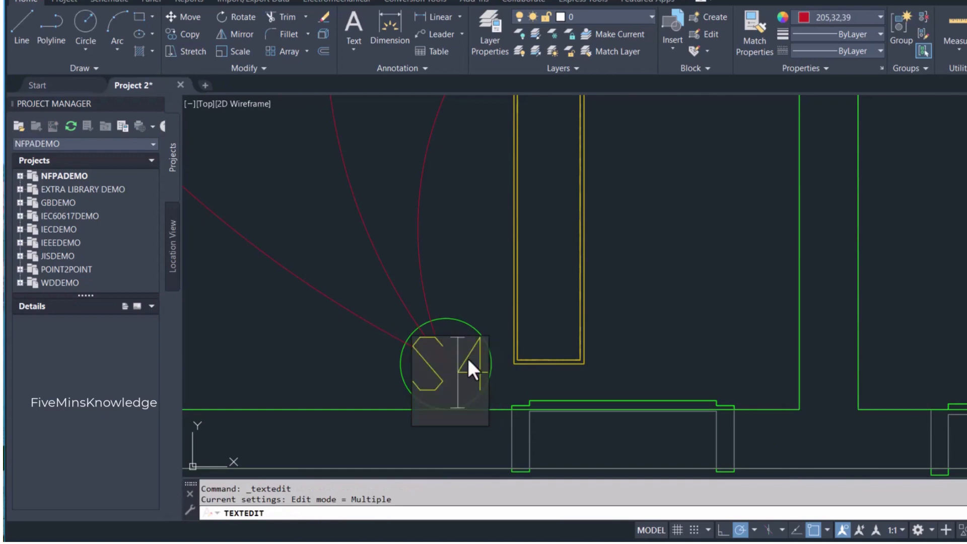
{"action": "key", "text": "Delete"}
{"action": "type", "text": "3"}
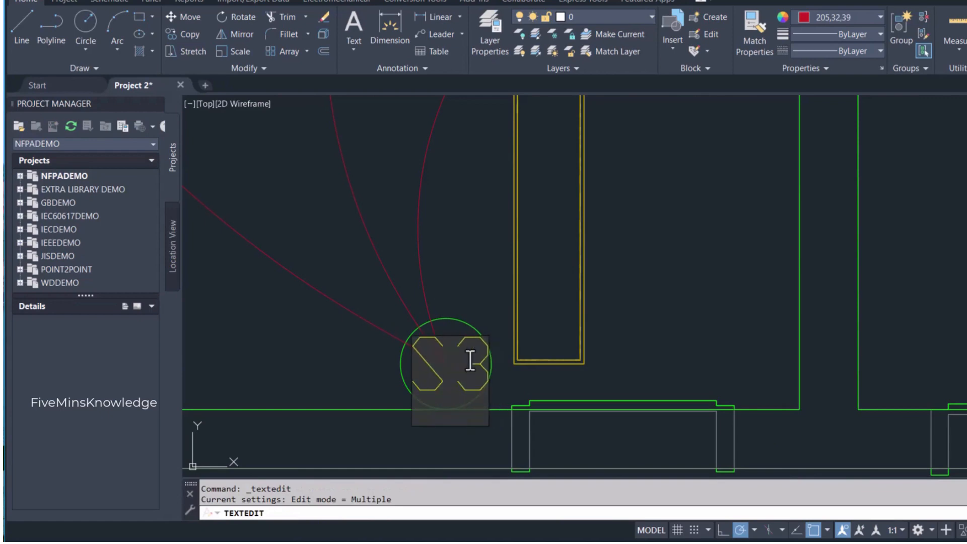
{"action": "left_click", "coordinate": [640, 349]}
{"action": "scroll", "coordinate": [619, 356], "scroll_direction": "down", "scroll_amount": 5}
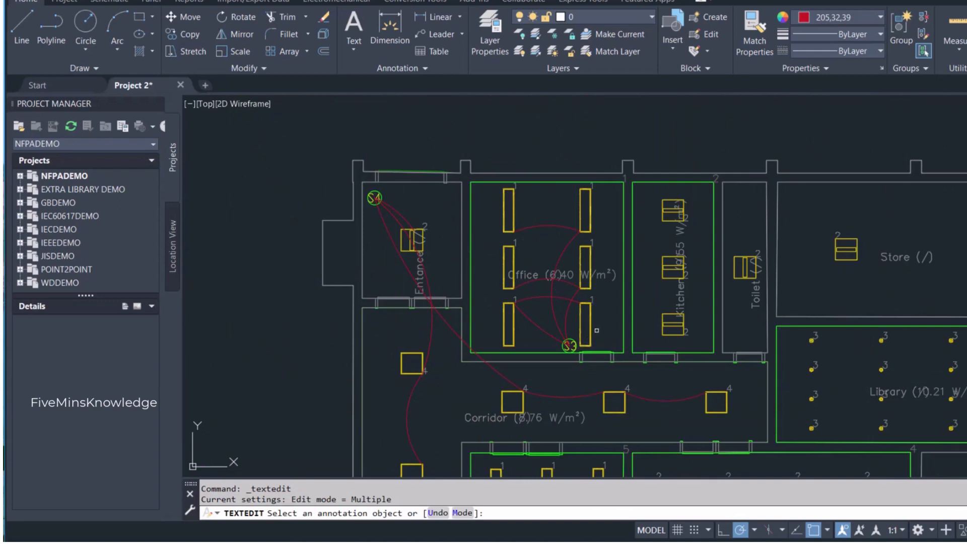
{"action": "key", "text": "Escape"}
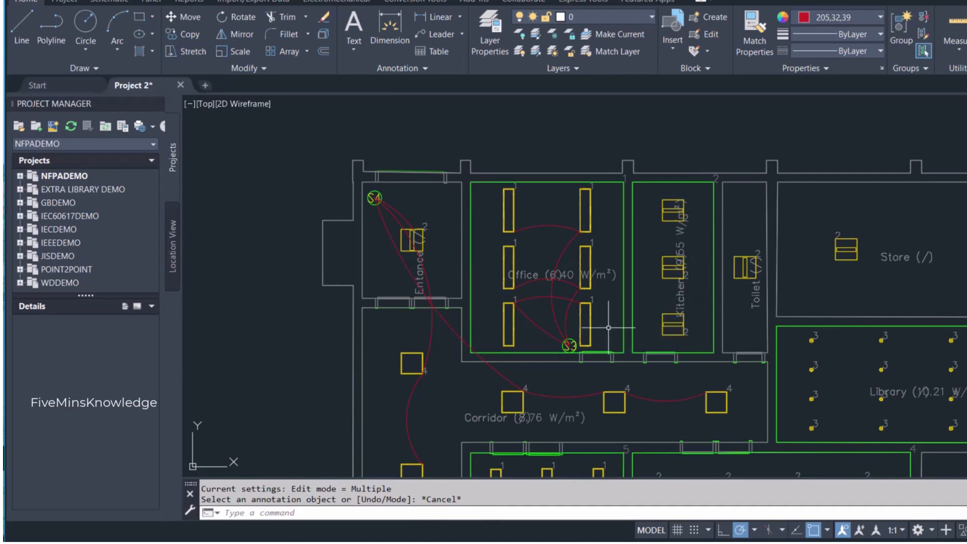
- Copy the switch symbol from the legend into the lower-right corner of the kitchen, beside the door
{"action": "scroll", "coordinate": [710, 372], "scroll_direction": "down", "scroll_amount": 5}
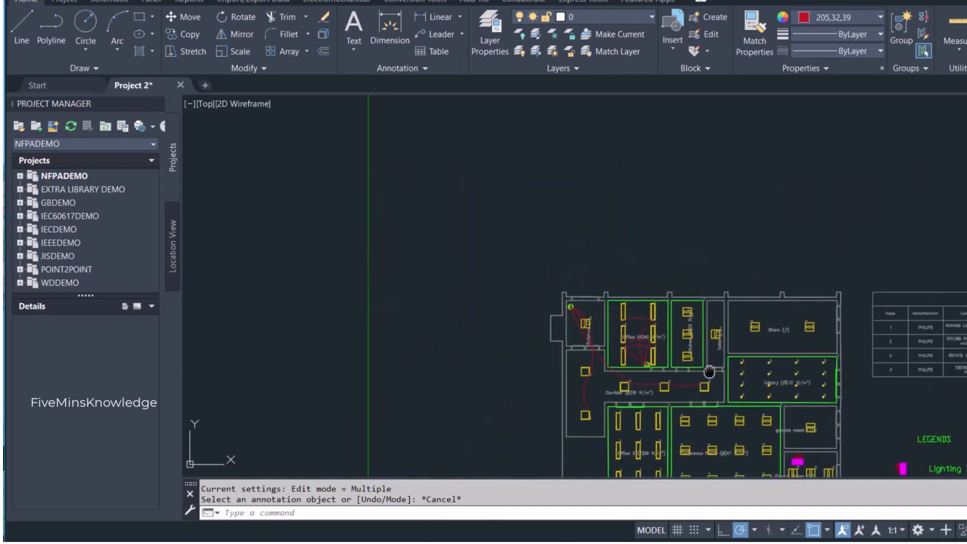
{"action": "middle_click_drag", "start_coordinate": [709, 372], "coordinate": [616, 327]}
{"action": "scroll", "coordinate": [816, 391], "scroll_direction": "up", "scroll_amount": 3}
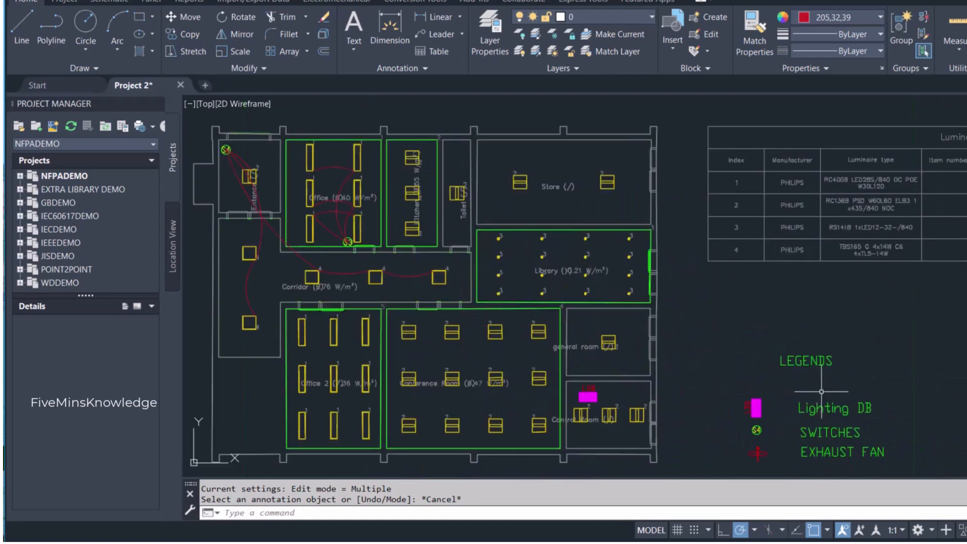
{"action": "left_click", "coordinate": [768, 437]}
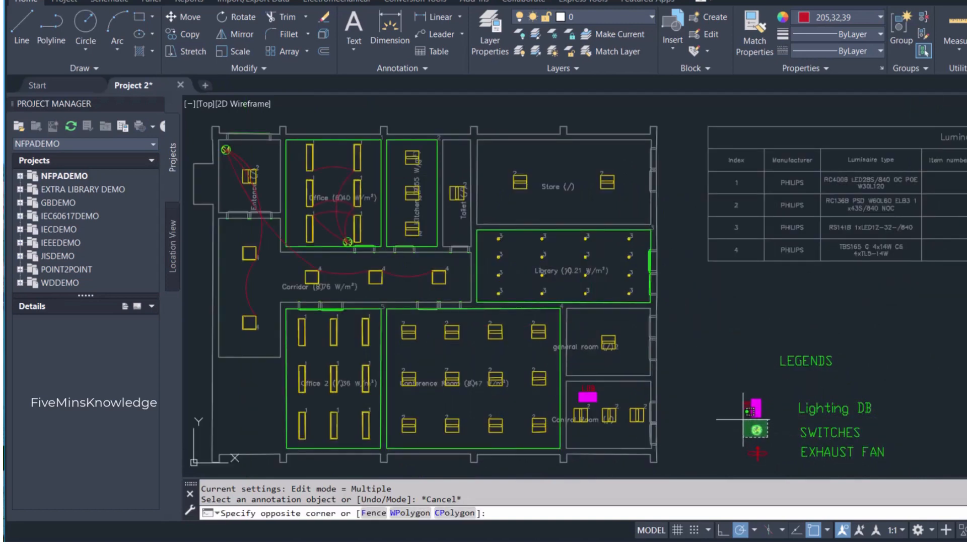
{"action": "left_click", "coordinate": [742, 420]}
{"action": "key", "text": "ctrl+c"}
{"action": "key", "text": "ctrl+v"}
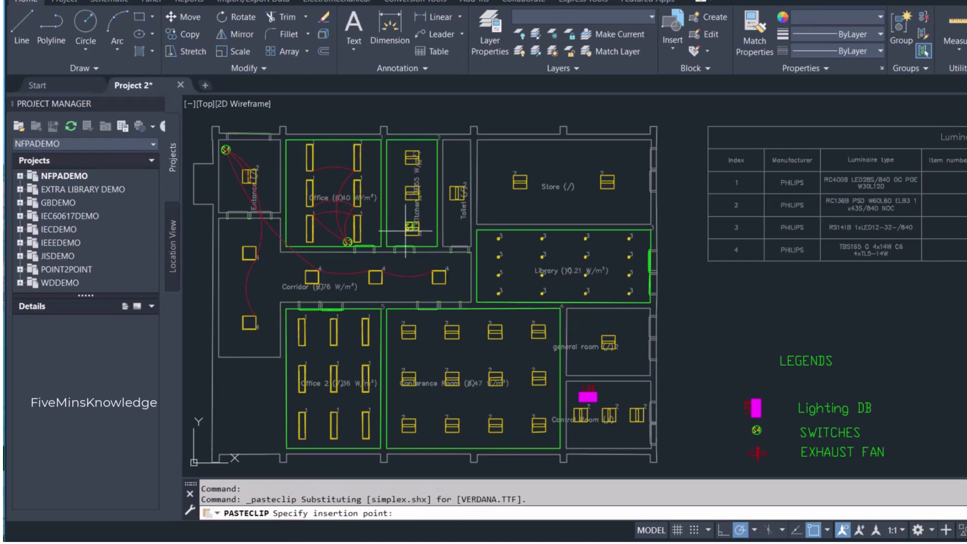
{"action": "scroll", "coordinate": [405, 244], "scroll_direction": "up", "scroll_amount": 6}
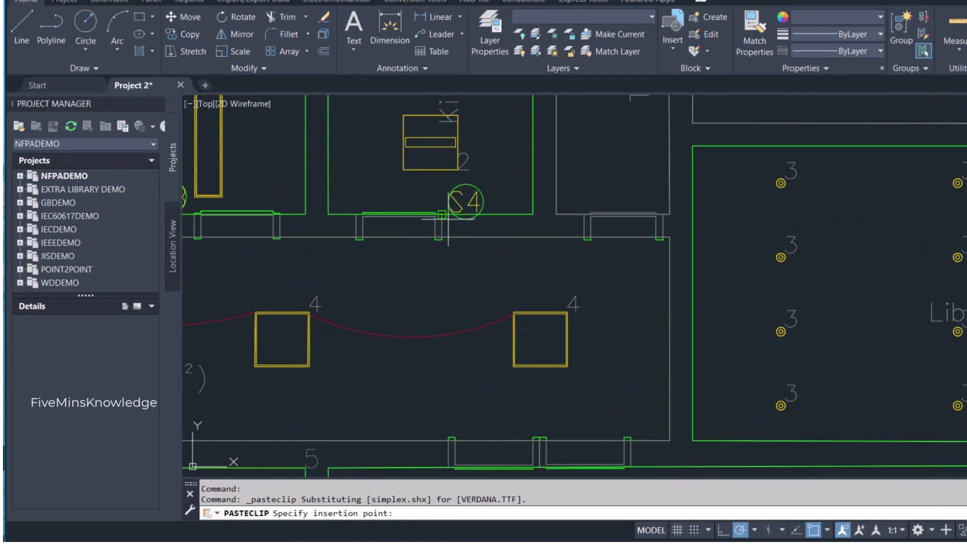
{"action": "left_click", "coordinate": [490, 216]}
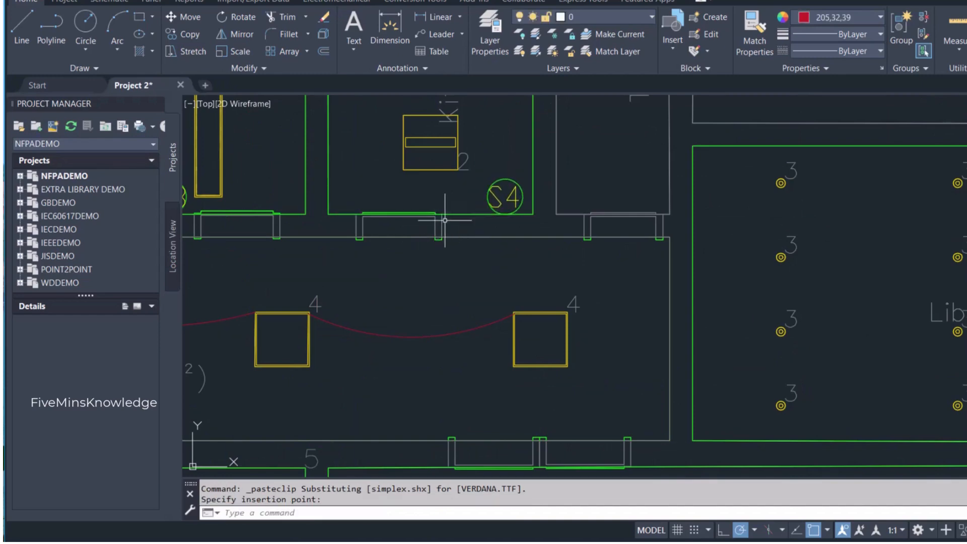
- Draw a right-bowing arc from the lower-right corner of the kitchen's top luminaire to the upper-right corner of its bottom luminaire
{"action": "scroll", "coordinate": [447, 234], "scroll_direction": "down", "scroll_amount": 8}
{"action": "scroll", "coordinate": [447, 234], "scroll_direction": "up", "scroll_amount": 8}
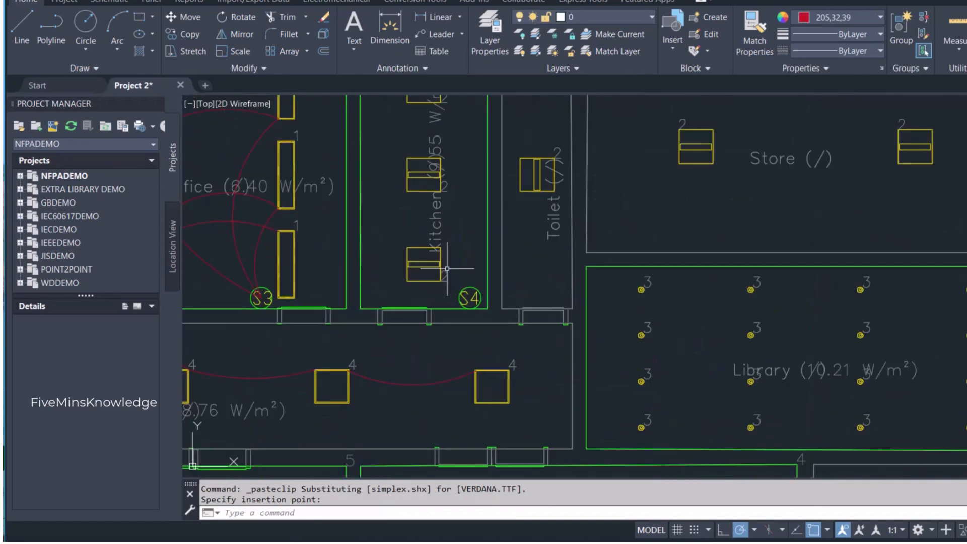
{"action": "left_click", "coordinate": [123, 24]}
{"action": "scroll", "coordinate": [388, 195], "scroll_direction": "down", "scroll_amount": 4}
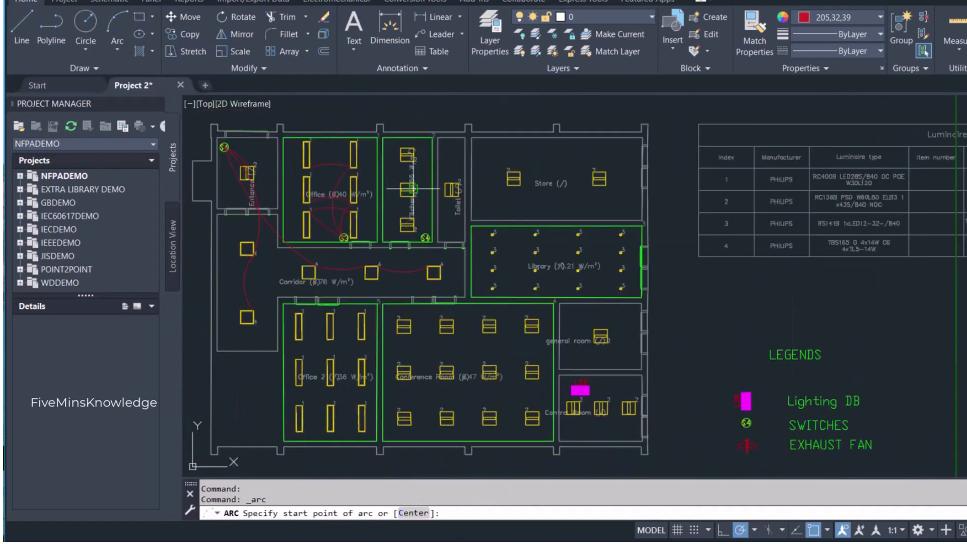
{"action": "scroll", "coordinate": [414, 161], "scroll_direction": "up", "scroll_amount": 2}
{"action": "left_click", "coordinate": [413, 163]}
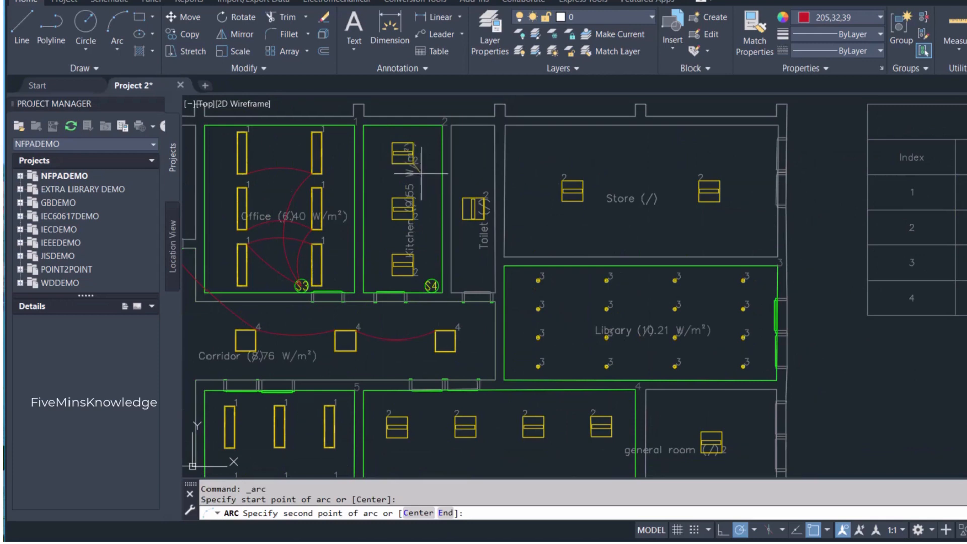
{"action": "left_click", "coordinate": [427, 203]}
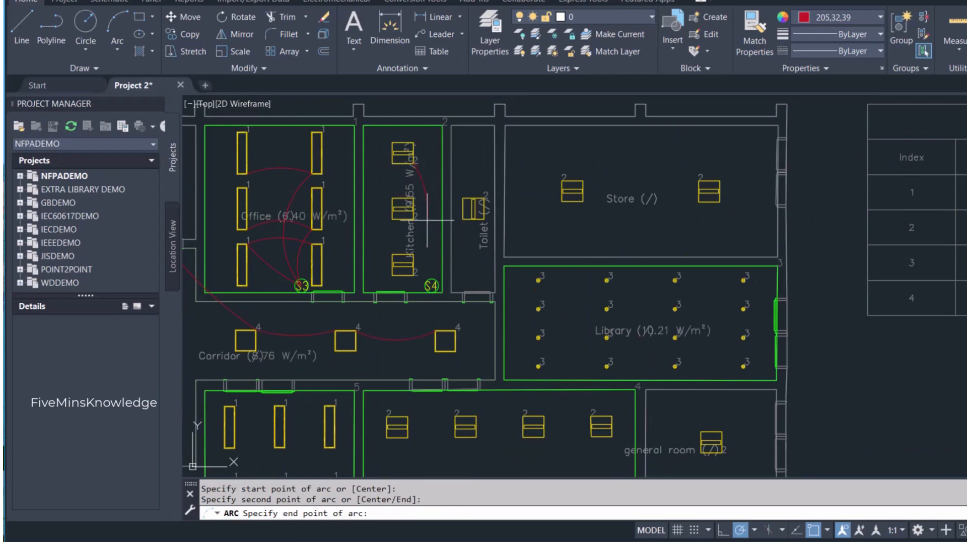
{"action": "left_click", "coordinate": [414, 255]}
- Draw a slightly left-bowing arc from the right side of the kitchen's bottom luminaire to the kitchen switch
{"action": "key", "text": "Return"}
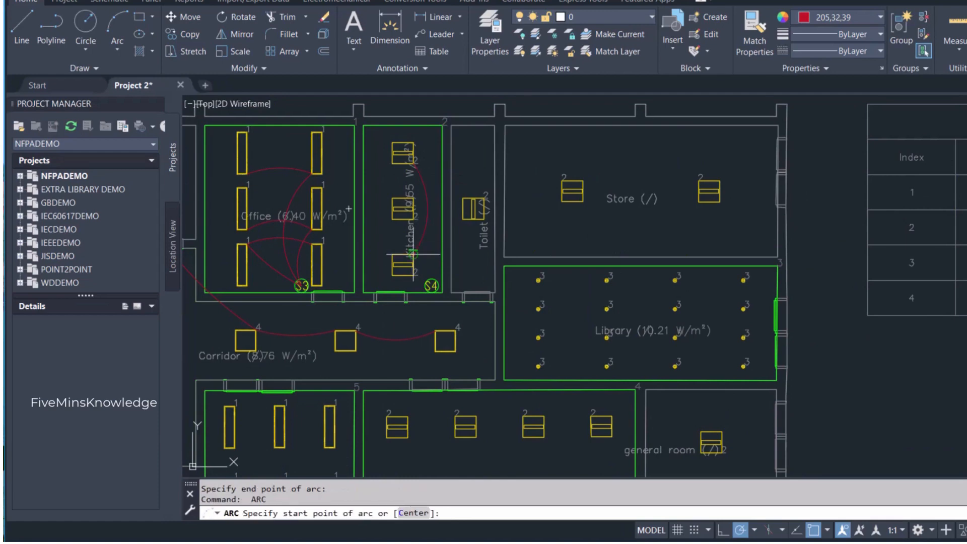
{"action": "left_click", "coordinate": [412, 262]}
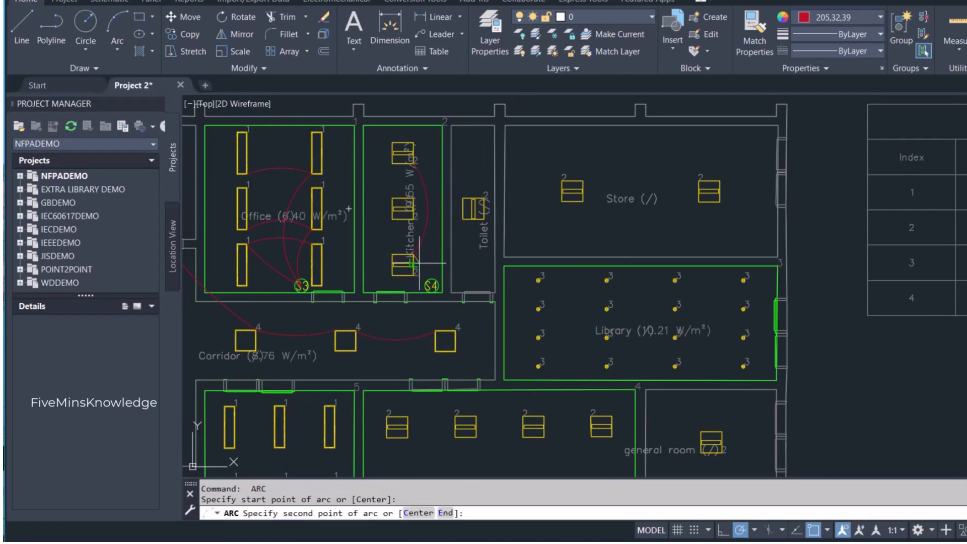
{"action": "left_click", "coordinate": [423, 265]}
{"action": "left_click", "coordinate": [428, 281]}
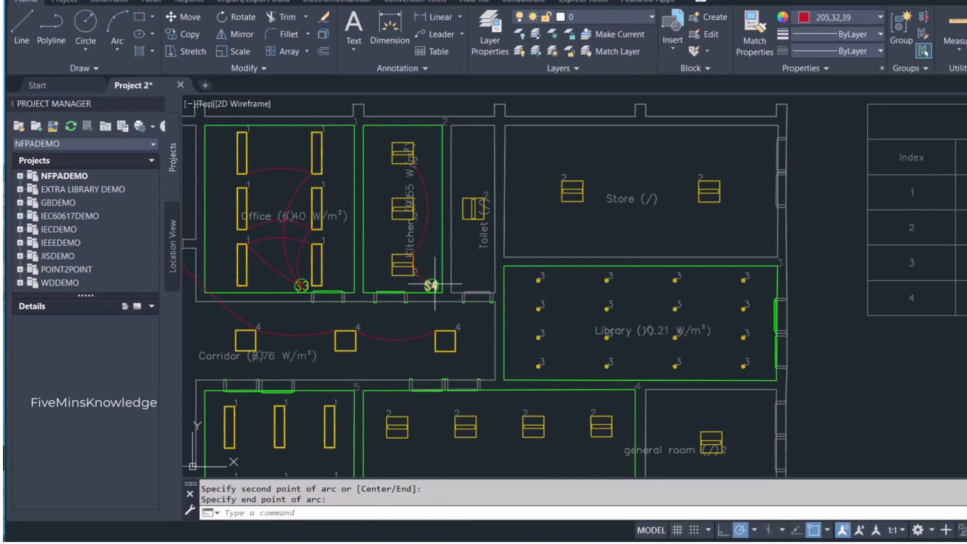
- Draw a left-bowing arc from the lower-right corner of the kitchen's middle luminaire to the center of the kitchen switch
{"action": "key", "text": "Return"}
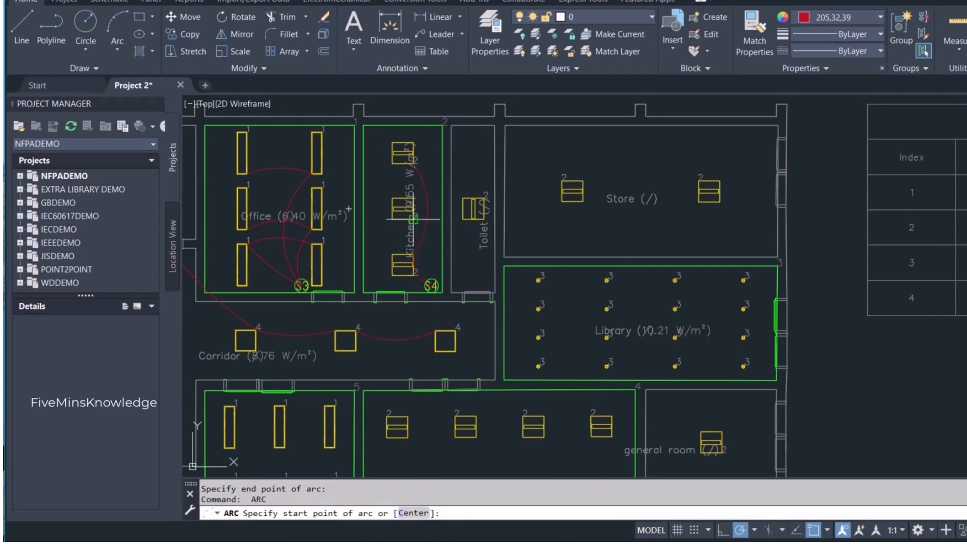
{"action": "left_click", "coordinate": [419, 229]}
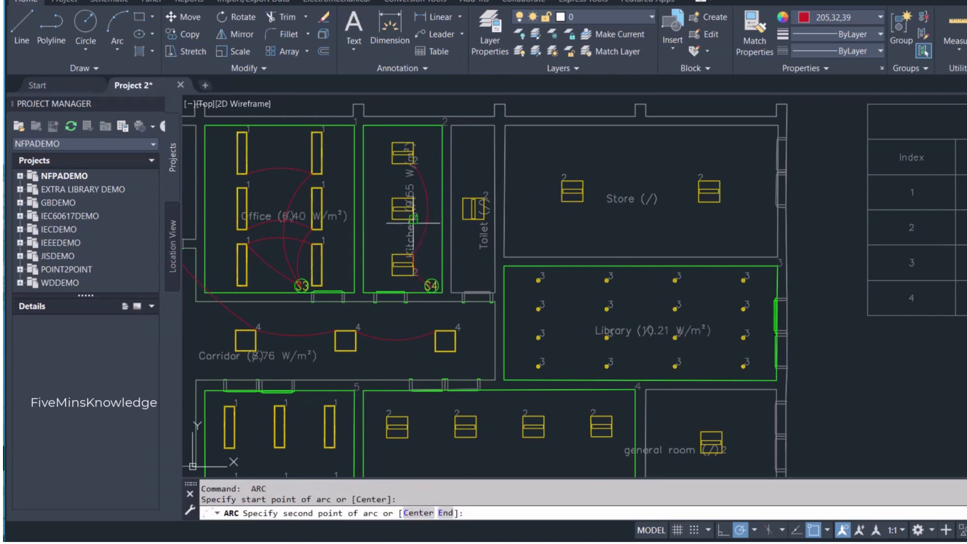
{"action": "scroll", "coordinate": [420, 260], "scroll_direction": "up", "scroll_amount": 4}
{"action": "left_click", "coordinate": [421, 261]}
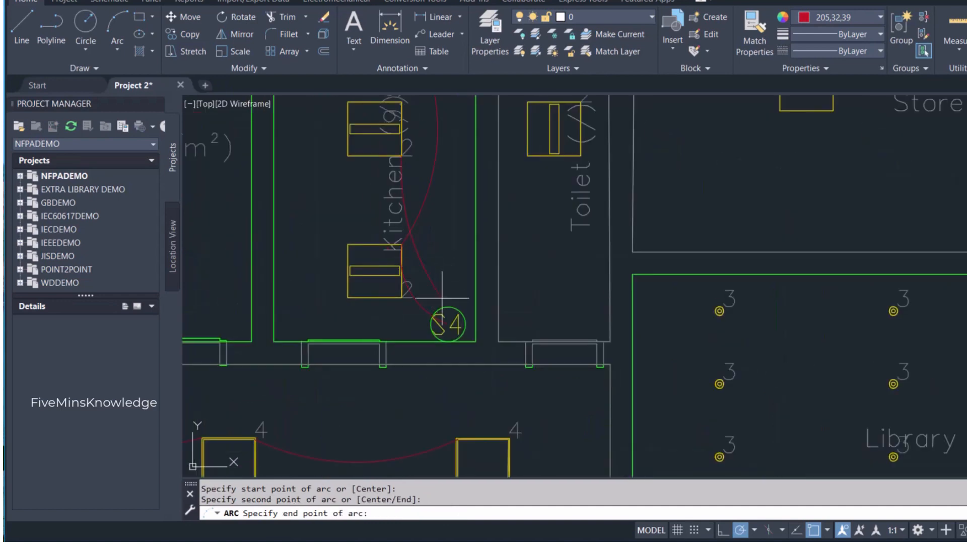
{"action": "left_click", "coordinate": [447, 324]}
{"action": "scroll", "coordinate": [443, 243], "scroll_direction": "down", "scroll_amount": 4}
{"action": "scroll", "coordinate": [443, 244], "scroll_direction": "down", "scroll_amount": 2}
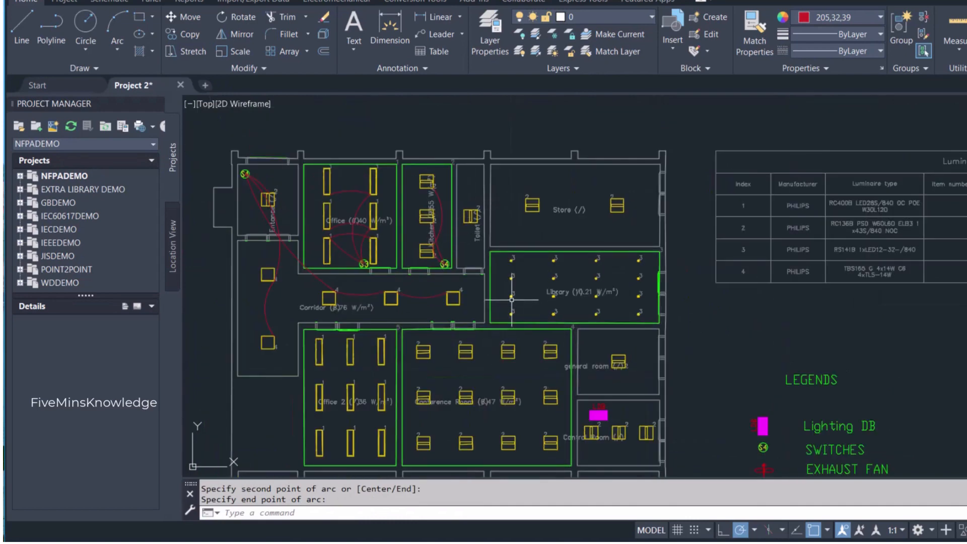
{"action": "scroll", "coordinate": [514, 293], "scroll_direction": "down", "scroll_amount": 2}
{"action": "scroll", "coordinate": [514, 286], "scroll_direction": "up", "scroll_amount": 2}
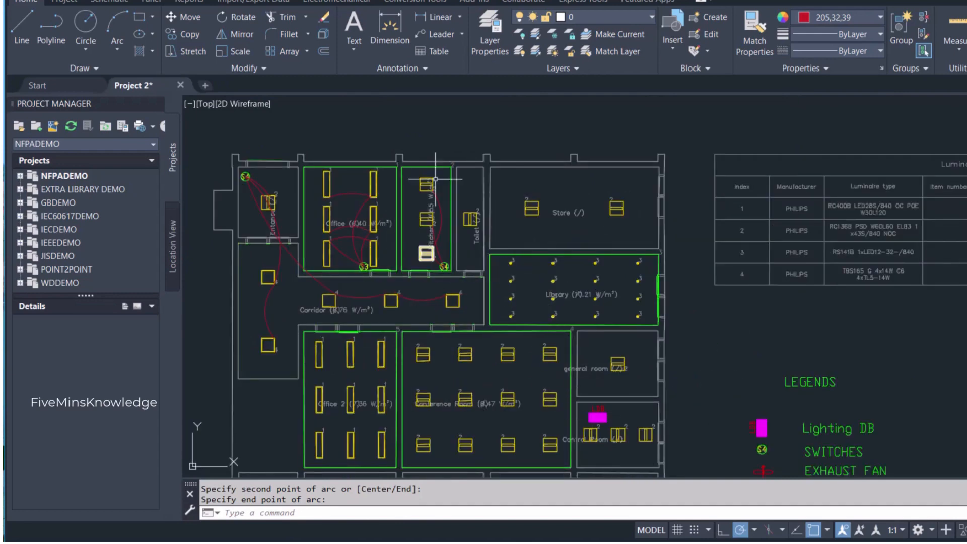
{"action": "left_click", "coordinate": [120, 26]}
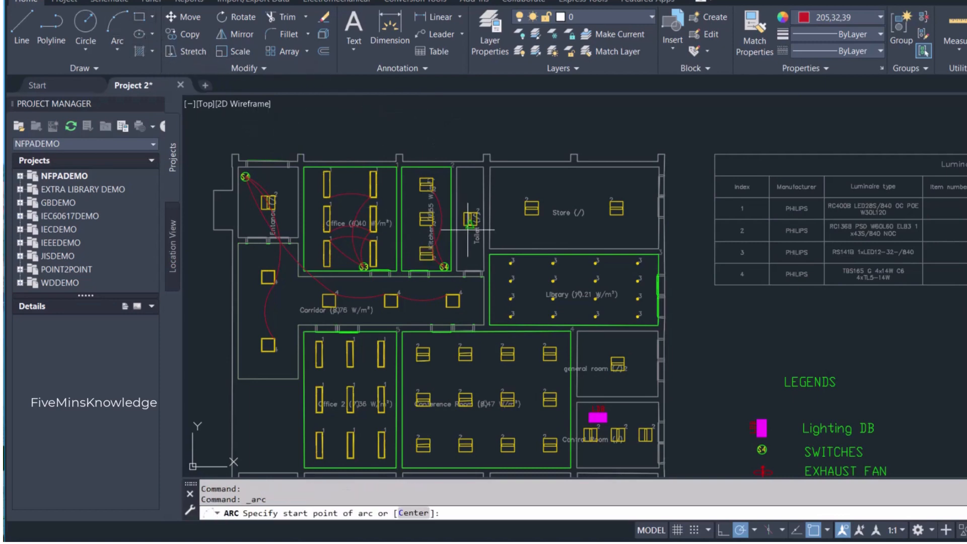
{"action": "key", "text": "Escape"}
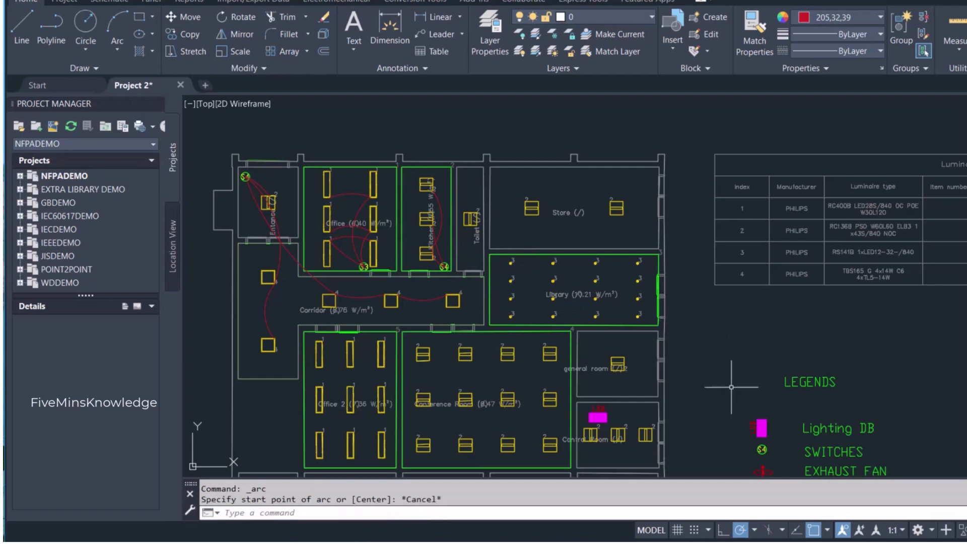
- Copy the switch symbol from the legend into the lower-left corner of the toilet, beside the door
{"action": "left_click", "coordinate": [768, 459]}
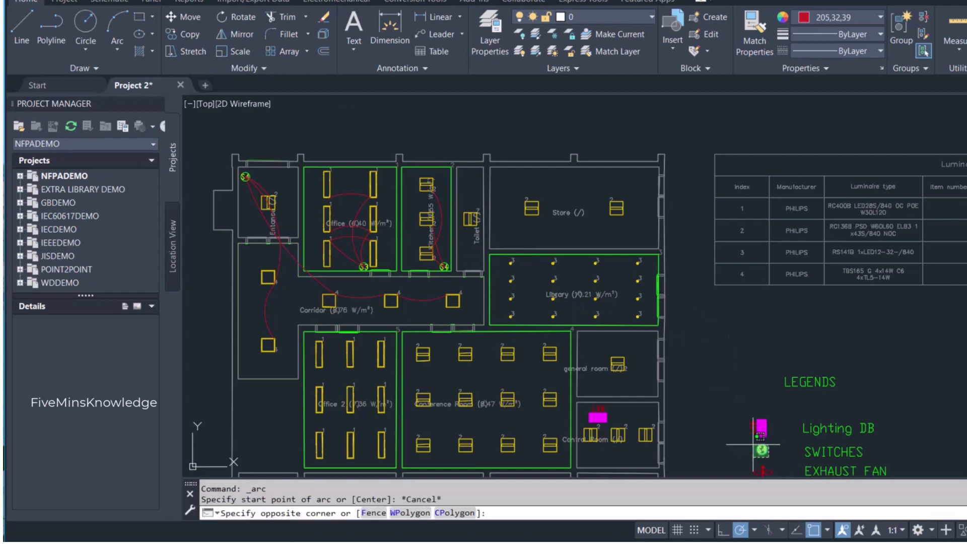
{"action": "left_click", "coordinate": [751, 441]}
{"action": "key", "text": "ctrl+c"}
{"action": "key", "text": "ctrl+v"}
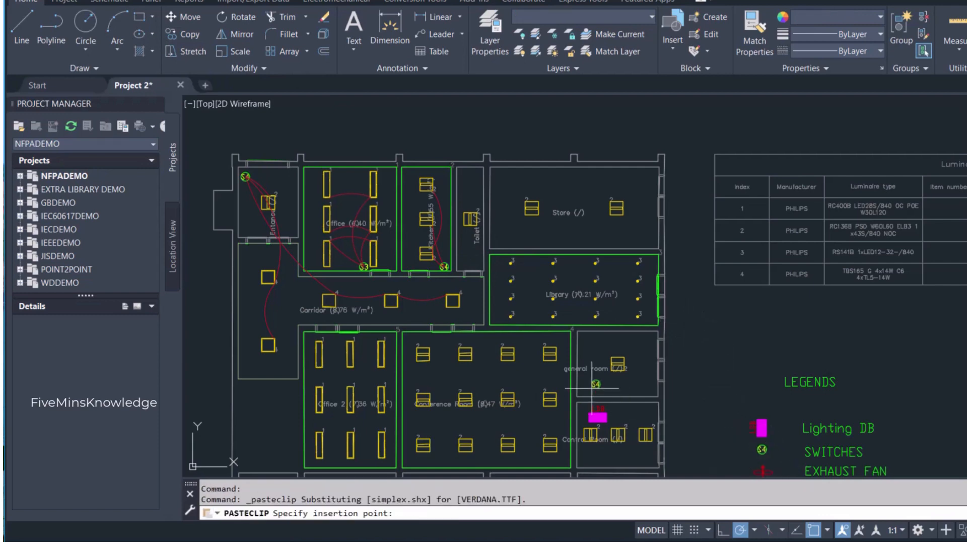
{"action": "scroll", "coordinate": [489, 253], "scroll_direction": "up", "scroll_amount": 3}
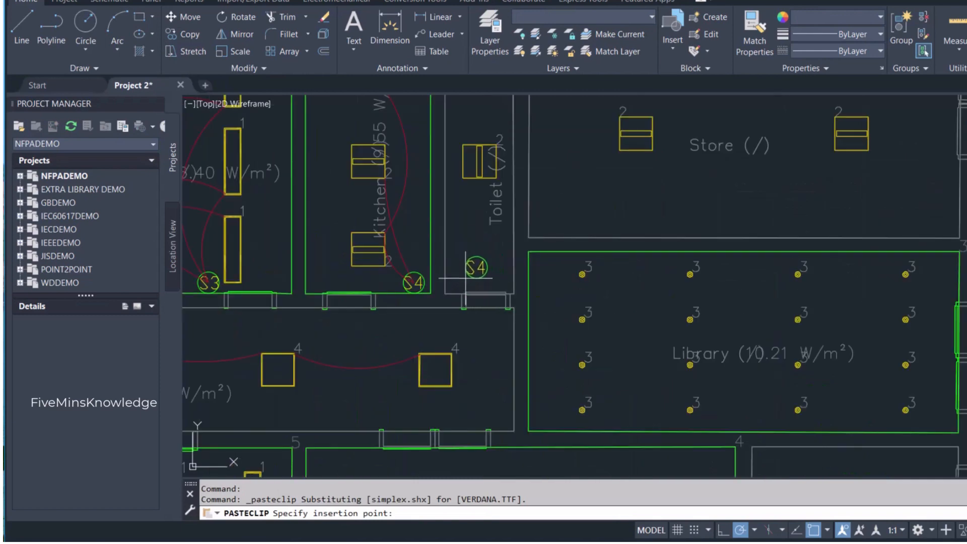
{"action": "left_click", "coordinate": [444, 278]}
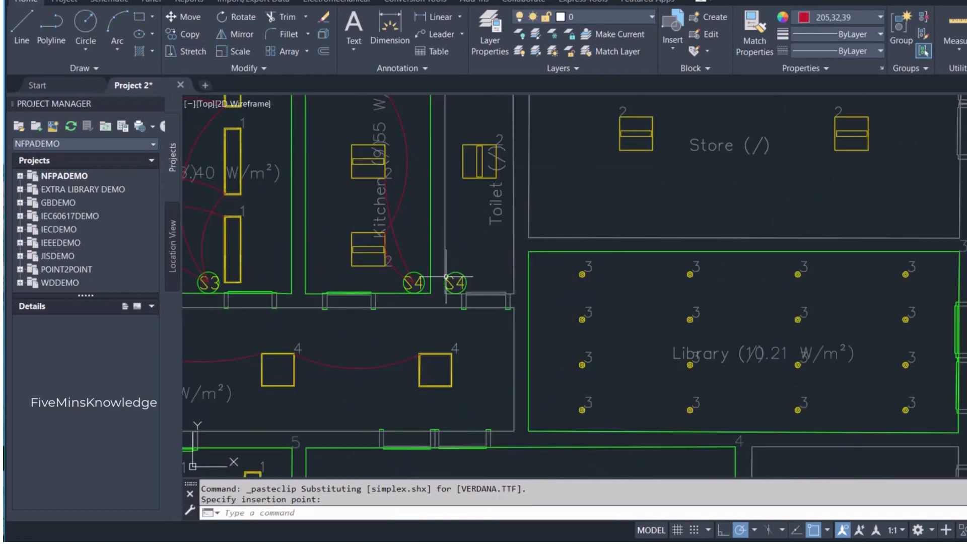
- Relabel the toilet switch as S1
{"action": "left_click", "coordinate": [448, 278]}
{"action": "double_click", "coordinate": [455, 283]}
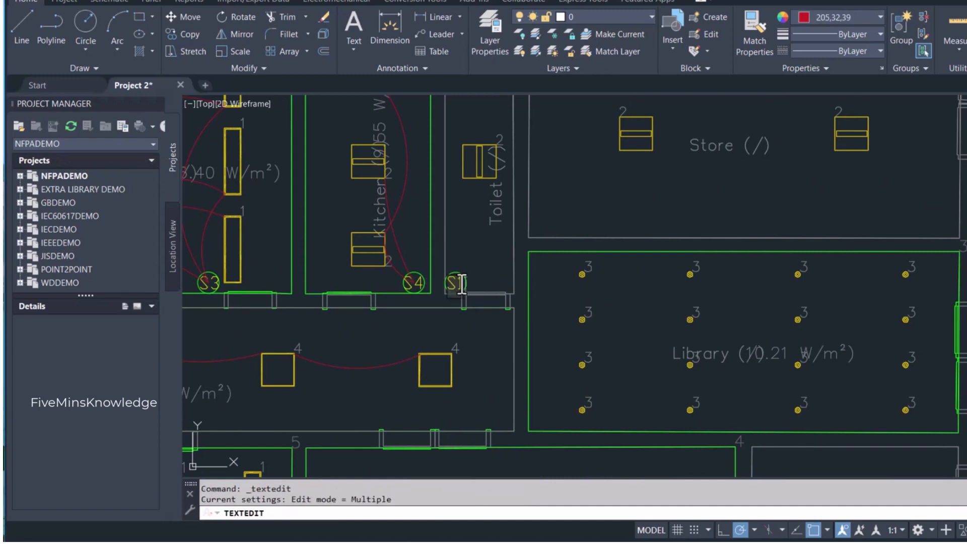
{"action": "left_click", "coordinate": [494, 270]}
{"action": "key", "text": "Escape"}
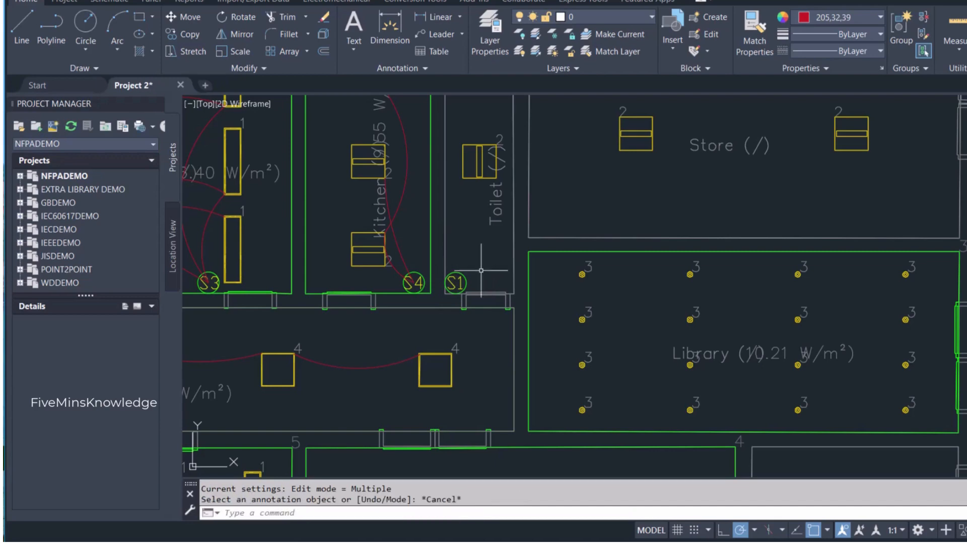
- Draw a right-bowing arc from the lower-left corner of the toilet luminaire to the center of the toilet switch
{"action": "left_click", "coordinate": [113, 22]}
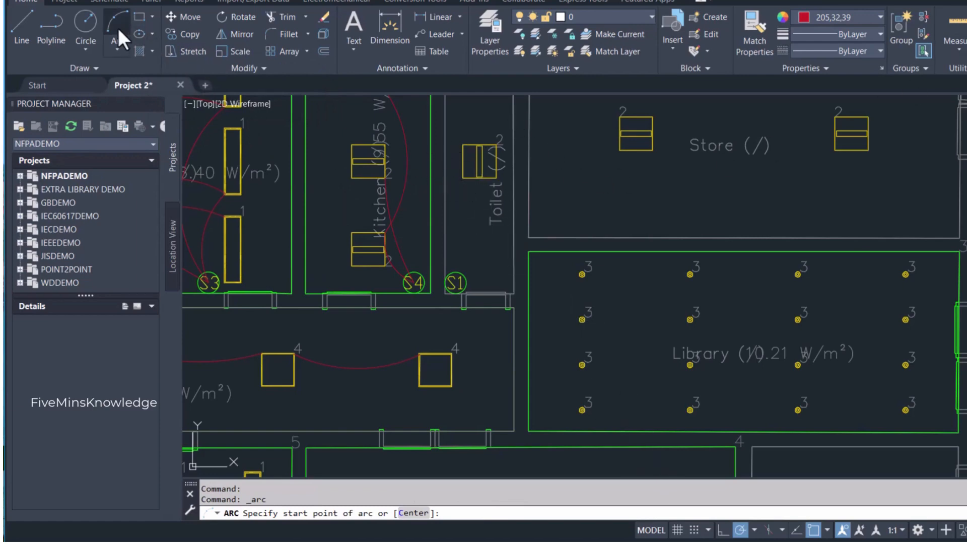
{"action": "left_click", "coordinate": [463, 178]}
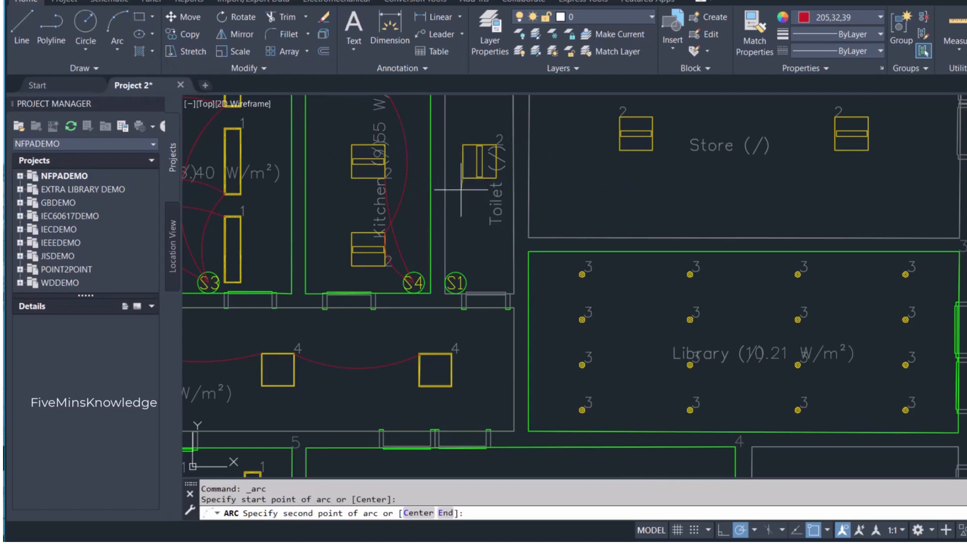
{"action": "left_click", "coordinate": [475, 230]}
{"action": "left_click", "coordinate": [456, 283]}
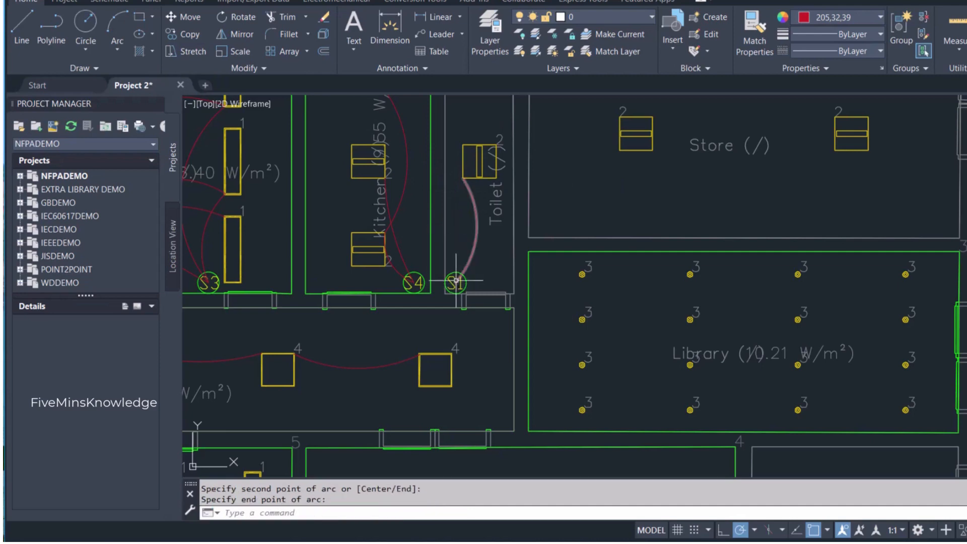
{"action": "scroll", "coordinate": [490, 229], "scroll_direction": "down", "scroll_amount": 4}
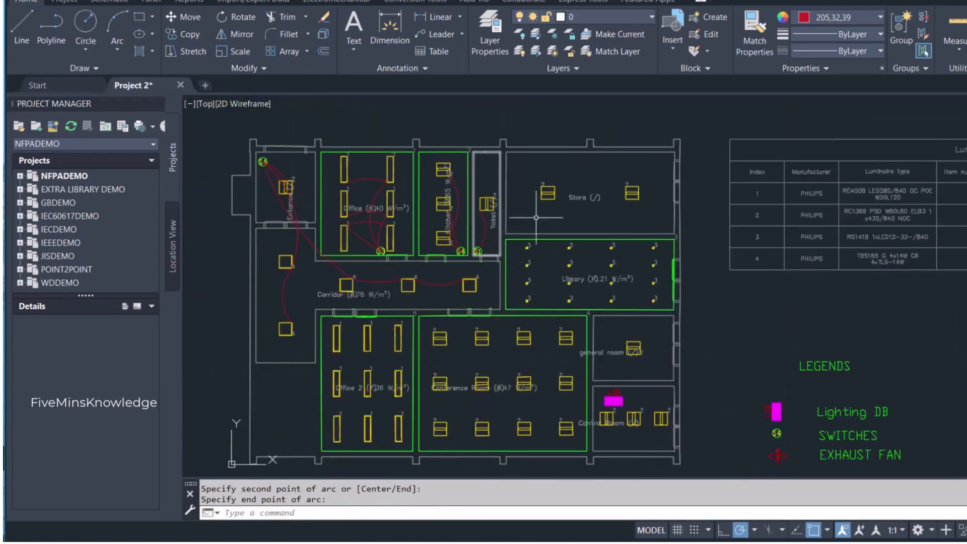
{"action": "scroll", "coordinate": [569, 191], "scroll_direction": "up", "scroll_amount": 3}
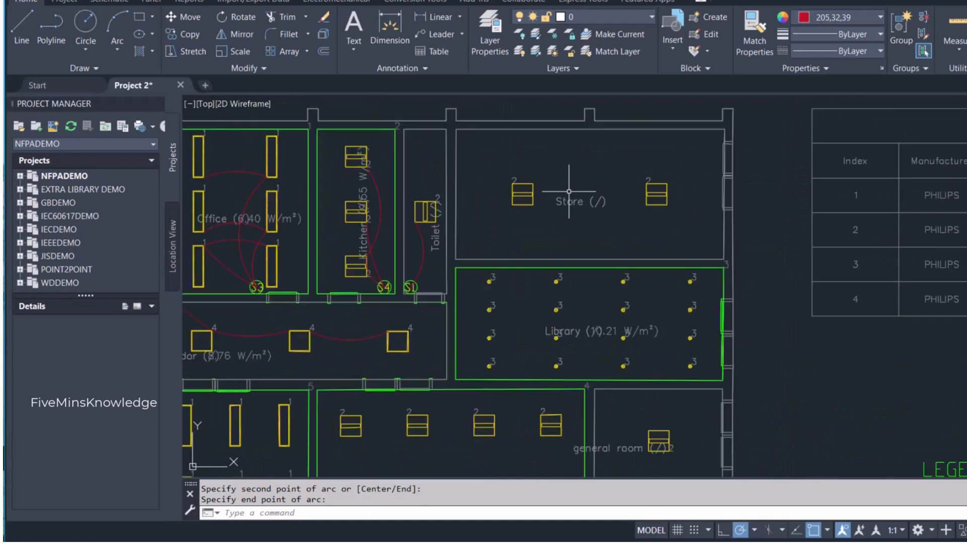
- Copy the switch symbol from the legend into the lower-right corner of the store
{"action": "key", "text": "Escape"}
{"action": "scroll", "coordinate": [601, 212], "scroll_direction": "down", "scroll_amount": 4}
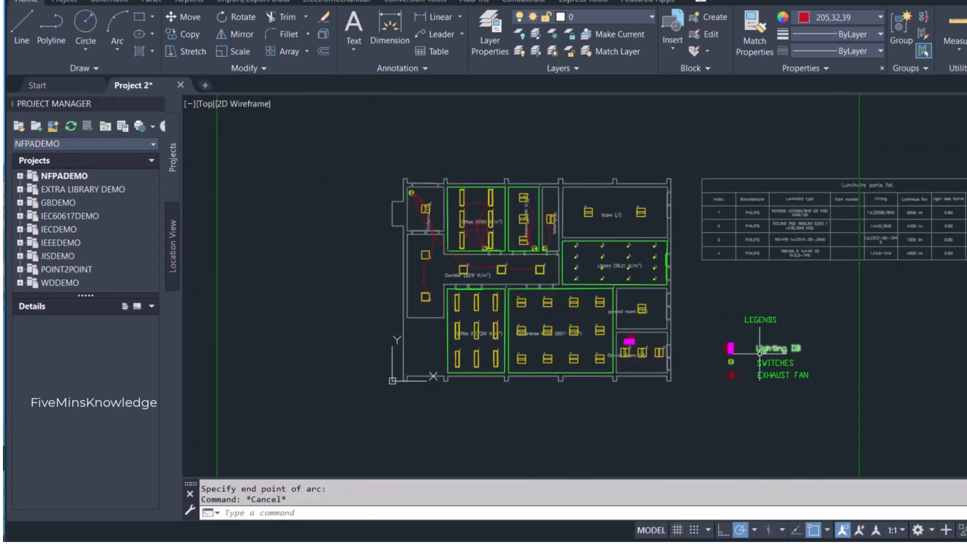
{"action": "scroll", "coordinate": [750, 355], "scroll_direction": "up", "scroll_amount": 5}
{"action": "left_click", "coordinate": [686, 396]}
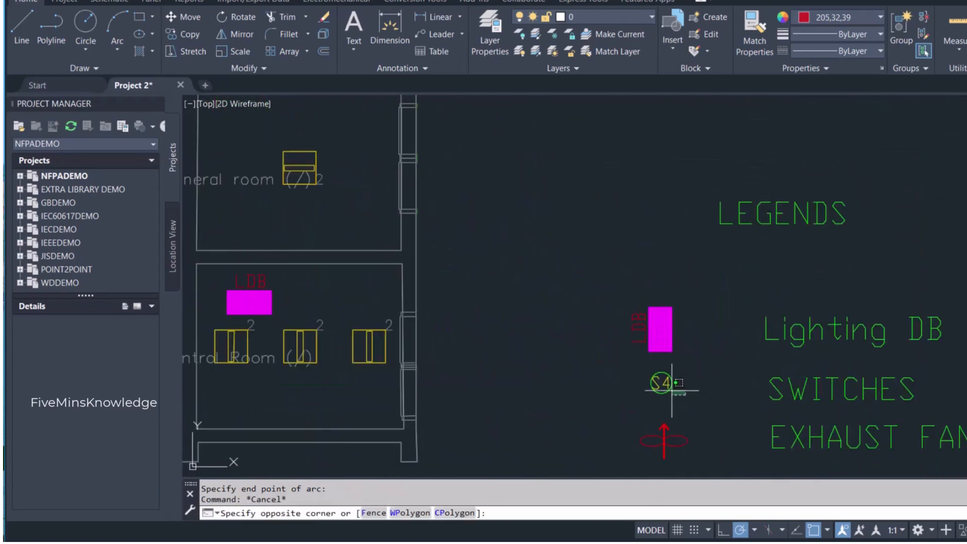
{"action": "left_click", "coordinate": [634, 361]}
{"action": "key", "text": "ctrl+c"}
{"action": "scroll", "coordinate": [470, 328], "scroll_direction": "down", "scroll_amount": 4}
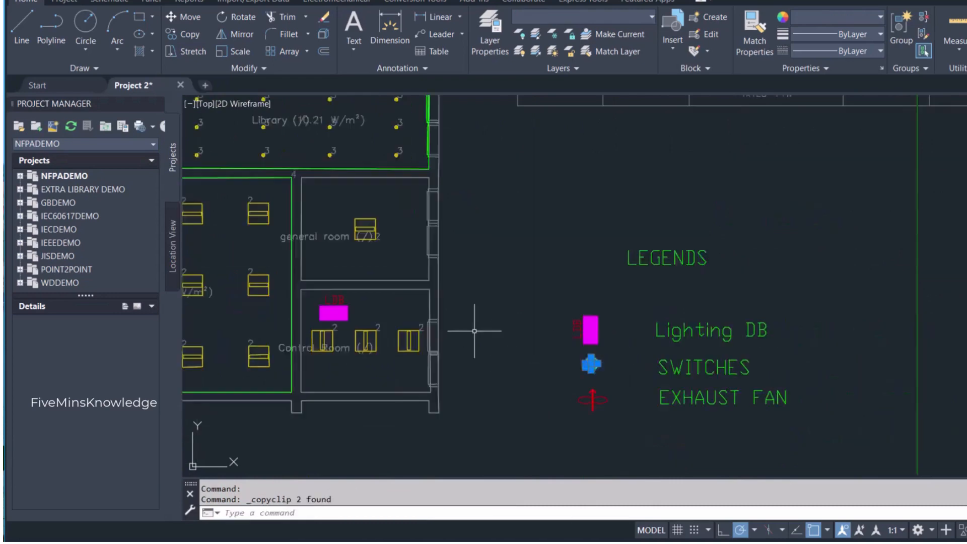
{"action": "middle_click_drag", "start_coordinate": [424, 230], "coordinate": [599, 339]}
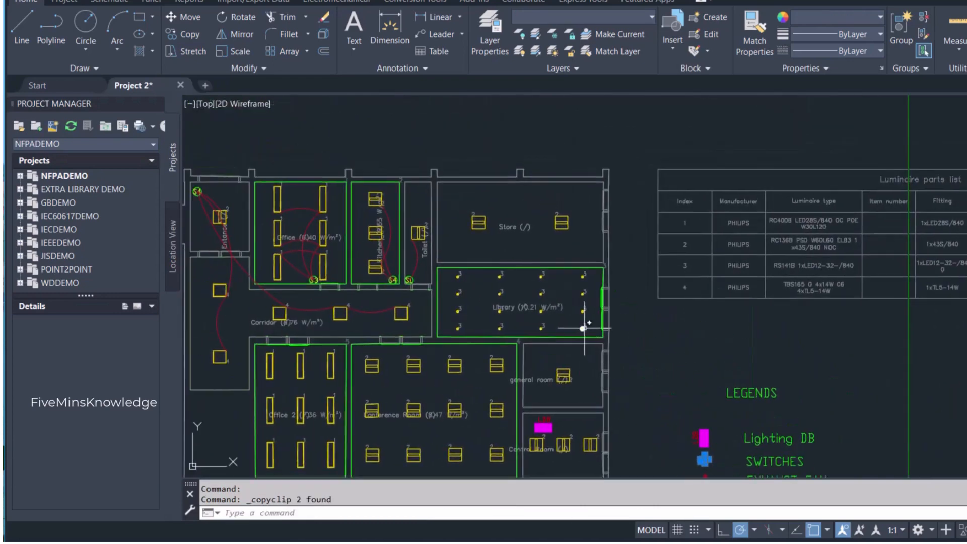
{"action": "scroll", "coordinate": [507, 239], "scroll_direction": "up", "scroll_amount": 3}
{"action": "key", "text": "ctrl+v"}
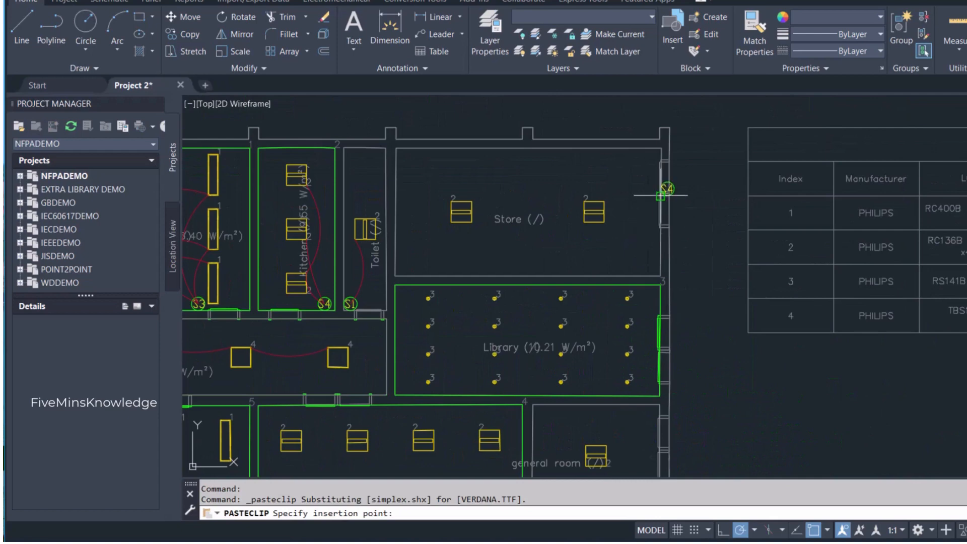
{"action": "left_click", "coordinate": [645, 251]}
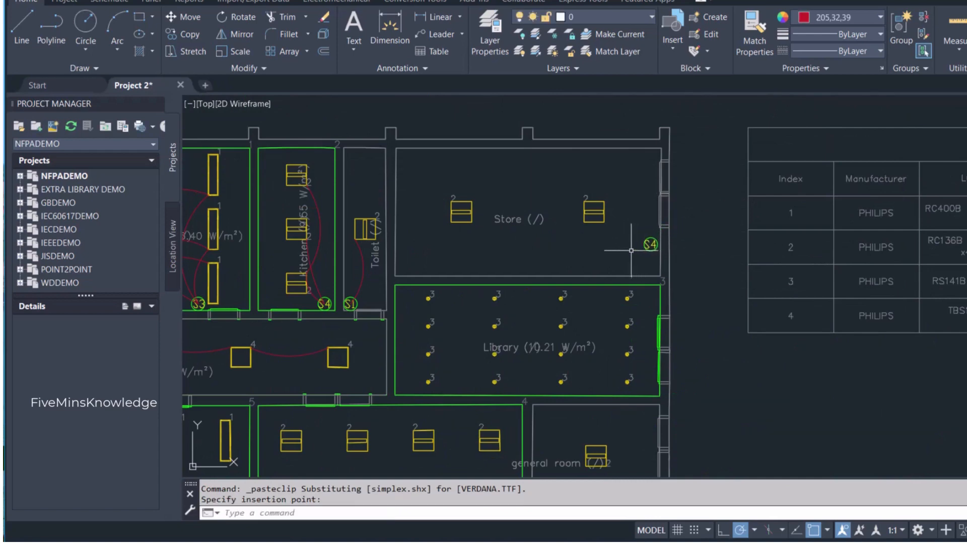
- Paste the copied switch symbol into the library's upper-right corner and the general room's lower-right corner
{"action": "key", "text": "ctrl+v"}
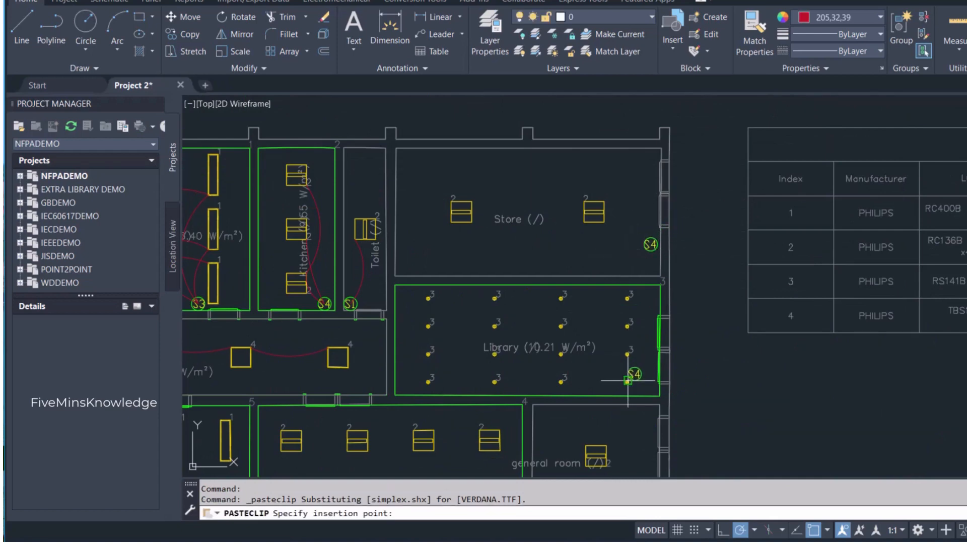
{"action": "left_click", "coordinate": [643, 307]}
{"action": "scroll", "coordinate": [621, 342], "scroll_direction": "down", "scroll_amount": 5}
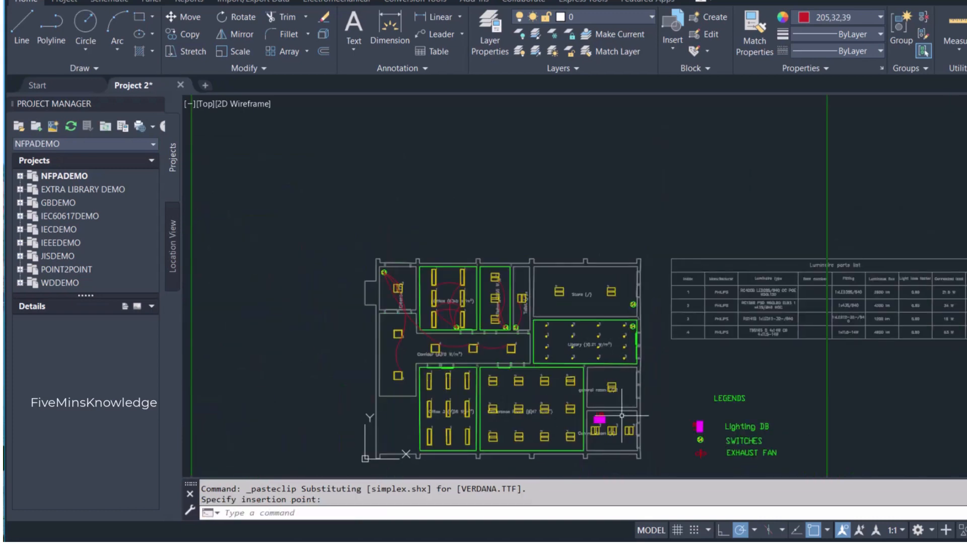
{"action": "key", "text": "ctrl+v"}
{"action": "scroll", "coordinate": [628, 373], "scroll_direction": "up", "scroll_amount": 5}
{"action": "scroll", "coordinate": [629, 383], "scroll_direction": "up", "scroll_amount": 2}
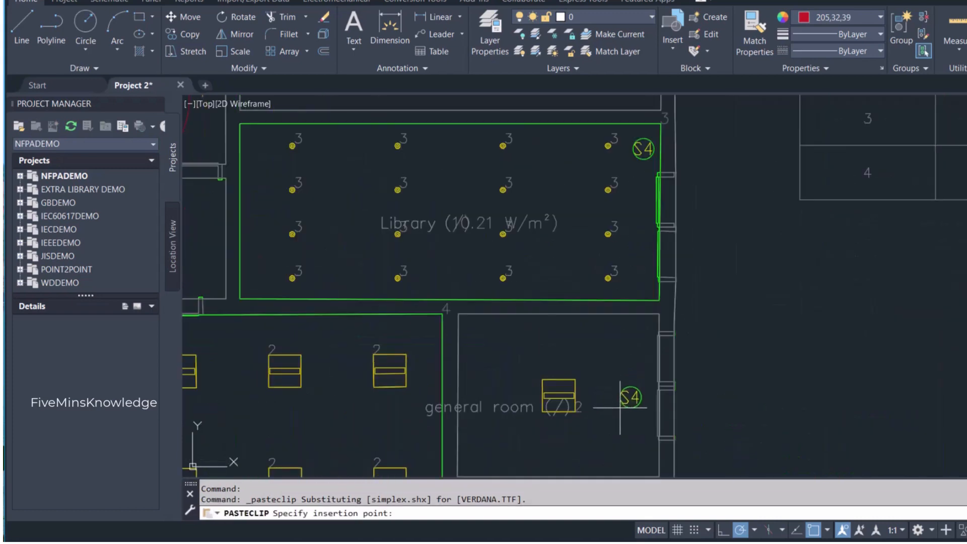
{"action": "scroll", "coordinate": [628, 384], "scroll_direction": "down", "scroll_amount": 2}
{"action": "scroll", "coordinate": [628, 386], "scroll_direction": "up", "scroll_amount": 2}
{"action": "left_click", "coordinate": [629, 409]}
- Copy the switch symbol from the legend into the upper-right corner of the control room
{"action": "middle_click_drag", "start_coordinate": [650, 405], "coordinate": [585, 266]}
{"action": "left_click", "coordinate": [875, 435]}
{"action": "left_click", "coordinate": [827, 394]}
{"action": "key", "text": "ctrl+c"}
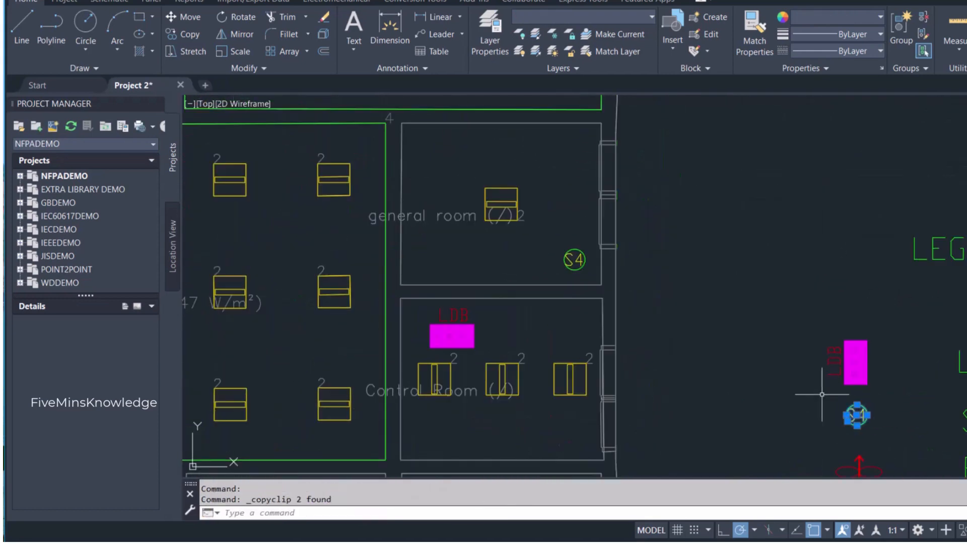
{"action": "key", "text": "ctrl+v"}
{"action": "scroll", "coordinate": [578, 348], "scroll_direction": "down", "scroll_amount": 2}
{"action": "scroll", "coordinate": [579, 363], "scroll_direction": "up", "scroll_amount": 2}
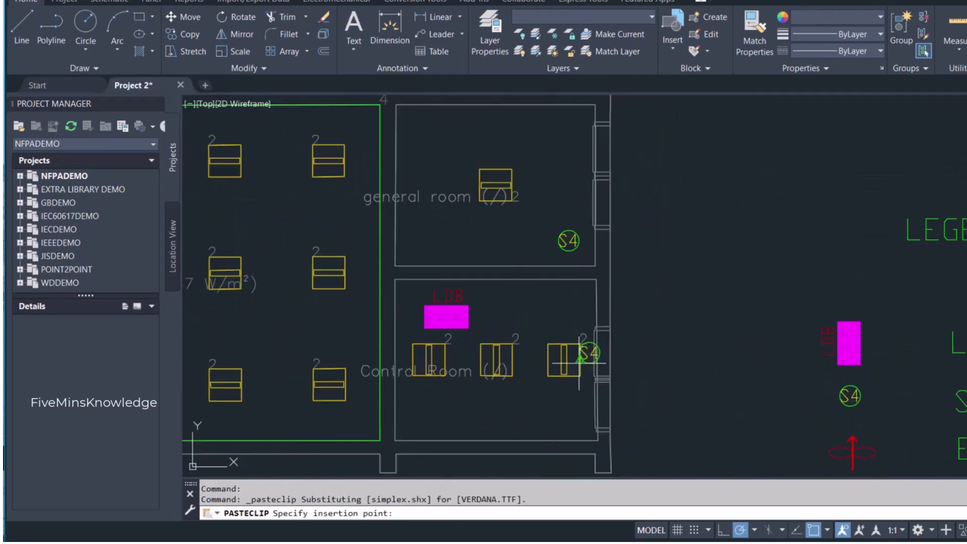
{"action": "left_click", "coordinate": [571, 308]}
- Paste the switch symbol below the conference room's upper wall, between the second and third luminaires of the top row
{"action": "scroll", "coordinate": [640, 371], "scroll_direction": "down", "scroll_amount": 4}
{"action": "key", "text": "ctrl+v"}
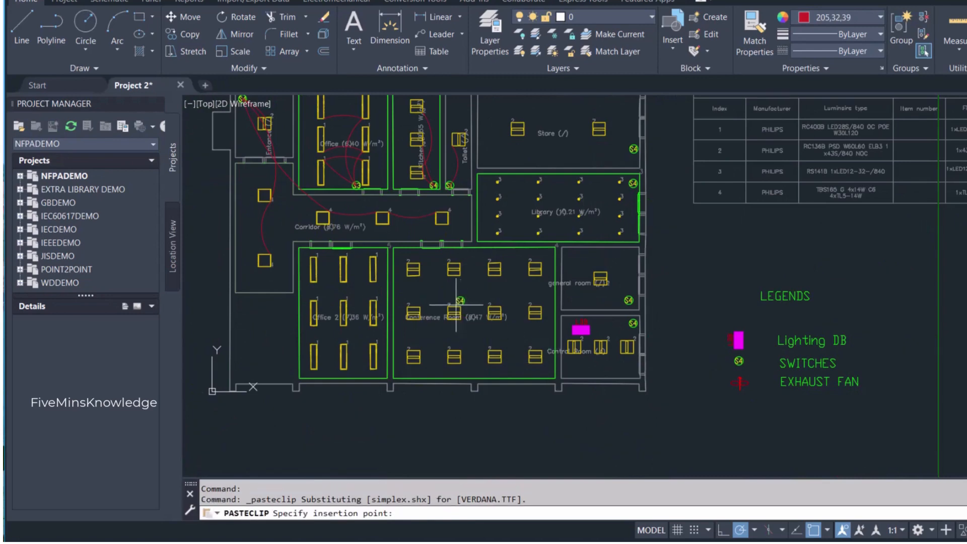
{"action": "scroll", "coordinate": [418, 266], "scroll_direction": "up", "scroll_amount": 5}
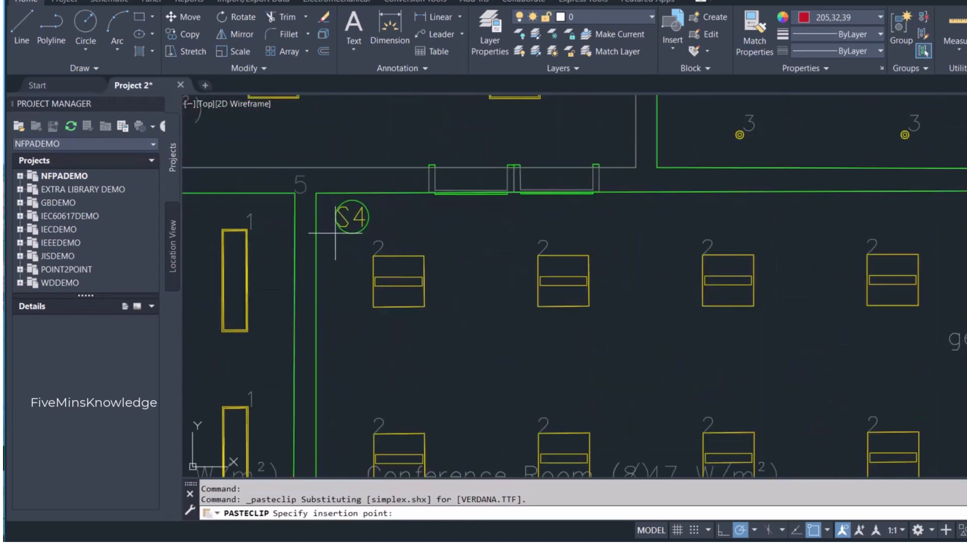
{"action": "left_click", "coordinate": [634, 234]}
- Paste the switch symbol below Office 2's upper wall, just right of the top row's middle luminaire
{"action": "key", "text": "ctrl+v"}
{"action": "scroll", "coordinate": [626, 309], "scroll_direction": "down", "scroll_amount": 3}
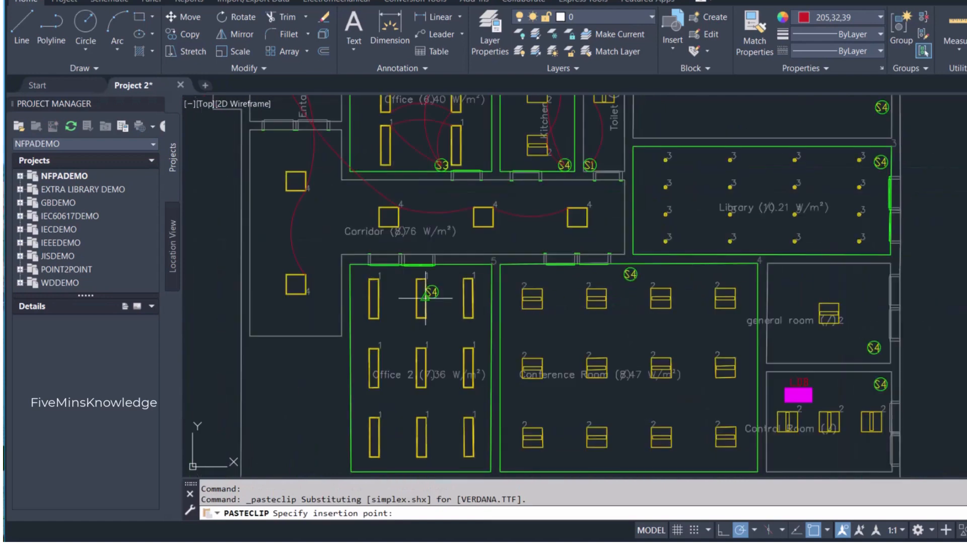
{"action": "scroll", "coordinate": [425, 297], "scroll_direction": "up", "scroll_amount": 4}
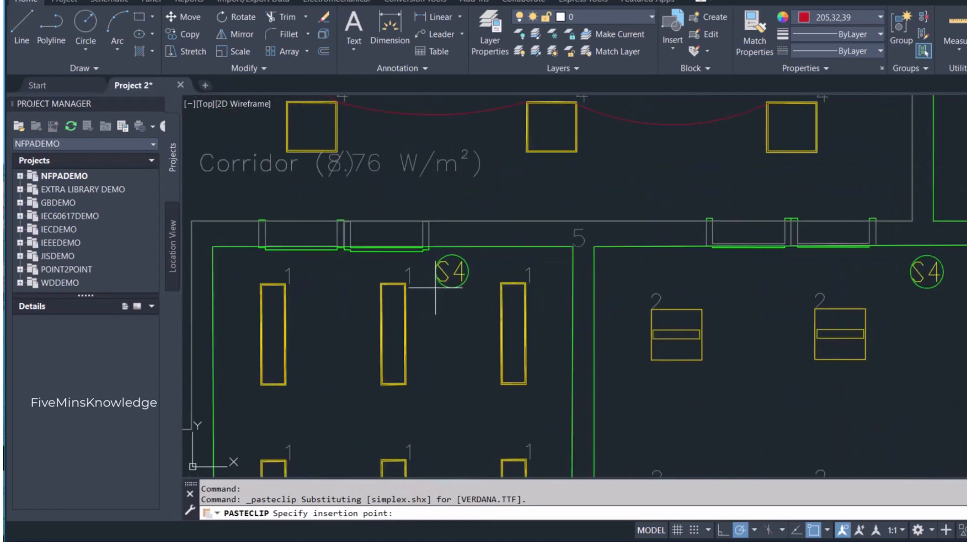
{"action": "left_click", "coordinate": [436, 287]}
{"action": "key", "text": "Escape"}
- Draw an upward-bowing arc from the lower-right corner of the store's left luminaire to the lower-left corner of its right luminaire
{"action": "scroll", "coordinate": [449, 324], "scroll_direction": "down", "scroll_amount": 5}
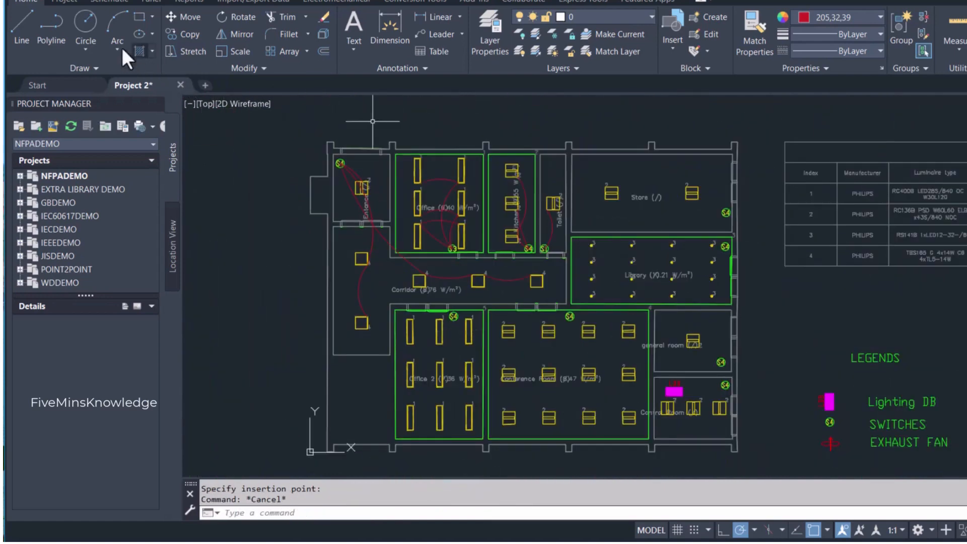
{"action": "left_click", "coordinate": [118, 25]}
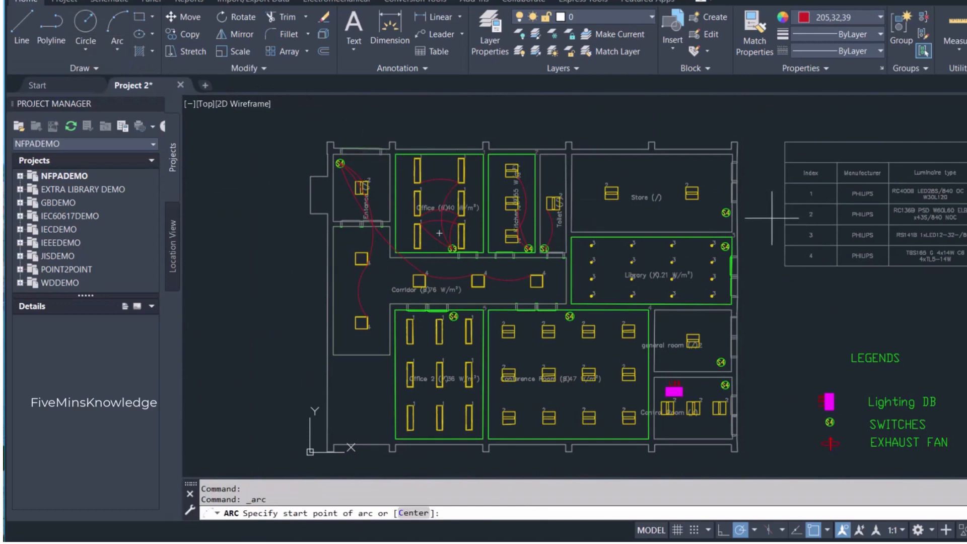
{"action": "scroll", "coordinate": [711, 194], "scroll_direction": "up", "scroll_amount": 4}
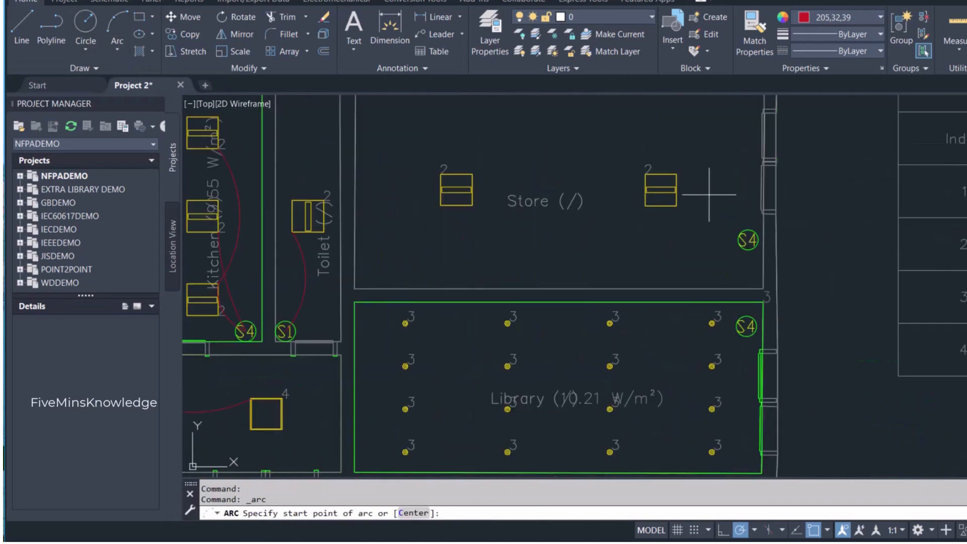
{"action": "scroll", "coordinate": [709, 194], "scroll_direction": "down", "scroll_amount": 2}
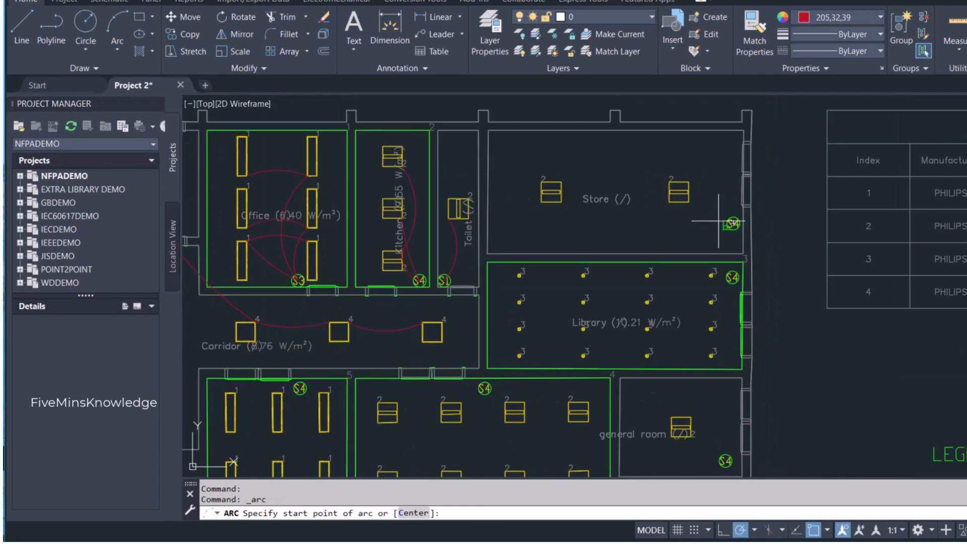
{"action": "left_click", "coordinate": [561, 202]}
{"action": "left_click", "coordinate": [602, 192]}
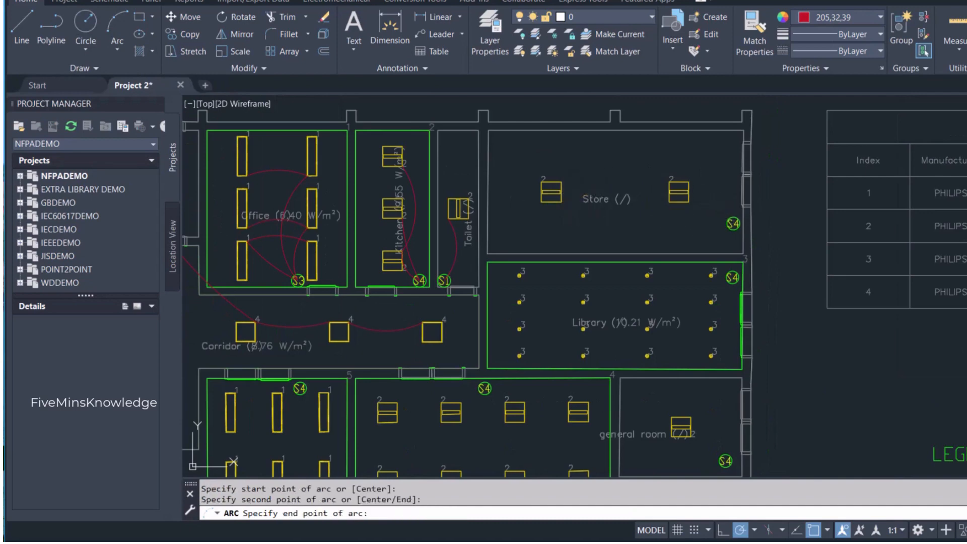
{"action": "left_click", "coordinate": [669, 202]}
{"action": "key", "text": "Escape"}
- Draw a downward-bowing arc from the lower-left corner of the store's right luminaire to the center of the store switch
{"action": "key", "text": "Return"}
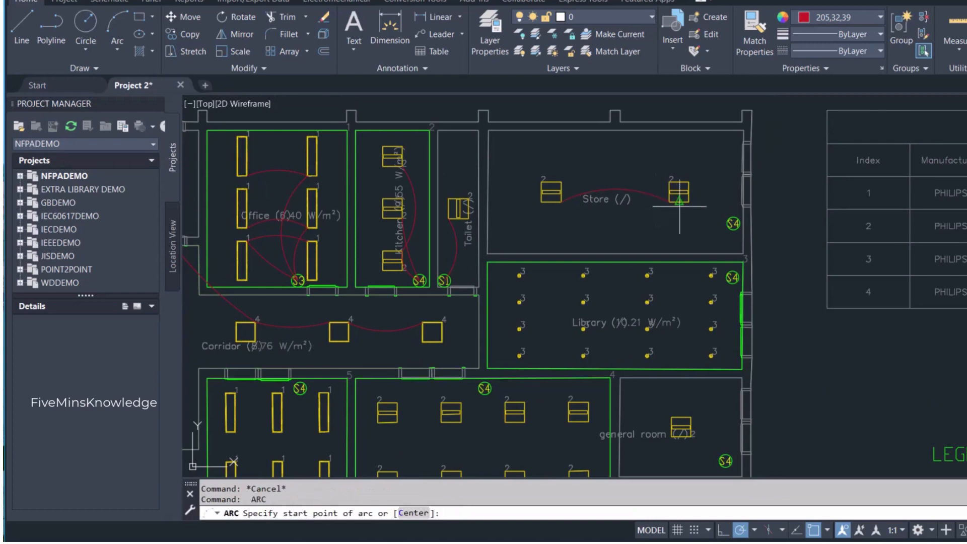
{"action": "left_click", "coordinate": [668, 203]}
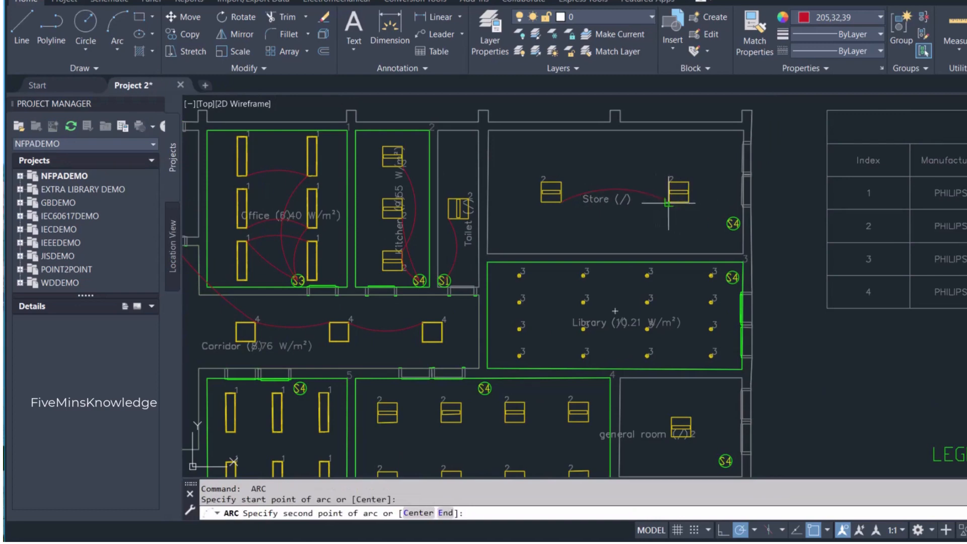
{"action": "left_click", "coordinate": [675, 215]}
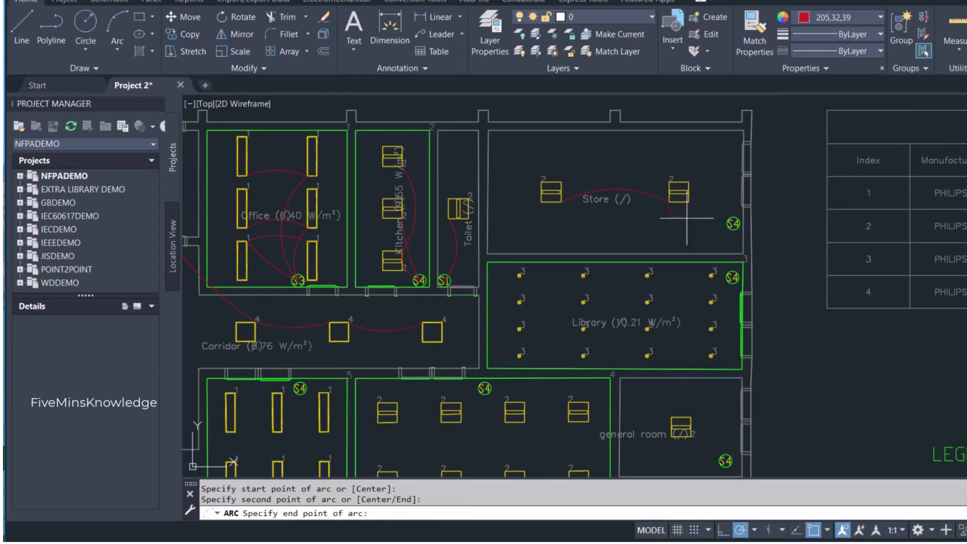
{"action": "left_click", "coordinate": [733, 223]}
- Relabel the store switch as S1
{"action": "scroll", "coordinate": [733, 223], "scroll_direction": "up", "scroll_amount": 5}
{"action": "left_click", "coordinate": [740, 229]}
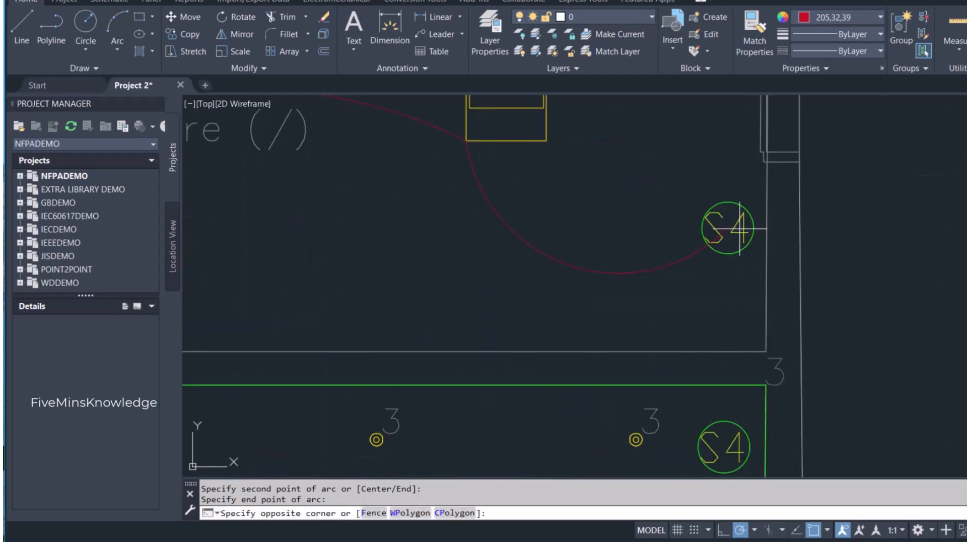
{"action": "left_click", "coordinate": [736, 230]}
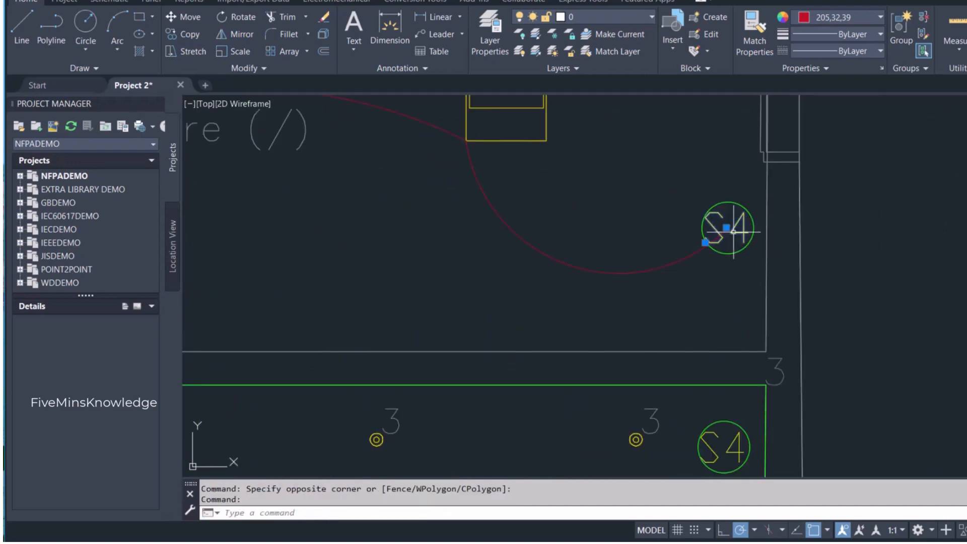
{"action": "double_click", "coordinate": [735, 229]}
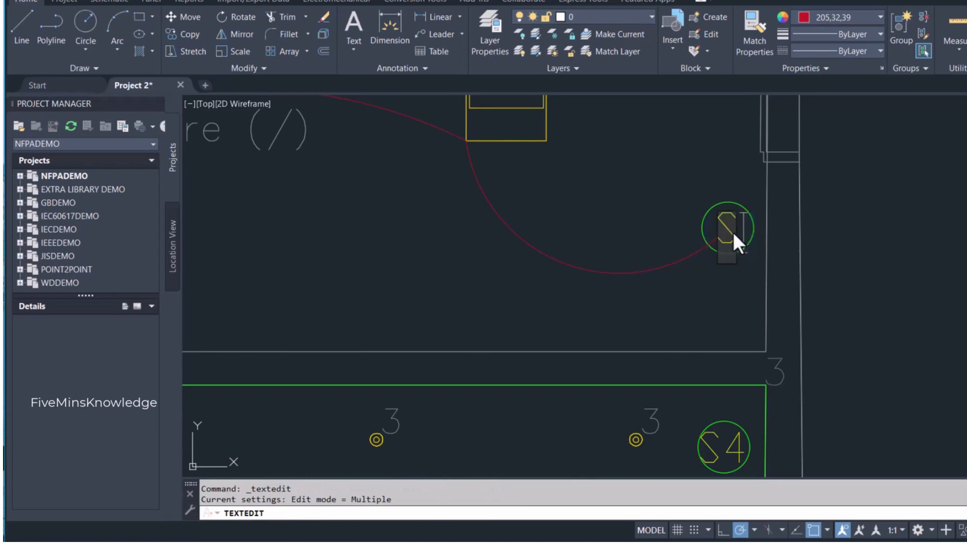
{"action": "type", "text": "1"}
{"action": "key", "text": "Return"}
{"action": "scroll", "coordinate": [707, 290], "scroll_direction": "down", "scroll_amount": 6}
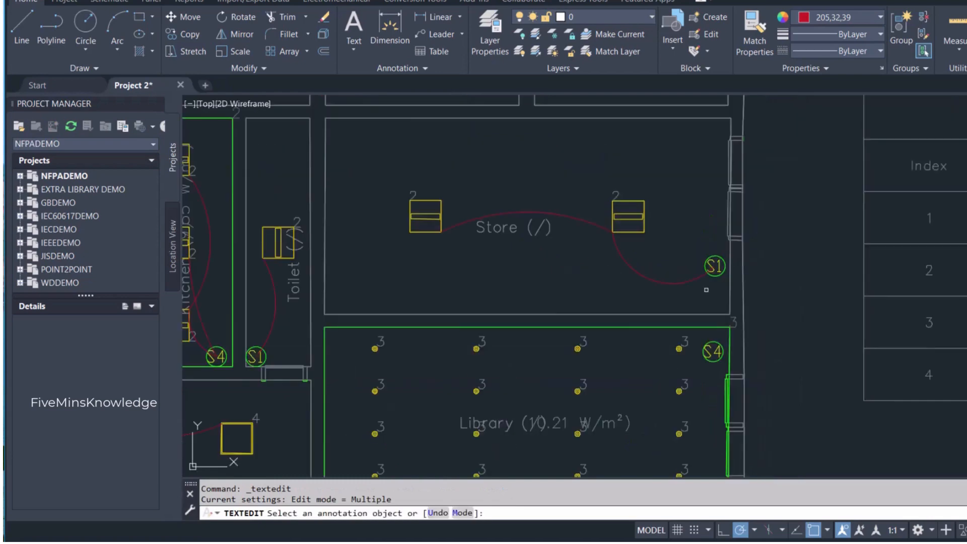
- Draw an upward-bowing arc between the first and second luminaires of the library's top row
{"action": "middle_click_drag", "start_coordinate": [701, 298], "coordinate": [705, 245]}
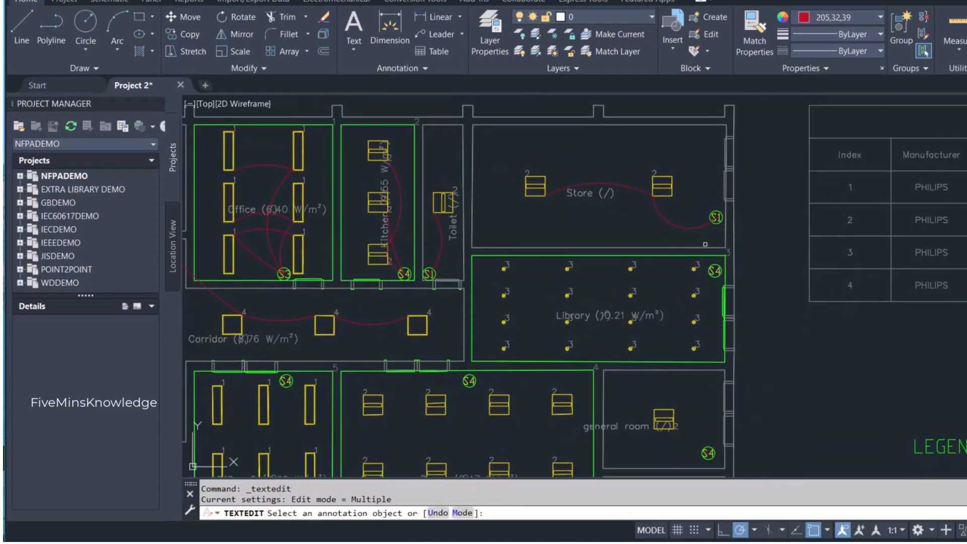
{"action": "scroll", "coordinate": [706, 290], "scroll_direction": "up", "scroll_amount": 2}
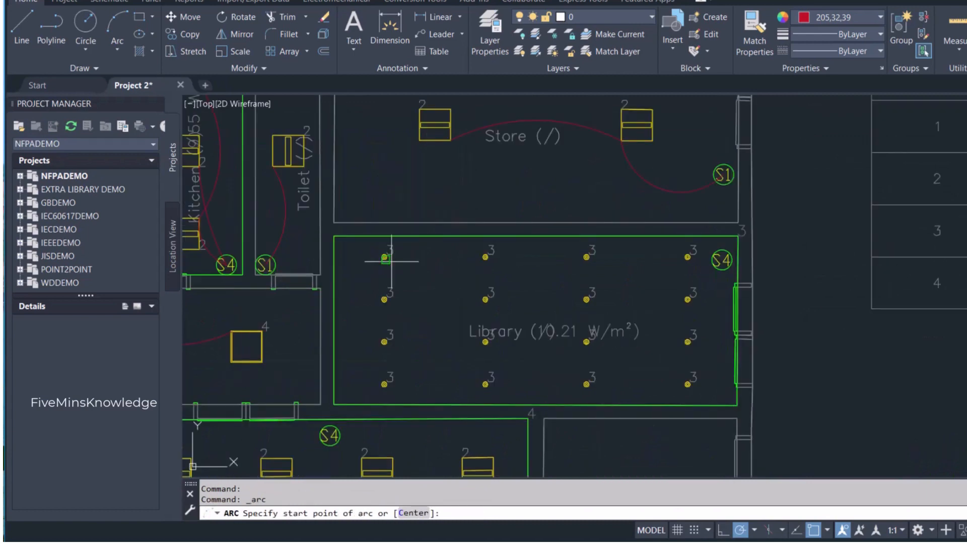
{"action": "left_click", "coordinate": [386, 258]}
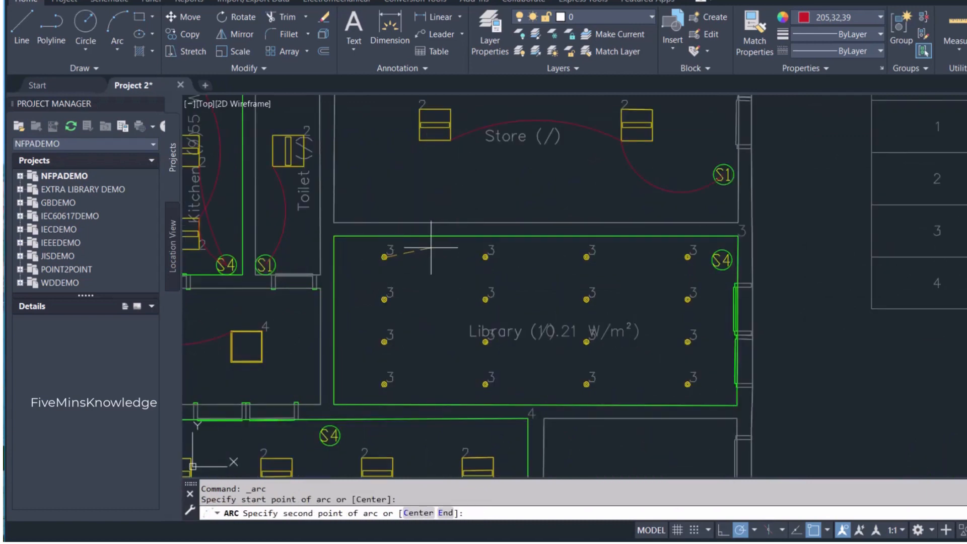
{"action": "left_click", "coordinate": [431, 248]}
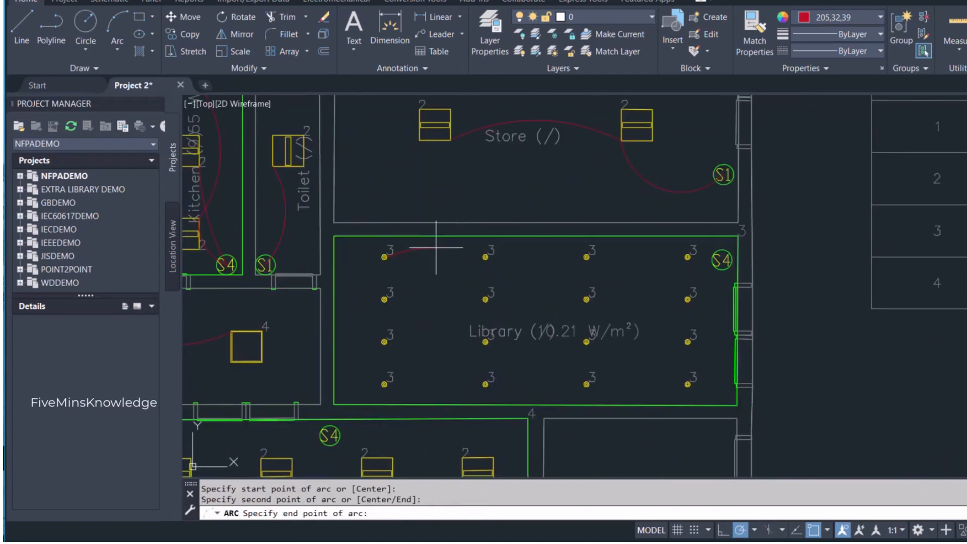
{"action": "scroll", "coordinate": [483, 257], "scroll_direction": "up", "scroll_amount": 4}
{"action": "left_click", "coordinate": [479, 256]}
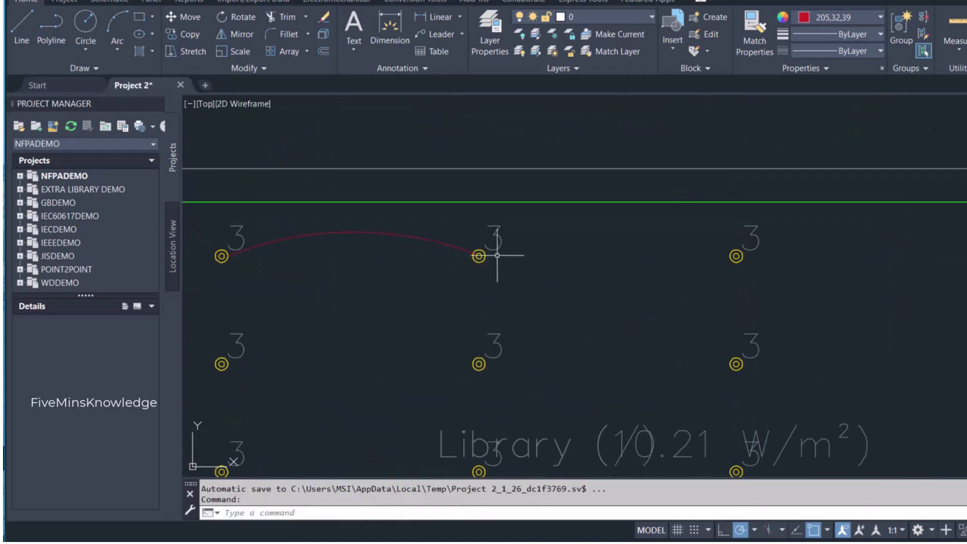
- Draw an upward-bowing arc between the second and third luminaires of the library's top row
{"action": "scroll", "coordinate": [481, 255], "scroll_direction": "up", "scroll_amount": 4}
{"action": "key", "text": "Return"}
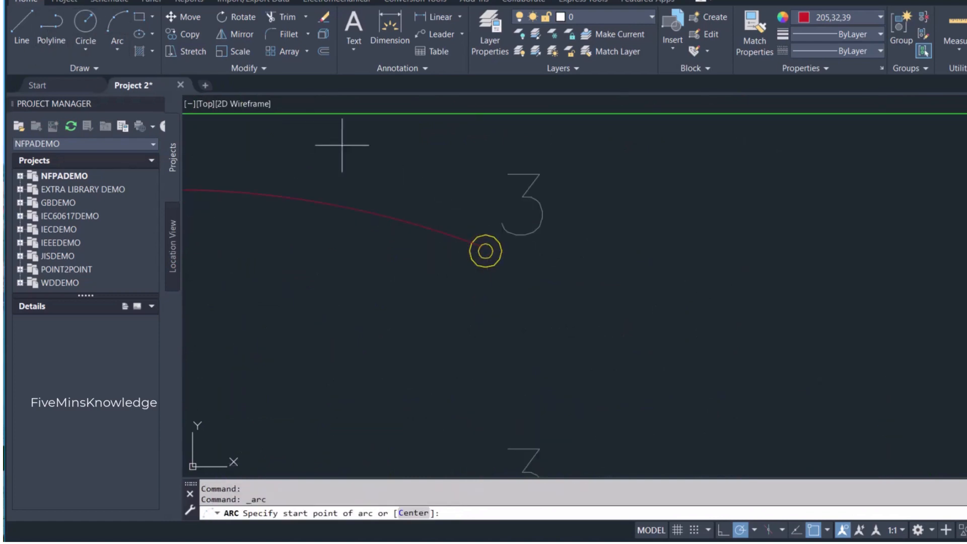
{"action": "left_click", "coordinate": [486, 251]}
{"action": "scroll", "coordinate": [712, 205], "scroll_direction": "down", "scroll_amount": 2}
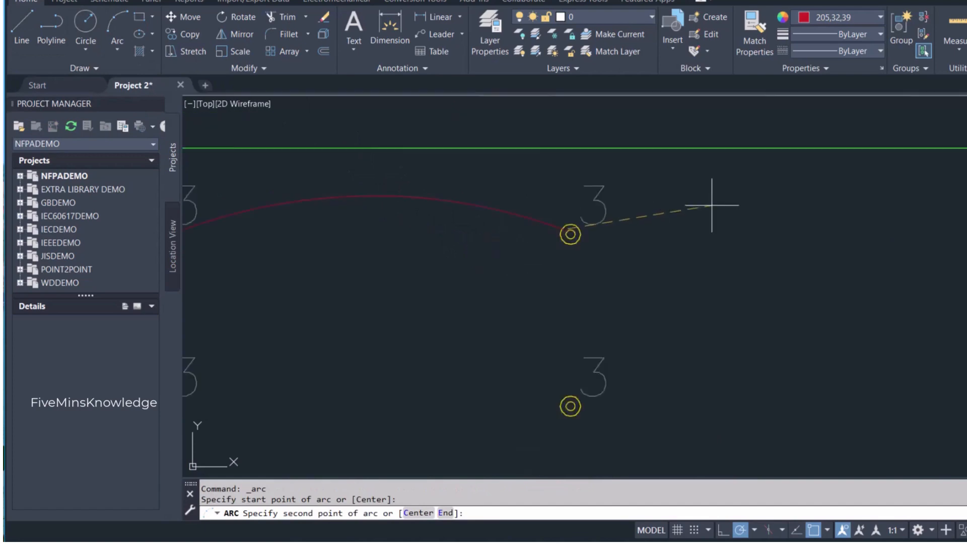
{"action": "scroll", "coordinate": [712, 205], "scroll_direction": "down", "scroll_amount": 2}
{"action": "left_click", "coordinate": [745, 205]}
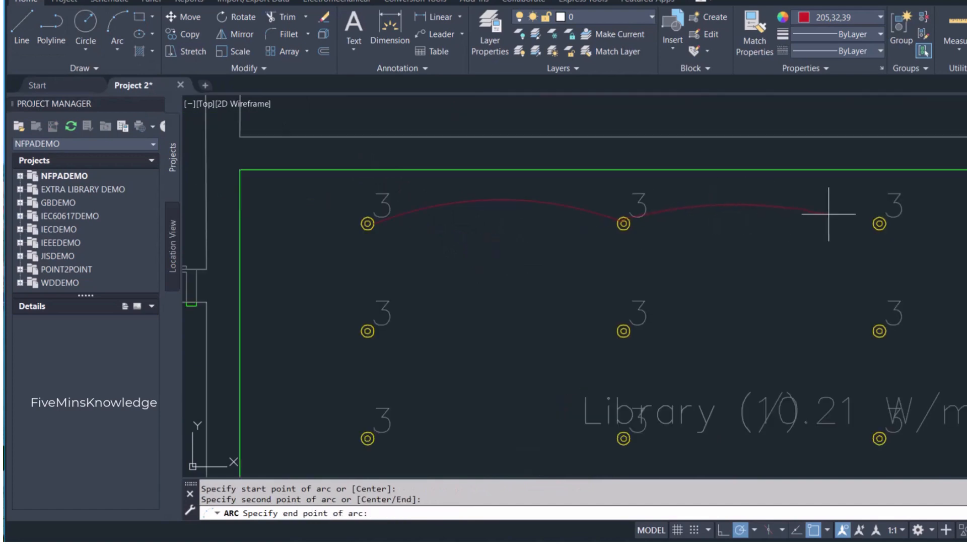
{"action": "left_click", "coordinate": [879, 224]}
- Draw an upward-bowing arc between the third and fourth luminaires of the library's top row
{"action": "scroll", "coordinate": [806, 181], "scroll_direction": "down", "scroll_amount": 2}
{"action": "scroll", "coordinate": [712, 247], "scroll_direction": "up", "scroll_amount": 3}
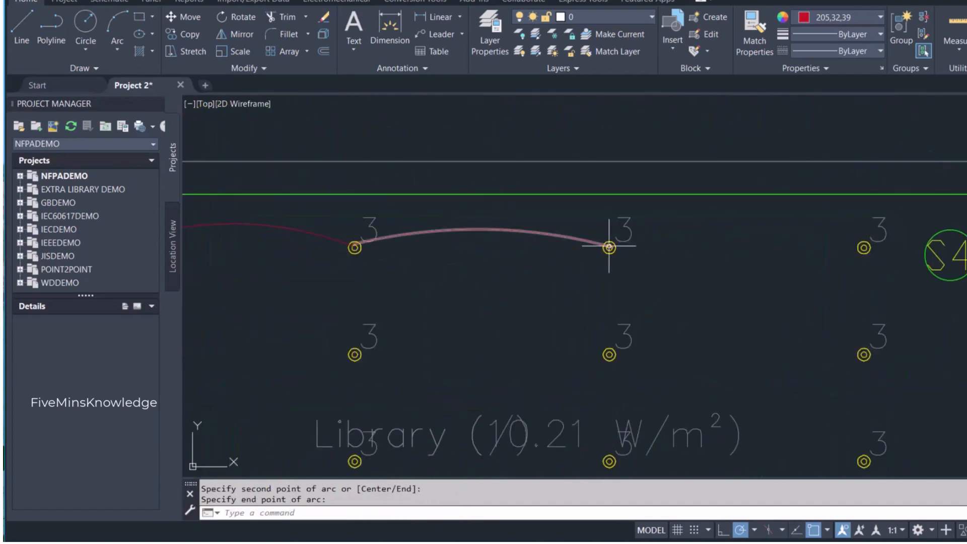
{"action": "left_click", "coordinate": [609, 248]}
{"action": "key", "text": "Return"}
{"action": "left_click", "coordinate": [610, 248]}
{"action": "left_click", "coordinate": [736, 231]}
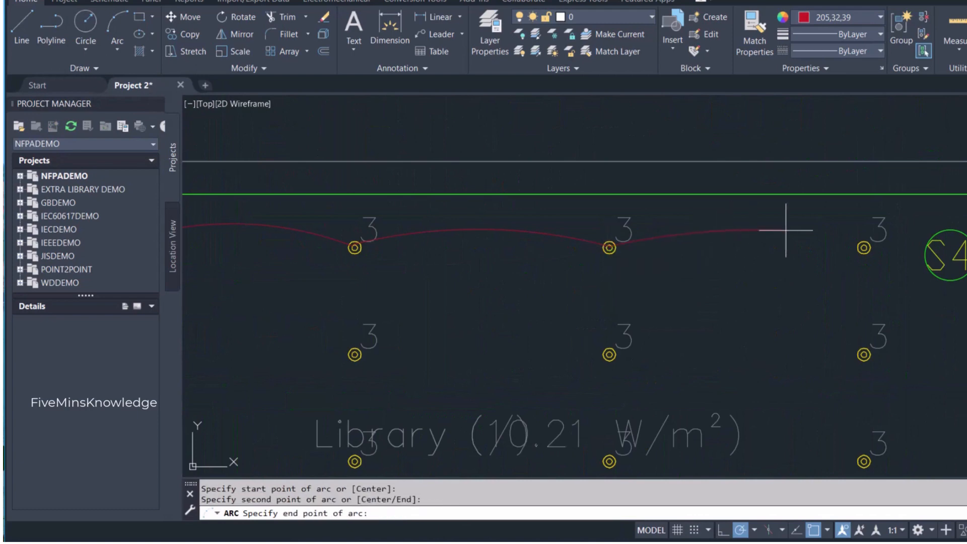
{"action": "left_click", "coordinate": [863, 247]}
- Draw an upward-bowing arc between the first and second luminaires of the library's second row
{"action": "scroll", "coordinate": [863, 248], "scroll_direction": "down", "scroll_amount": 3}
{"action": "scroll", "coordinate": [621, 266], "scroll_direction": "up", "scroll_amount": 2}
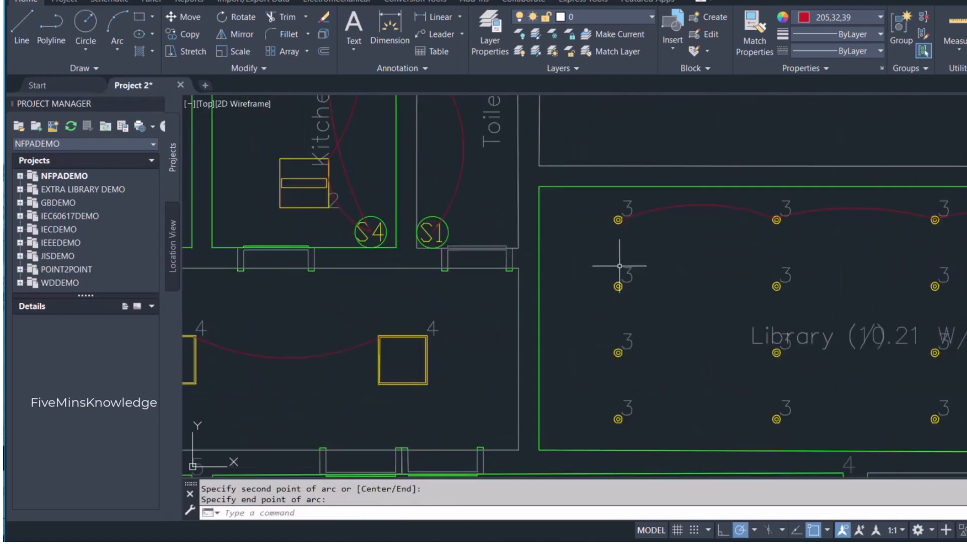
{"action": "scroll", "coordinate": [872, 273], "scroll_direction": "up", "scroll_amount": 1}
{"action": "key", "text": "Return"}
{"action": "left_click", "coordinate": [443, 292]}
{"action": "left_click", "coordinate": [566, 276]}
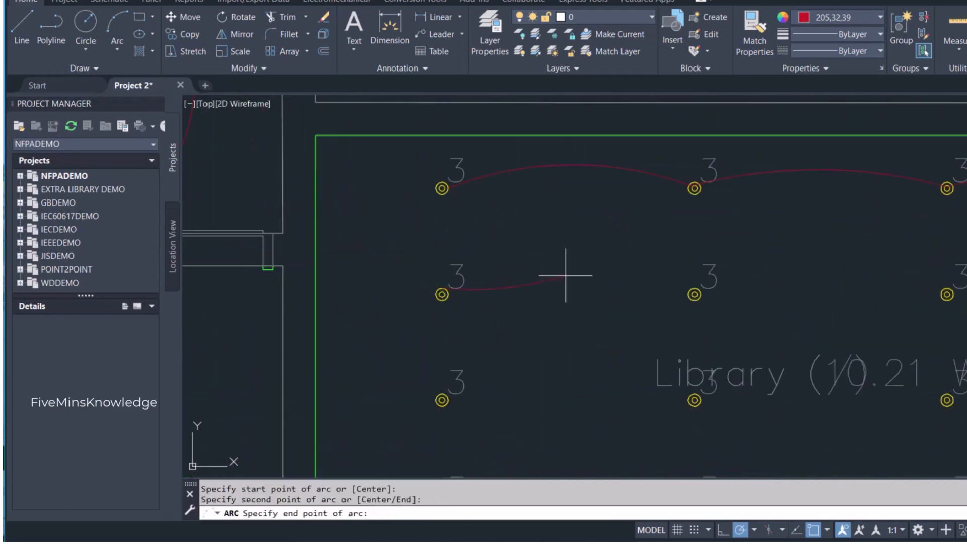
{"action": "left_click", "coordinate": [690, 291]}
- Draw an upward-bowing arc between the second and third luminaires of the library's second row
{"action": "key", "text": "Return"}
{"action": "left_click", "coordinate": [690, 291]}
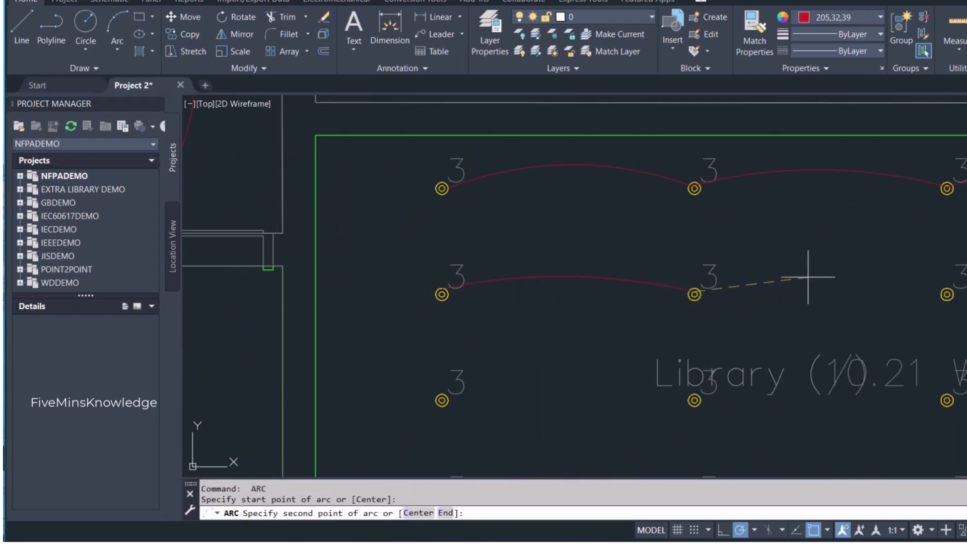
{"action": "left_click", "coordinate": [821, 276]}
{"action": "left_click", "coordinate": [951, 290]}
- Draw an upward-bowing arc between the third and fourth luminaires of the library's second row
{"action": "scroll", "coordinate": [890, 284], "scroll_direction": "down", "scroll_amount": 5}
{"action": "scroll", "coordinate": [947, 286], "scroll_direction": "up", "scroll_amount": 5}
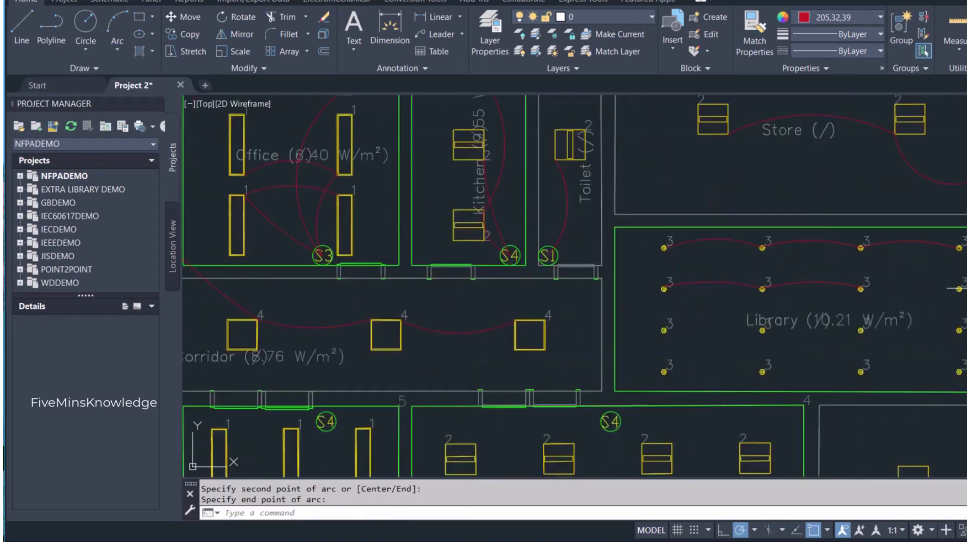
{"action": "key", "text": "Return"}
{"action": "left_click", "coordinate": [686, 287]}
{"action": "left_click", "coordinate": [806, 272]}
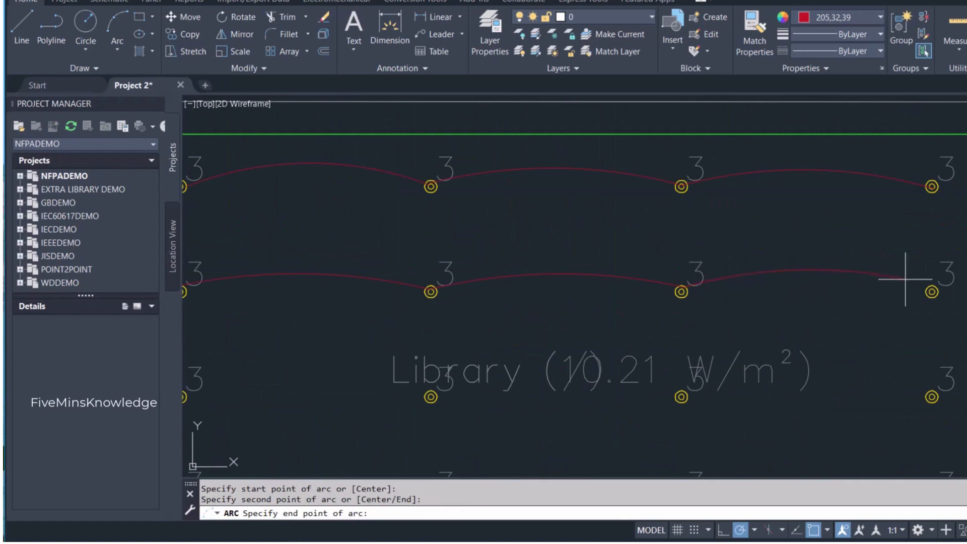
{"action": "left_click", "coordinate": [931, 289]}
- Draw an upward-bowing arc between the first and second luminaires of the library's third row
{"action": "scroll", "coordinate": [659, 308], "scroll_direction": "down", "scroll_amount": 5}
{"action": "scroll", "coordinate": [655, 308], "scroll_direction": "up", "scroll_amount": 5}
{"action": "key", "text": "Return"}
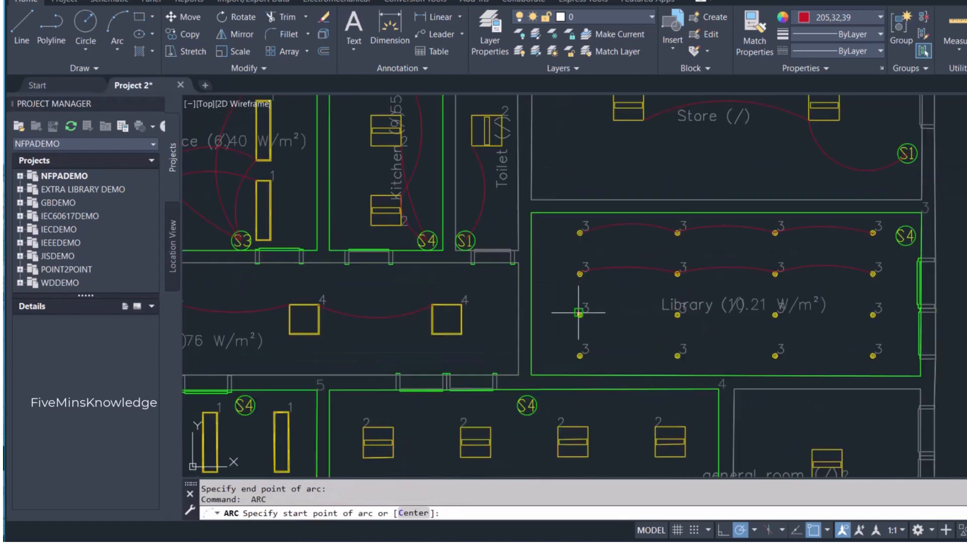
{"action": "left_click", "coordinate": [580, 313]}
{"action": "left_click", "coordinate": [628, 302]}
{"action": "left_click", "coordinate": [677, 315]}
- Draw upward-bowing arcs linking the second, third and fourth luminaires of the library's third row
{"action": "key", "text": "Return"}
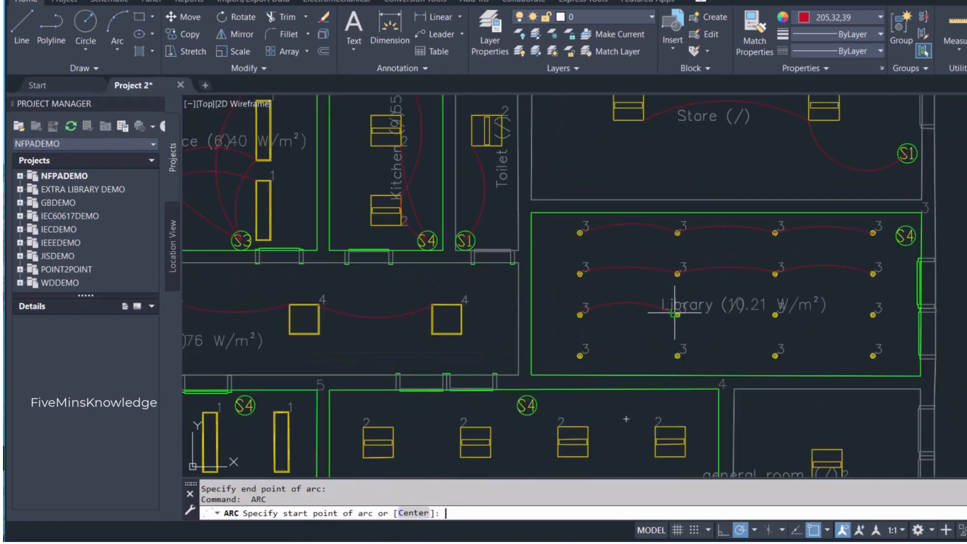
{"action": "left_click", "coordinate": [677, 314]}
{"action": "left_click", "coordinate": [727, 303]}
{"action": "left_click", "coordinate": [776, 315]}
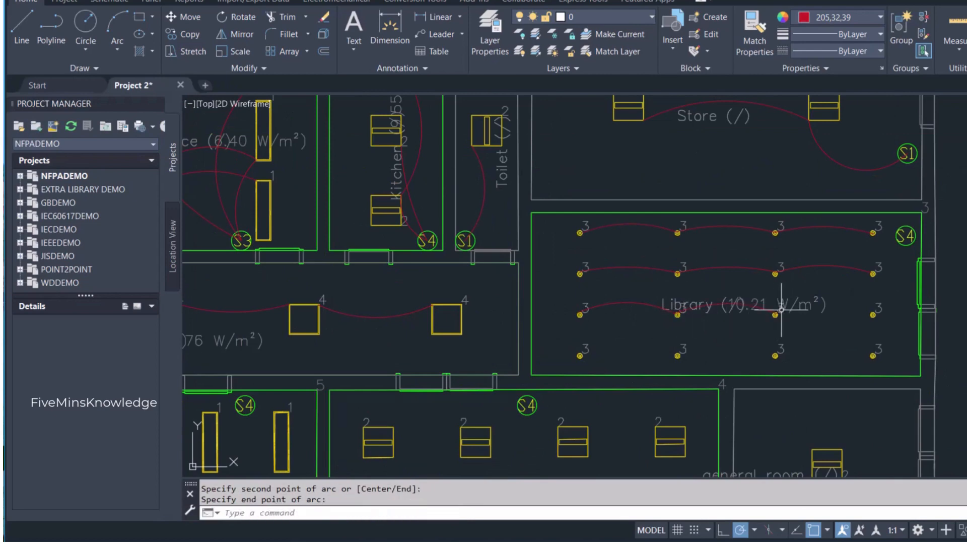
{"action": "key", "text": "Return"}
{"action": "left_click", "coordinate": [777, 315]}
{"action": "left_click", "coordinate": [821, 304]}
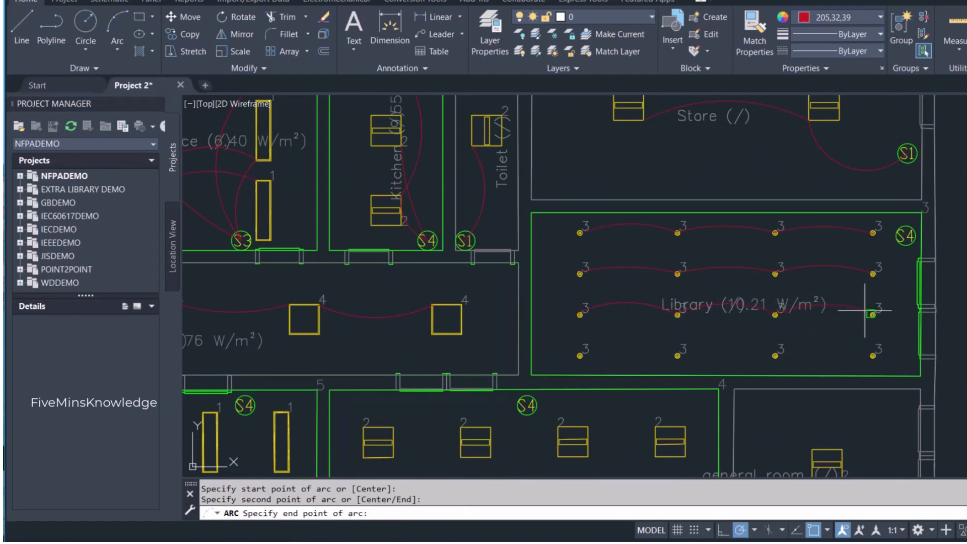
{"action": "left_click", "coordinate": [873, 315]}
- Link the four luminaires of the library's bottom row with three upward-bowing arcs
{"action": "key", "text": "Return"}
{"action": "left_click", "coordinate": [582, 354]}
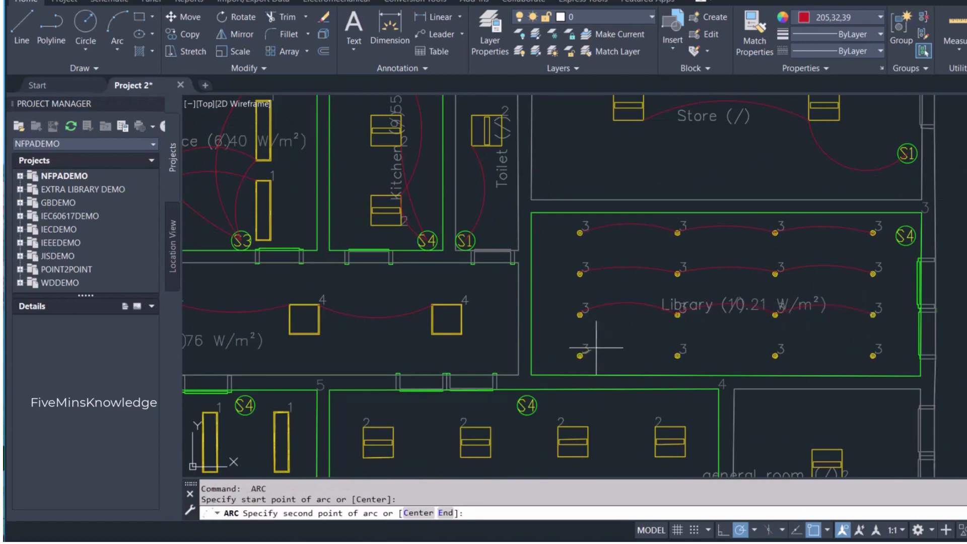
{"action": "left_click", "coordinate": [629, 343]}
{"action": "left_click", "coordinate": [677, 355]}
{"action": "key", "text": "Return"}
{"action": "left_click", "coordinate": [678, 355]}
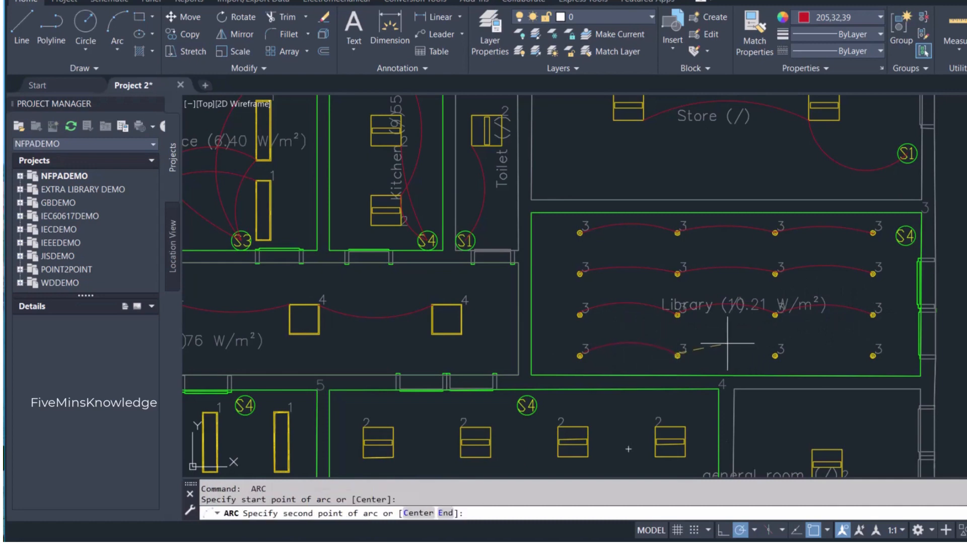
{"action": "left_click", "coordinate": [727, 343]}
{"action": "left_click", "coordinate": [775, 356]}
{"action": "key", "text": "Return"}
{"action": "left_click", "coordinate": [776, 355]}
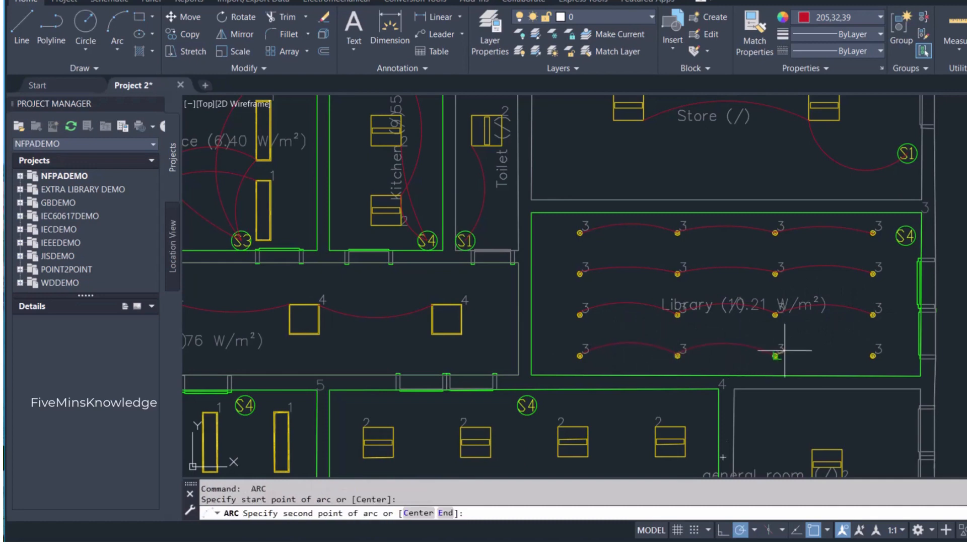
{"action": "left_click", "coordinate": [828, 346]}
{"action": "left_click", "coordinate": [874, 354]}
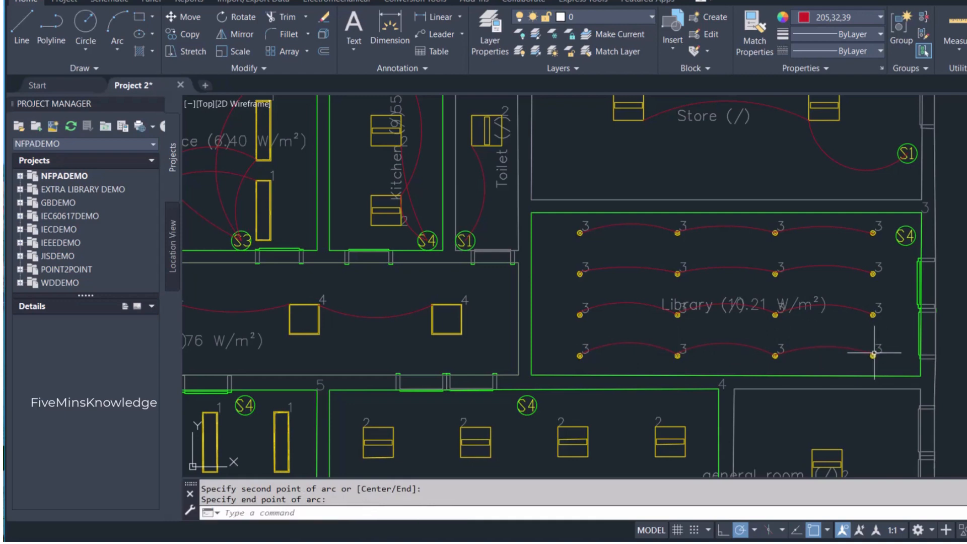
- Draw arcs from the rightmost luminaires of the library's first and second rows to the library's S4 switch
{"action": "scroll", "coordinate": [932, 237], "scroll_direction": "up", "scroll_amount": 2}
{"action": "key", "text": "Return"}
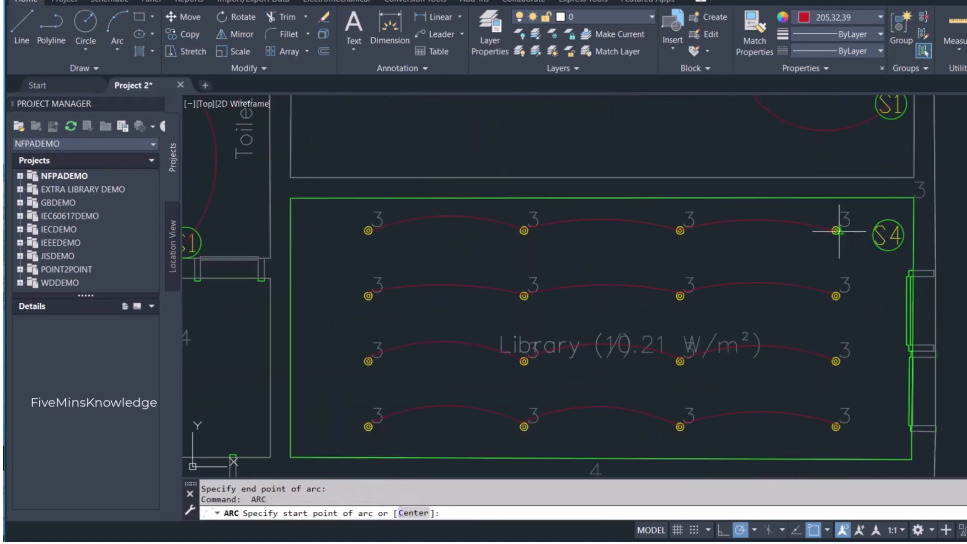
{"action": "left_click", "coordinate": [838, 231]}
{"action": "left_click", "coordinate": [859, 220]}
{"action": "left_click", "coordinate": [873, 225]}
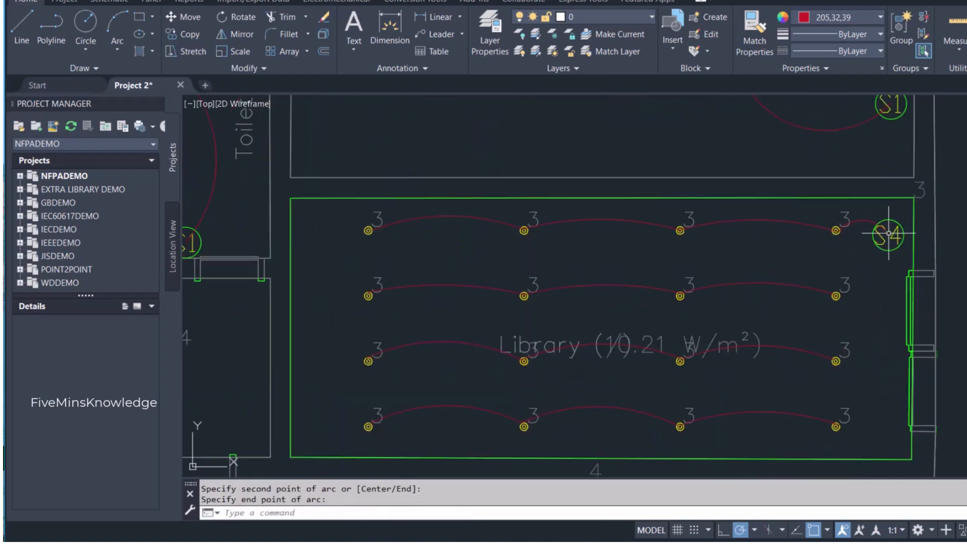
{"action": "key", "text": "Return"}
{"action": "left_click", "coordinate": [837, 295]}
{"action": "left_click", "coordinate": [862, 250]}
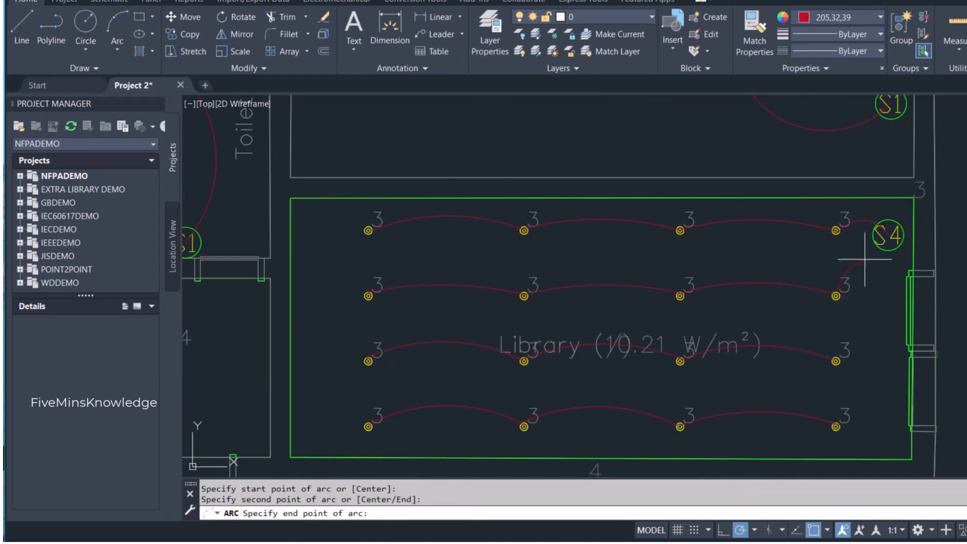
{"action": "left_click", "coordinate": [884, 235]}
- Draw arcs from the rightmost luminaires of the library's third and bottom rows to the center of the library's S4 switch
{"action": "key", "text": "Return"}
{"action": "left_click", "coordinate": [836, 361]}
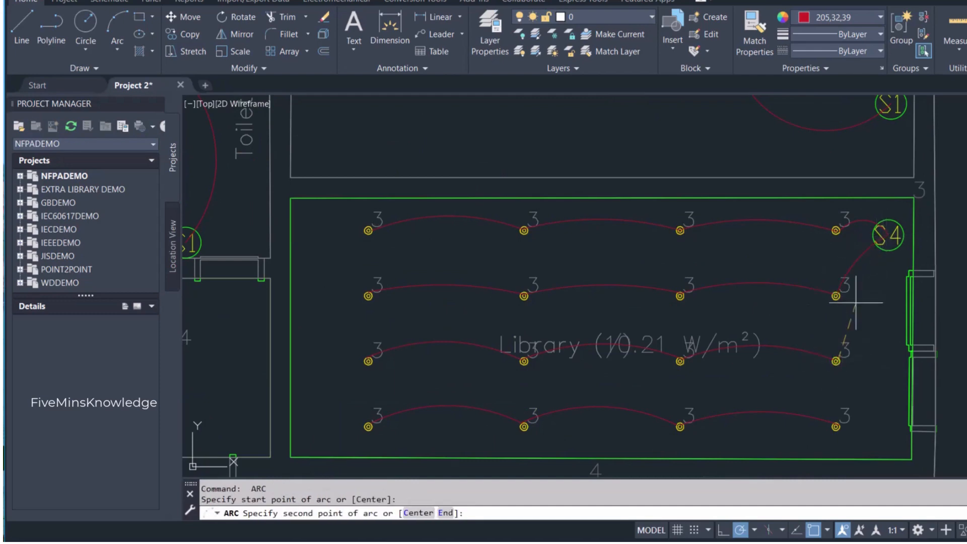
{"action": "left_click", "coordinate": [856, 302]}
{"action": "left_click", "coordinate": [889, 234]}
{"action": "key", "text": "Return"}
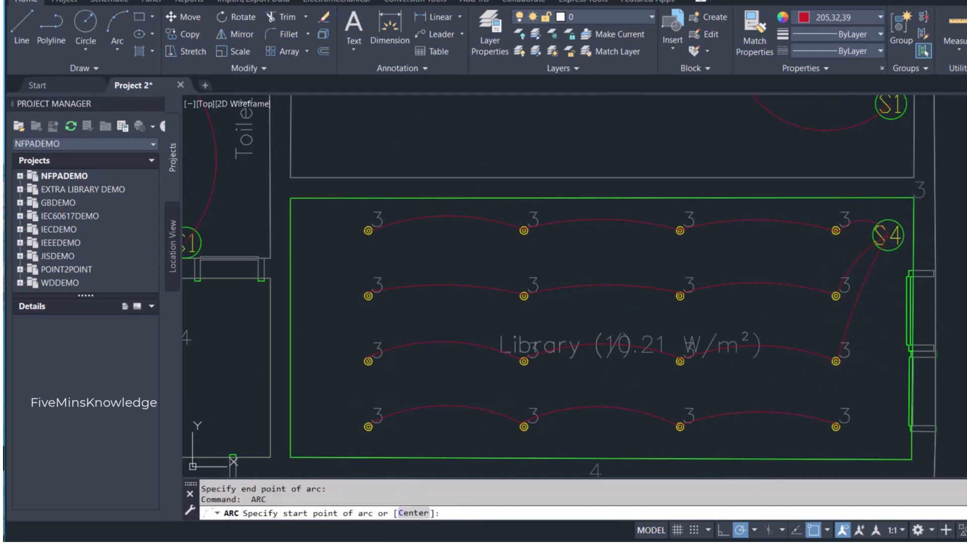
{"action": "left_click", "coordinate": [837, 426]}
{"action": "left_click", "coordinate": [875, 328]}
{"action": "left_click", "coordinate": [885, 236]}
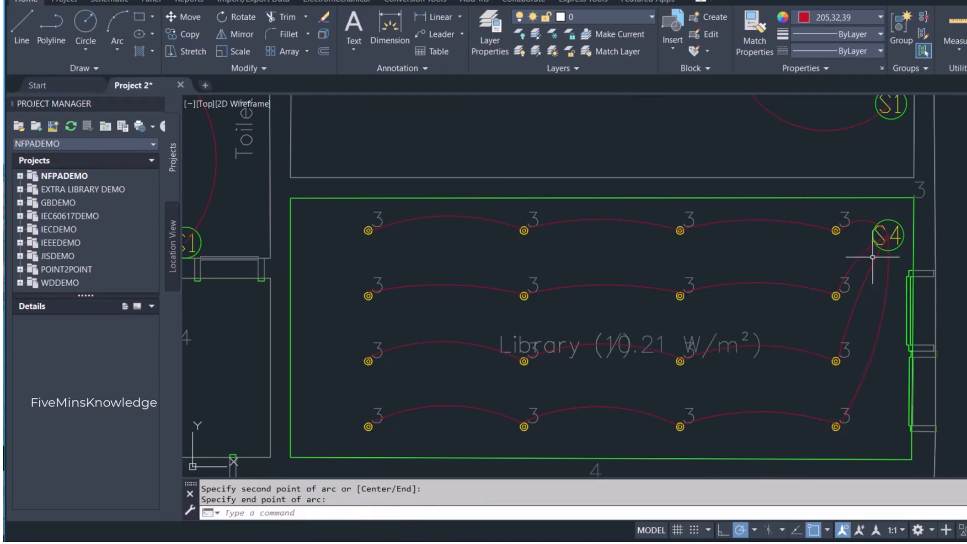
- Relabel the general room switch as S1
{"action": "scroll", "coordinate": [851, 343], "scroll_direction": "down", "scroll_amount": 4}
{"action": "mouse_move", "coordinate": [804, 426]}
{"action": "middle_mouse_down"}
{"action": "mouse_move", "coordinate": [762, 333]}
{"action": "mouse_move", "coordinate": [693, 288]}
{"action": "middle_mouse_up"}
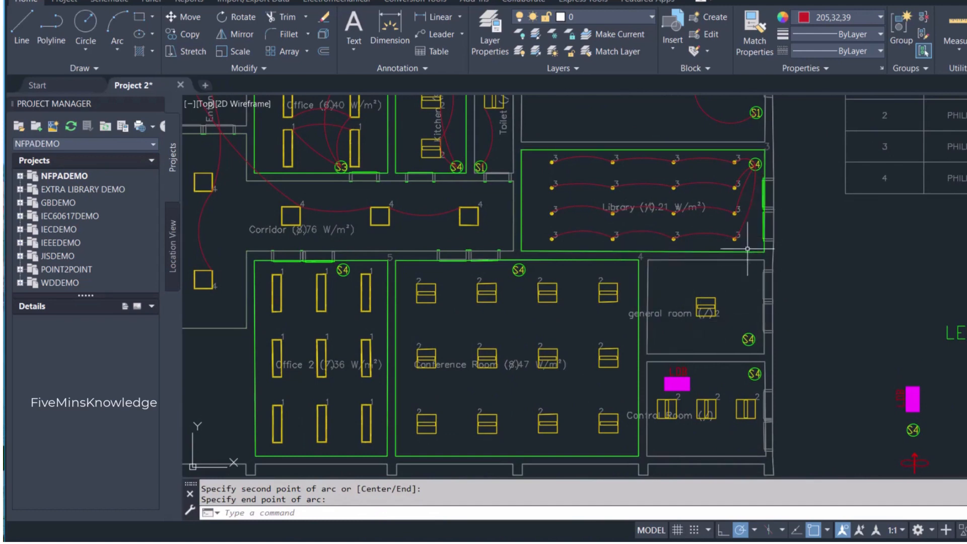
{"action": "scroll", "coordinate": [725, 310], "scroll_direction": "up", "scroll_amount": 2}
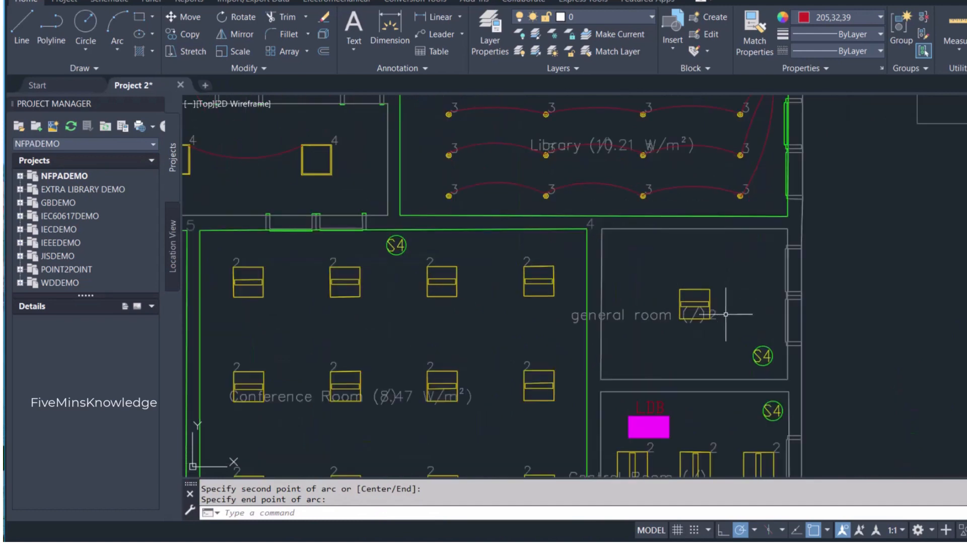
{"action": "double_click", "coordinate": [762, 356]}
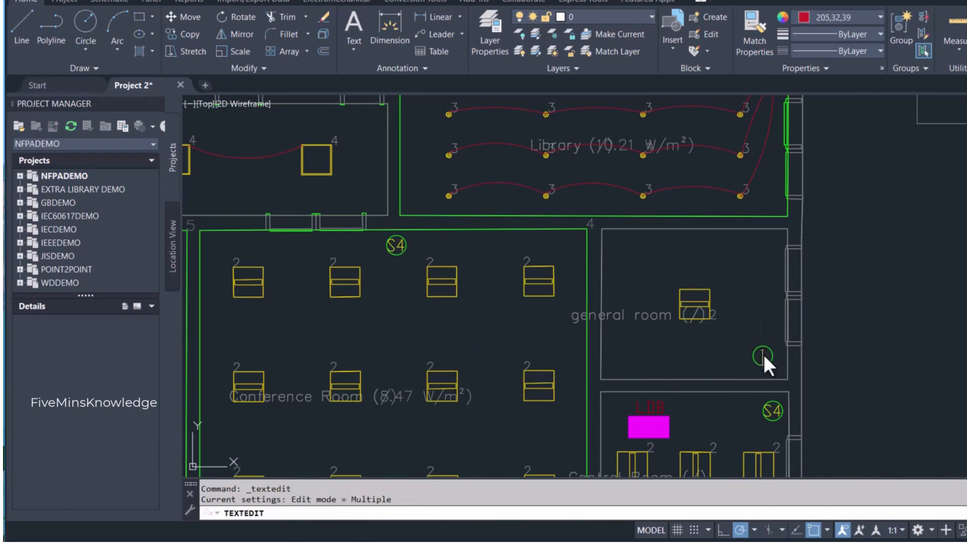
{"action": "left_click", "coordinate": [749, 327]}
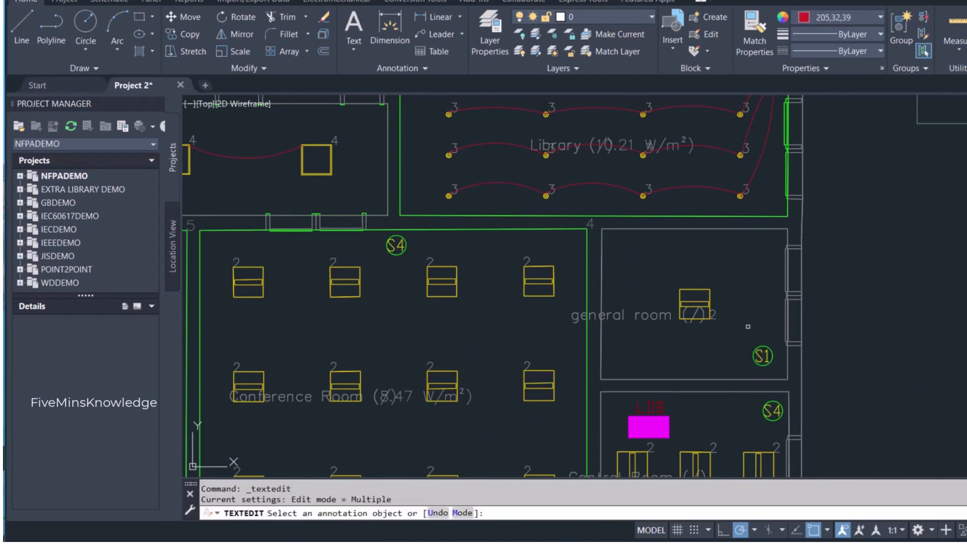
{"action": "key", "text": "Escape"}
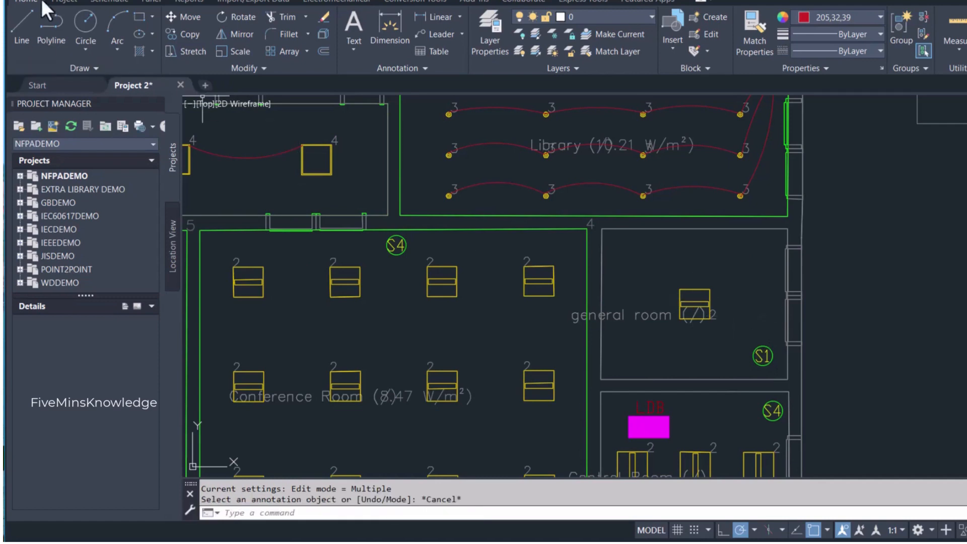
- Draw an upward-bowing arc from the lower-right corner of the general room luminaire to the center of its S1 switch
{"action": "left_click", "coordinate": [110, 23]}
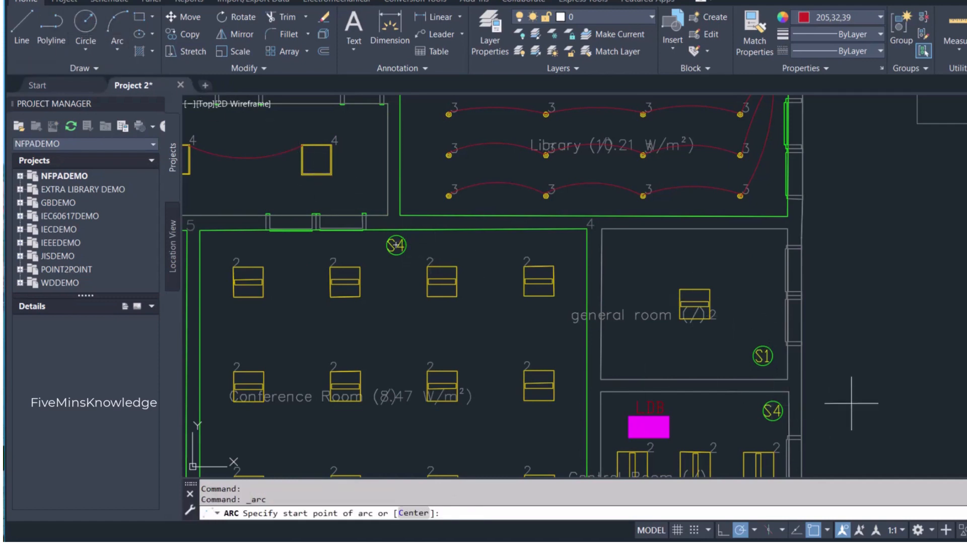
{"action": "left_click", "coordinate": [709, 318]}
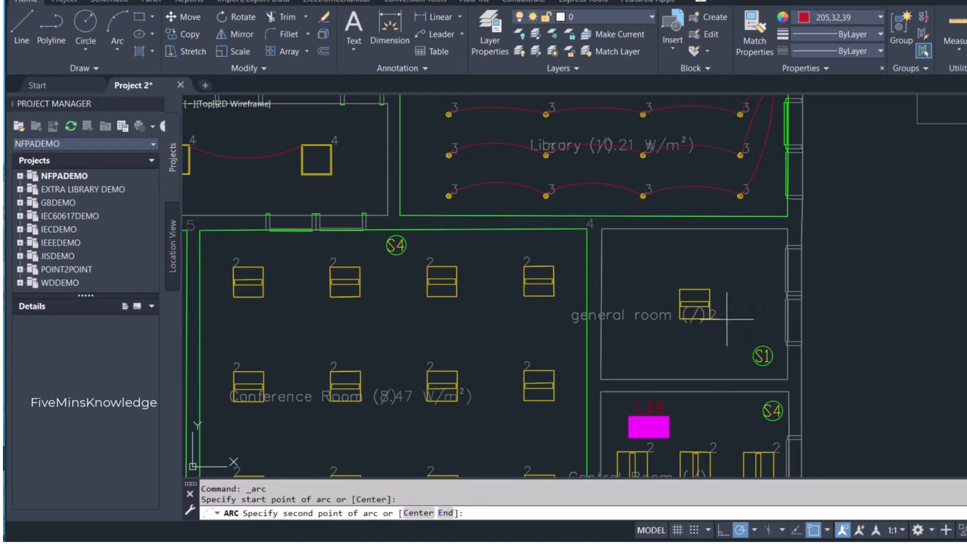
{"action": "left_click", "coordinate": [737, 321]}
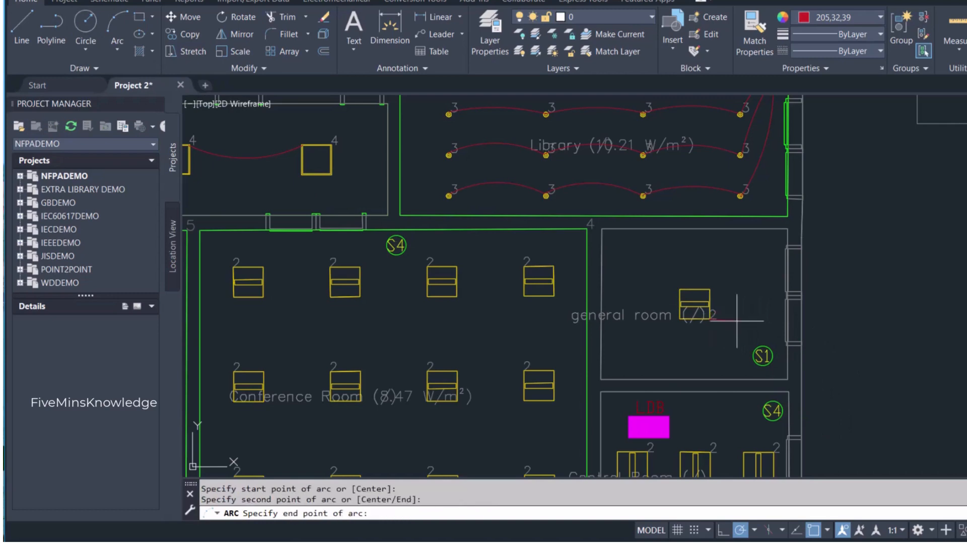
{"action": "left_click", "coordinate": [762, 355]}
- Draw arcs in the control room from the rightmost luminaire to the S4 switch and, bowing downward, between the leftmost and rightmost luminaires
{"action": "scroll", "coordinate": [689, 344], "scroll_direction": "down", "scroll_amount": 4}
{"action": "scroll", "coordinate": [700, 389], "scroll_direction": "up", "scroll_amount": 4}
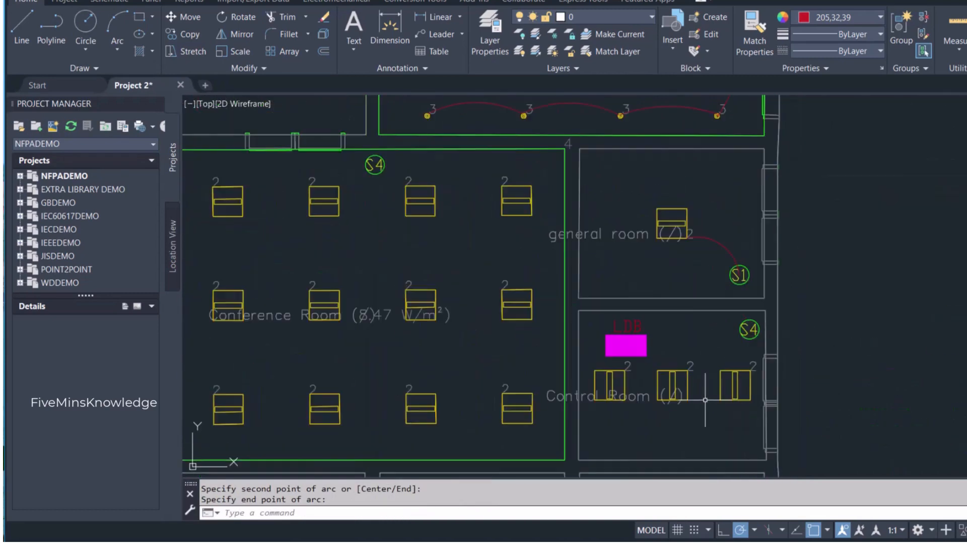
{"action": "key", "text": "Return"}
{"action": "left_click", "coordinate": [625, 401]}
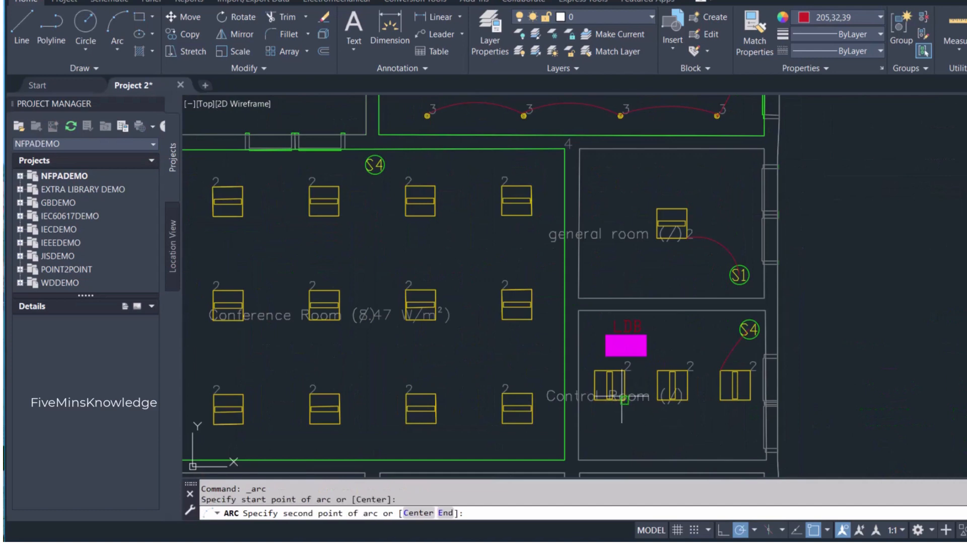
{"action": "left_click", "coordinate": [655, 417]}
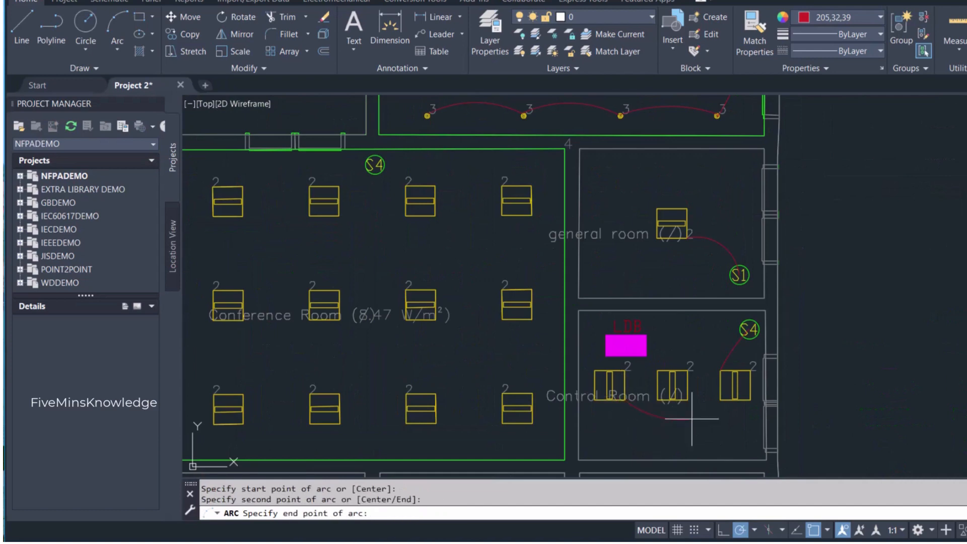
{"action": "left_click", "coordinate": [720, 401]}
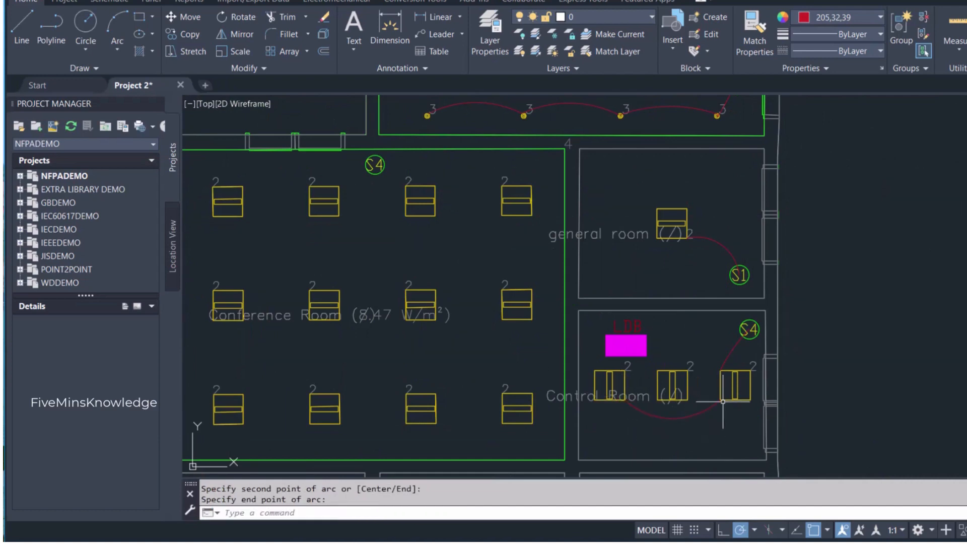
- Draw an upward-bowing arc from the upper-right corner of the control room's middle luminaire to its S4 switch
{"action": "key", "text": "Return"}
{"action": "left_click", "coordinate": [688, 367]}
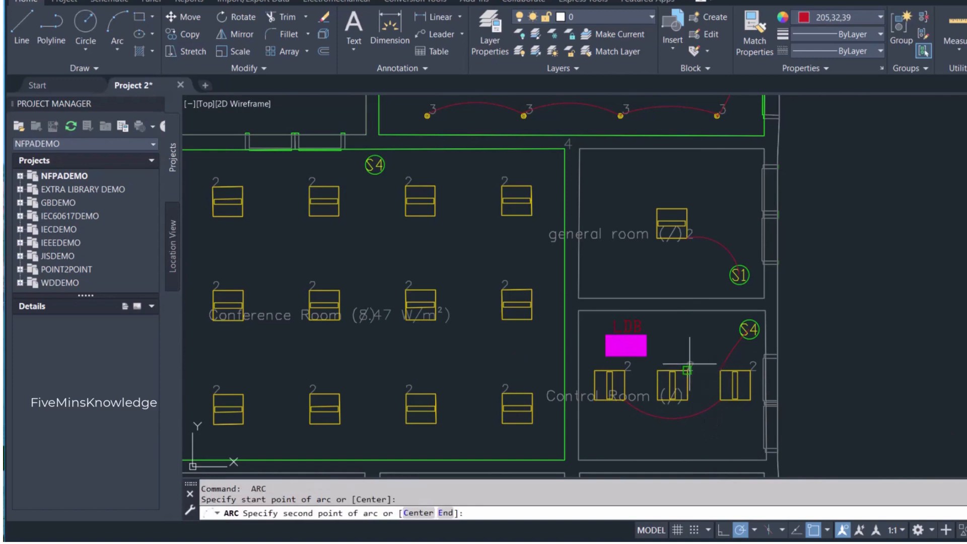
{"action": "left_click", "coordinate": [706, 346]}
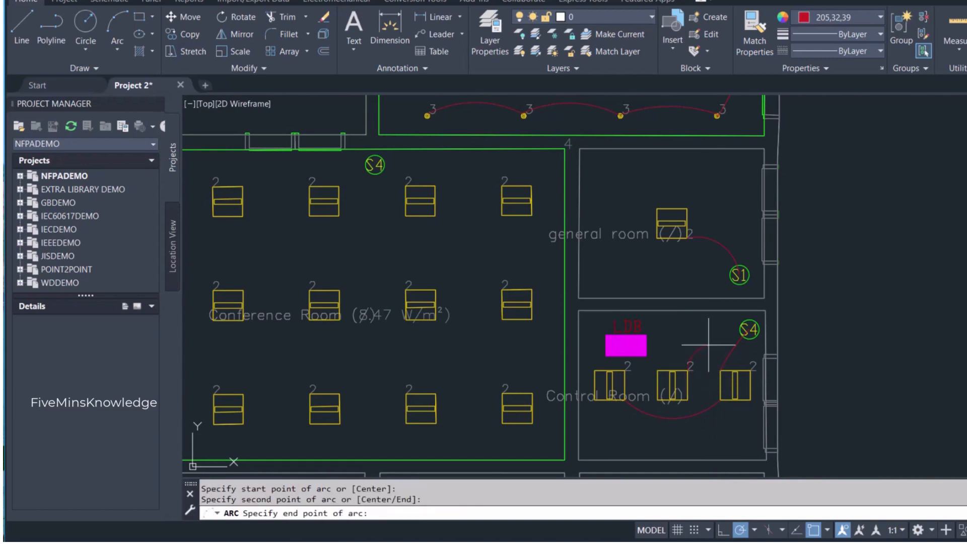
{"action": "left_click", "coordinate": [742, 328]}
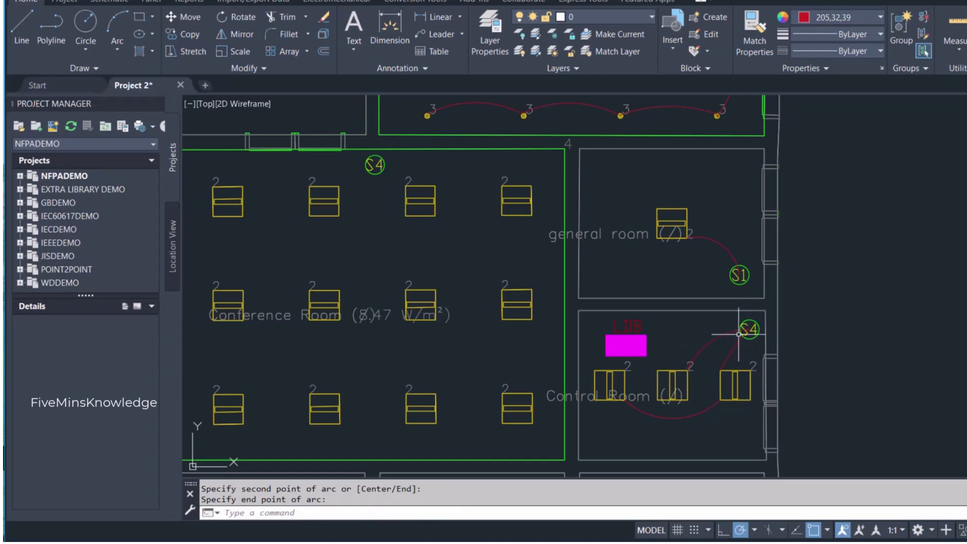
- Relabel the control room switch as S2
{"action": "scroll", "coordinate": [738, 334], "scroll_direction": "up", "scroll_amount": 4}
{"action": "double_click", "coordinate": [751, 327]}
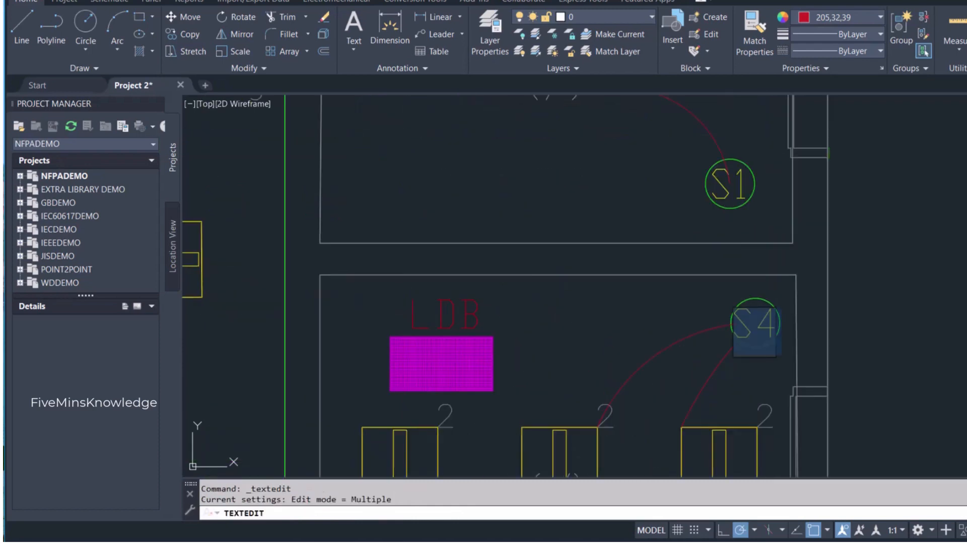
{"action": "type", "text": "S2"}
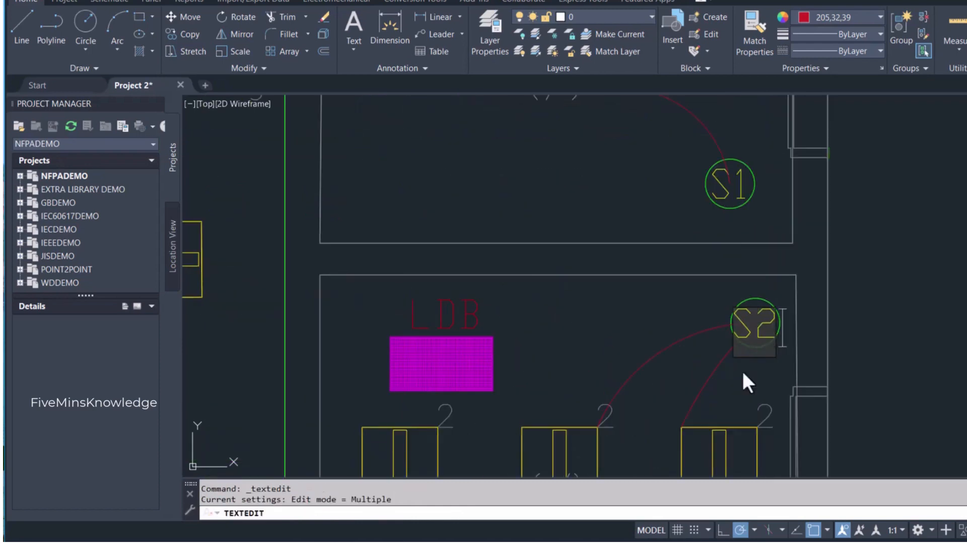
{"action": "left_click", "coordinate": [769, 395]}
{"action": "scroll", "coordinate": [771, 388], "scroll_direction": "down", "scroll_amount": 4}
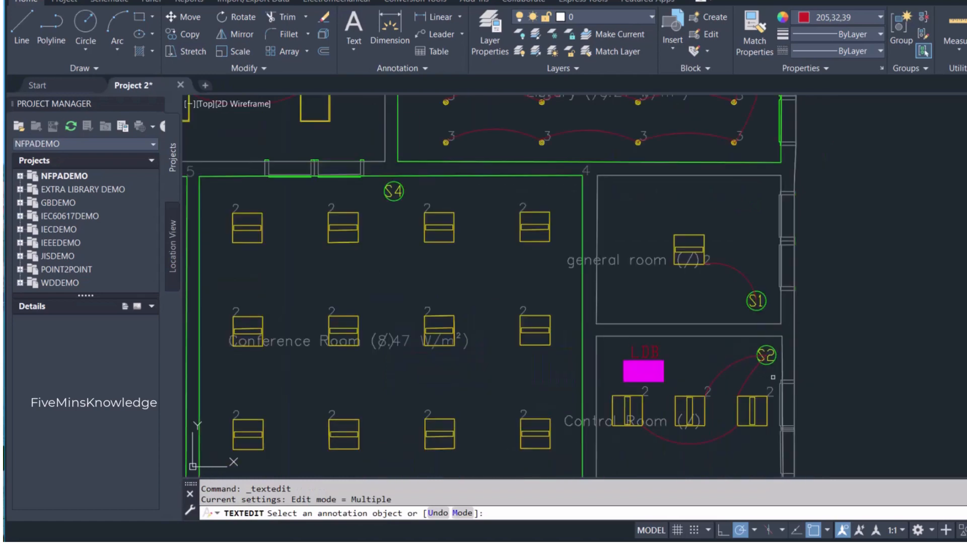
{"action": "key", "text": "Escape"}
- Link the three luminaires in the conference room's leftmost column with two arcs bowing to the left
{"action": "scroll", "coordinate": [773, 383], "scroll_direction": "down", "scroll_amount": 5}
{"action": "scroll", "coordinate": [759, 423], "scroll_direction": "up", "scroll_amount": 3}
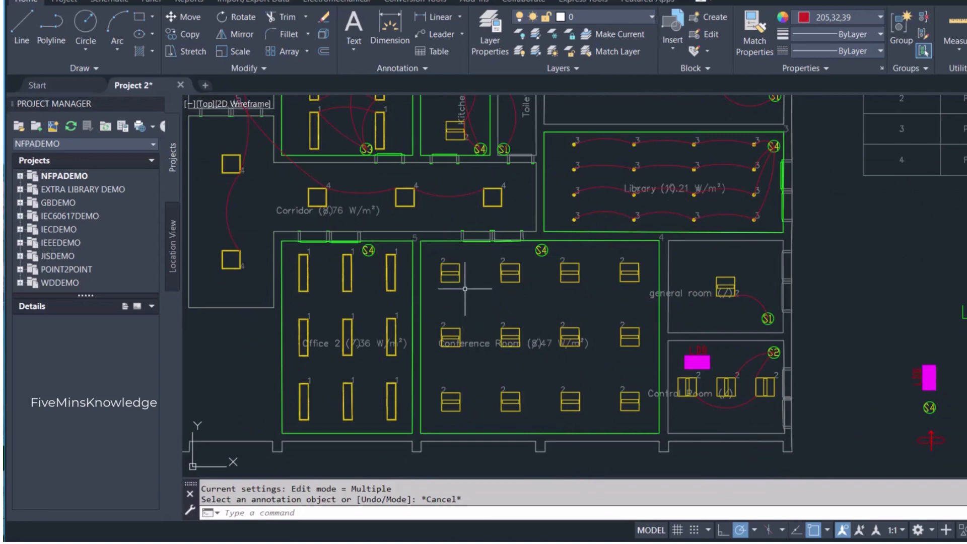
{"action": "left_click", "coordinate": [119, 30]}
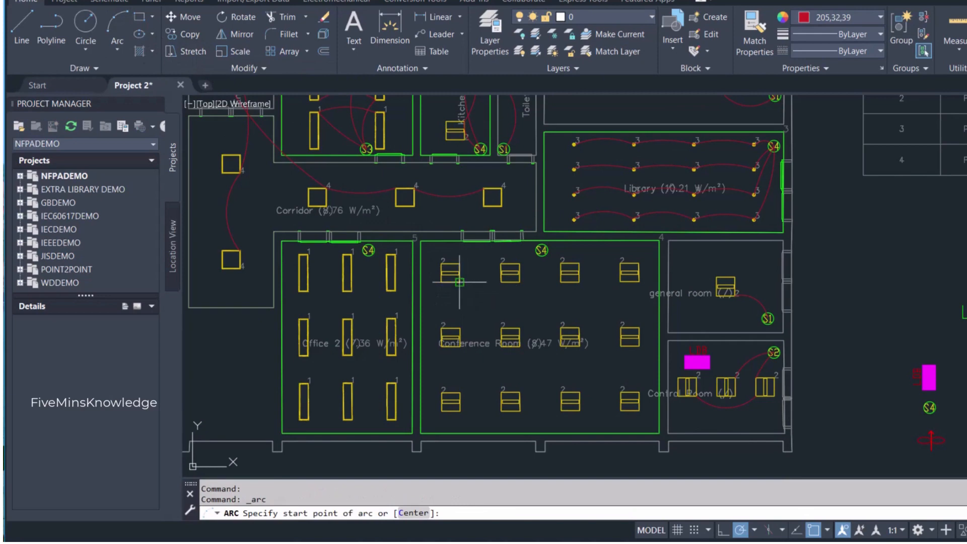
{"action": "left_click", "coordinate": [460, 283]}
{"action": "left_click", "coordinate": [448, 303]}
{"action": "left_click", "coordinate": [456, 323]}
{"action": "key", "text": "Return"}
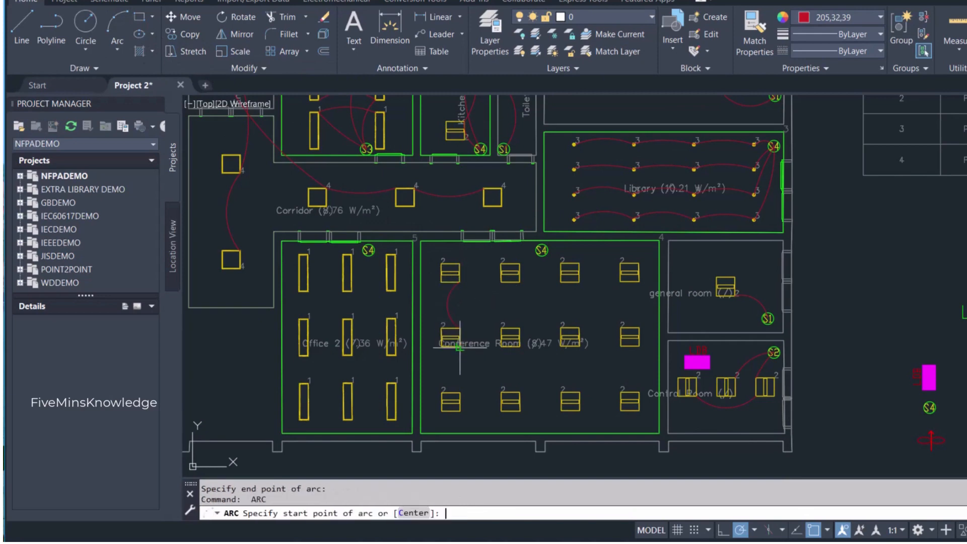
{"action": "left_click", "coordinate": [460, 346]}
{"action": "left_click", "coordinate": [448, 367]}
{"action": "left_click", "coordinate": [458, 391]}
- Link the three luminaires in the conference room's second column with two left-bowing arcs between their left corners
{"action": "key", "text": "Return"}
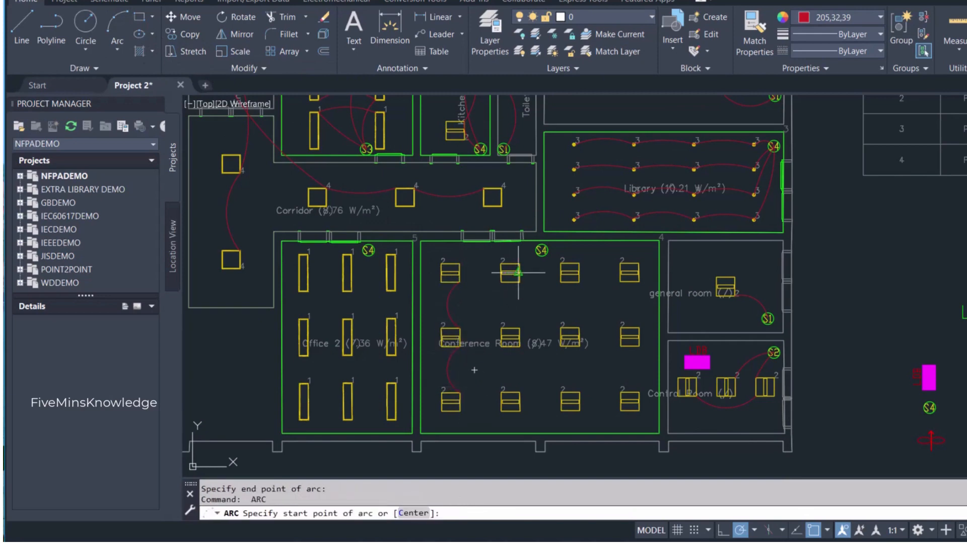
{"action": "left_click", "coordinate": [501, 282]}
{"action": "left_click", "coordinate": [492, 305]}
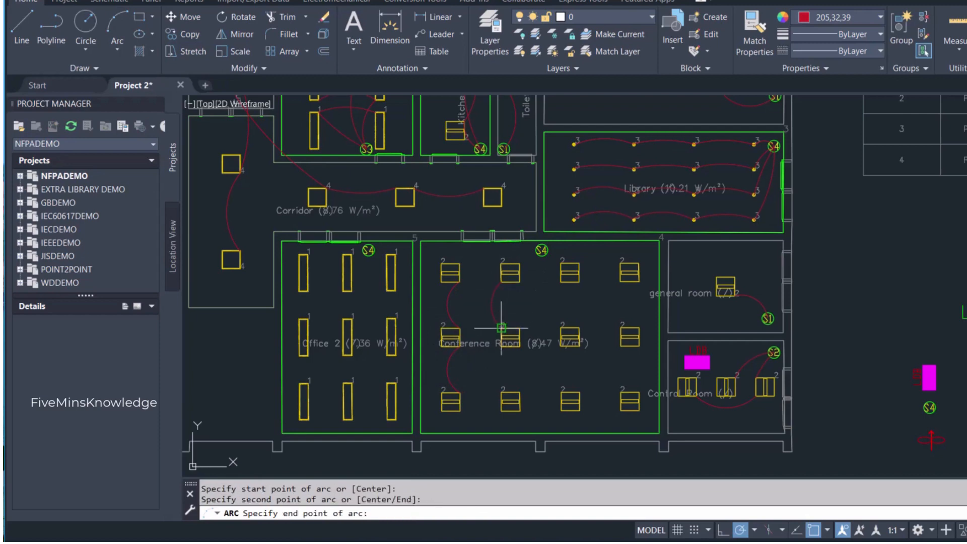
{"action": "left_click", "coordinate": [503, 328]}
{"action": "key", "text": "Return"}
{"action": "left_click", "coordinate": [502, 346]}
{"action": "left_click", "coordinate": [493, 369]}
{"action": "left_click", "coordinate": [503, 393]}
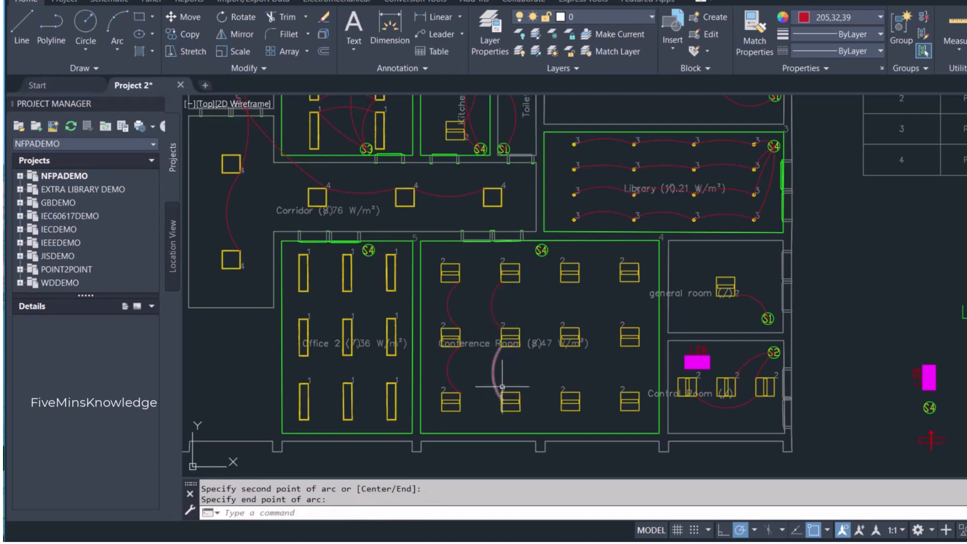
- Link the three luminaires in the conference room's third column with two left-bowing arcs between their left corners
{"action": "key", "text": "Return"}
{"action": "left_click", "coordinate": [562, 282]}
{"action": "left_click", "coordinate": [552, 304]}
{"action": "left_click", "coordinate": [561, 337]}
{"action": "key", "text": "Return"}
{"action": "left_click", "coordinate": [561, 346]}
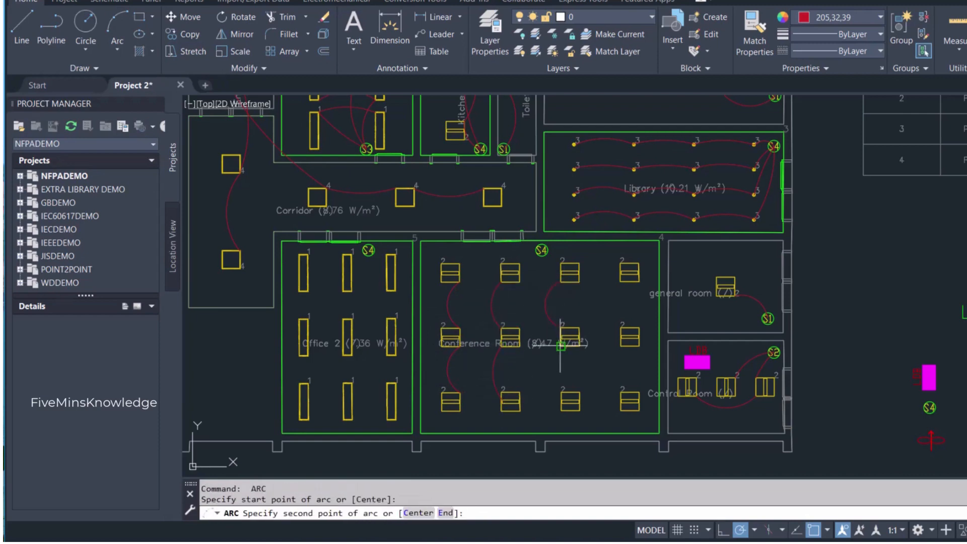
{"action": "left_click", "coordinate": [552, 368]}
{"action": "left_click", "coordinate": [561, 392]}
- Link the three luminaires in the conference room's rightmost column with two left-bowing arcs between their left corners
{"action": "key", "text": "Return"}
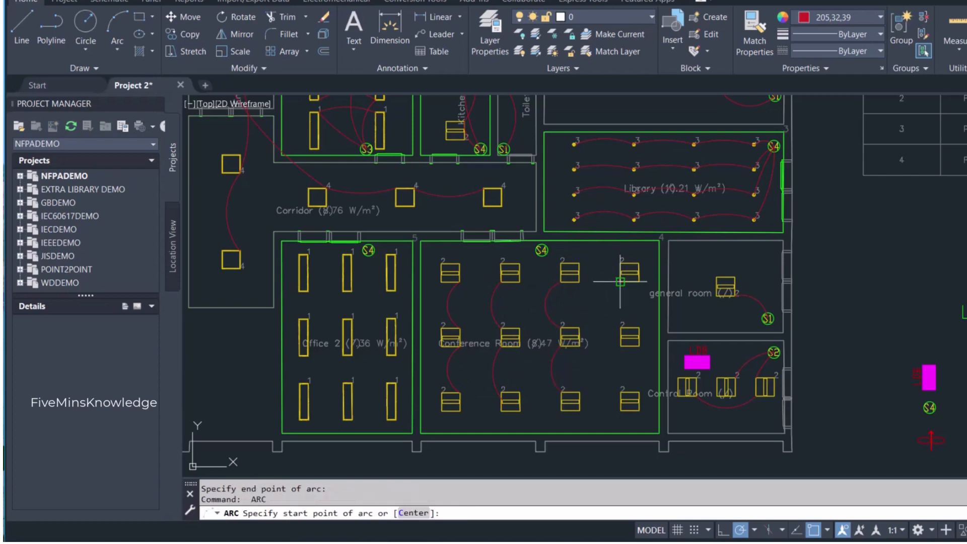
{"action": "left_click", "coordinate": [620, 282]}
{"action": "left_click", "coordinate": [611, 304]}
{"action": "left_click", "coordinate": [621, 337]}
{"action": "key", "text": "Return"}
{"action": "left_click", "coordinate": [621, 346]}
{"action": "left_click", "coordinate": [611, 369]}
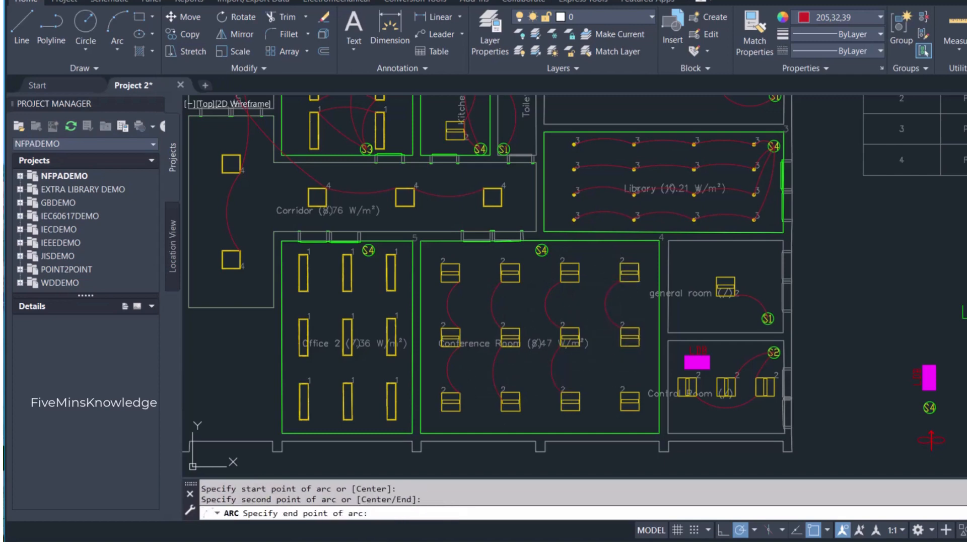
{"action": "left_click", "coordinate": [621, 392]}
- Draw arcs from the upper-right corners of the conference room's first and second top-row luminaires to the center of its S4 switch
{"action": "key", "text": "Return"}
{"action": "left_click", "coordinate": [471, 262]}
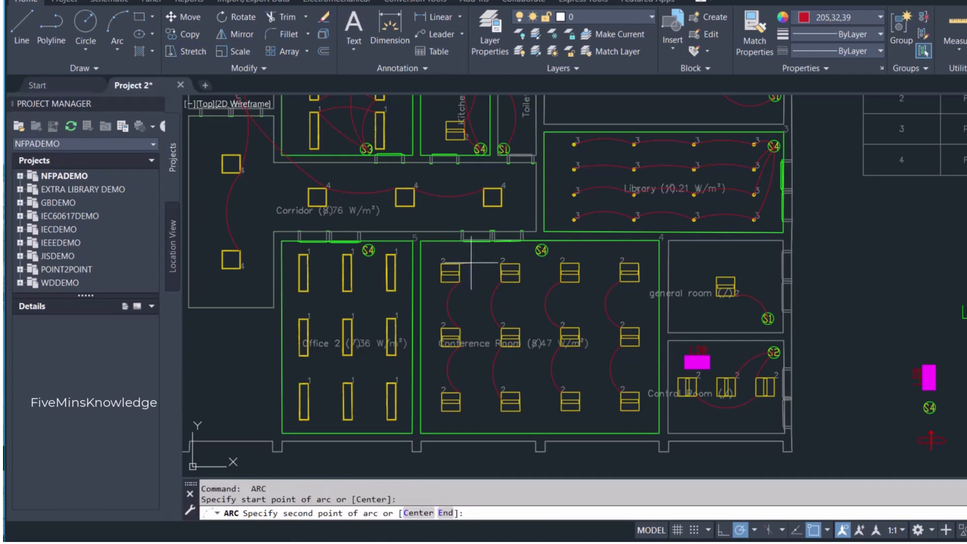
{"action": "left_click", "coordinate": [490, 255]}
{"action": "left_click", "coordinate": [537, 251]}
{"action": "scroll", "coordinate": [541, 253], "scroll_direction": "up", "scroll_amount": 5}
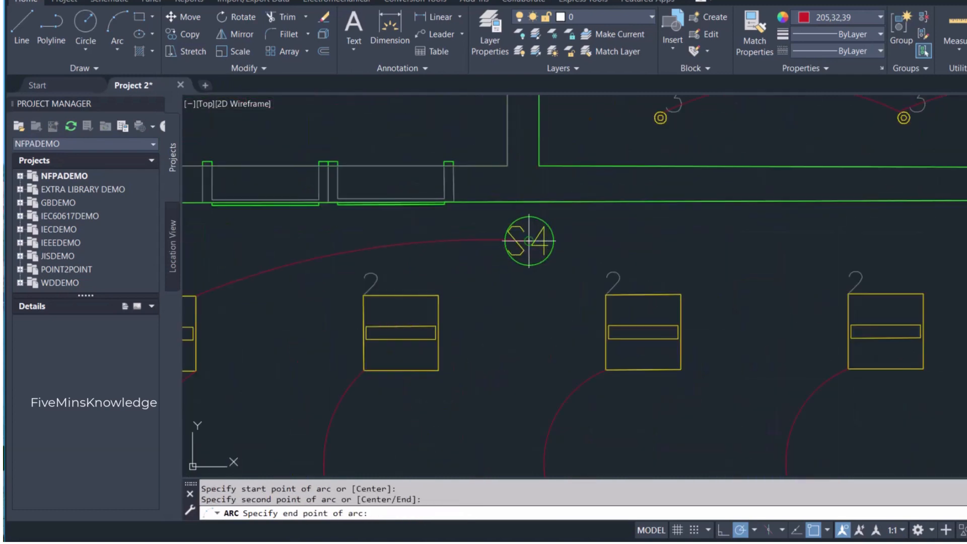
{"action": "key", "text": "Return"}
{"action": "left_click", "coordinate": [438, 295]}
{"action": "left_click", "coordinate": [476, 263]}
{"action": "left_click", "coordinate": [528, 241]}
- Draw arcs to the conference room's S4 switch from the third top-row luminaire's upper-left corner and the fourth's lower-left corner
{"action": "key", "text": "Return"}
{"action": "left_click", "coordinate": [606, 295]}
{"action": "left_click", "coordinate": [579, 275]}
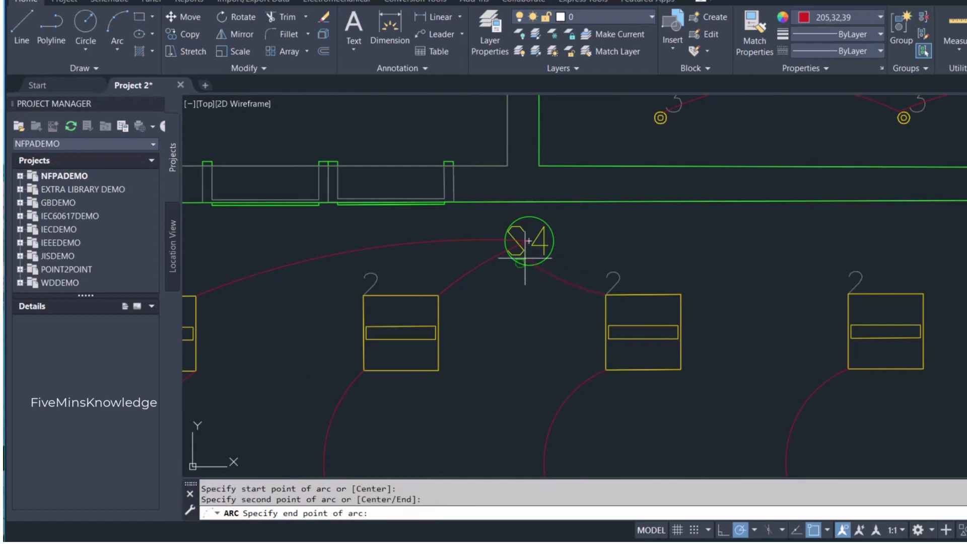
{"action": "left_click", "coordinate": [527, 241]}
{"action": "key", "text": "Return"}
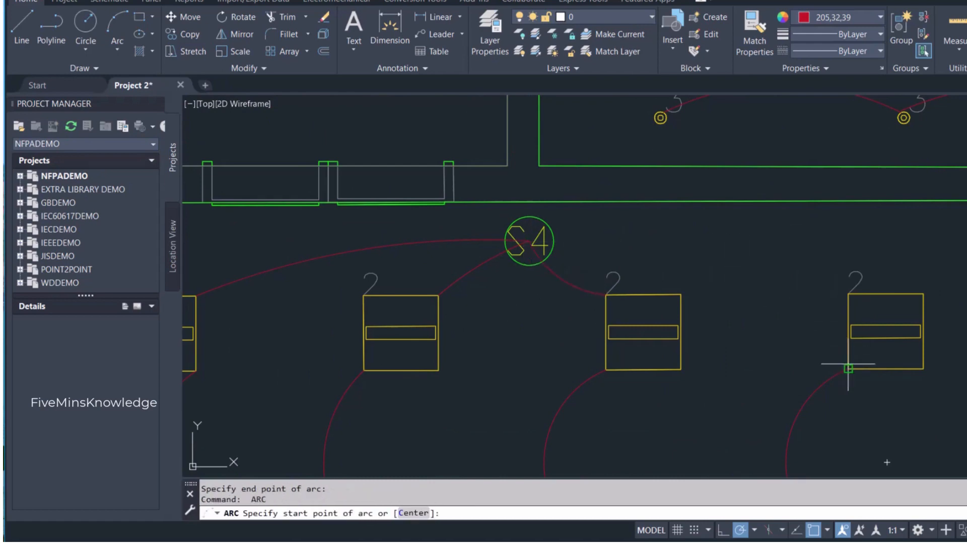
{"action": "left_click", "coordinate": [849, 369]}
{"action": "left_click", "coordinate": [746, 263]}
{"action": "left_click", "coordinate": [528, 241]}
{"action": "key", "text": "Return"}
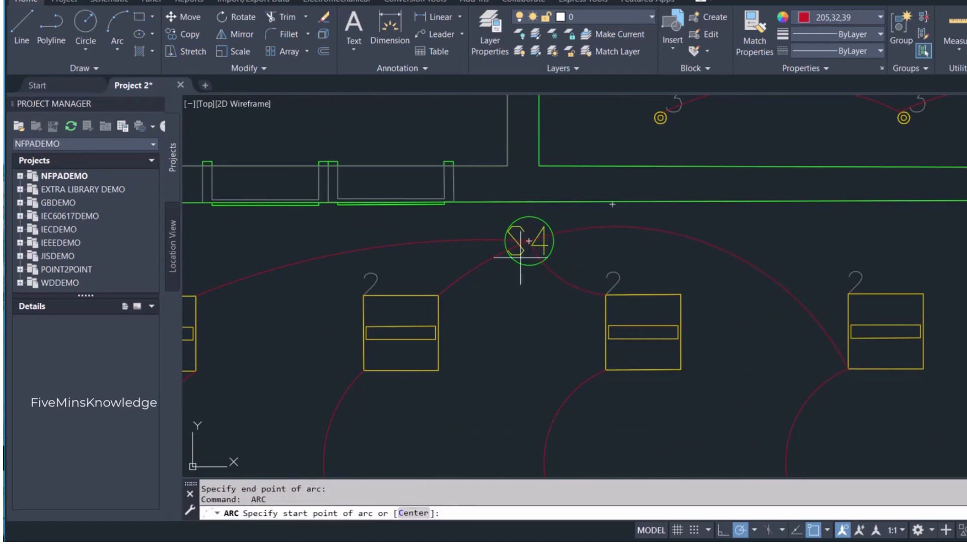
{"action": "key", "text": "Escape"}
- Stretch the upper end of the conference room's third-column upper arc to the top luminaire's upper-left corner
{"action": "left_click", "coordinate": [599, 372]}
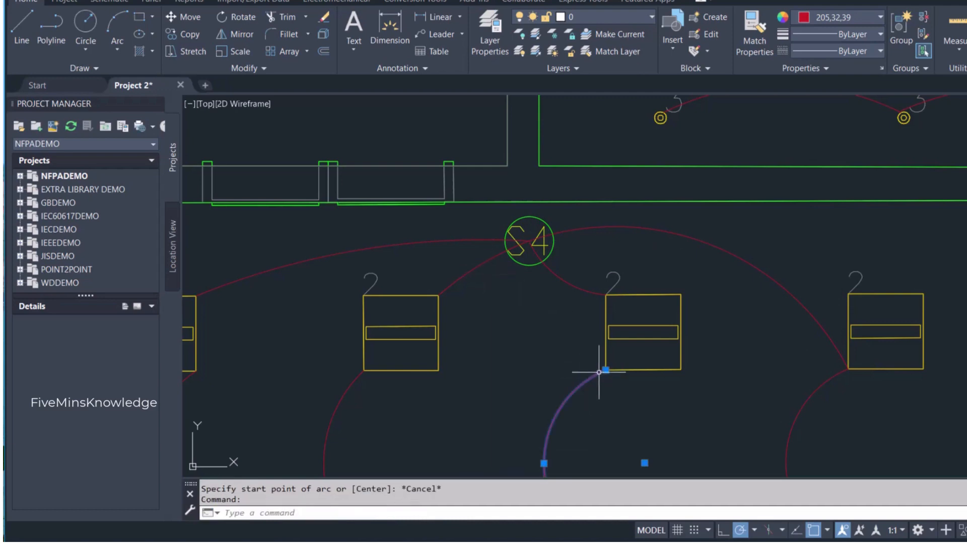
{"action": "left_click", "coordinate": [607, 370]}
{"action": "key", "text": "Escape"}
{"action": "scroll", "coordinate": [522, 369], "scroll_direction": "down", "scroll_amount": 4}
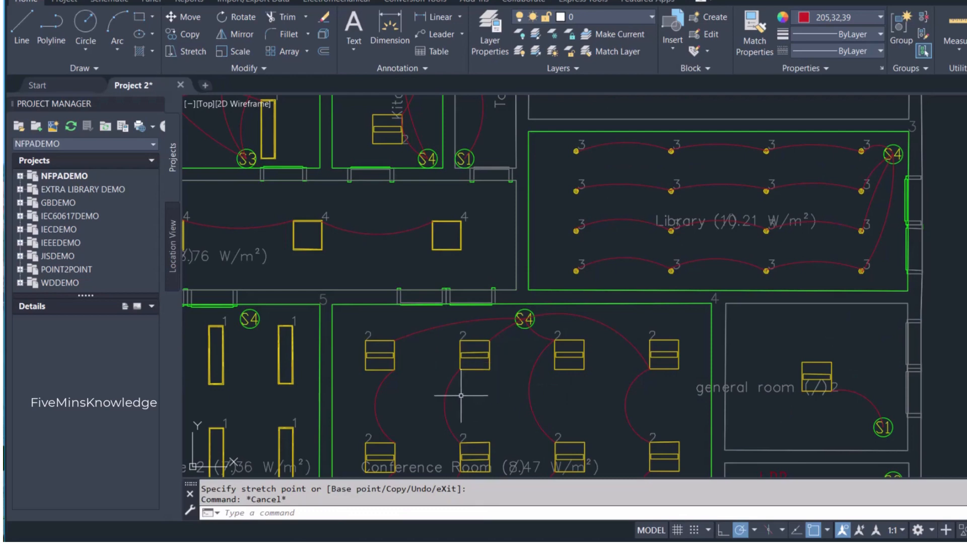
- Stretch the luminaire end of the conference room's leftmost switch arc to the top-left luminaire's lower-right corner
{"action": "left_click", "coordinate": [412, 331]}
{"action": "left_click", "coordinate": [412, 331]}
{"action": "left_click", "coordinate": [412, 333]}
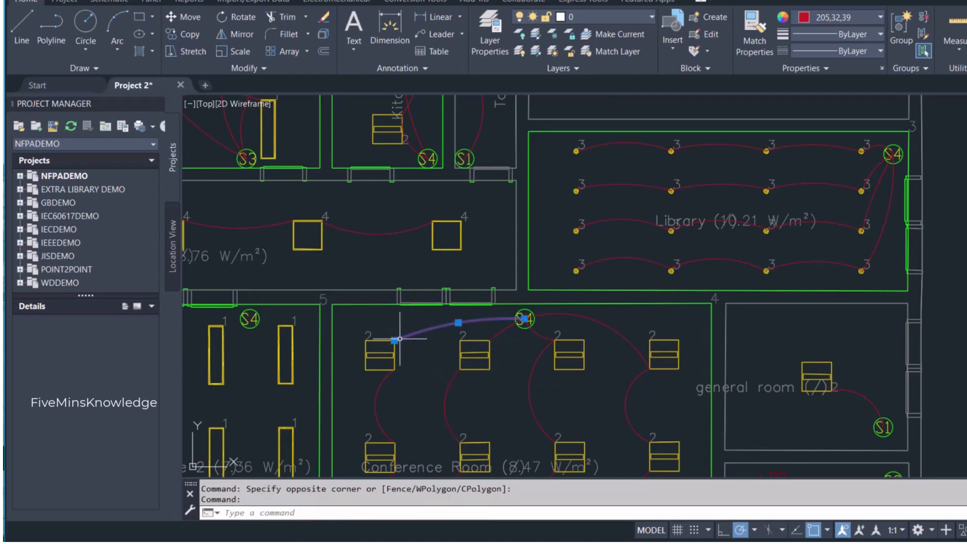
{"action": "left_click", "coordinate": [396, 341]}
{"action": "key", "text": "Escape"}
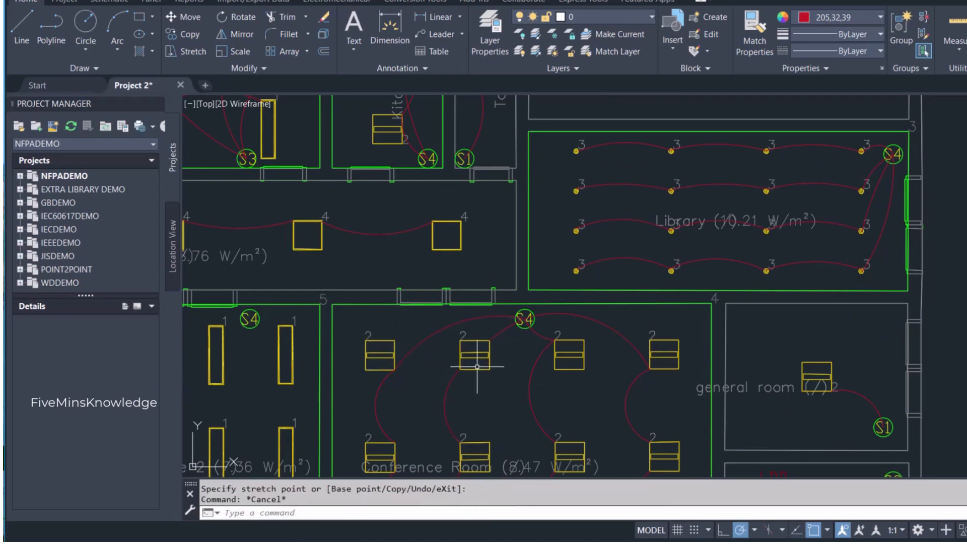
- Replace the upper arc in the conference room's second column with a left-bowing arc joining the two luminaires' facing right corners
{"action": "left_click", "coordinate": [444, 401]}
{"action": "key", "text": "Delete"}
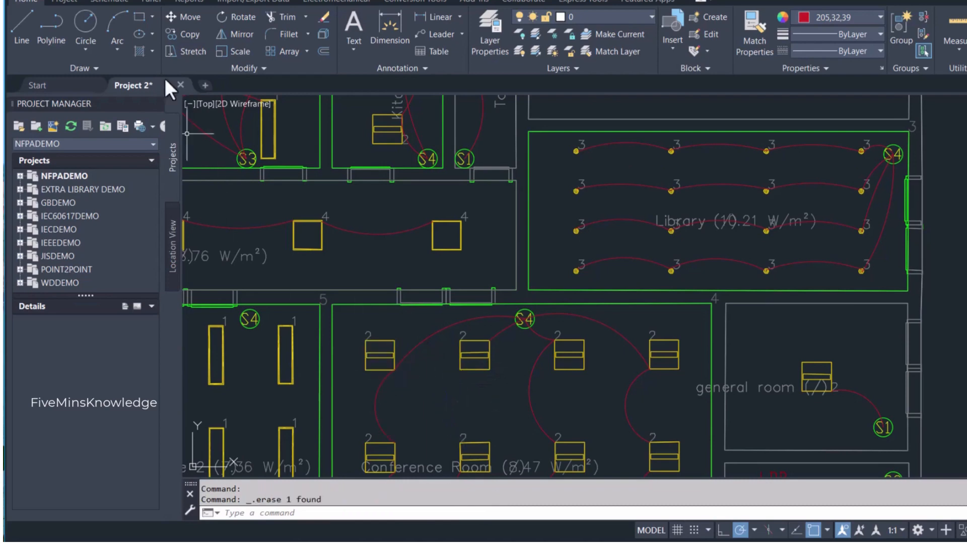
{"action": "left_click", "coordinate": [117, 25]}
{"action": "left_click", "coordinate": [489, 442]}
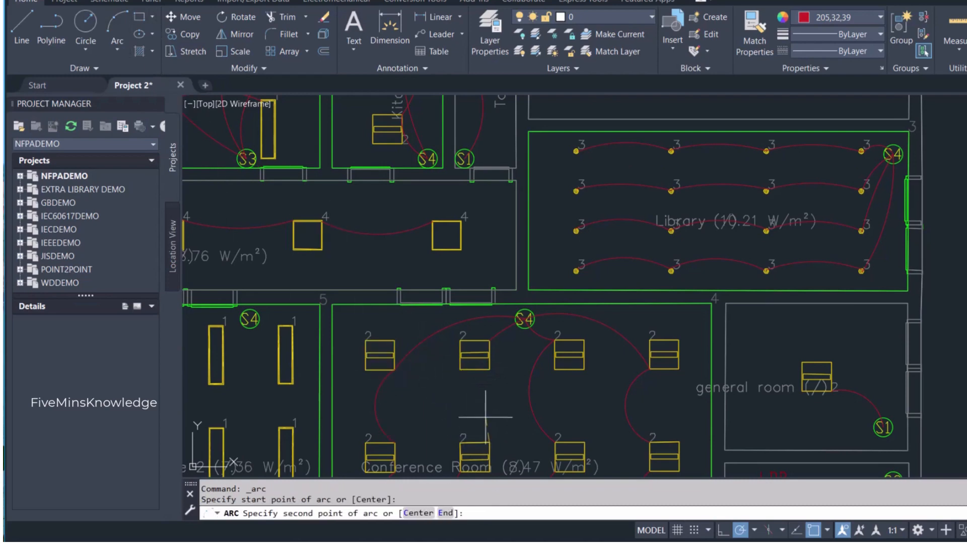
{"action": "left_click", "coordinate": [482, 408]}
{"action": "left_click", "coordinate": [490, 366]}
- Stretch the luminaire end of the second top-row luminaire's switch arc to that luminaire's lower-right corner
{"action": "left_click", "coordinate": [503, 328]}
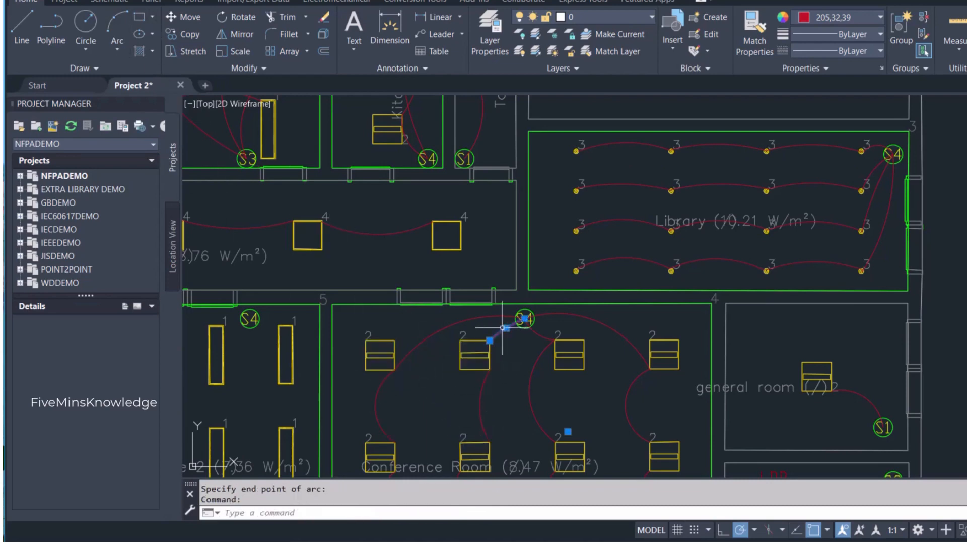
{"action": "left_click", "coordinate": [491, 340]}
{"action": "left_click", "coordinate": [490, 370]}
{"action": "key", "text": "Escape"}
- Draw two left-bowing arcs linking the right corners of the three luminaires in Office 2's left column
{"action": "scroll", "coordinate": [509, 384], "scroll_direction": "down", "scroll_amount": 5}
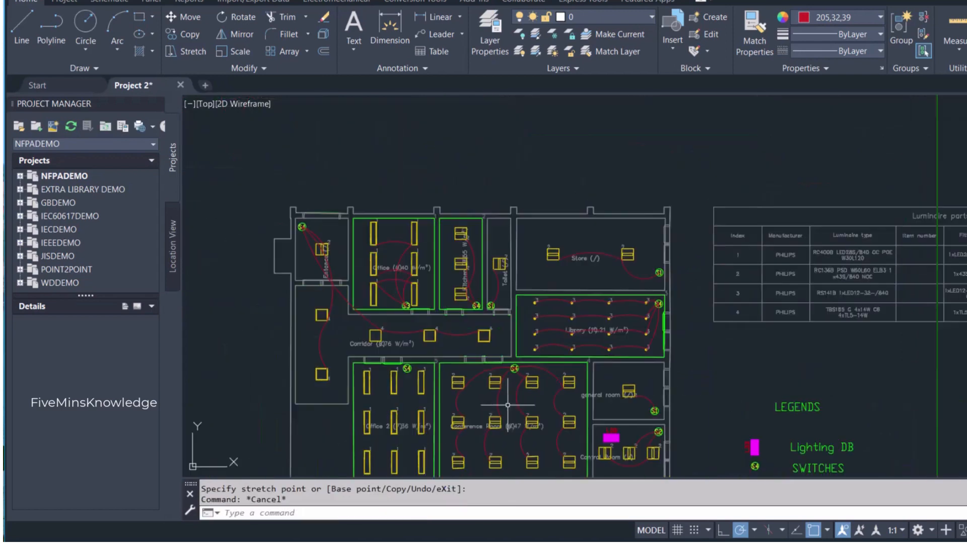
{"action": "scroll", "coordinate": [504, 382], "scroll_direction": "up", "scroll_amount": 2}
{"action": "scroll", "coordinate": [557, 316], "scroll_direction": "down", "scroll_amount": 2}
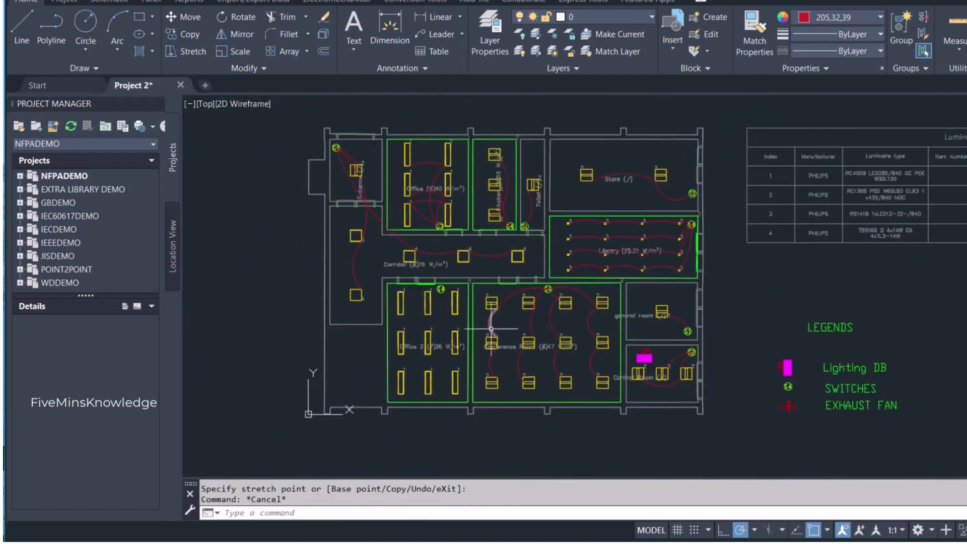
{"action": "scroll", "coordinate": [557, 317], "scroll_direction": "up", "scroll_amount": 4}
{"action": "middle_click_drag", "start_coordinate": [426, 319], "coordinate": [487, 268]}
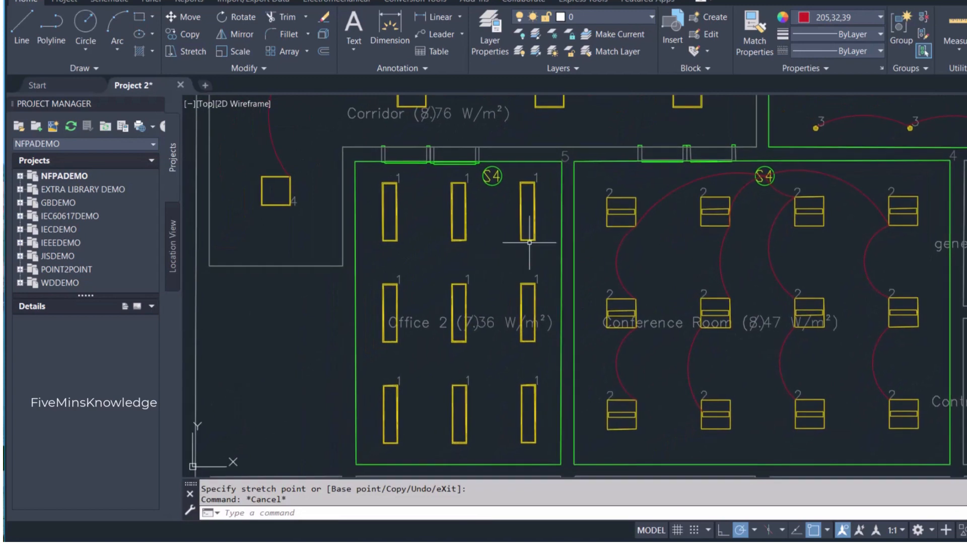
{"action": "left_click", "coordinate": [125, 25]}
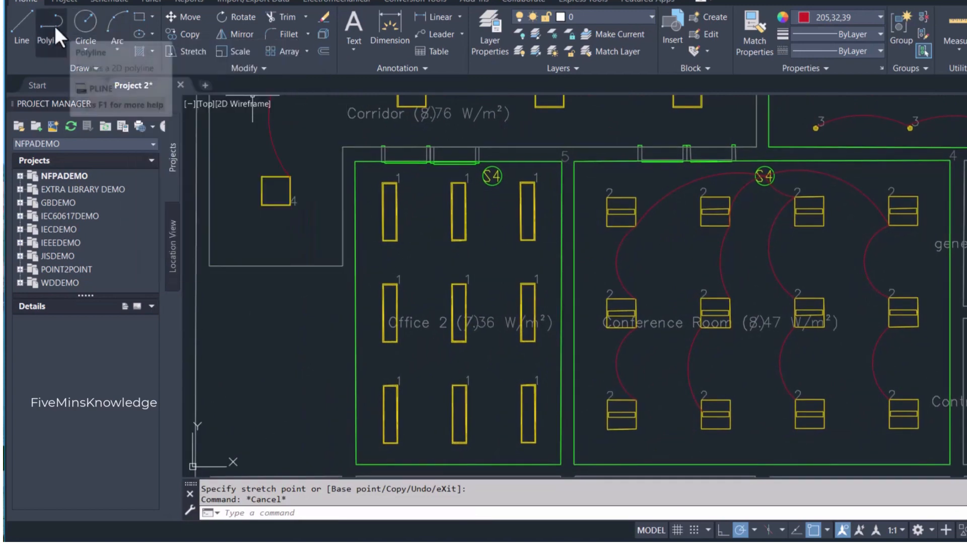
{"action": "left_click", "coordinate": [388, 252]}
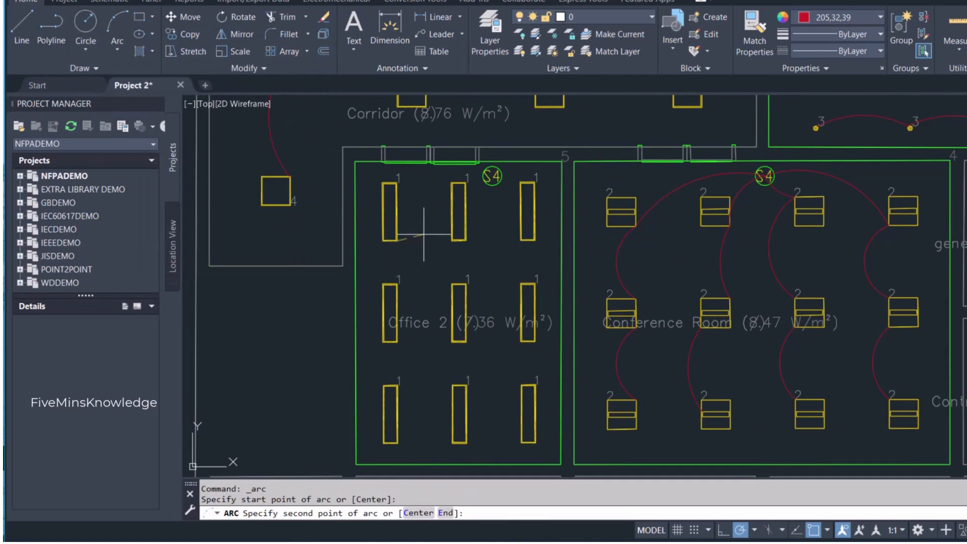
{"action": "left_click", "coordinate": [394, 277]}
{"action": "left_click", "coordinate": [391, 284]}
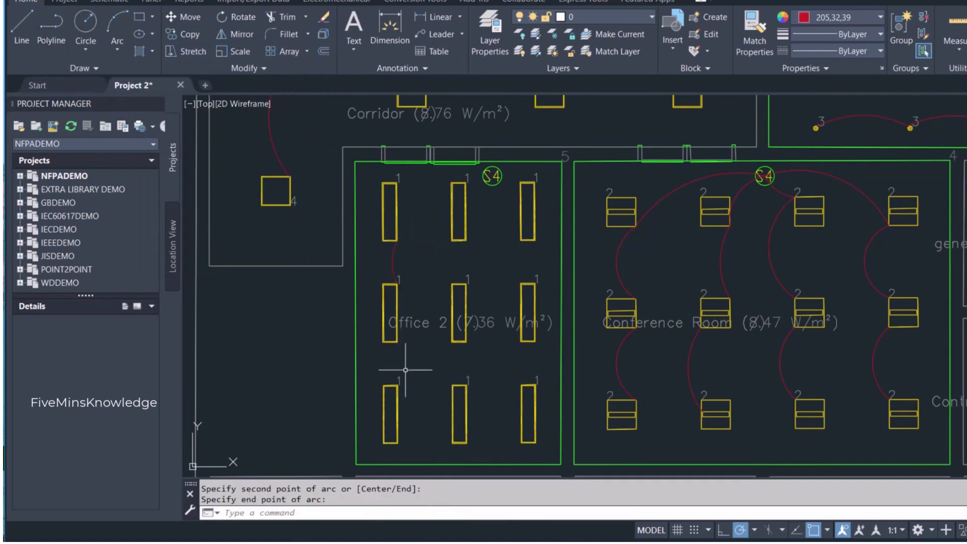
{"action": "key", "text": "Return"}
{"action": "left_click", "coordinate": [391, 343]}
{"action": "left_click", "coordinate": [395, 364]}
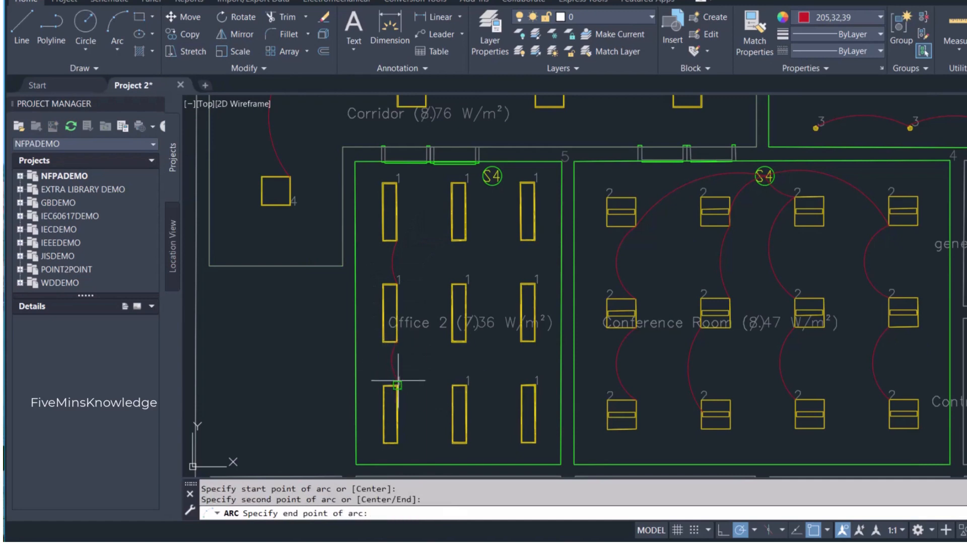
{"action": "left_click", "coordinate": [391, 385]}
- Draw two left-bowing arcs linking the right corners of the three luminaires in Office 2's middle column
{"action": "key", "text": "Return"}
{"action": "left_click", "coordinate": [463, 241]}
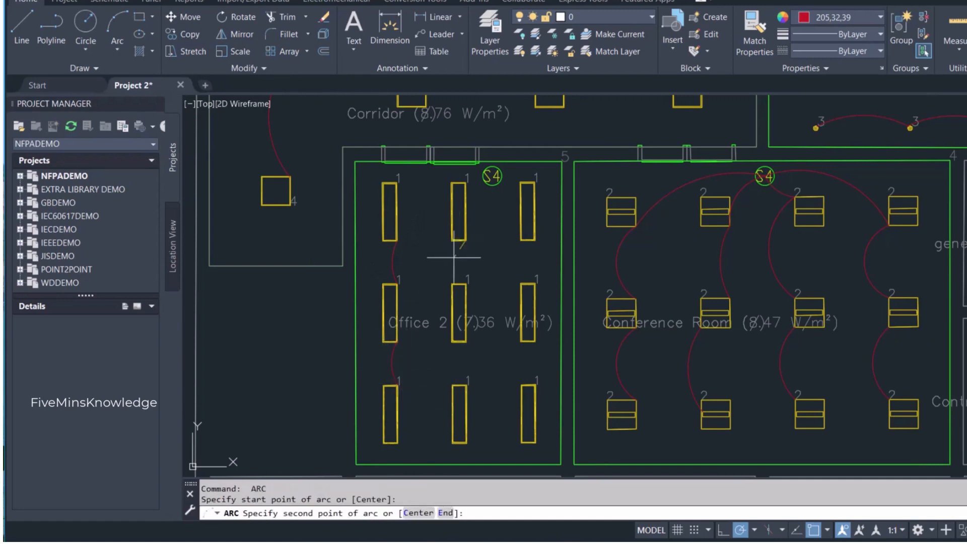
{"action": "left_click", "coordinate": [457, 262]}
{"action": "left_click", "coordinate": [465, 279]}
{"action": "key", "text": "Return"}
{"action": "left_click", "coordinate": [458, 343]}
{"action": "left_click", "coordinate": [462, 364]}
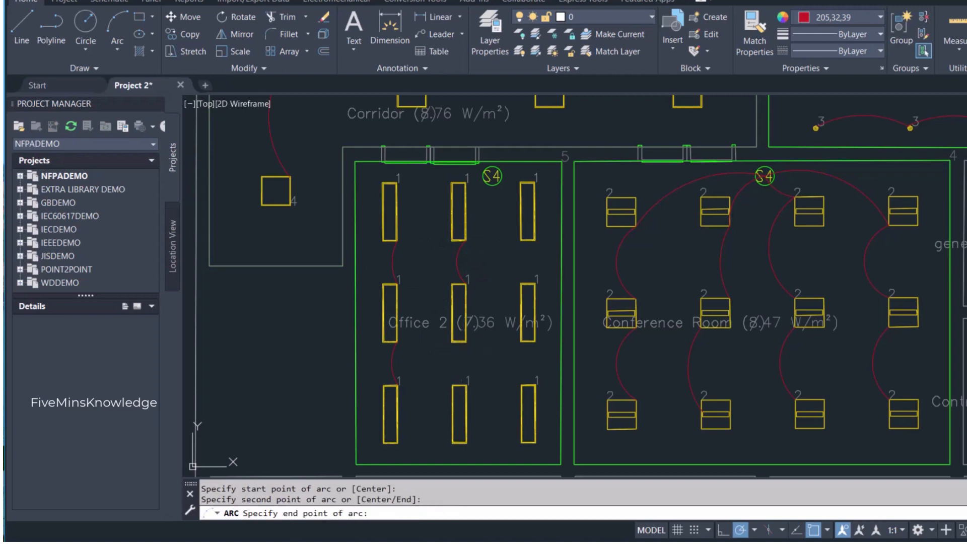
{"action": "left_click", "coordinate": [466, 385]}
- Draw two right-bowing arcs linking the left corners of the three luminaires in Office 2's right column
{"action": "key", "text": "Return"}
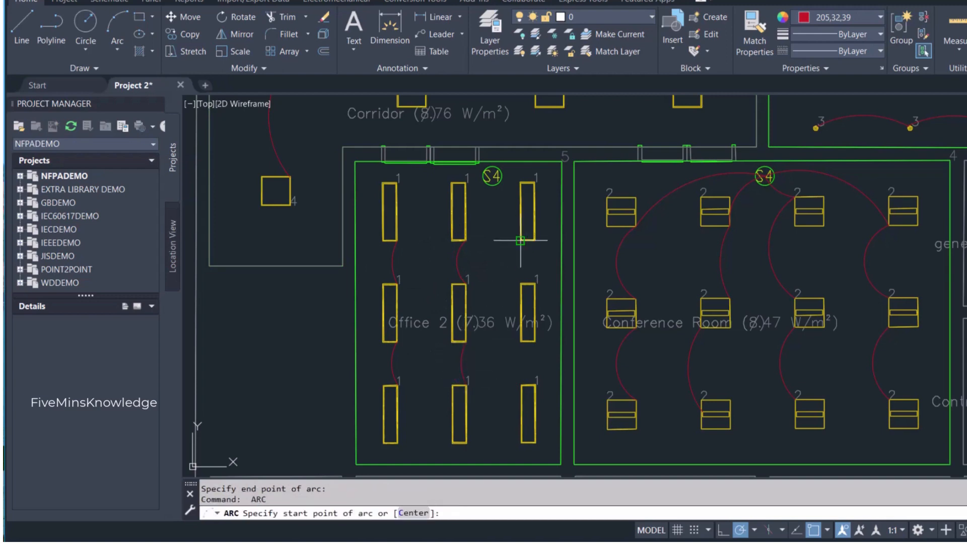
{"action": "left_click", "coordinate": [524, 242]}
{"action": "left_click", "coordinate": [517, 259]}
{"action": "left_click", "coordinate": [528, 282]}
{"action": "key", "text": "Return"}
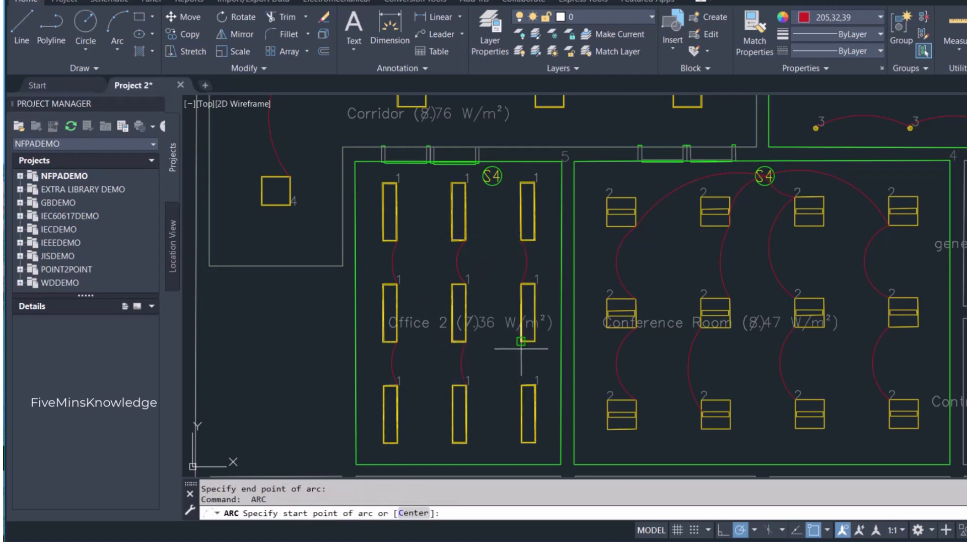
{"action": "left_click", "coordinate": [527, 343]}
{"action": "left_click", "coordinate": [526, 364]}
{"action": "left_click", "coordinate": [522, 386]}
- Draw an arc from the lower-left corner of Office 2's top-right luminaire to the room's S4 switch
{"action": "key", "text": "Return"}
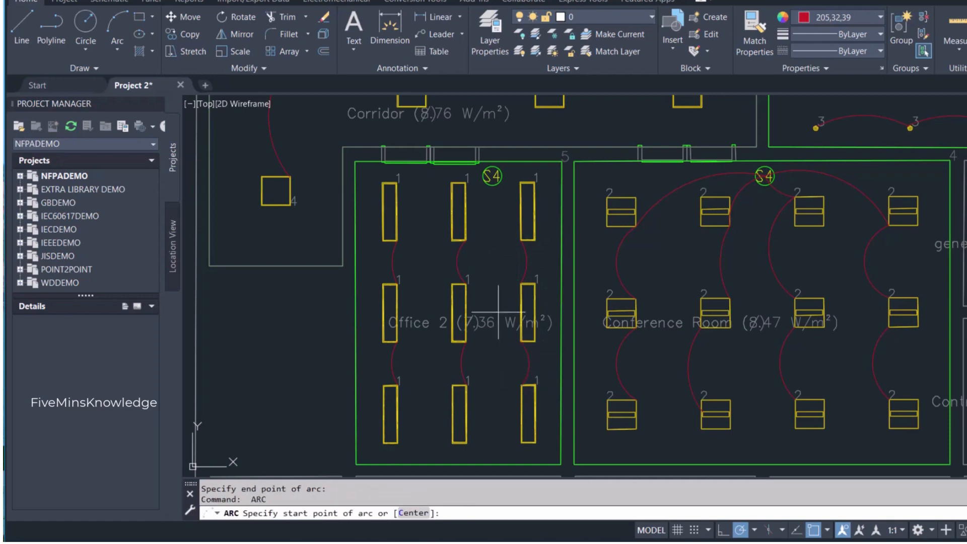
{"action": "left_click", "coordinate": [521, 235]}
{"action": "left_click", "coordinate": [506, 222]}
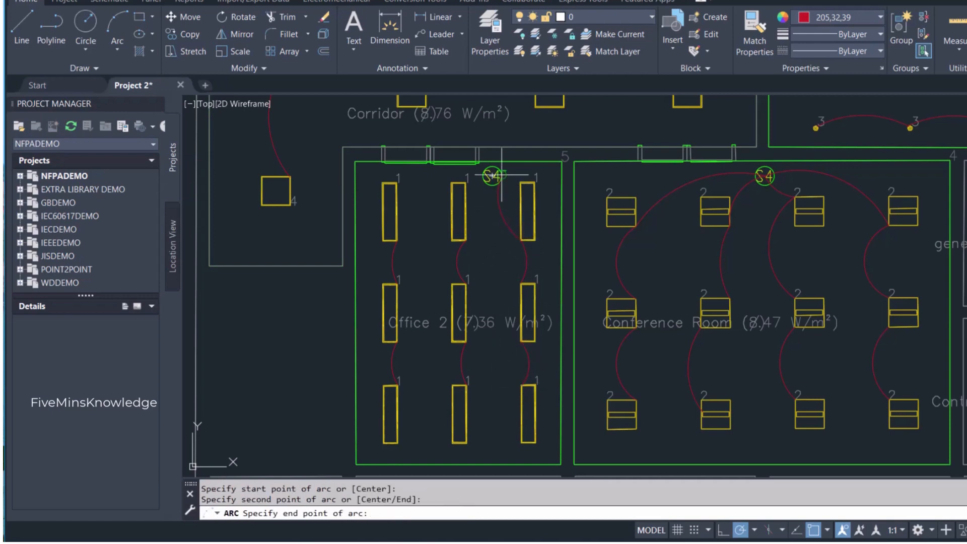
{"action": "scroll", "coordinate": [492, 180], "scroll_direction": "up", "scroll_amount": 4}
{"action": "left_click", "coordinate": [487, 172]}
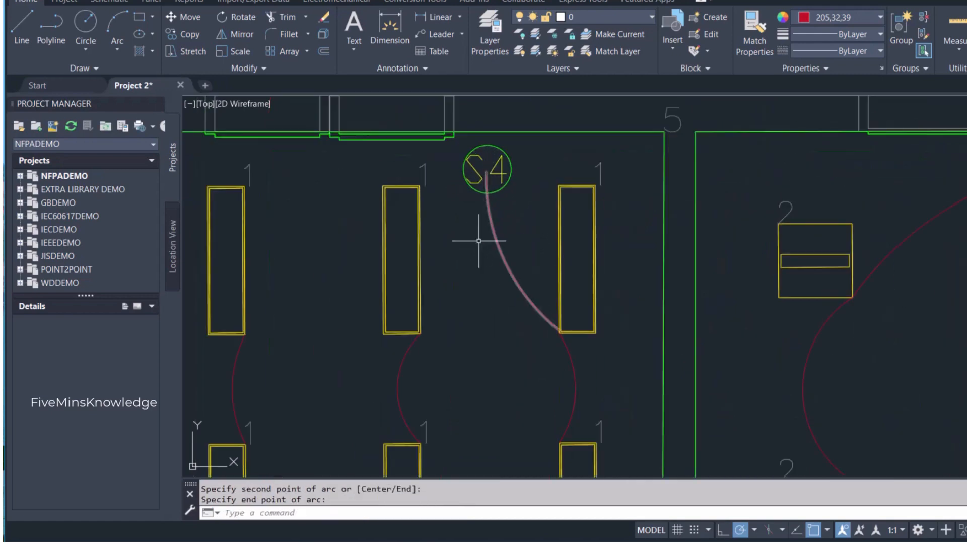
- Draw an arc from the lower-right corner of Office 2's top-middle luminaire to the S4 switch and reshape it to bow right
{"action": "key", "text": "Return"}
{"action": "left_click", "coordinate": [422, 331]}
{"action": "left_click", "coordinate": [432, 244]}
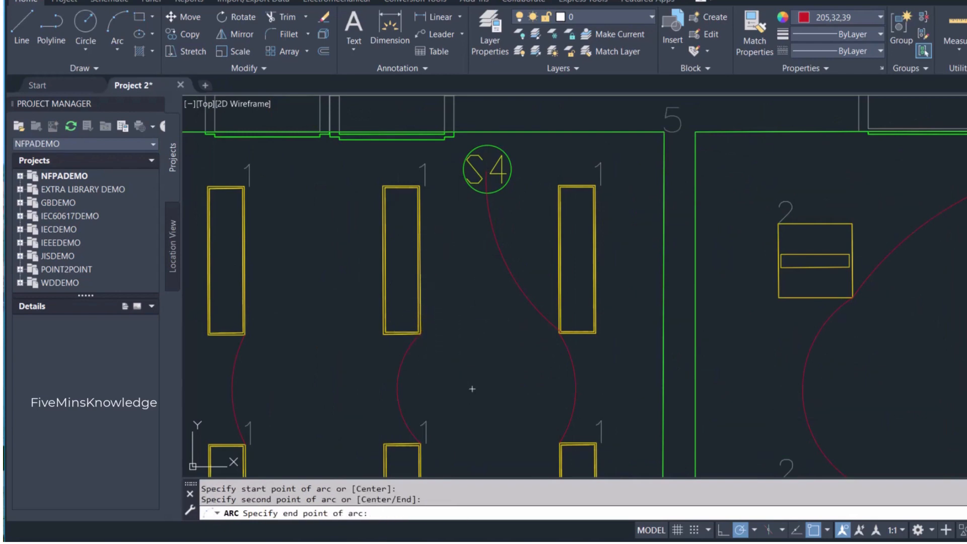
{"action": "left_click", "coordinate": [487, 172]}
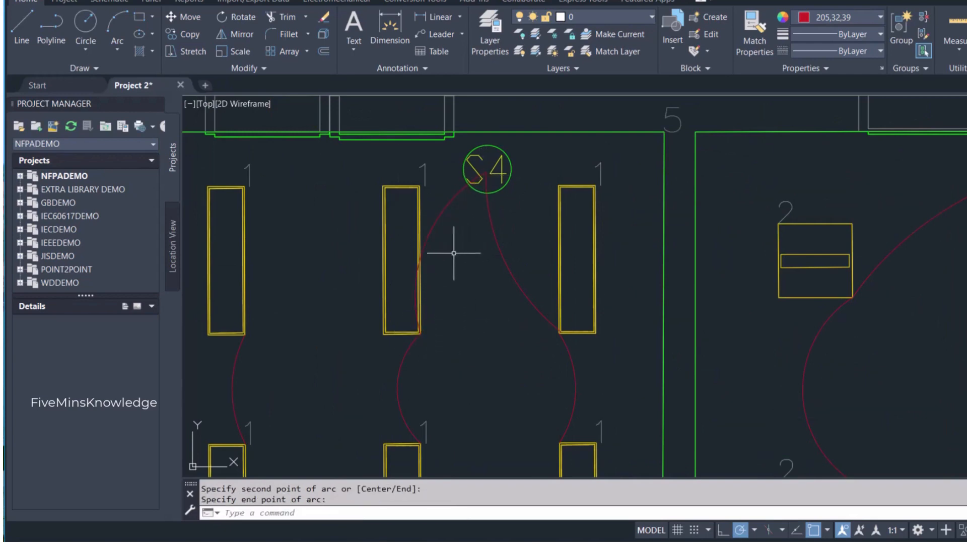
{"action": "left_click", "coordinate": [428, 235]}
{"action": "left_click", "coordinate": [426, 242]}
{"action": "key", "text": "Escape"}
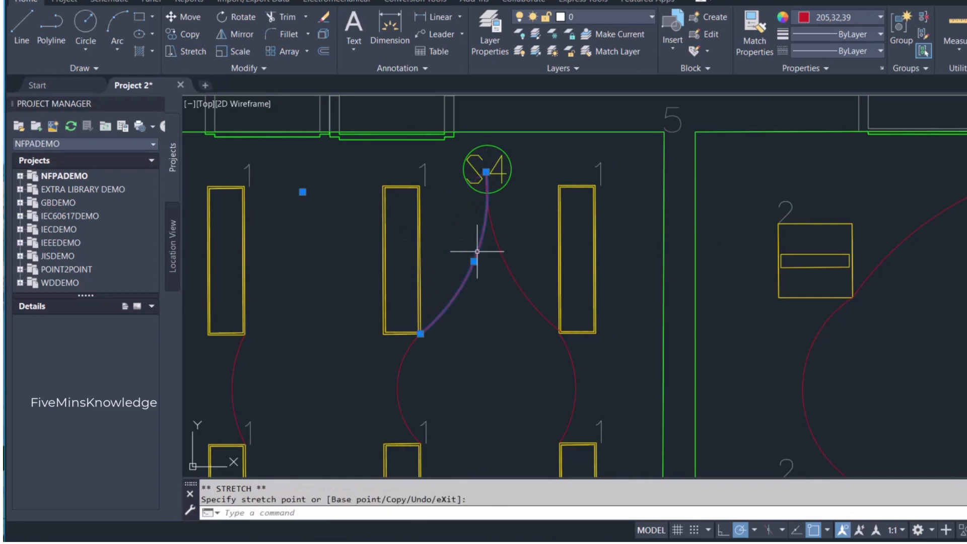
- Draw an arc from the lower-right corner of Office 2's top-left luminaire to the S4 switch and reshape it to bow downward
{"action": "scroll", "coordinate": [444, 325], "scroll_direction": "down", "scroll_amount": 6}
{"action": "scroll", "coordinate": [387, 322], "scroll_direction": "up", "scroll_amount": 3}
{"action": "key", "text": "space"}
{"action": "left_click", "coordinate": [399, 333]}
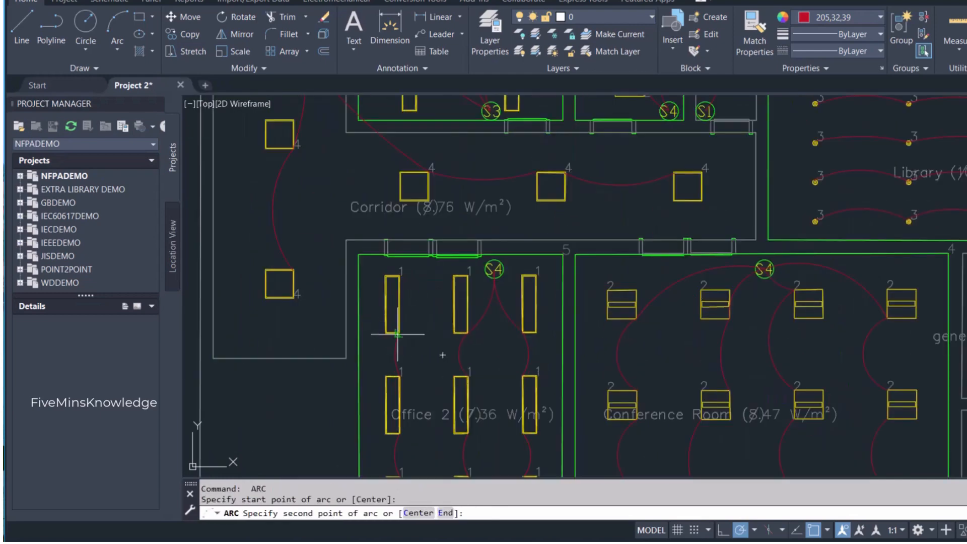
{"action": "left_click", "coordinate": [434, 306]}
{"action": "left_click", "coordinate": [494, 272]}
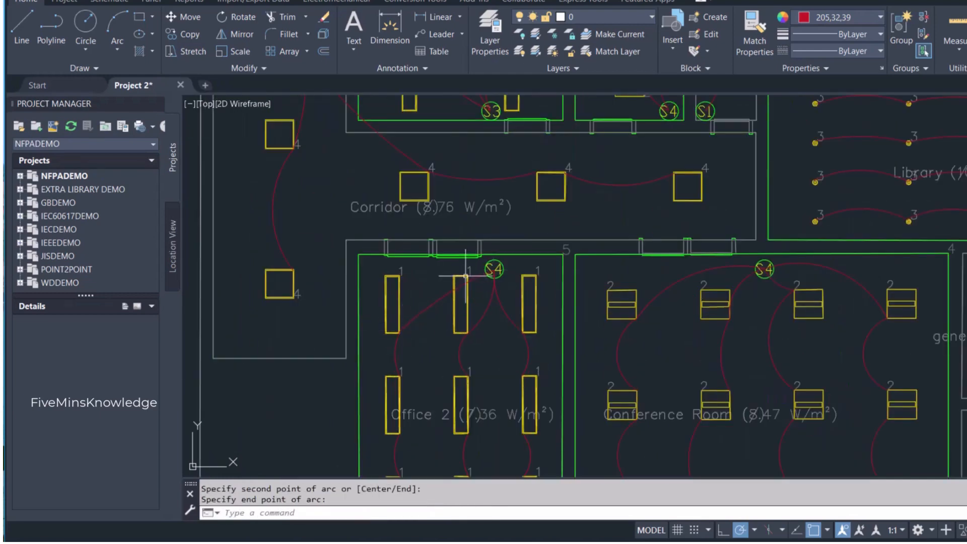
{"action": "left_click", "coordinate": [434, 304]}
{"action": "left_click", "coordinate": [444, 297]}
{"action": "key", "text": "Escape"}
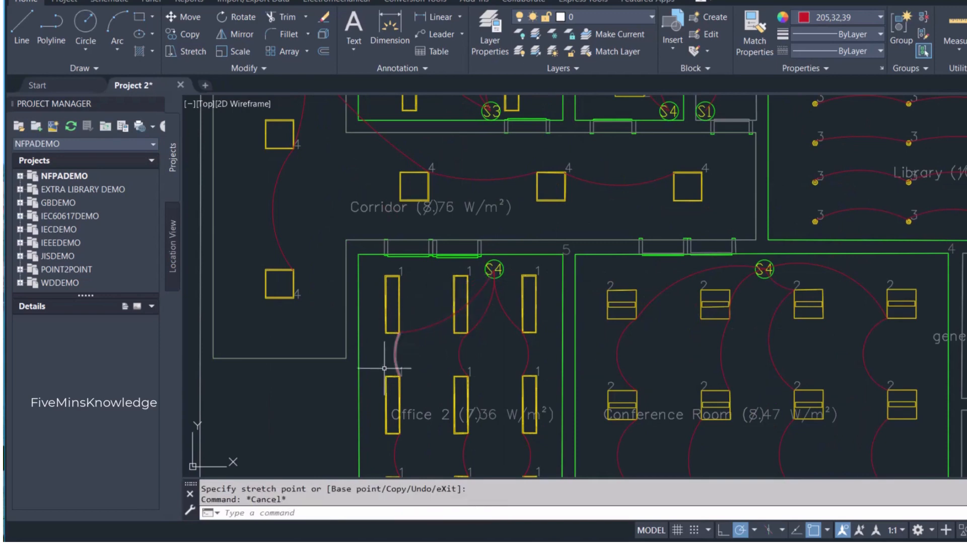
- Copy the exhaust fan symbol from the legend and paste it on the kitchen's upper wall
{"action": "scroll", "coordinate": [398, 403], "scroll_direction": "down", "scroll_amount": 5}
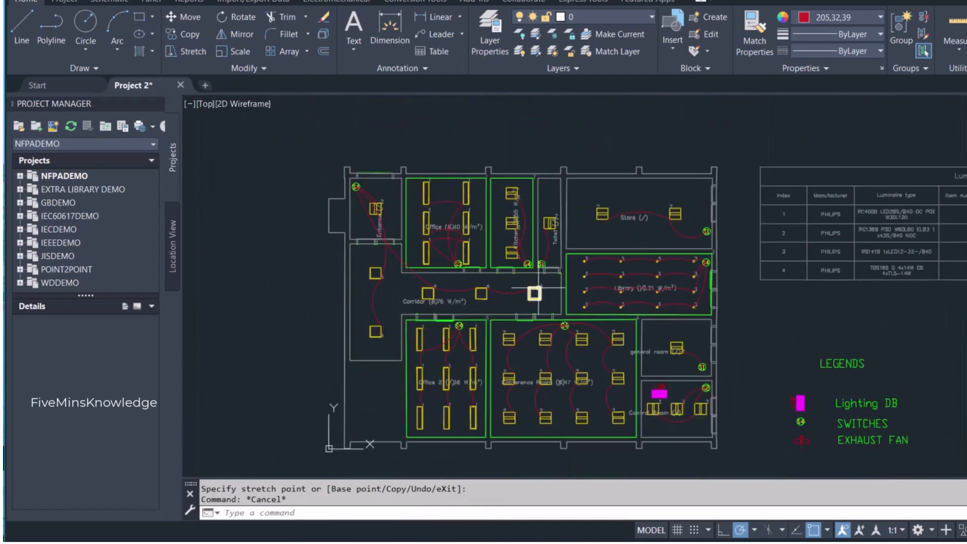
{"action": "left_click", "coordinate": [780, 395]}
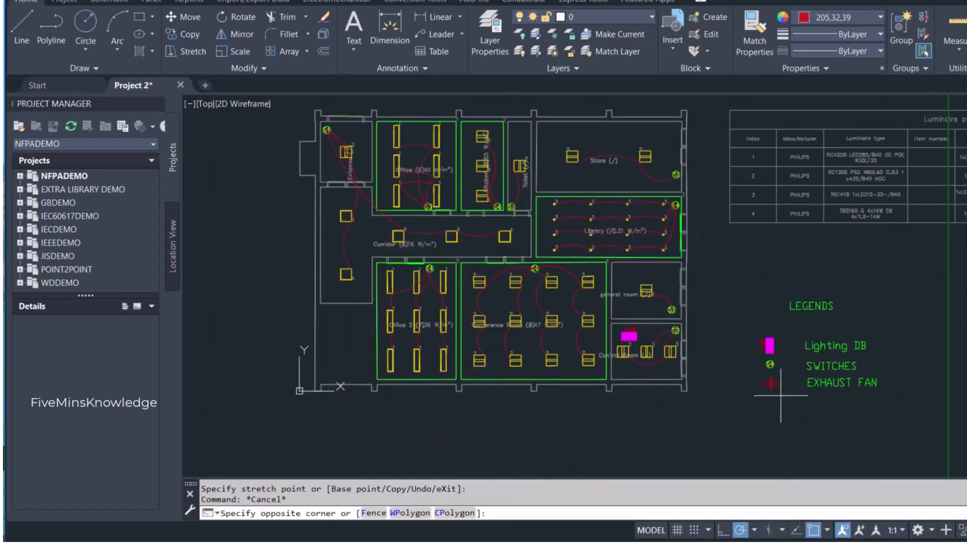
{"action": "left_click", "coordinate": [761, 378]}
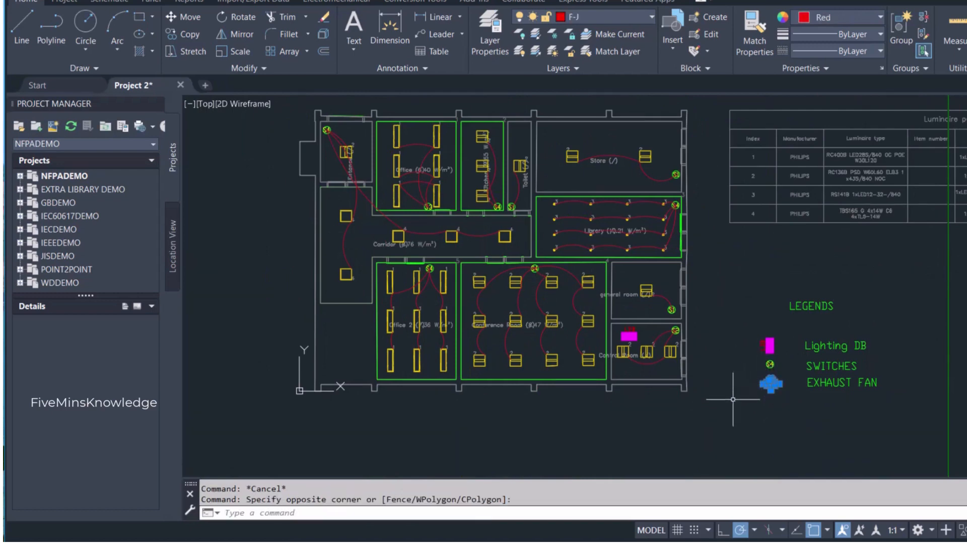
{"action": "key", "text": "ctrl+c"}
{"action": "key", "text": "ctrl+v"}
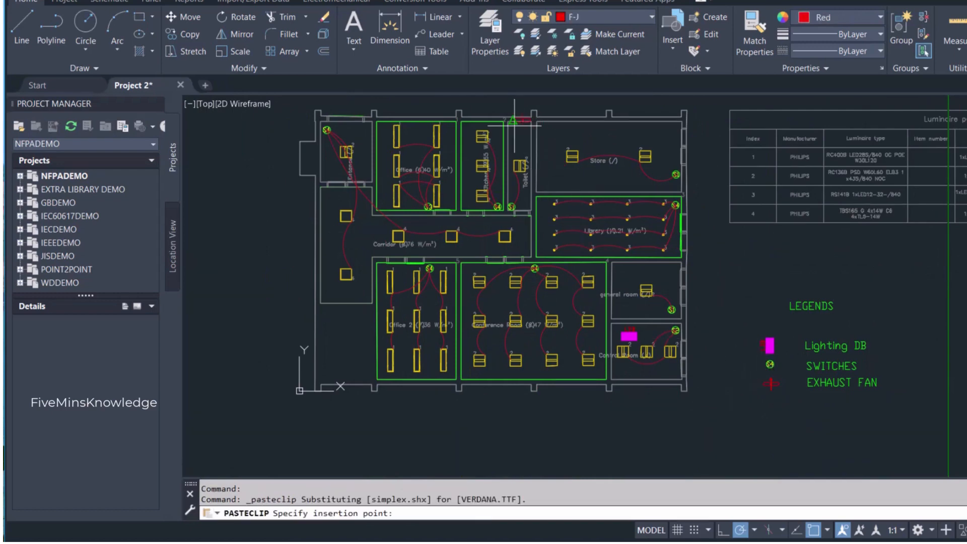
{"action": "scroll", "coordinate": [486, 120], "scroll_direction": "up", "scroll_amount": 4}
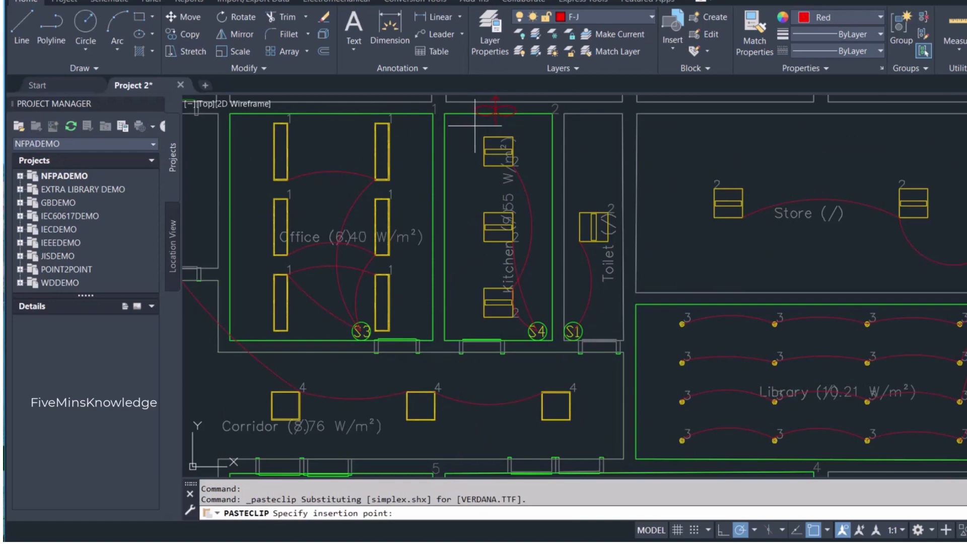
{"action": "left_click", "coordinate": [478, 122]}
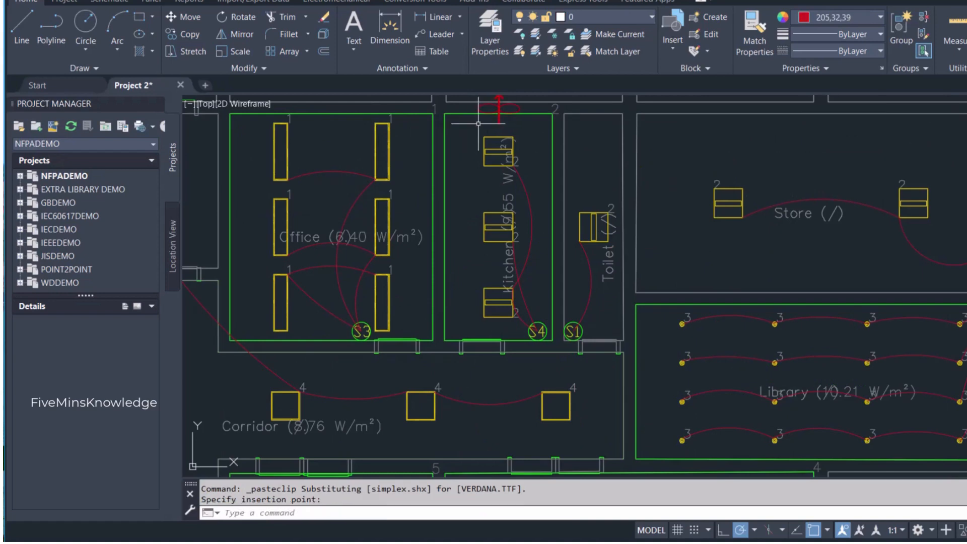
- Paste another exhaust fan symbol on the toilet's upper wall
{"action": "key", "text": "ctrl+v"}
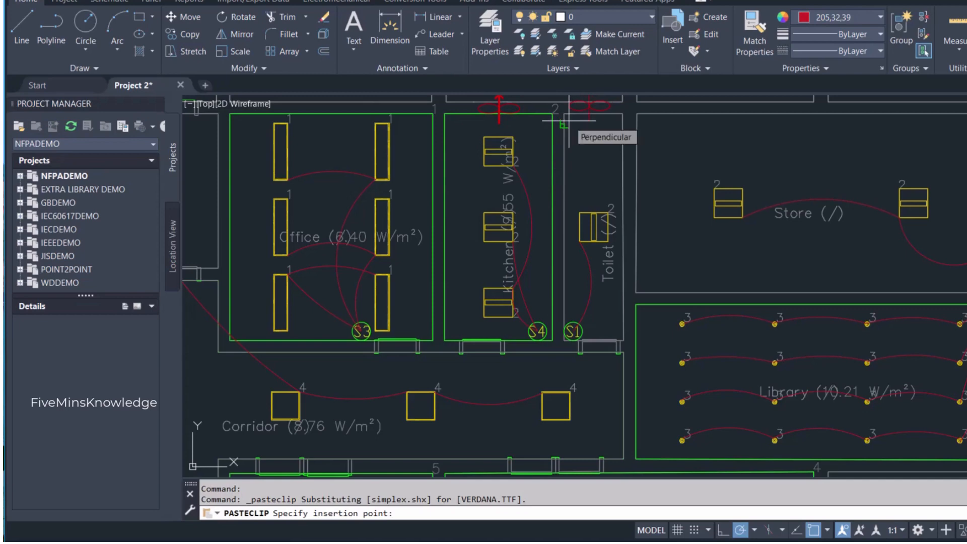
{"action": "middle_click_drag", "start_coordinate": [569, 121], "coordinate": [543, 236]}
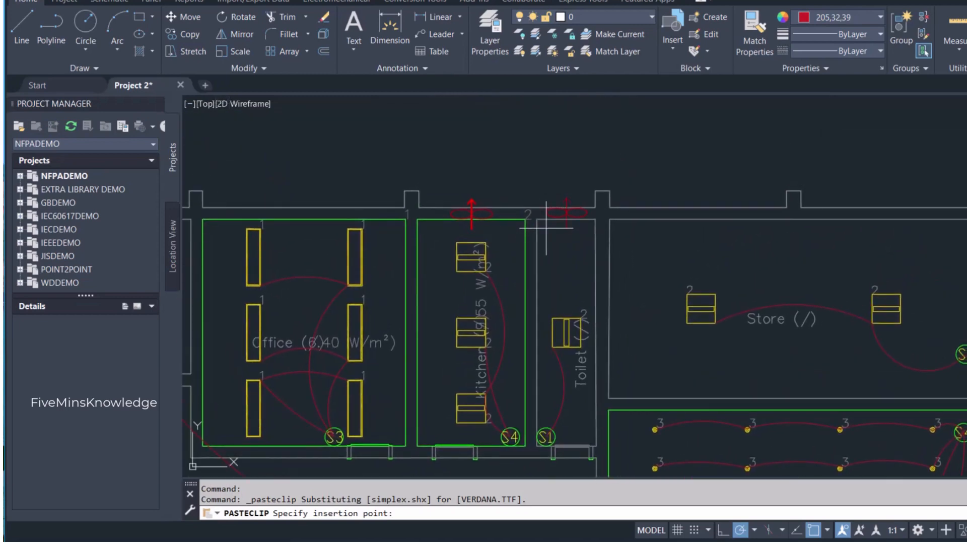
{"action": "left_click", "coordinate": [545, 228]}
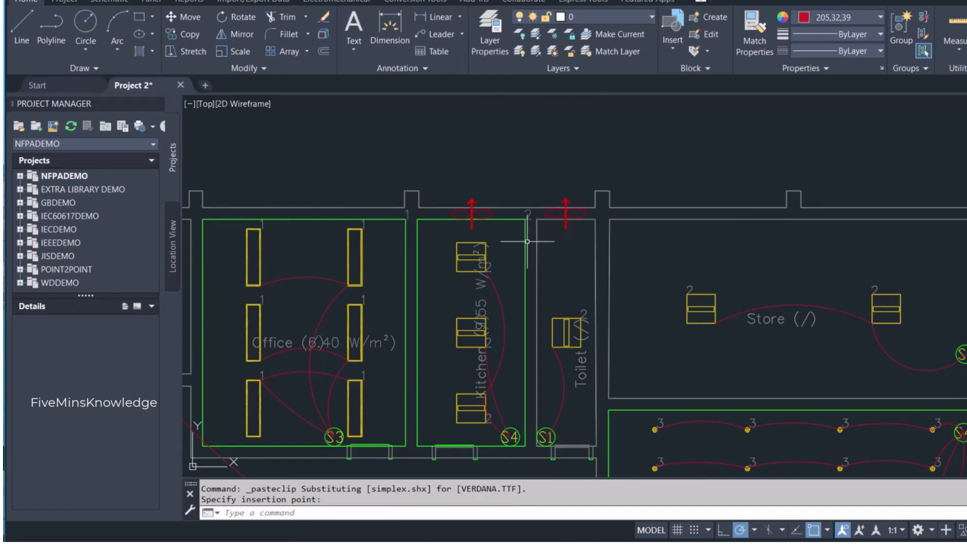
- Draw a right-bowing arc from the kitchen's exhaust fan down to the kitchen's S4 switch
{"action": "scroll", "coordinate": [526, 242], "scroll_direction": "down", "scroll_amount": 4}
{"action": "scroll", "coordinate": [534, 282], "scroll_direction": "up", "scroll_amount": 4}
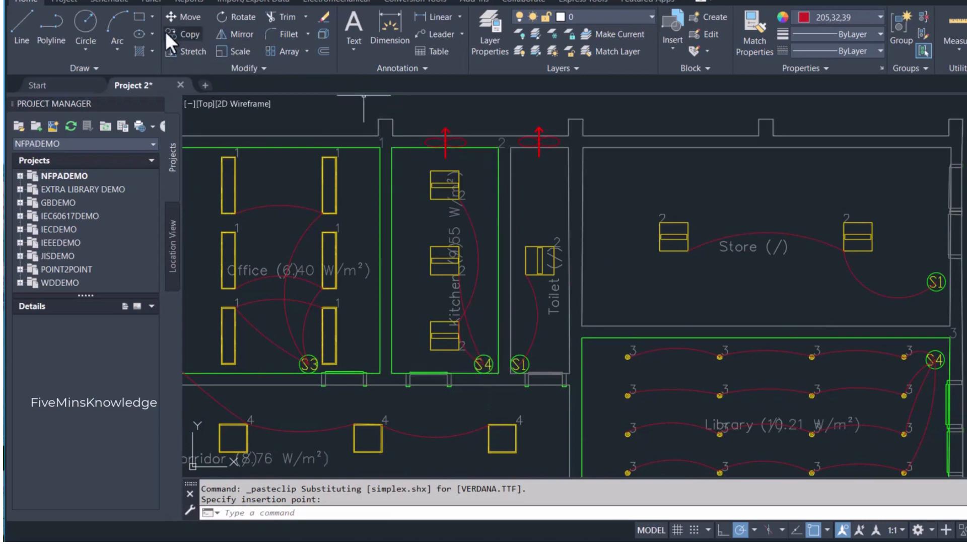
{"action": "left_click", "coordinate": [107, 24]}
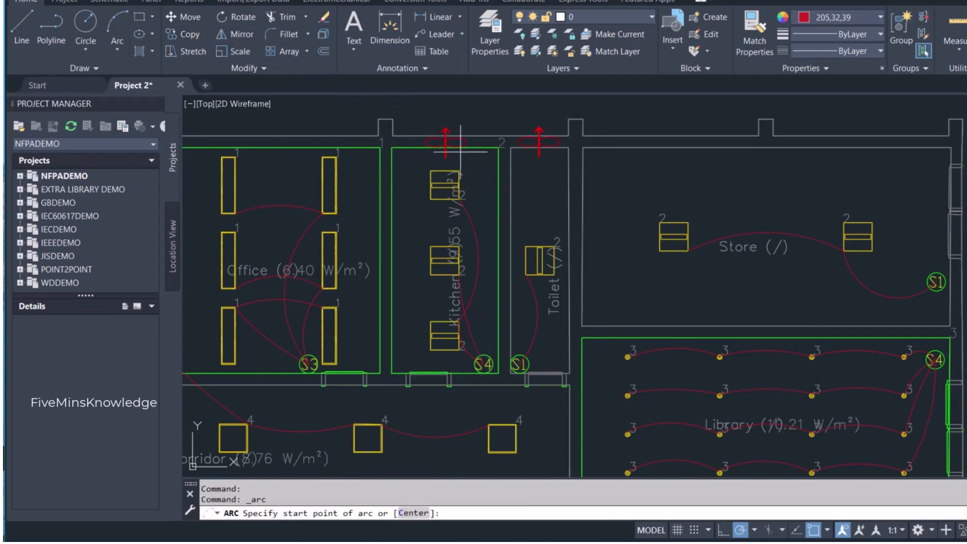
{"action": "left_click", "coordinate": [445, 143]}
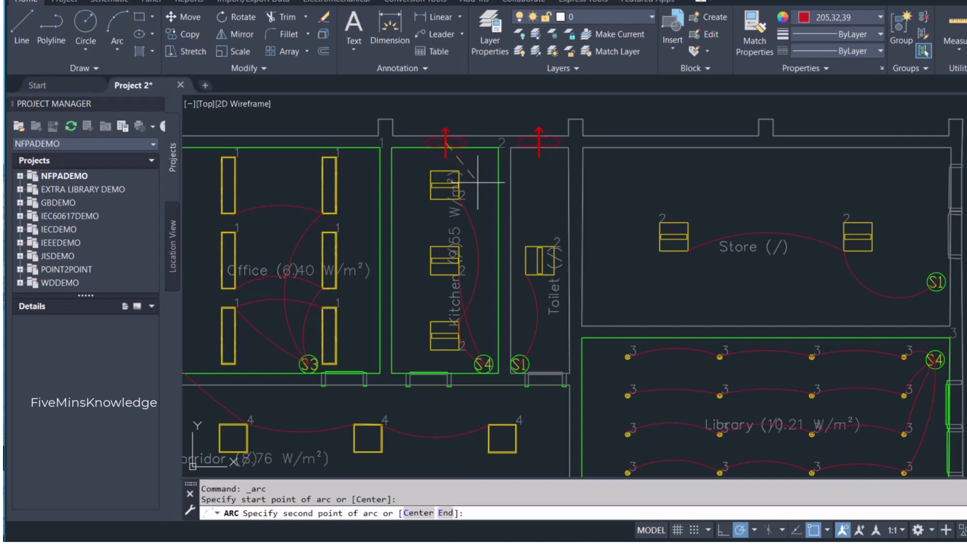
{"action": "left_click", "coordinate": [483, 213]}
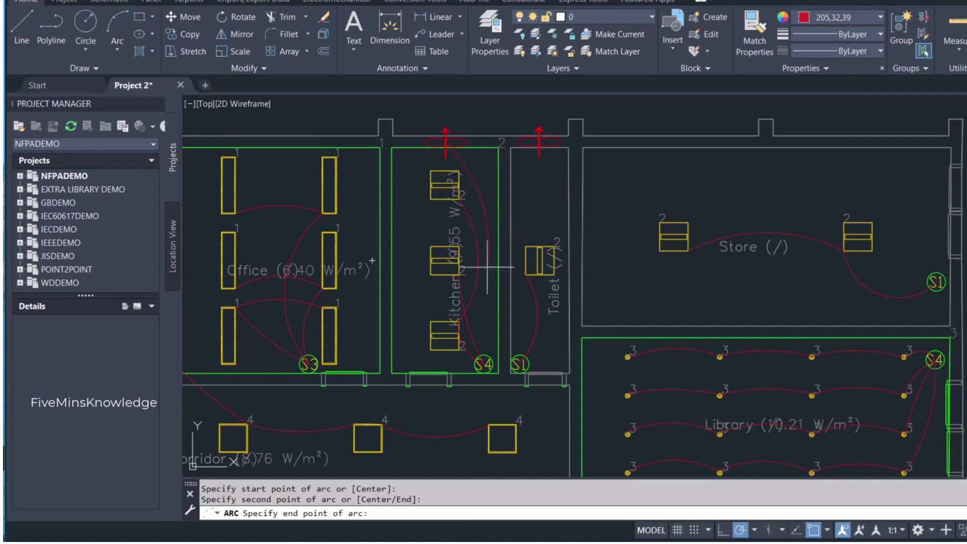
{"action": "left_click", "coordinate": [481, 359]}
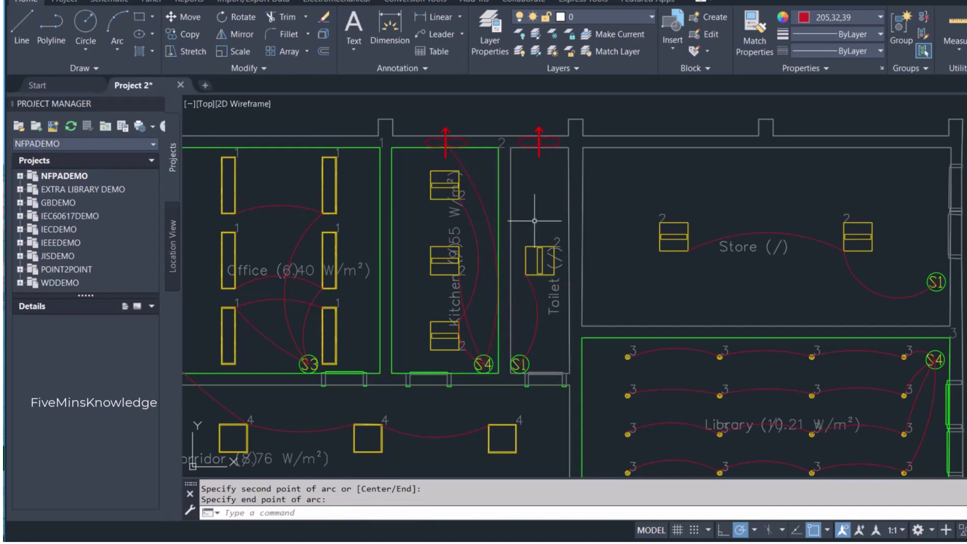
- Draw an arc from the toilet's exhaust fan down to the toilet's S1 switch and stretch its midpoint to bow further right
{"action": "key", "text": "Return"}
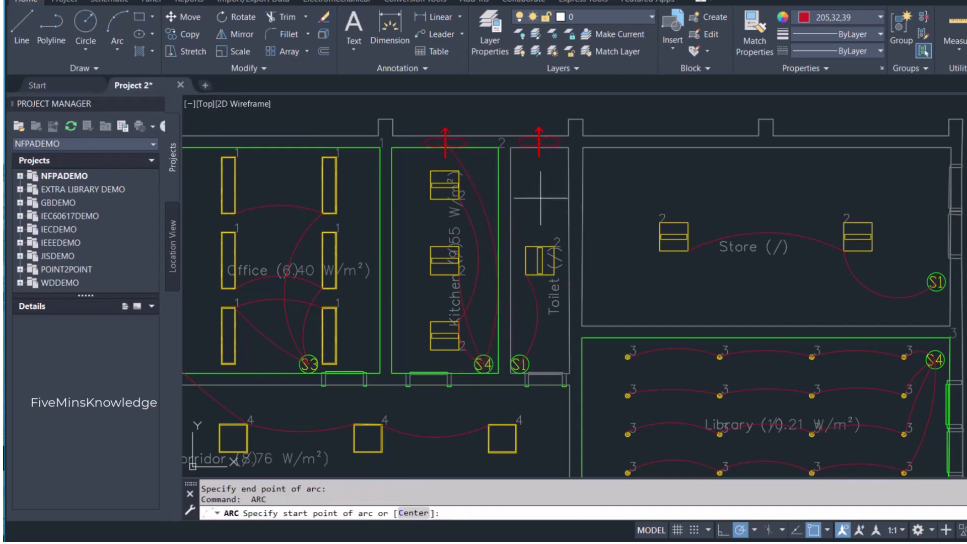
{"action": "left_click", "coordinate": [539, 143]}
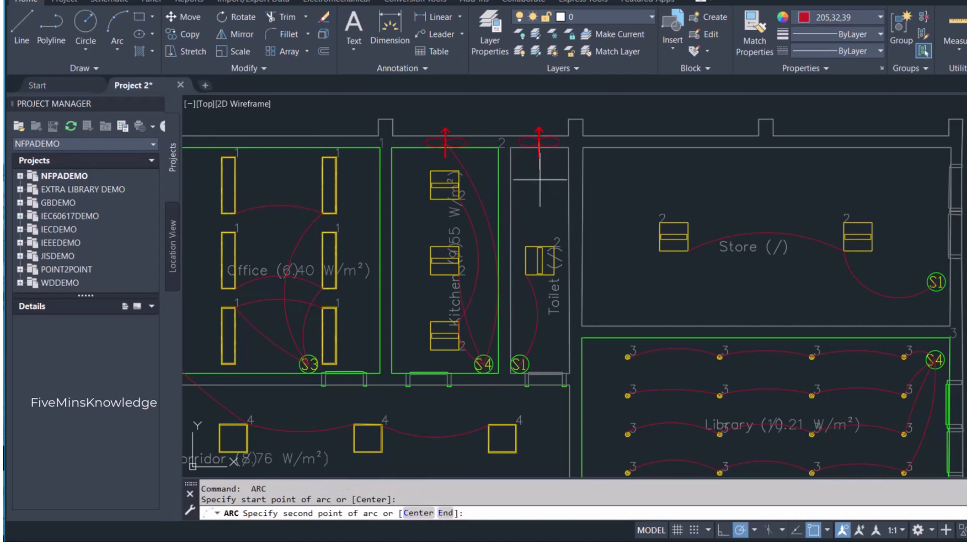
{"action": "left_click", "coordinate": [547, 228]}
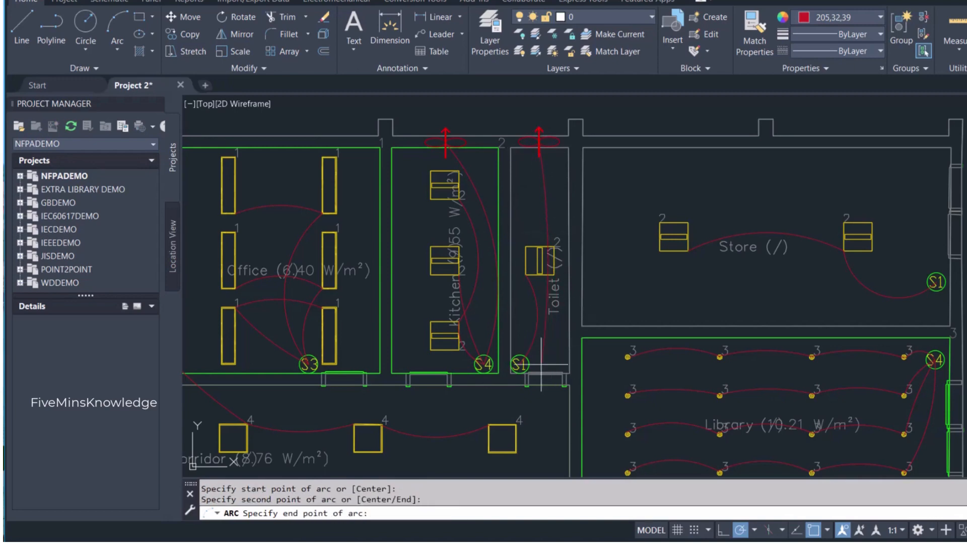
{"action": "left_click", "coordinate": [520, 363]}
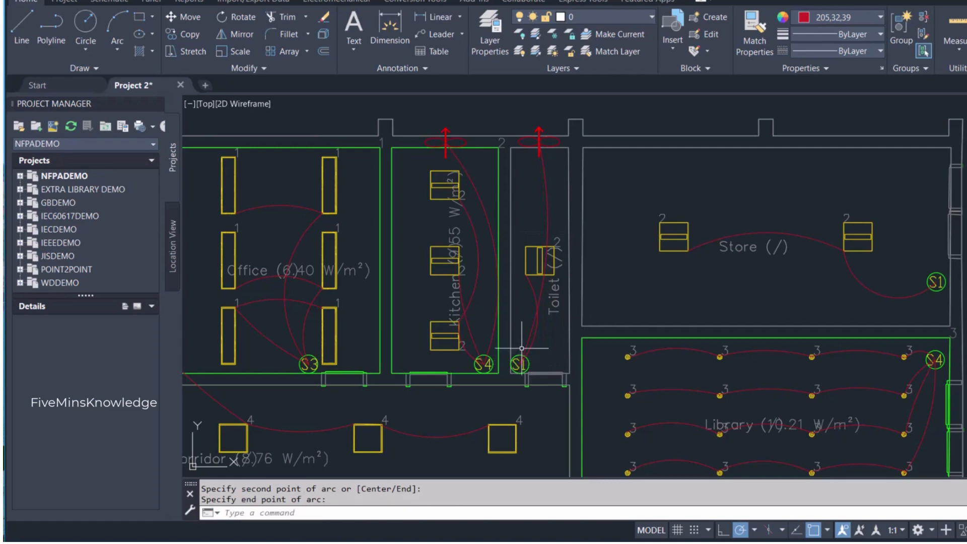
{"action": "left_click", "coordinate": [550, 230]}
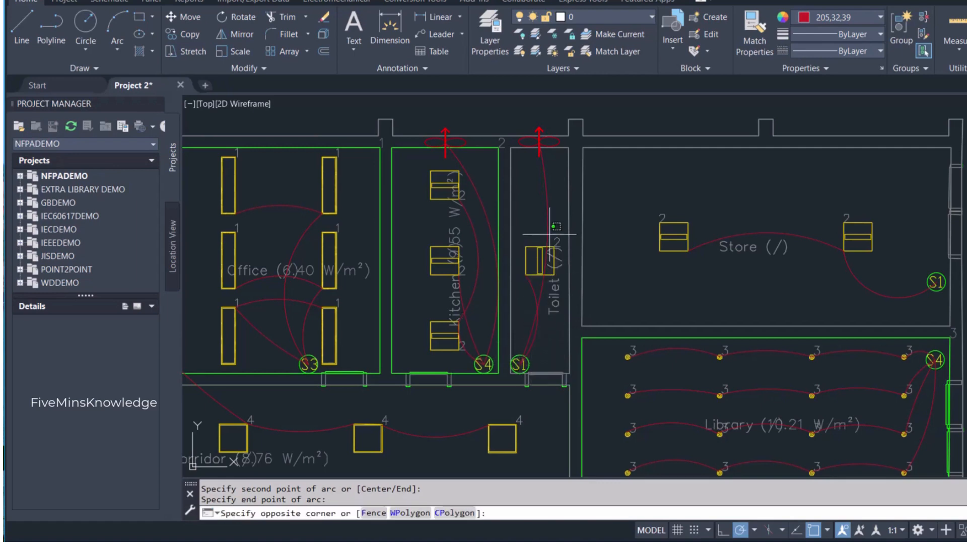
{"action": "left_click", "coordinate": [546, 236]}
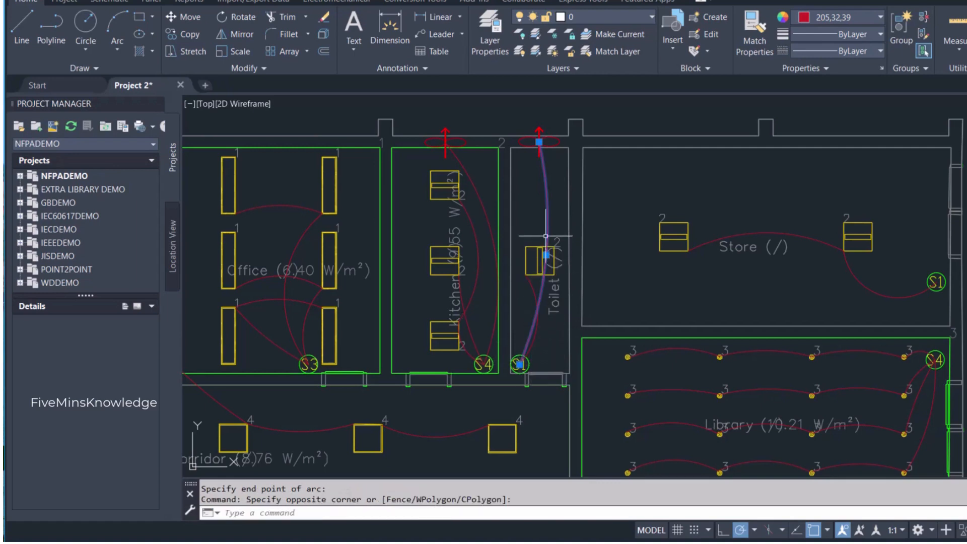
{"action": "left_click", "coordinate": [564, 262]}
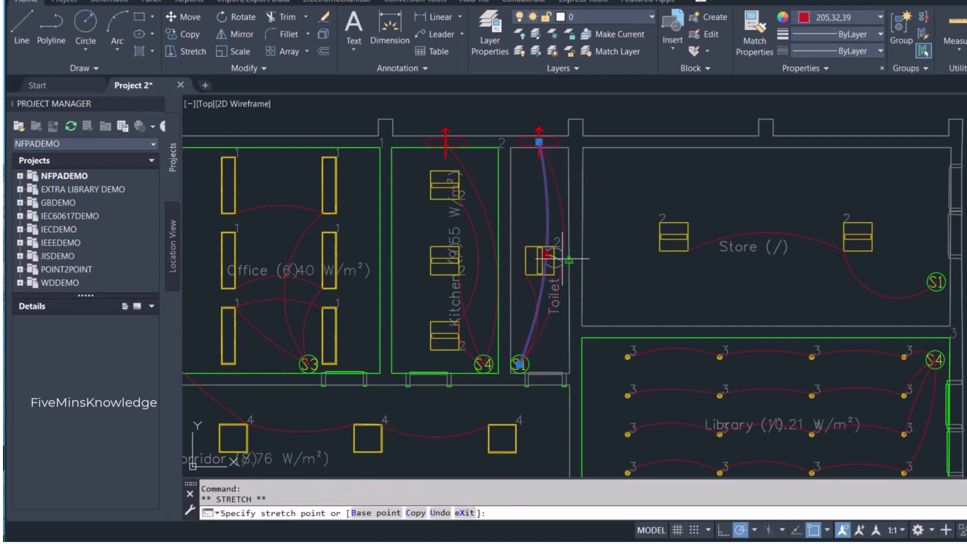
{"action": "key", "text": "Escape"}
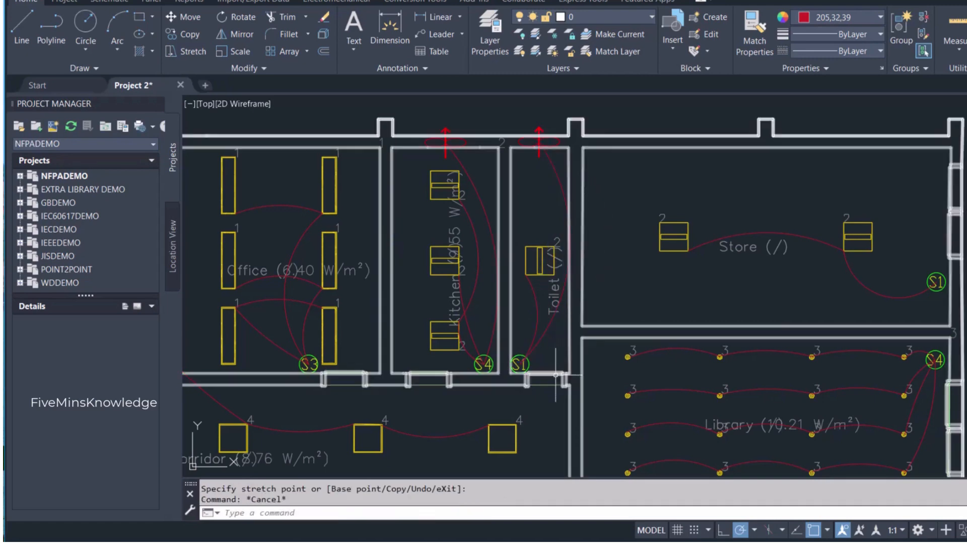
- Change the toilet switch label to S2
{"action": "scroll", "coordinate": [555, 375], "scroll_direction": "down", "scroll_amount": 2}
{"action": "middle_click_drag", "start_coordinate": [560, 392], "coordinate": [655, 357]}
{"action": "scroll", "coordinate": [625, 345], "scroll_direction": "up", "scroll_amount": 2}
{"action": "double_click", "coordinate": [624, 343]}
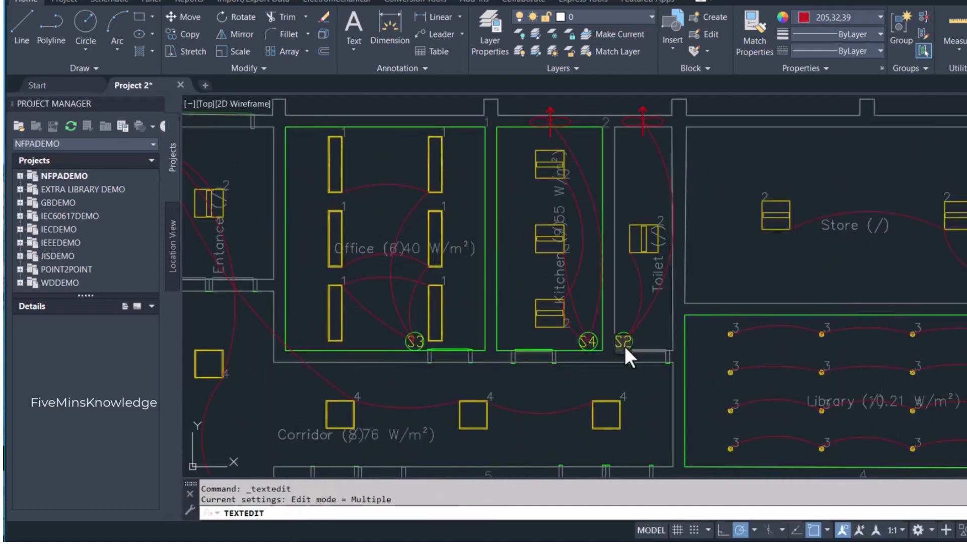
{"action": "left_click", "coordinate": [657, 334]}
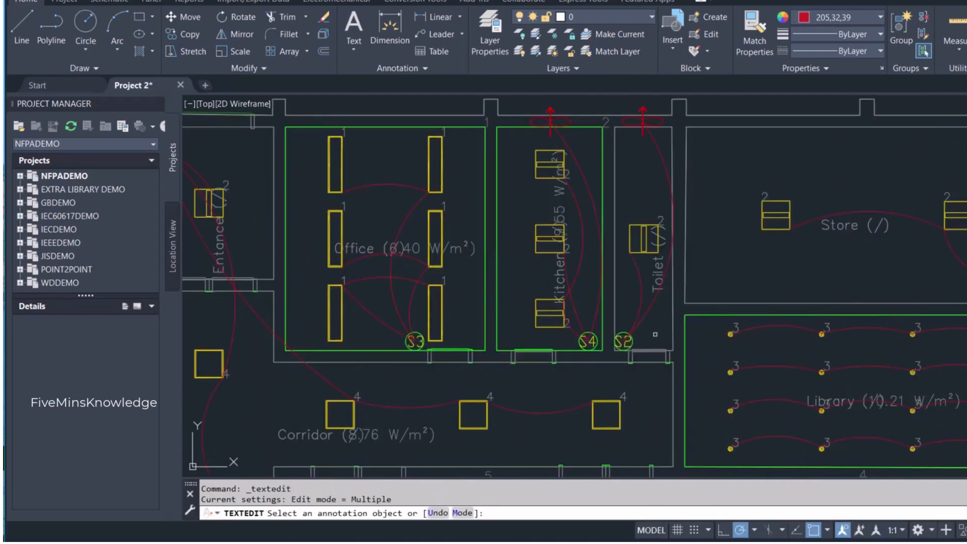
{"action": "key", "text": "Escape"}
- Change the kitchen switch label to S3
{"action": "scroll", "coordinate": [615, 337], "scroll_direction": "up", "scroll_amount": 1}
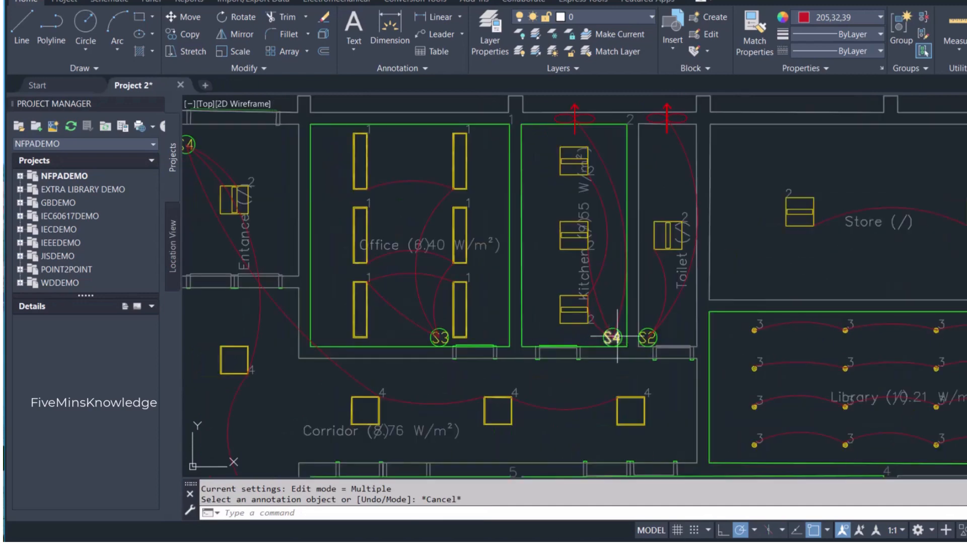
{"action": "scroll", "coordinate": [618, 336], "scroll_direction": "up", "scroll_amount": 1}
{"action": "double_click", "coordinate": [617, 336]}
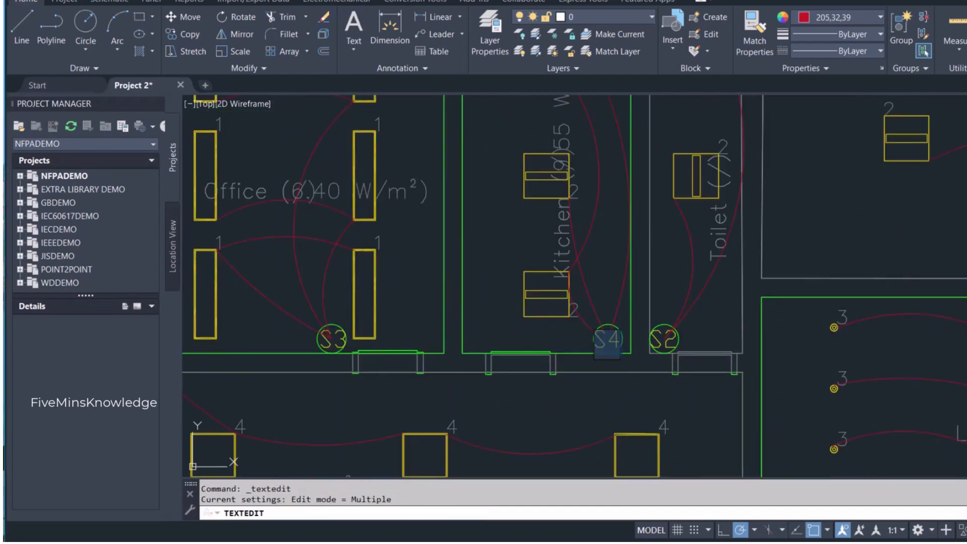
{"action": "left_click", "coordinate": [618, 383]}
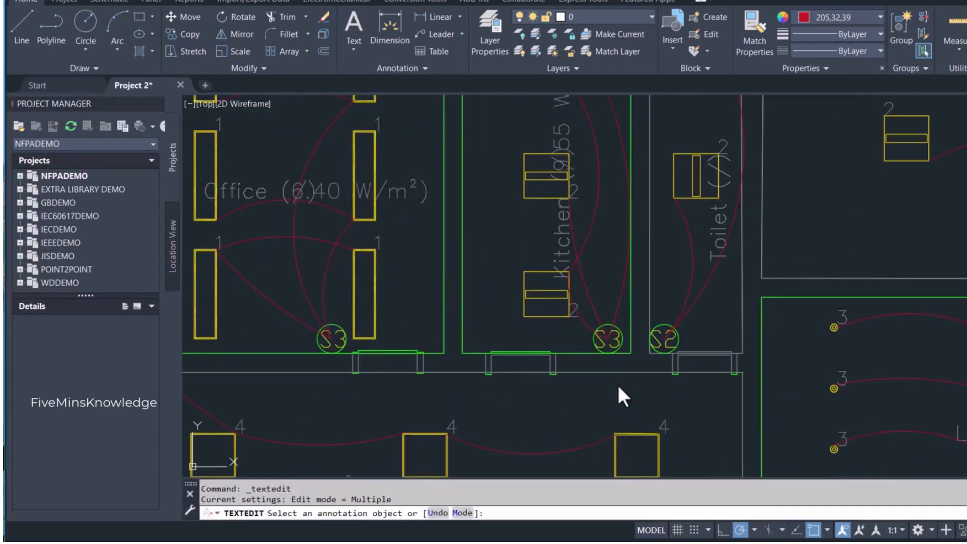
{"action": "scroll", "coordinate": [622, 385], "scroll_direction": "down", "scroll_amount": 3}
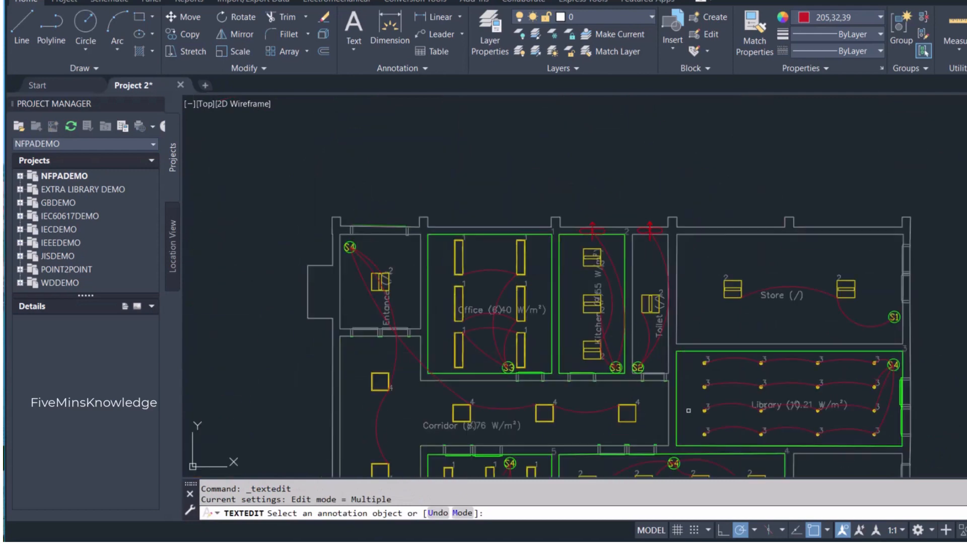
{"action": "key", "text": "Escape"}
- Lock the DLX_FL0_LUM luminaire layer
{"action": "scroll", "coordinate": [672, 353], "scroll_direction": "down", "scroll_amount": 2}
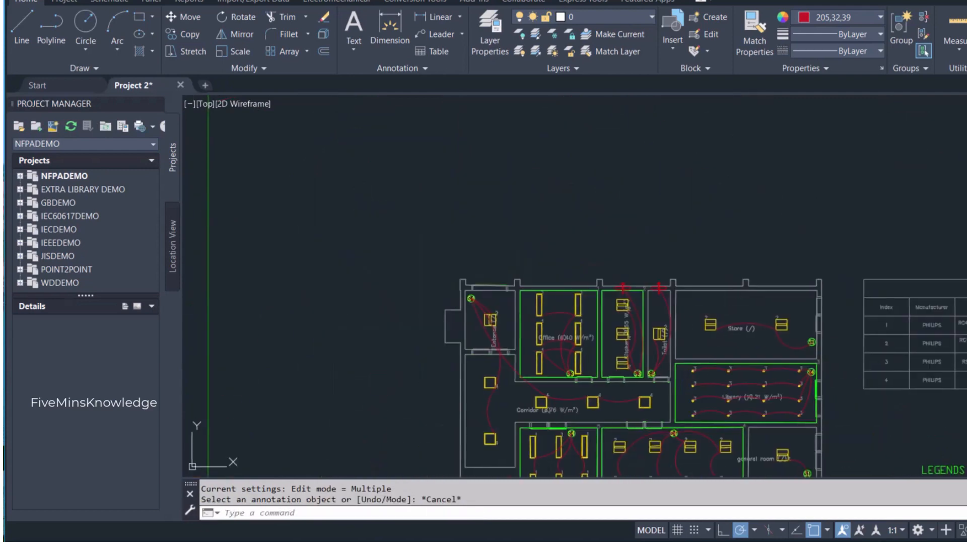
{"action": "middle_click_drag", "start_coordinate": [736, 235], "coordinate": [699, 127]}
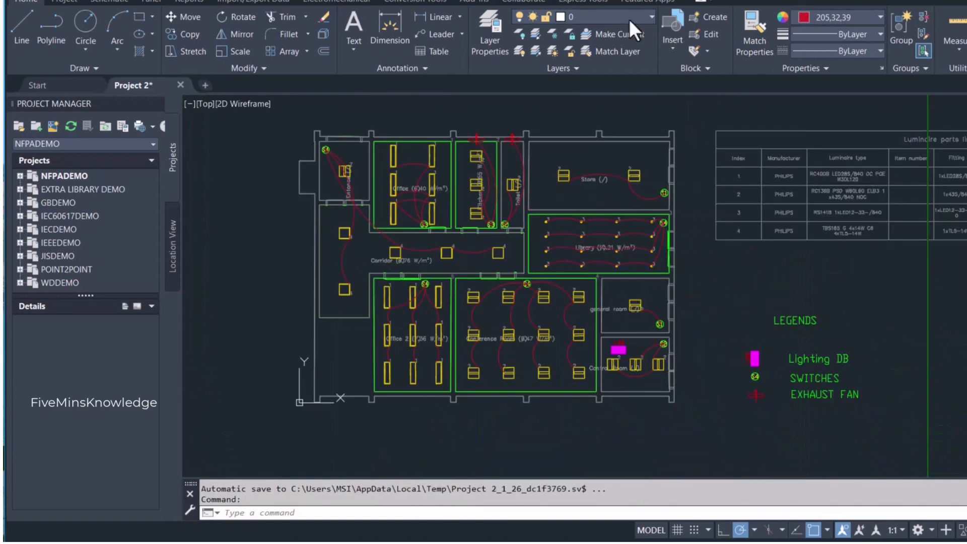
{"action": "left_click", "coordinate": [630, 19]}
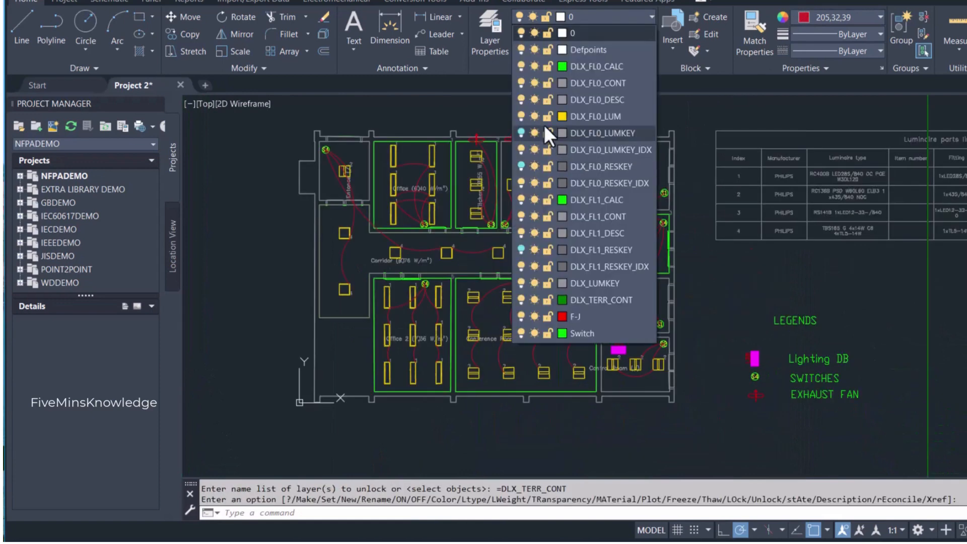
{"action": "left_click", "coordinate": [546, 117]}
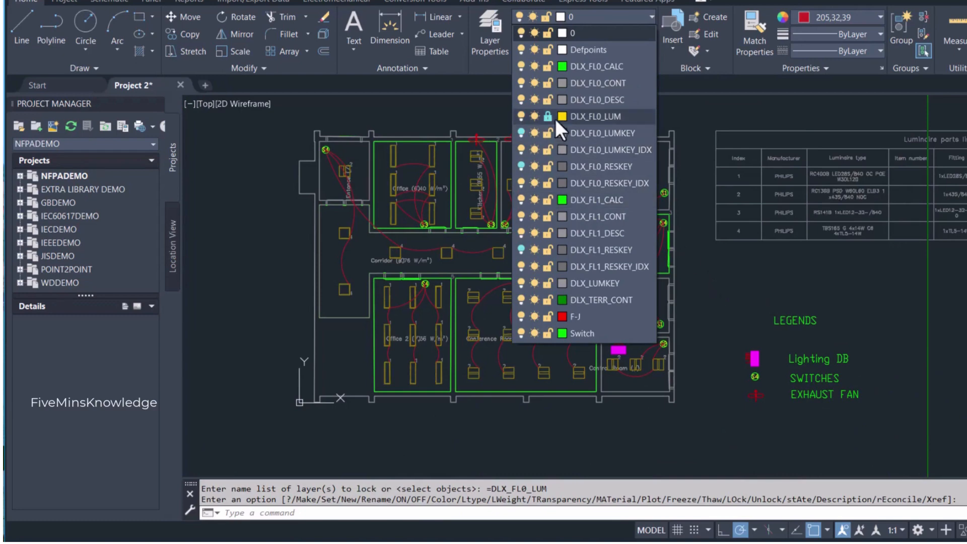
{"action": "left_click", "coordinate": [546, 116]}
{"action": "left_click", "coordinate": [546, 116]}
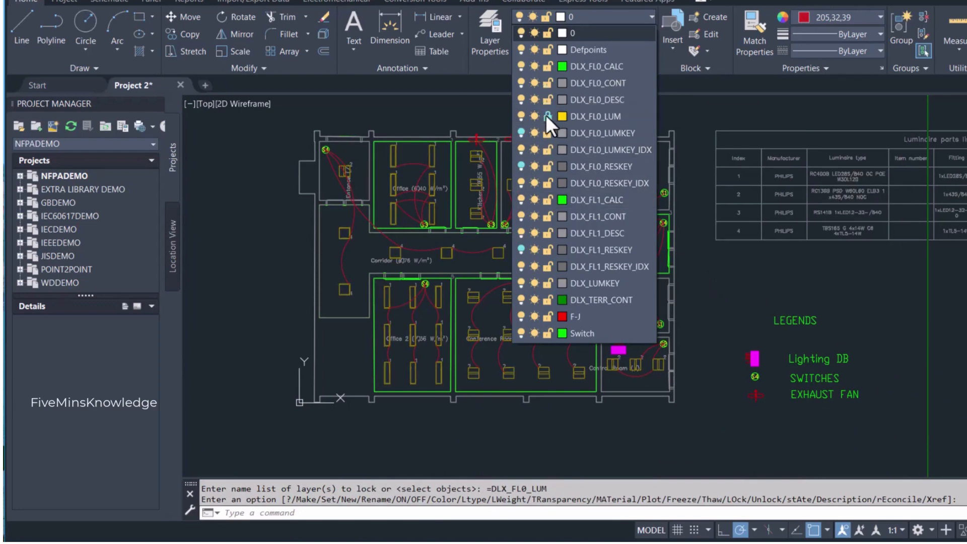
{"action": "left_click", "coordinate": [709, 279]}
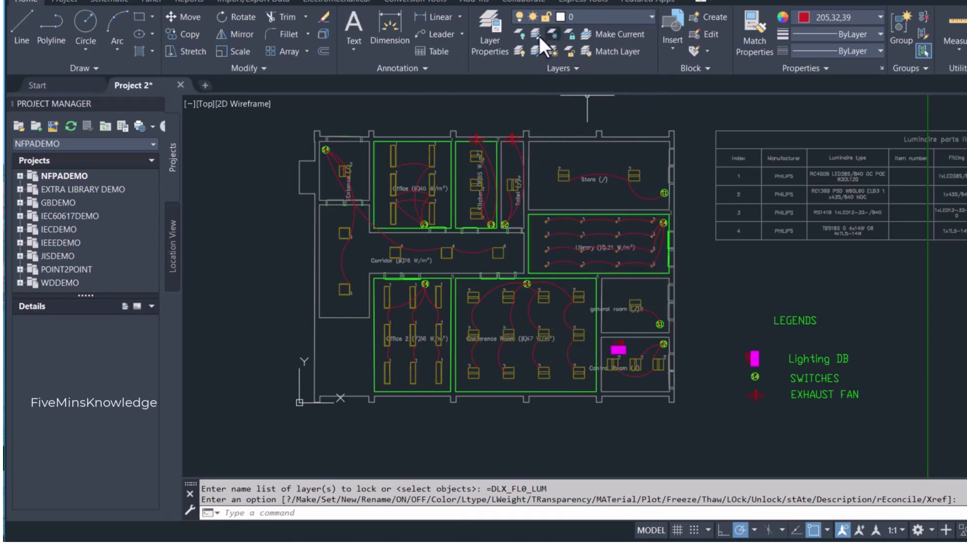
{"action": "scroll", "coordinate": [401, 176], "scroll_direction": "up", "scroll_amount": 2}
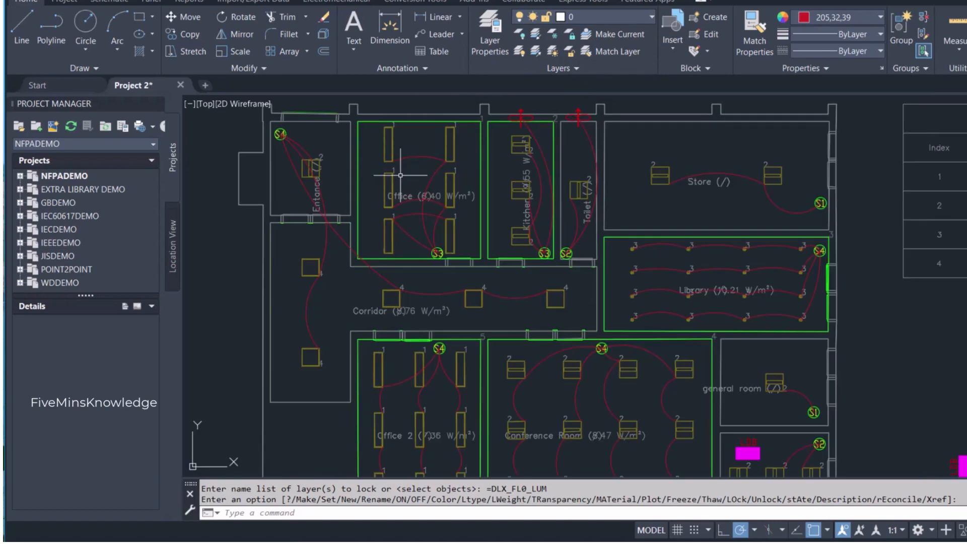
{"action": "scroll", "coordinate": [400, 172], "scroll_direction": "down", "scroll_amount": 2}
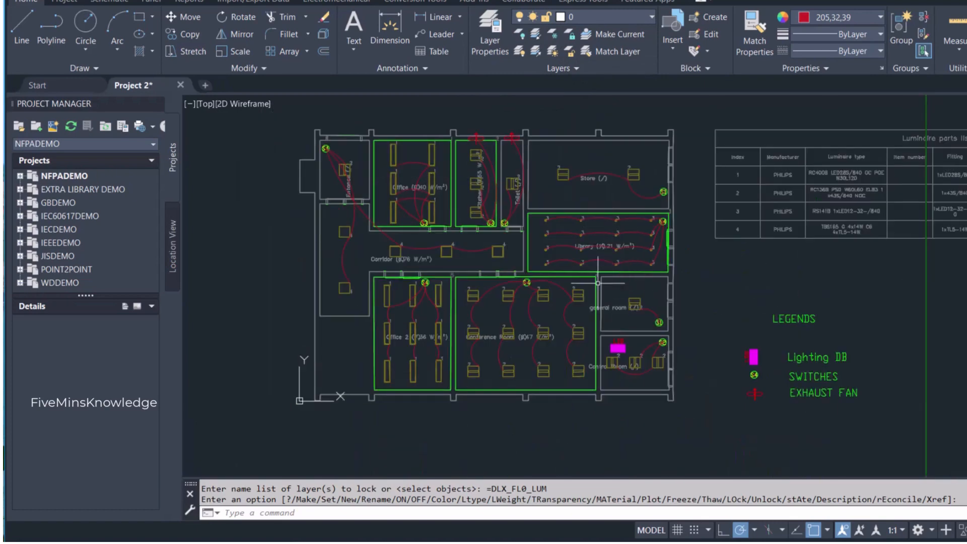
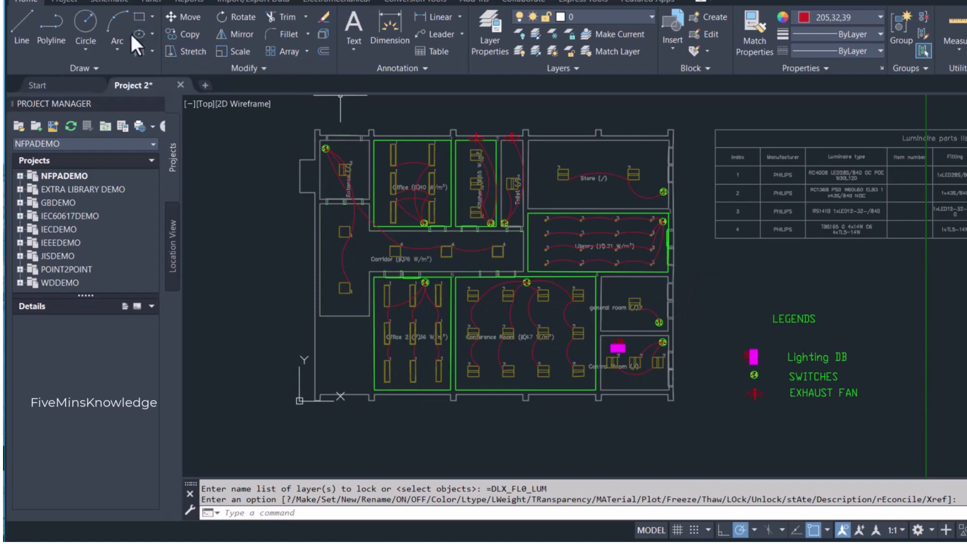
- Draw a three-point wiring arc from the entrance's S4 switch to the S3 switch in the upper office
{"action": "left_click", "coordinate": [118, 23]}
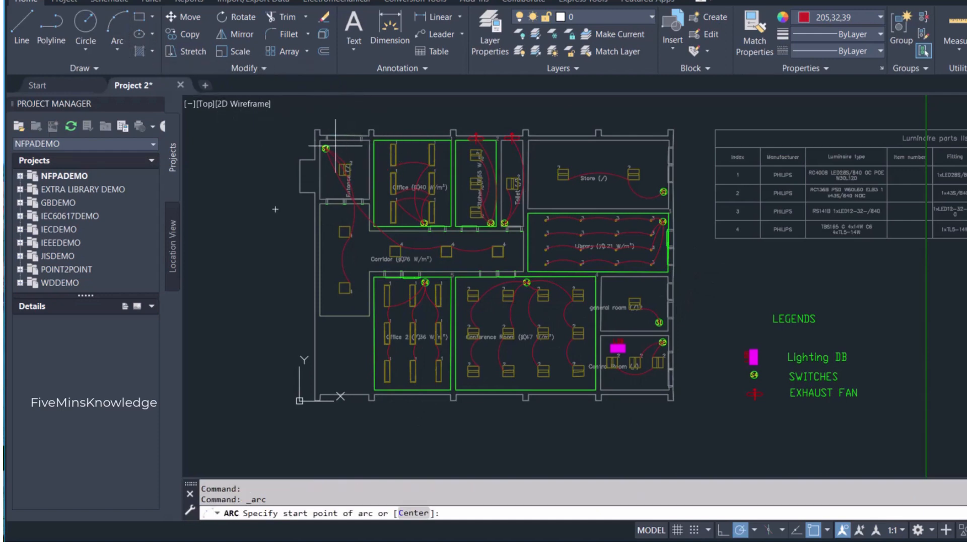
{"action": "scroll", "coordinate": [326, 149], "scroll_direction": "up", "scroll_amount": 5}
{"action": "left_click", "coordinate": [319, 149]}
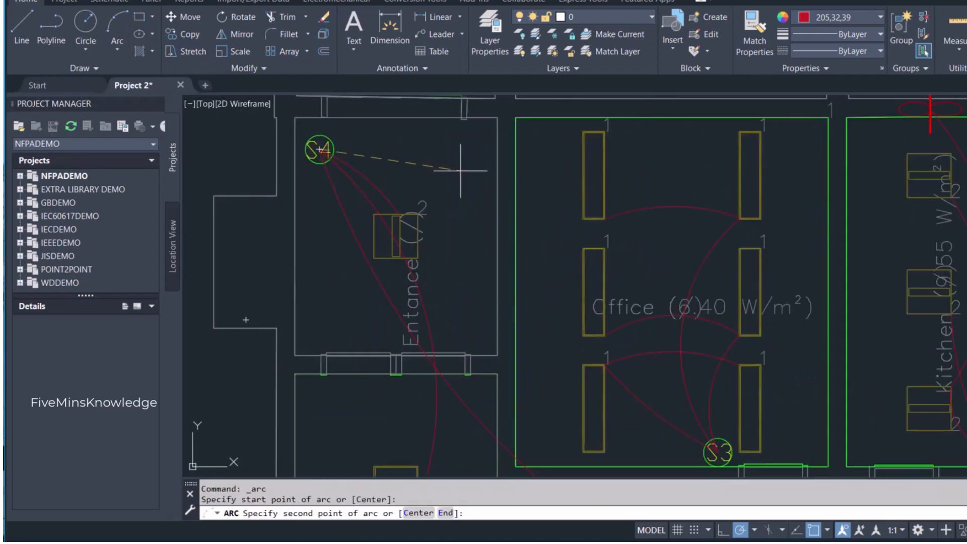
{"action": "scroll", "coordinate": [473, 174], "scroll_direction": "down", "scroll_amount": 5}
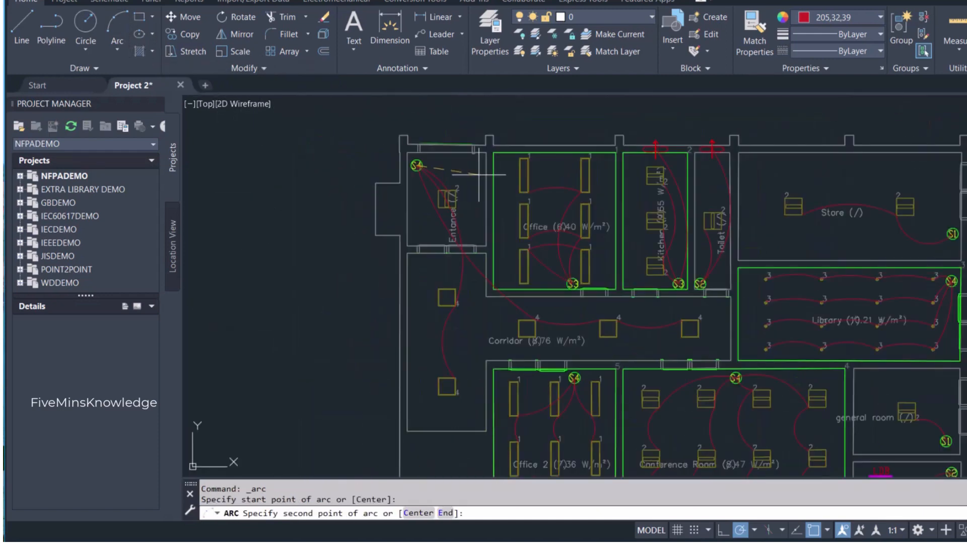
{"action": "left_click", "coordinate": [487, 227]}
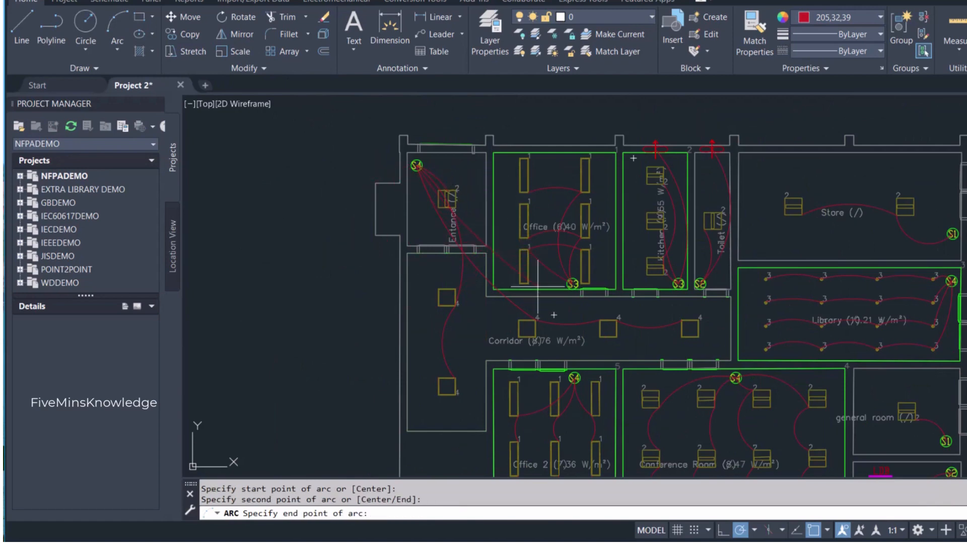
{"action": "scroll", "coordinate": [570, 288], "scroll_direction": "up", "scroll_amount": 4}
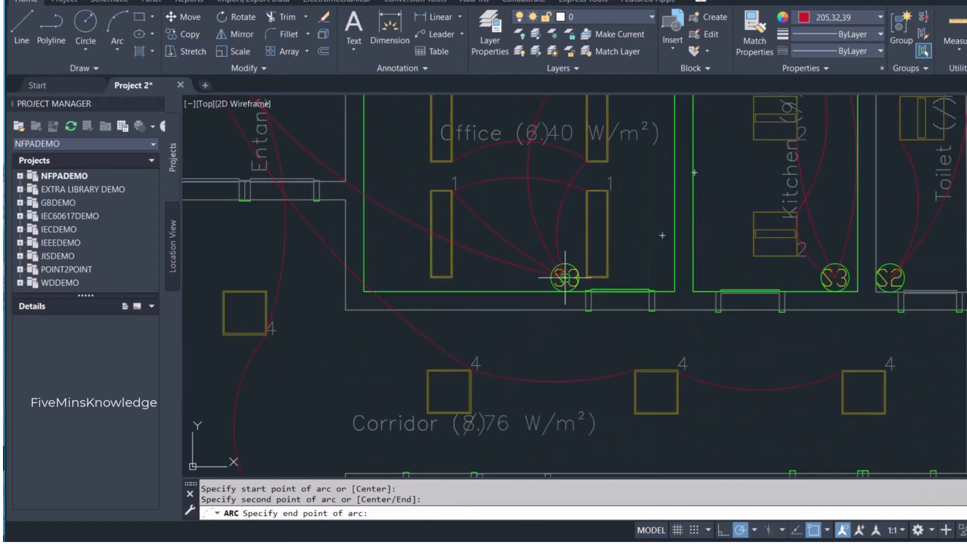
{"action": "left_click", "coordinate": [573, 285]}
{"action": "scroll", "coordinate": [564, 279], "scroll_direction": "down", "scroll_amount": 4}
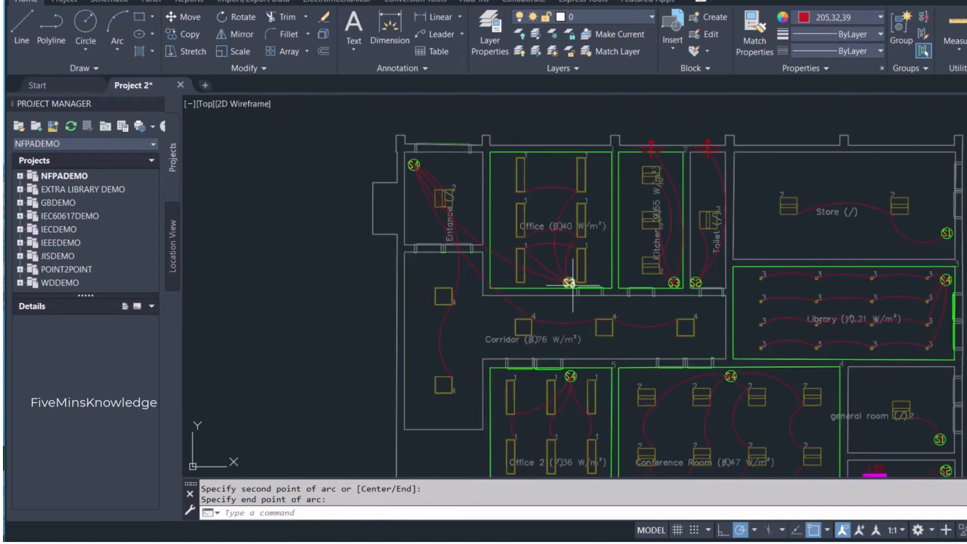
- Draw a slightly upward-bowed wiring arc from the upper office's S3 switch to the kitchen's S3 switch
{"action": "key", "text": "Return"}
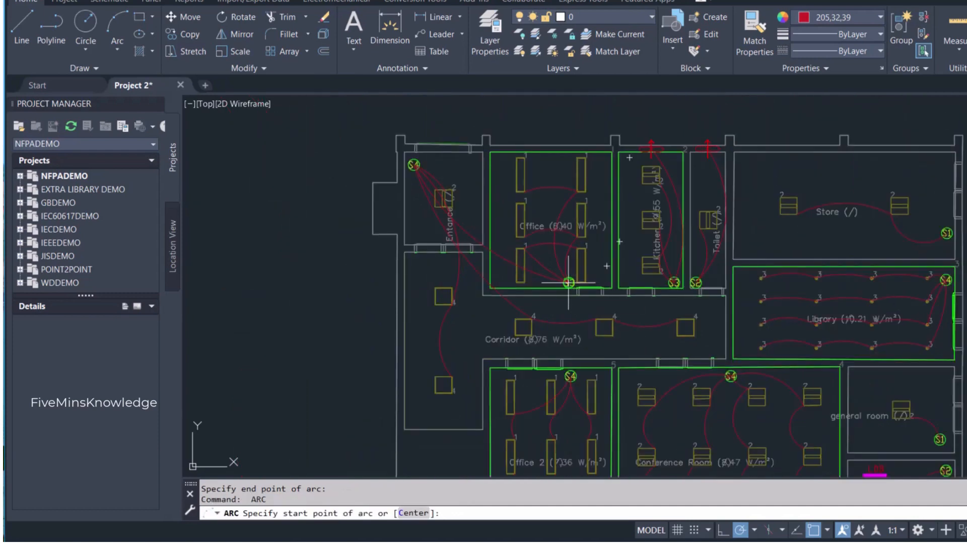
{"action": "scroll", "coordinate": [568, 283], "scroll_direction": "up", "scroll_amount": 4}
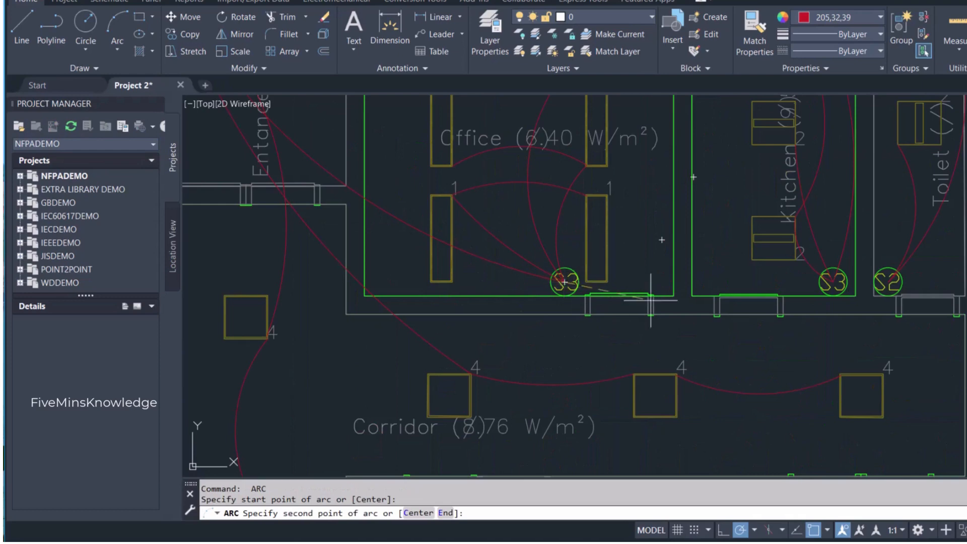
{"action": "left_click", "coordinate": [716, 266]}
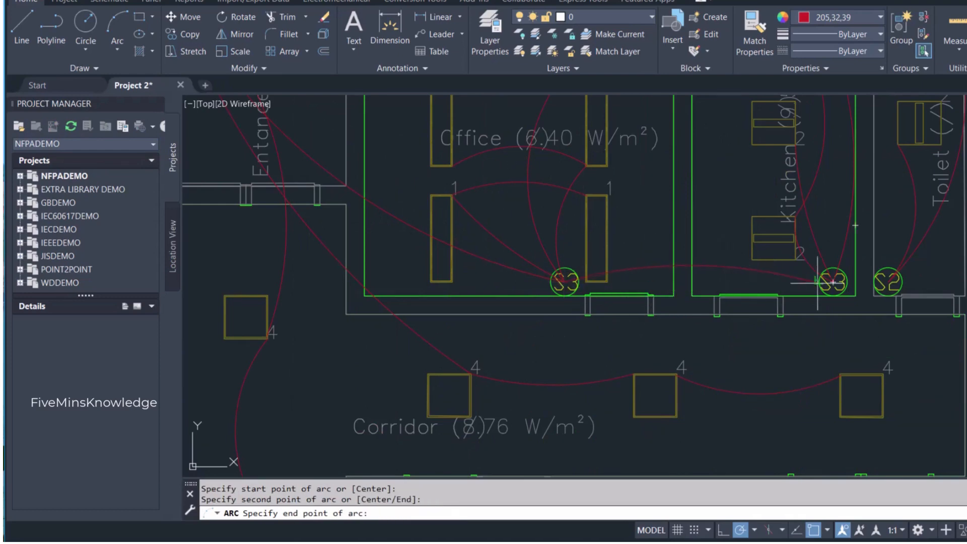
{"action": "left_click", "coordinate": [833, 281]}
{"action": "scroll", "coordinate": [506, 257], "scroll_direction": "down", "scroll_amount": 4}
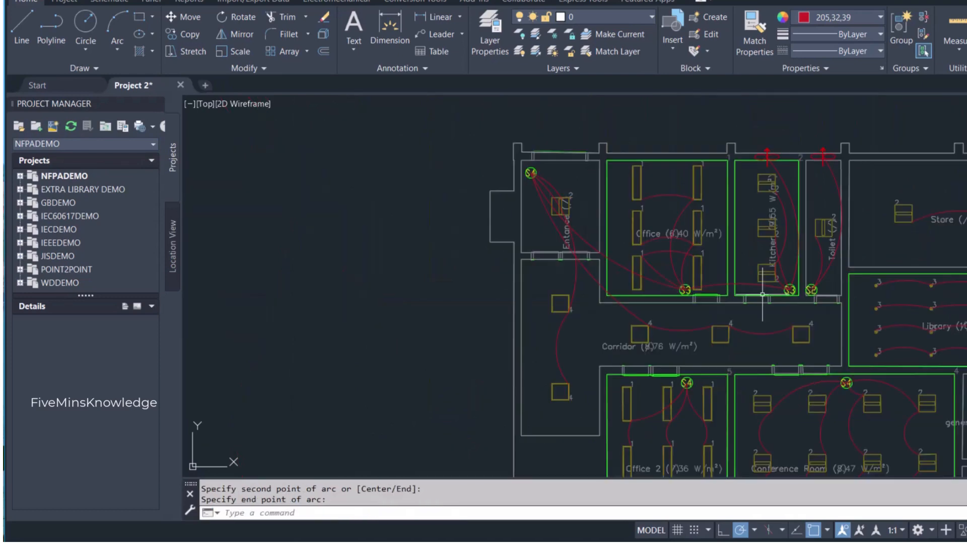
- Draw a polyline from the kitchen's S3 switch down into the corridor, ending in a small triangular arrowhead
{"action": "scroll", "coordinate": [506, 257], "scroll_direction": "up", "scroll_amount": 1}
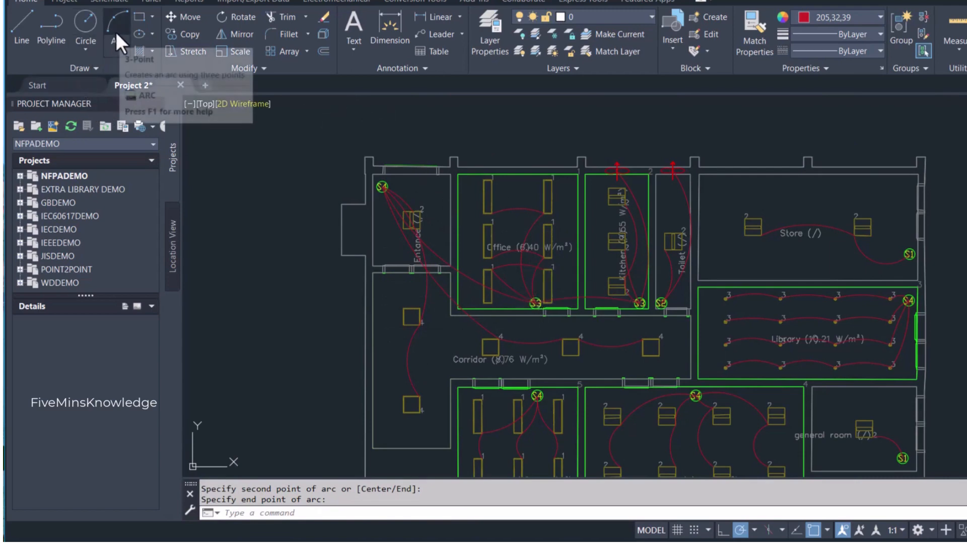
{"action": "left_click", "coordinate": [53, 27]}
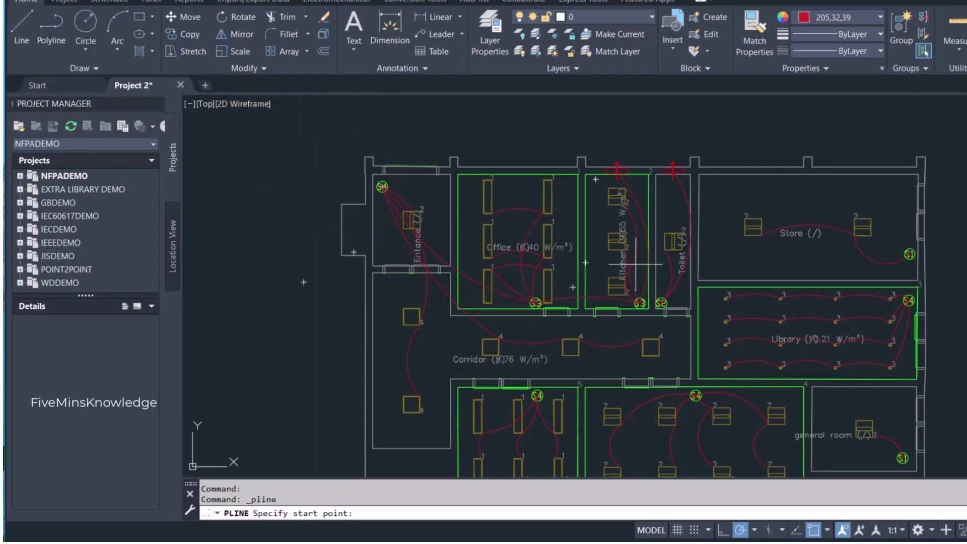
{"action": "scroll", "coordinate": [648, 304], "scroll_direction": "up", "scroll_amount": 6}
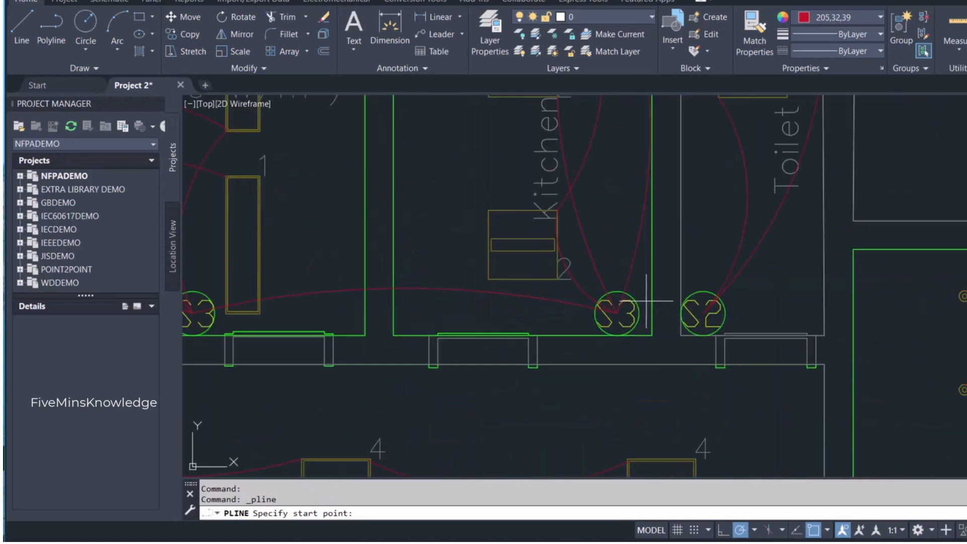
{"action": "left_click", "coordinate": [617, 313]}
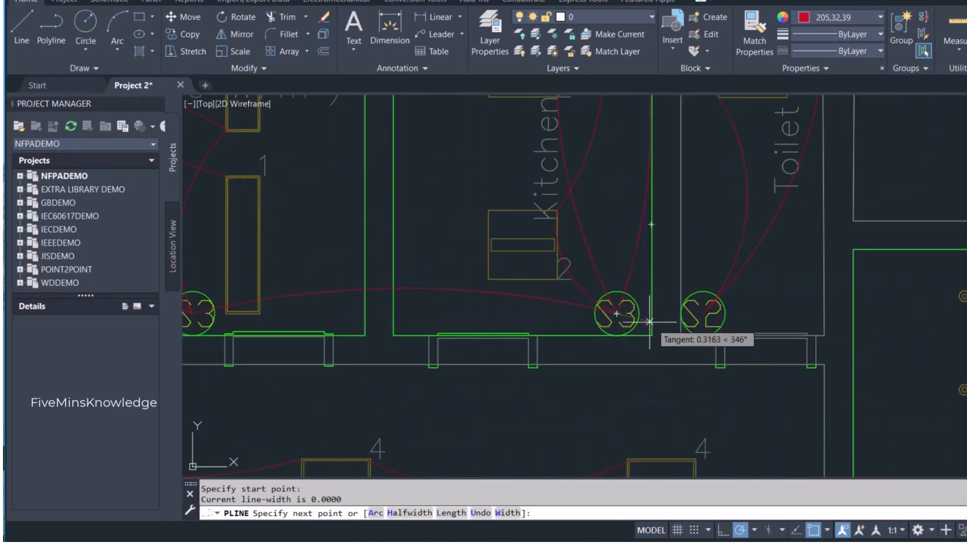
{"action": "left_click", "coordinate": [607, 339]}
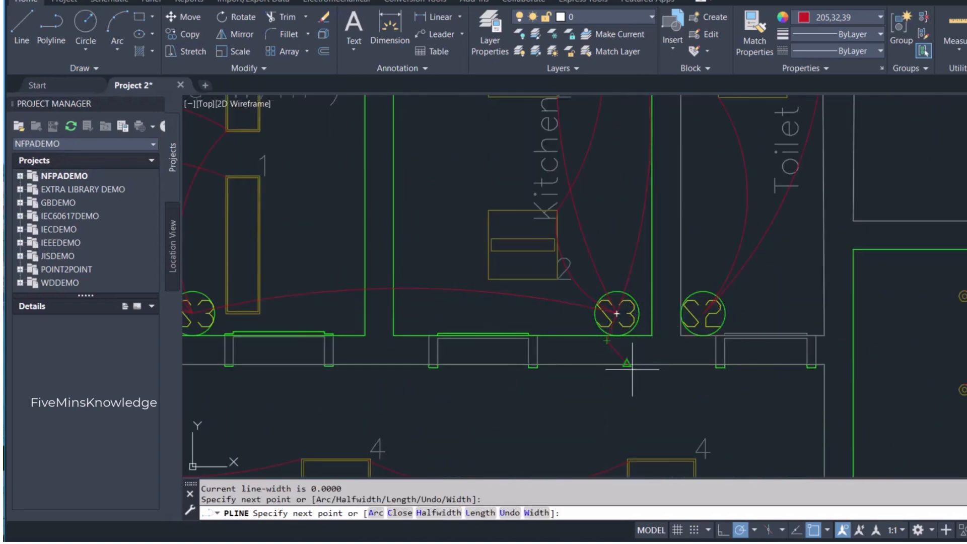
{"action": "left_click", "coordinate": [639, 383]}
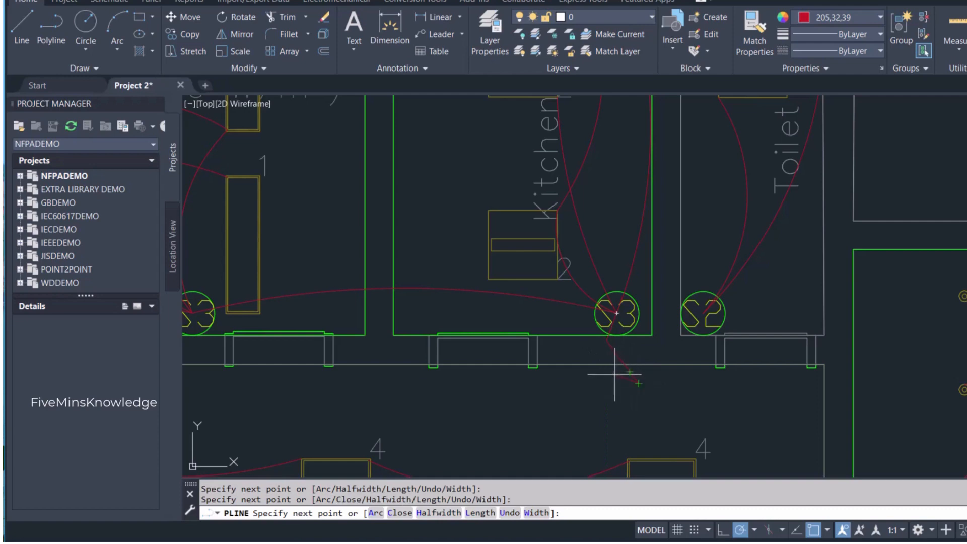
{"action": "left_click", "coordinate": [619, 383]}
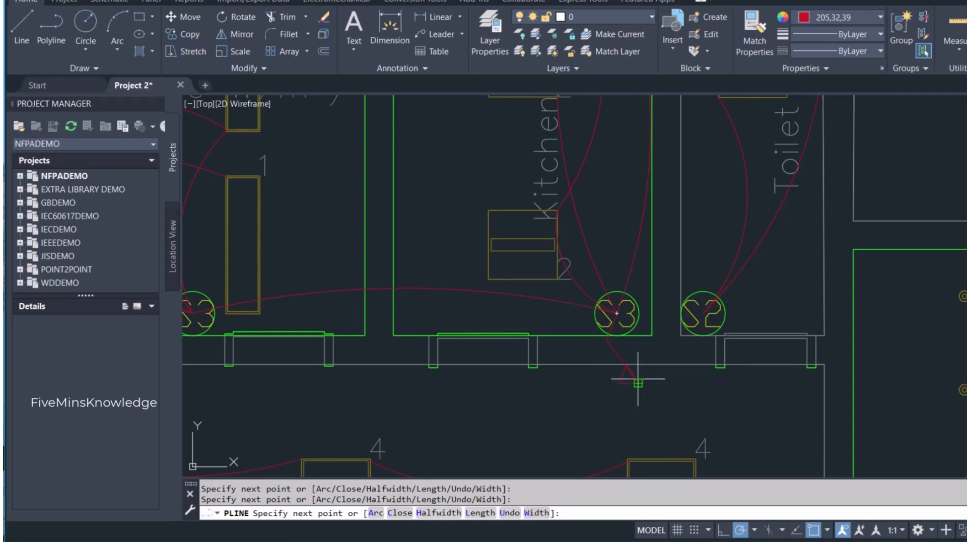
{"action": "key", "text": "Escape"}
{"action": "scroll", "coordinate": [653, 383], "scroll_direction": "down", "scroll_amount": 5}
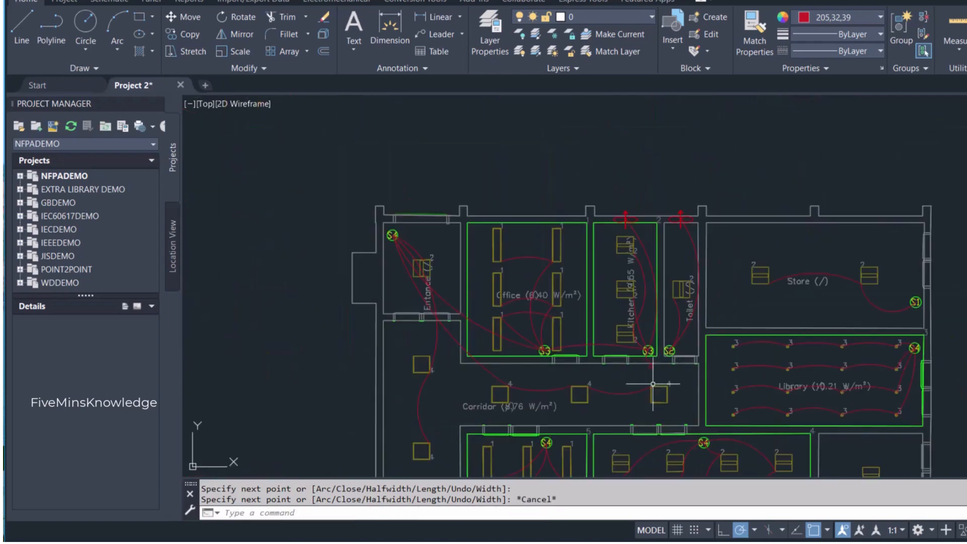
- Stretch the upper vertex of the polyline's arrowhead below the kitchen switch up and to the right
{"action": "scroll", "coordinate": [653, 384], "scroll_direction": "up", "scroll_amount": 10}
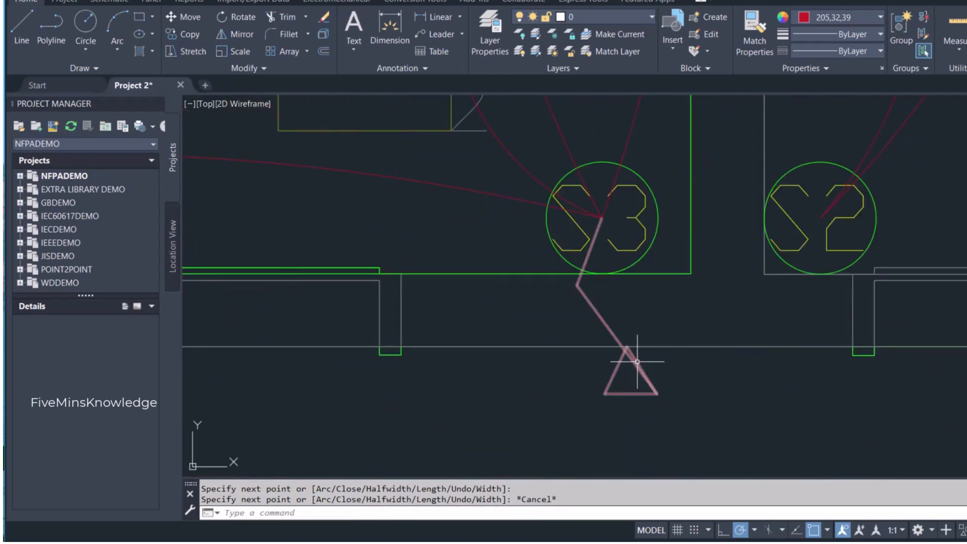
{"action": "left_click", "coordinate": [637, 361]}
{"action": "left_click", "coordinate": [626, 346]}
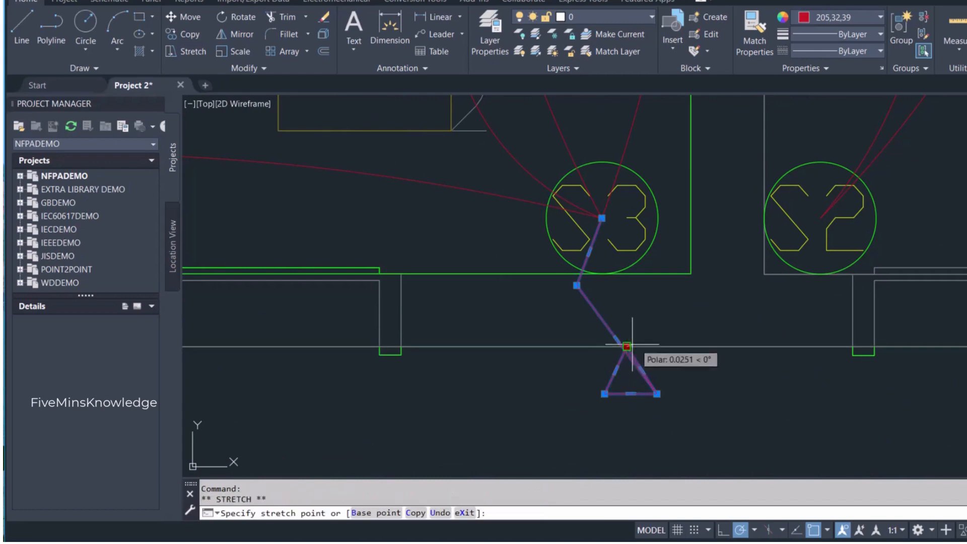
{"action": "left_click", "coordinate": [660, 338]}
{"action": "key", "text": "Escape"}
{"action": "scroll", "coordinate": [573, 270], "scroll_direction": "down", "scroll_amount": 8}
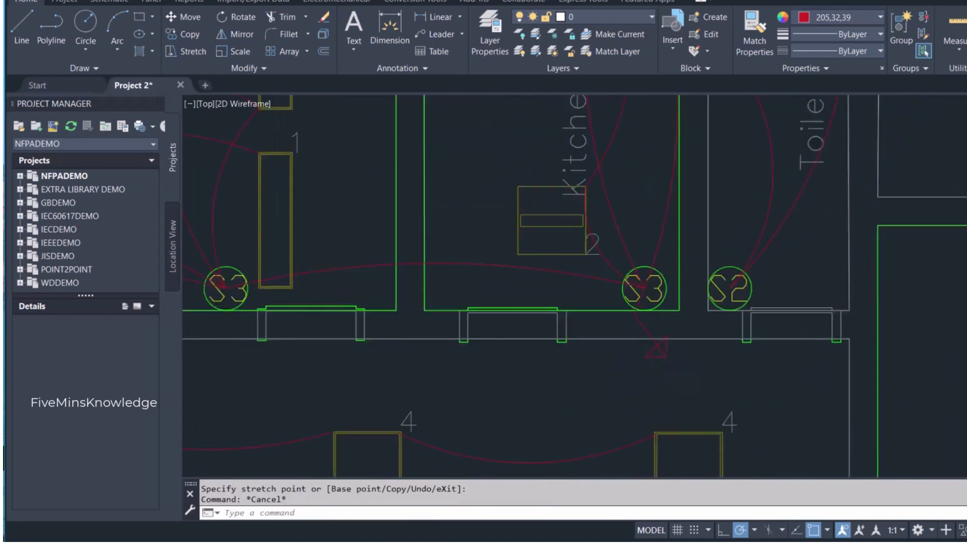
- Copy the control room's LDB label to just below the arrowhead in the corridor and change its text to "LDB- R"
{"action": "middle_click_drag", "start_coordinate": [572, 270], "coordinate": [566, 208]}
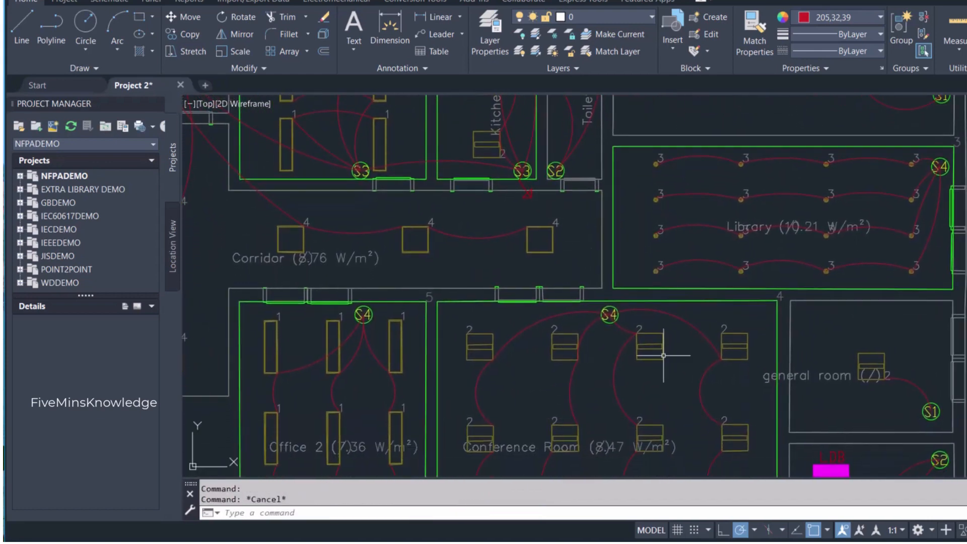
{"action": "left_click", "coordinate": [843, 456]}
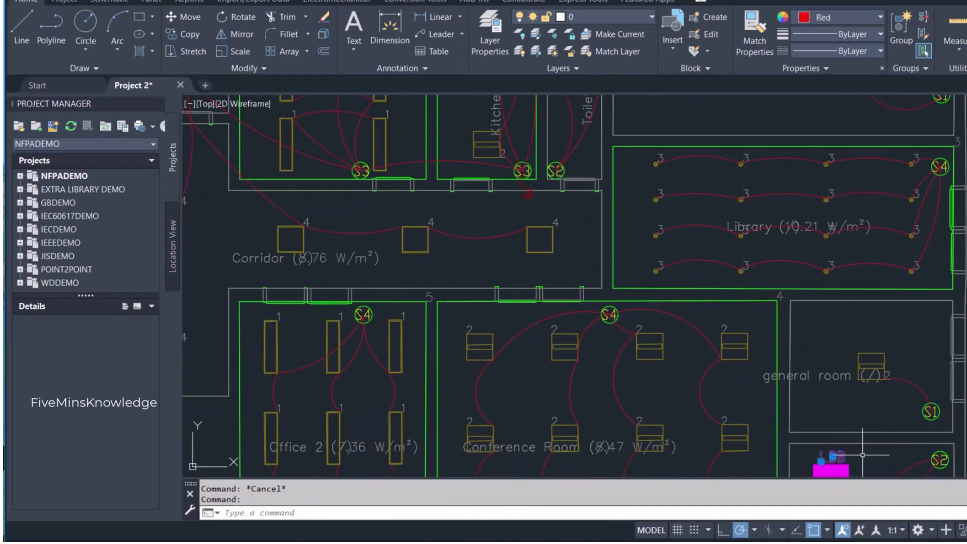
{"action": "key", "text": "ctrl+v"}
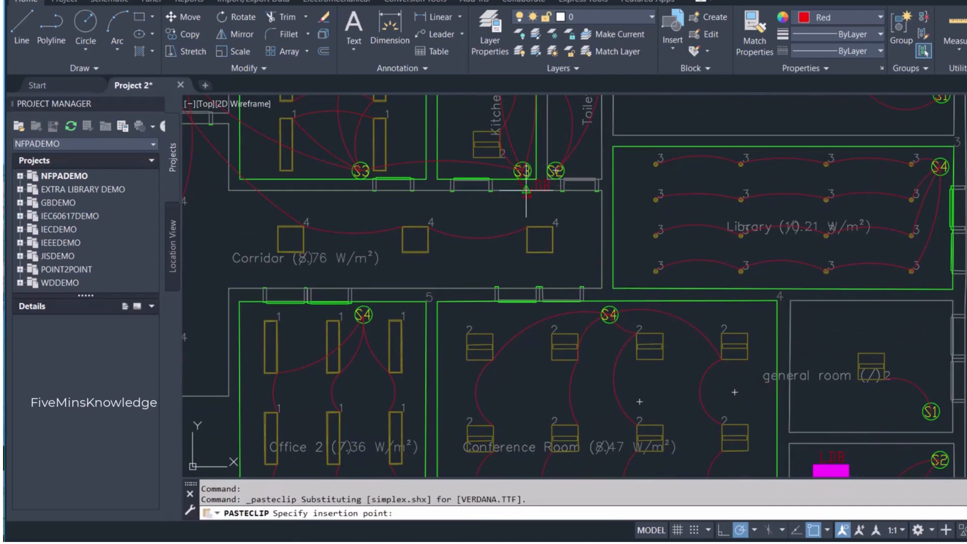
{"action": "left_click", "coordinate": [522, 213]}
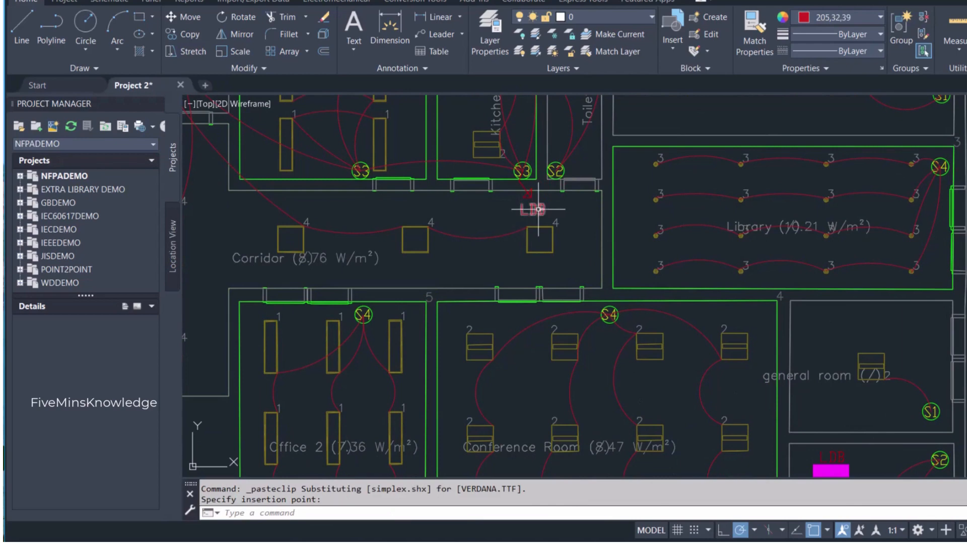
{"action": "double_click", "coordinate": [539, 210]}
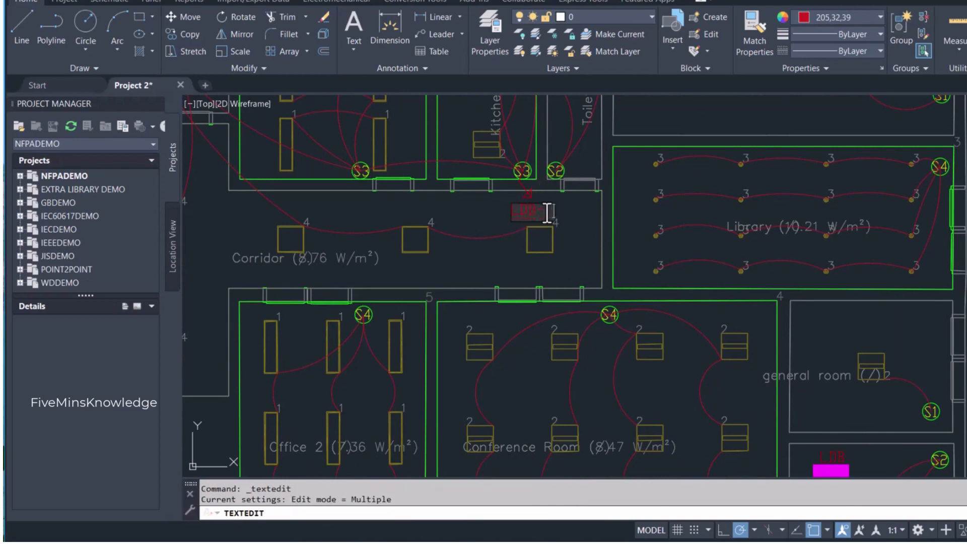
{"action": "left_click", "coordinate": [562, 209]}
{"action": "middle_click_drag", "start_coordinate": [561, 207], "coordinate": [584, 226]}
{"action": "scroll", "coordinate": [584, 227], "scroll_direction": "down", "scroll_amount": 2}
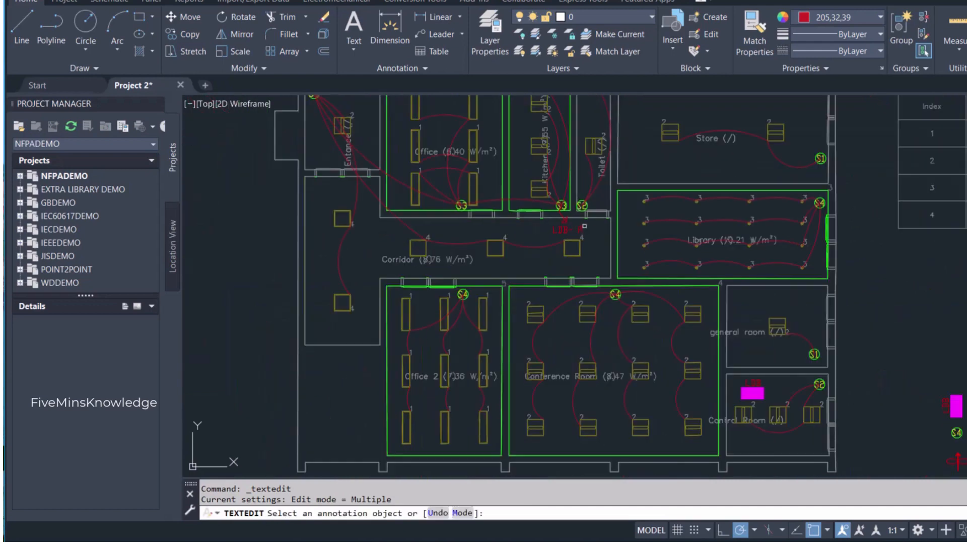
{"action": "key", "text": "Escape"}
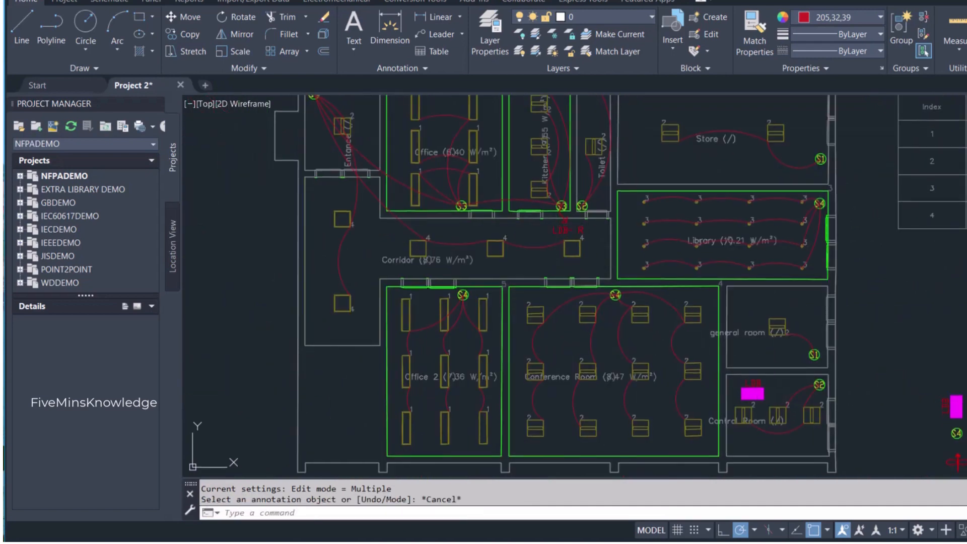
{"action": "middle_click_drag", "start_coordinate": [555, 235], "coordinate": [565, 282]}
{"action": "scroll", "coordinate": [554, 248], "scroll_direction": "up", "scroll_amount": 4}
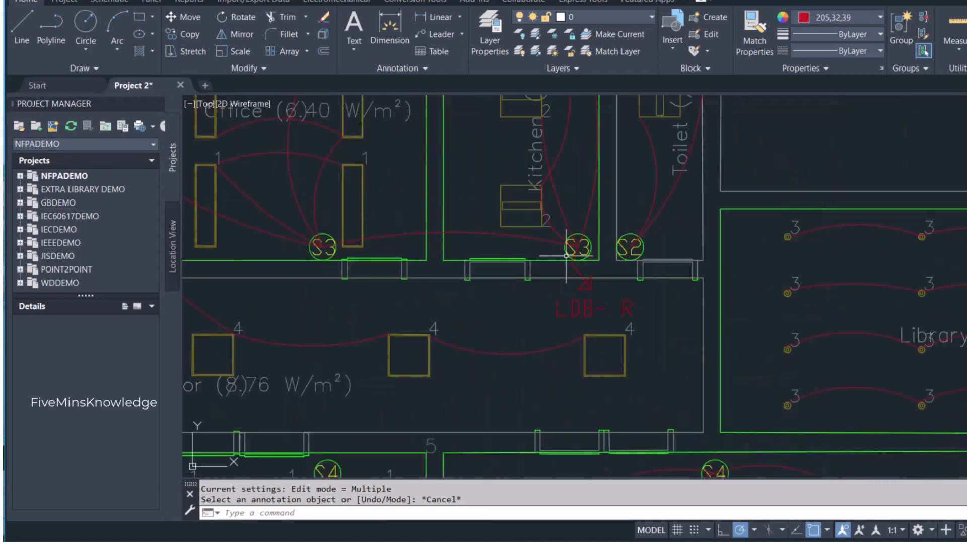
{"action": "scroll", "coordinate": [554, 247], "scroll_direction": "down", "scroll_amount": 2}
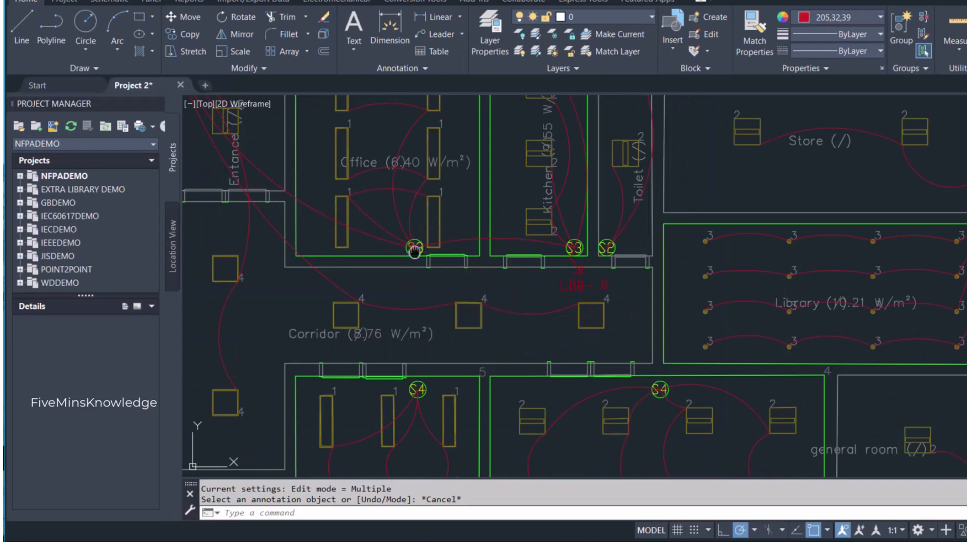
{"action": "middle_click_drag", "start_coordinate": [416, 248], "coordinate": [493, 266]}
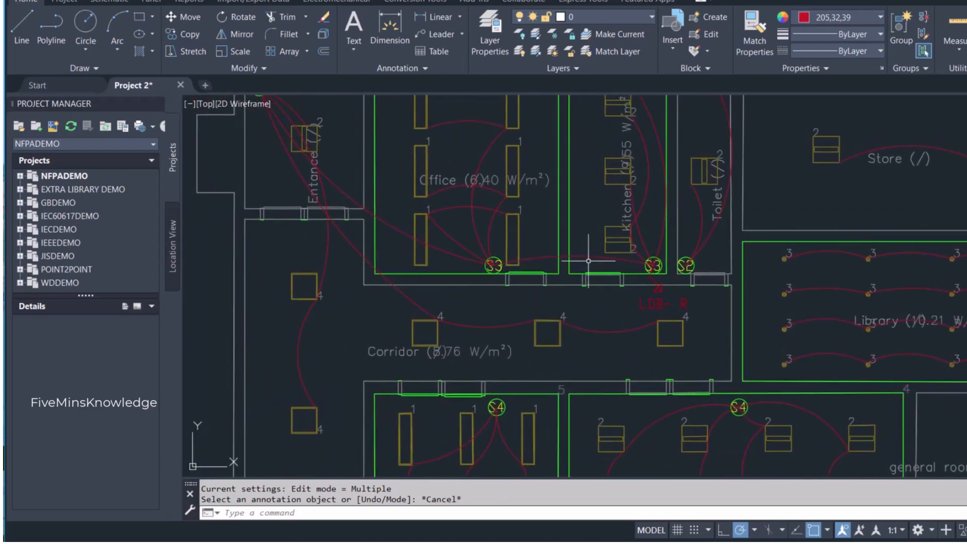
{"action": "scroll", "coordinate": [477, 281], "scroll_direction": "down", "scroll_amount": 2}
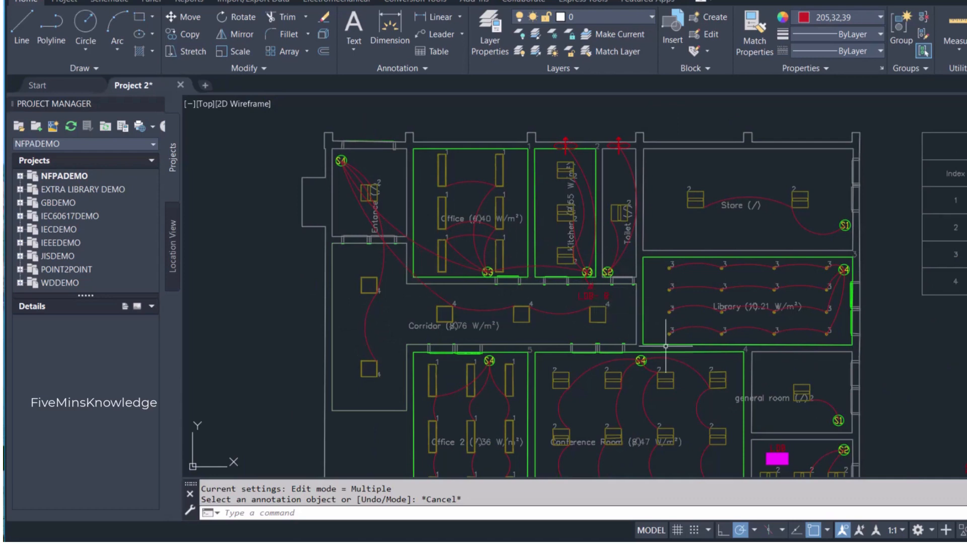
- Draw a slightly upward-bowed wiring arc from the toilet's S2 switch to the store's S1 switch
{"action": "middle_click_drag", "start_coordinate": [531, 177], "coordinate": [429, 133]}
{"action": "left_click", "coordinate": [115, 21]}
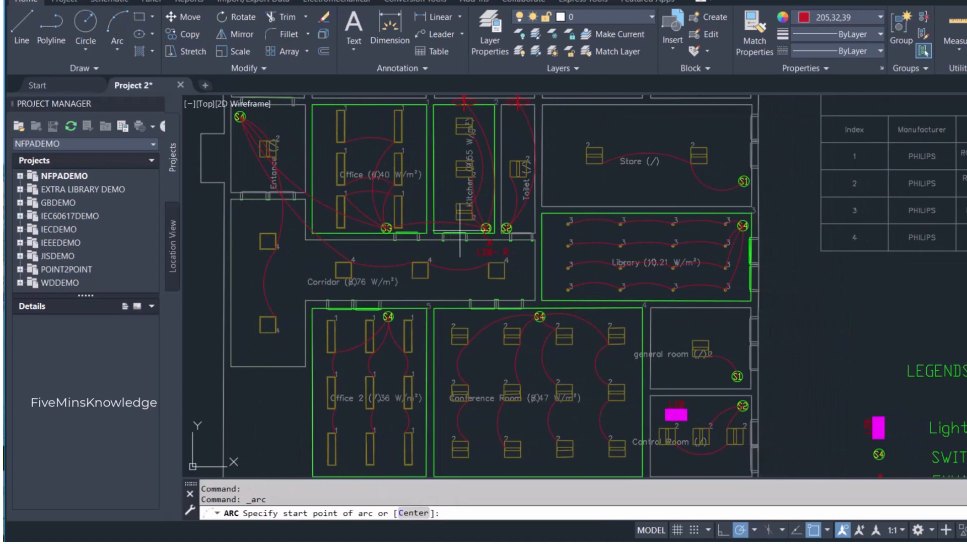
{"action": "scroll", "coordinate": [519, 230], "scroll_direction": "up", "scroll_amount": 2}
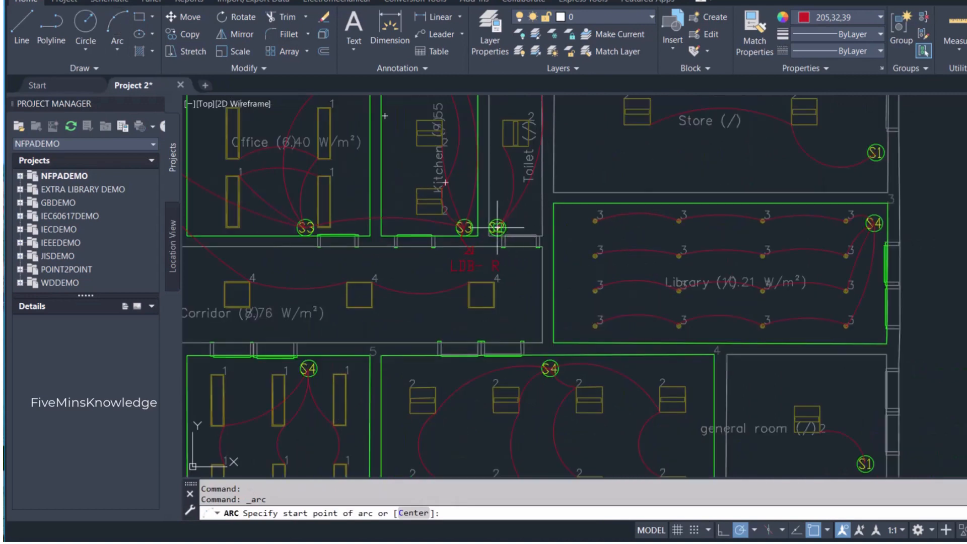
{"action": "left_click", "coordinate": [497, 227]}
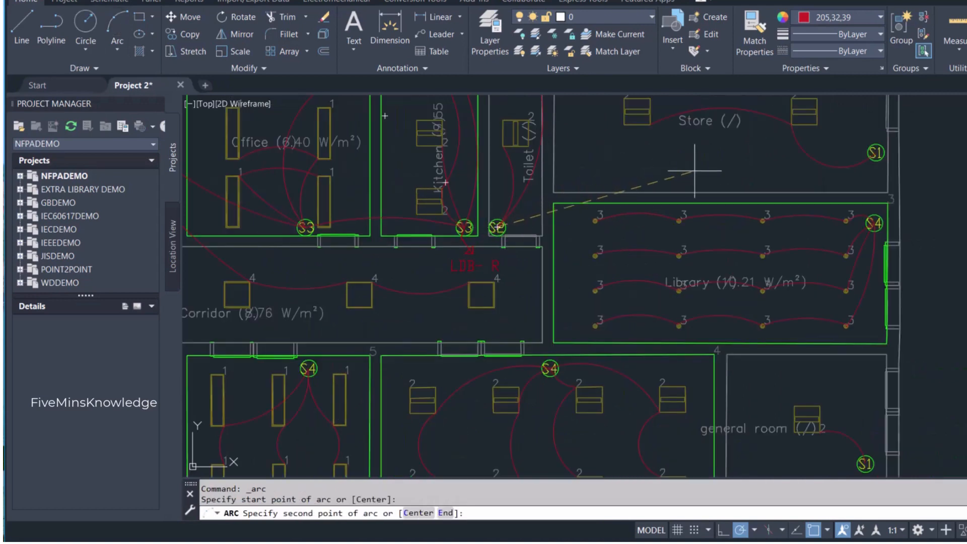
{"action": "left_click", "coordinate": [751, 172]}
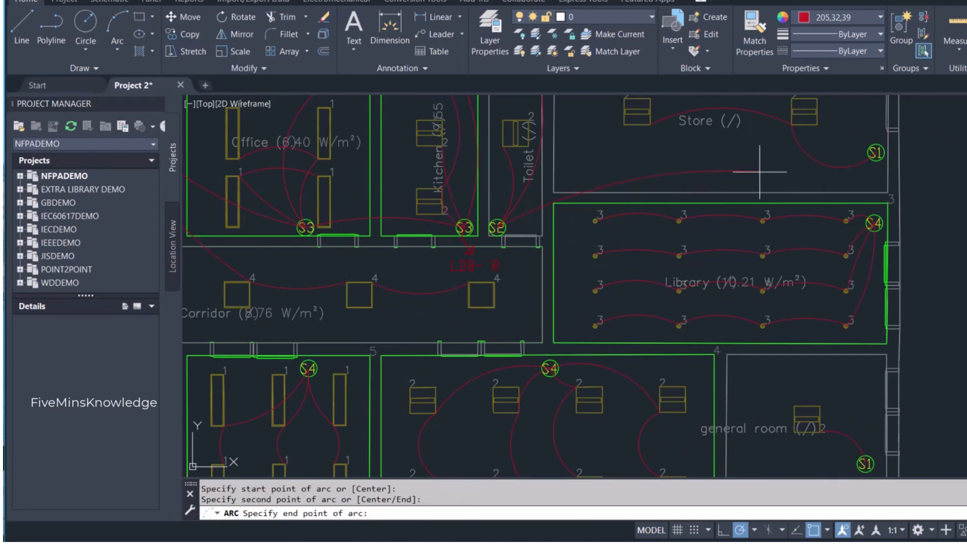
{"action": "left_click", "coordinate": [875, 153]}
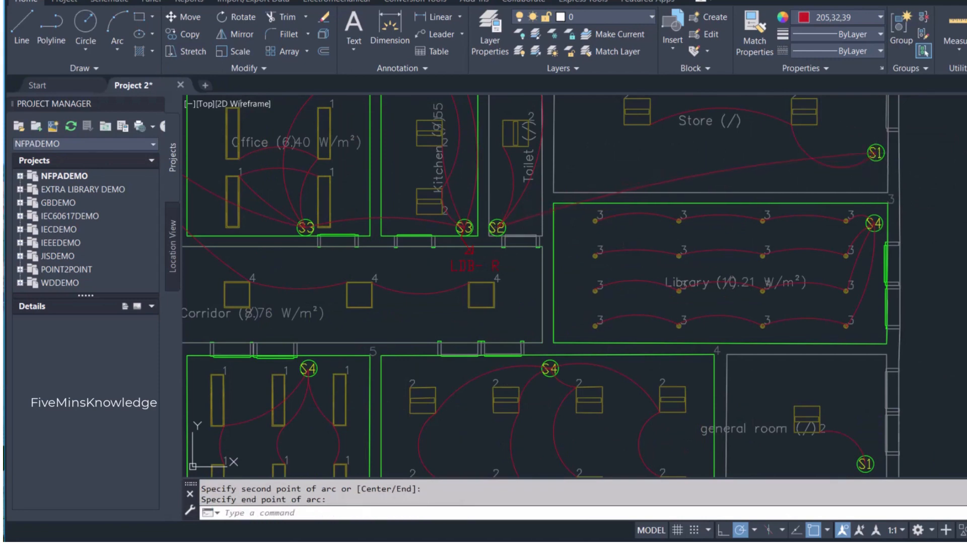
- Change the toilet-to-store wiring arc's colour to Yellow and make Yellow the current colour for new objects
{"action": "left_click", "coordinate": [760, 165]}
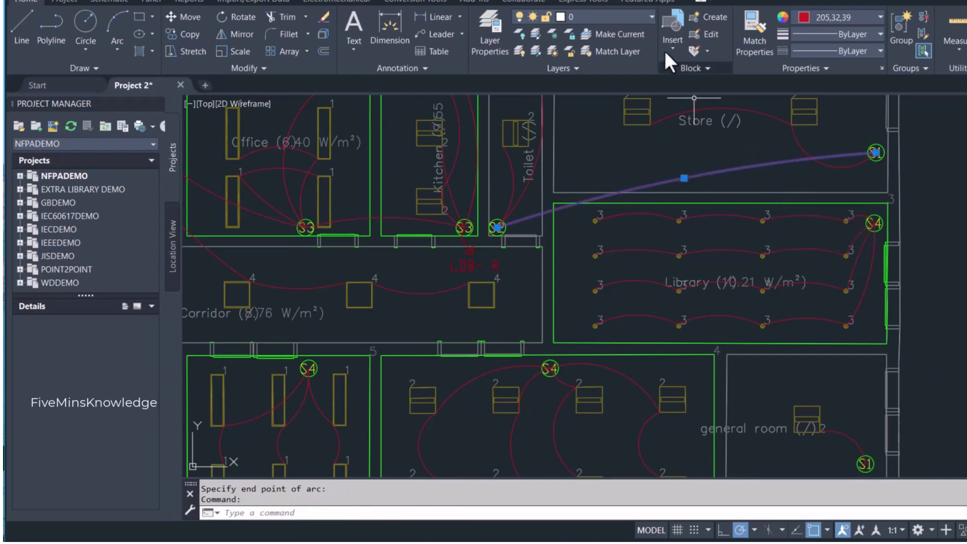
{"action": "left_click", "coordinate": [853, 16]}
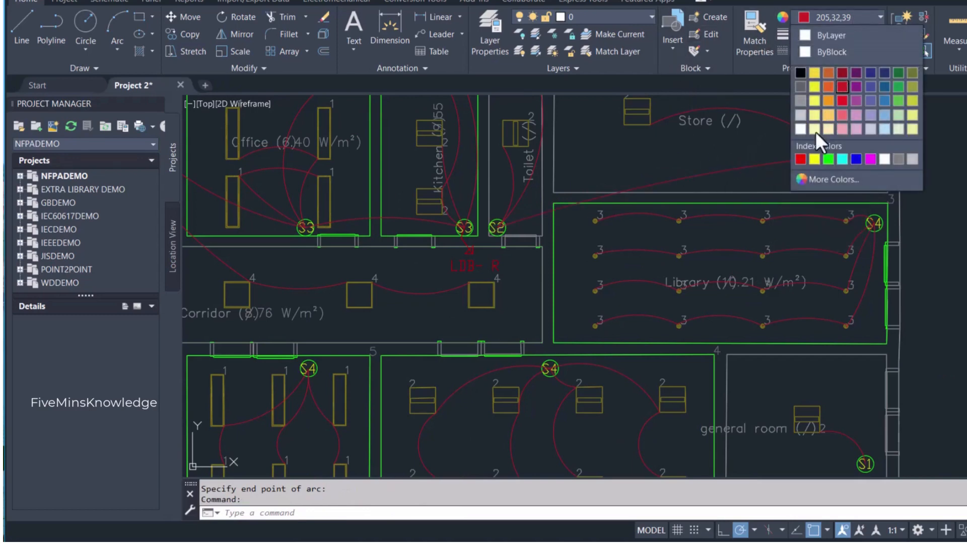
{"action": "left_click", "coordinate": [815, 159]}
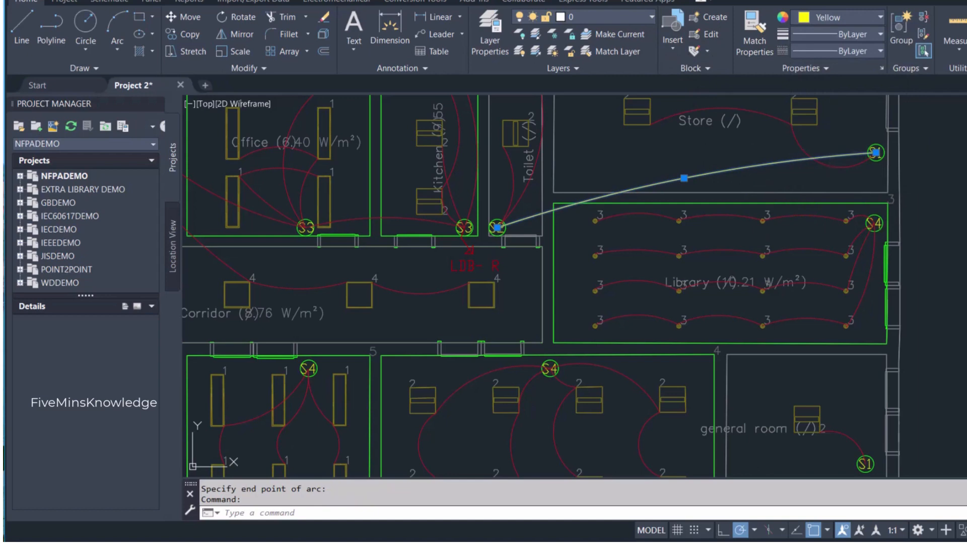
{"action": "key", "text": "Escape"}
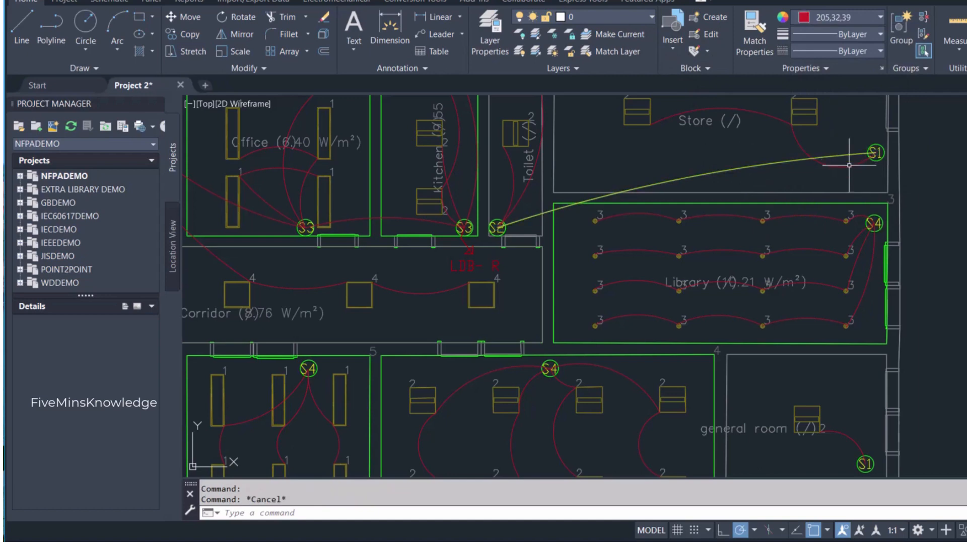
{"action": "left_click", "coordinate": [842, 14]}
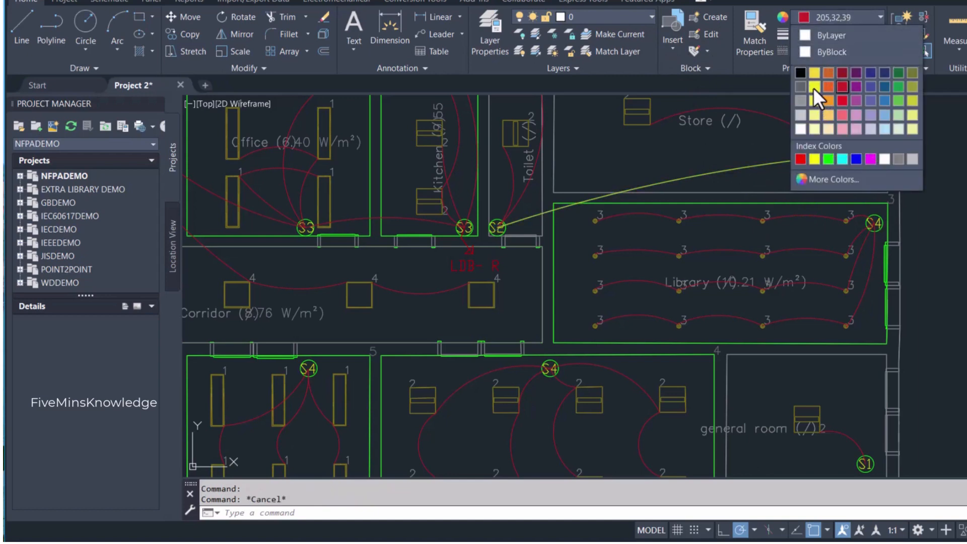
{"action": "left_click", "coordinate": [816, 159]}
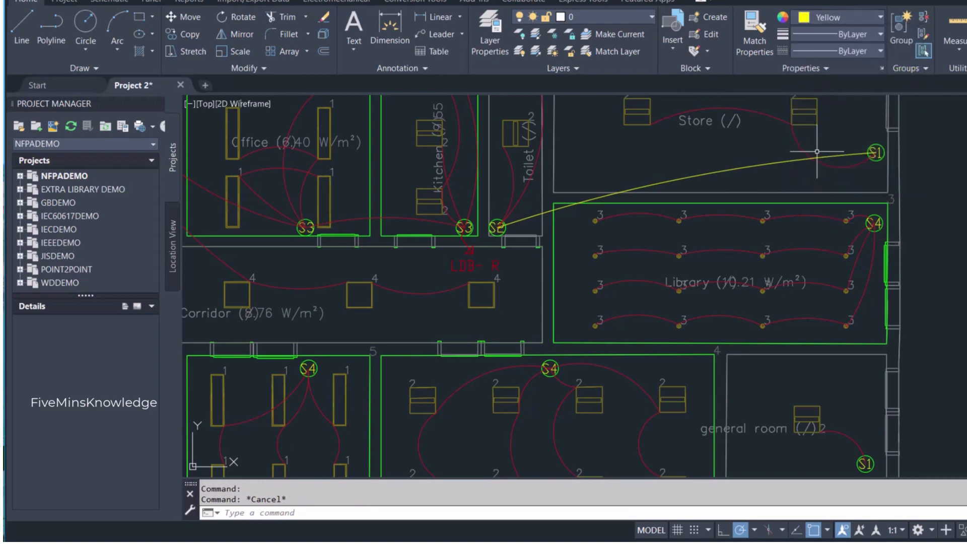
- Draw a short, slightly left-bowed wiring arc from the store's S1 switch to the library's S4 switch
{"action": "left_click", "coordinate": [112, 25]}
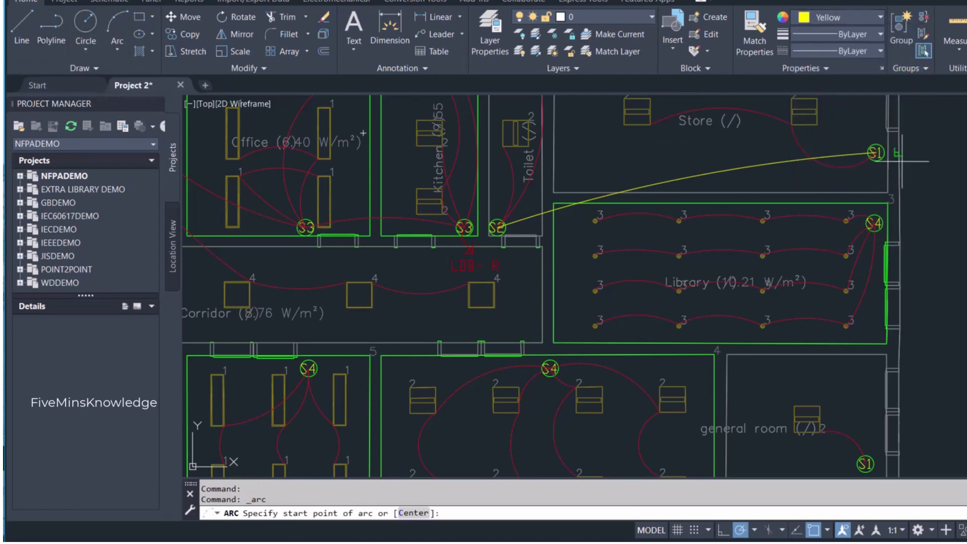
{"action": "left_click", "coordinate": [876, 152]}
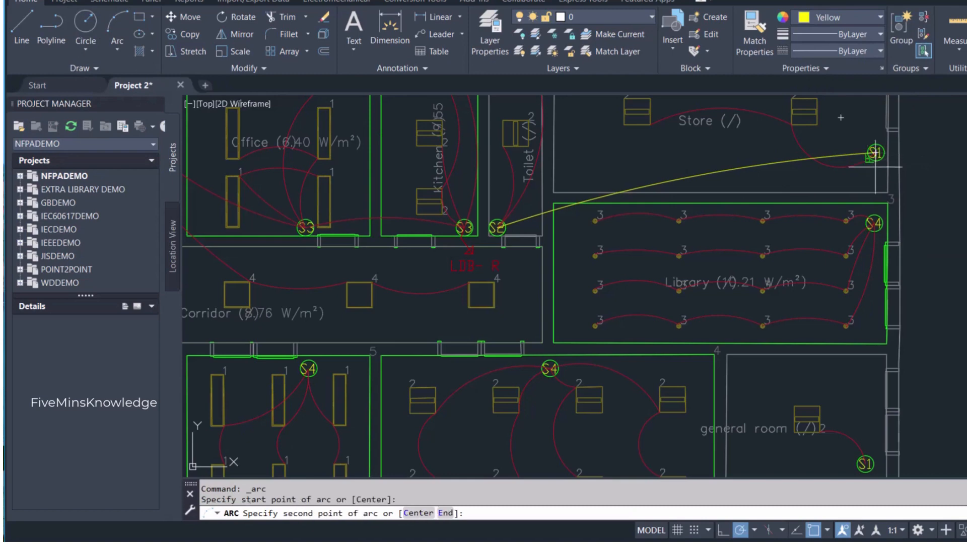
{"action": "left_click", "coordinate": [868, 186]}
{"action": "left_click", "coordinate": [875, 222]}
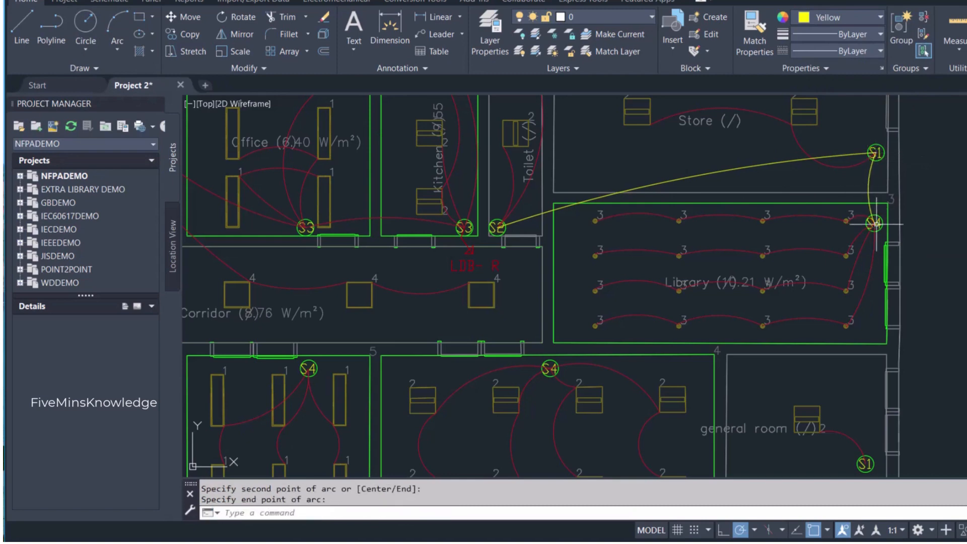
{"action": "key", "text": "Escape"}
- Draw a nearly straight wiring arc from the general room's S1 switch up to the library's S4 switch
{"action": "scroll", "coordinate": [895, 285], "scroll_direction": "down", "scroll_amount": 4}
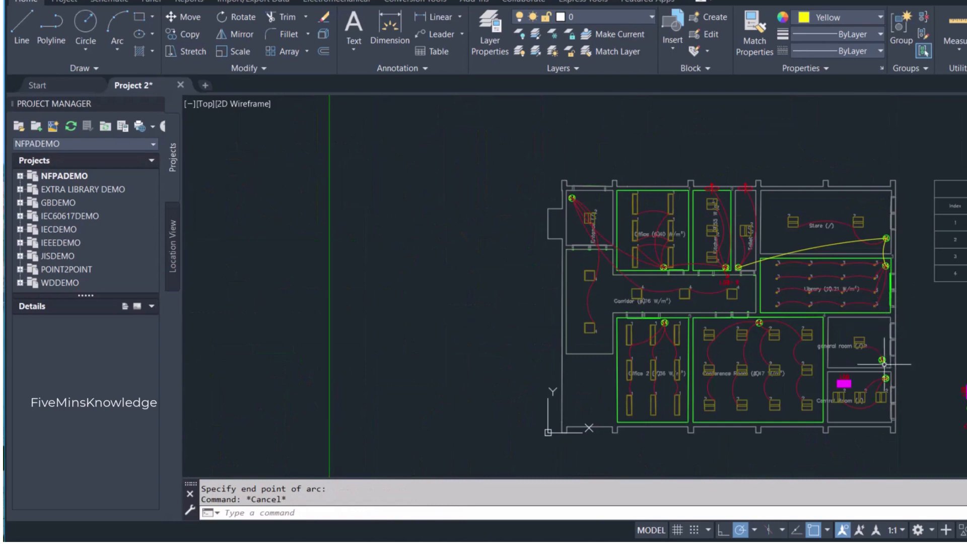
{"action": "scroll", "coordinate": [898, 362], "scroll_direction": "up", "scroll_amount": 2}
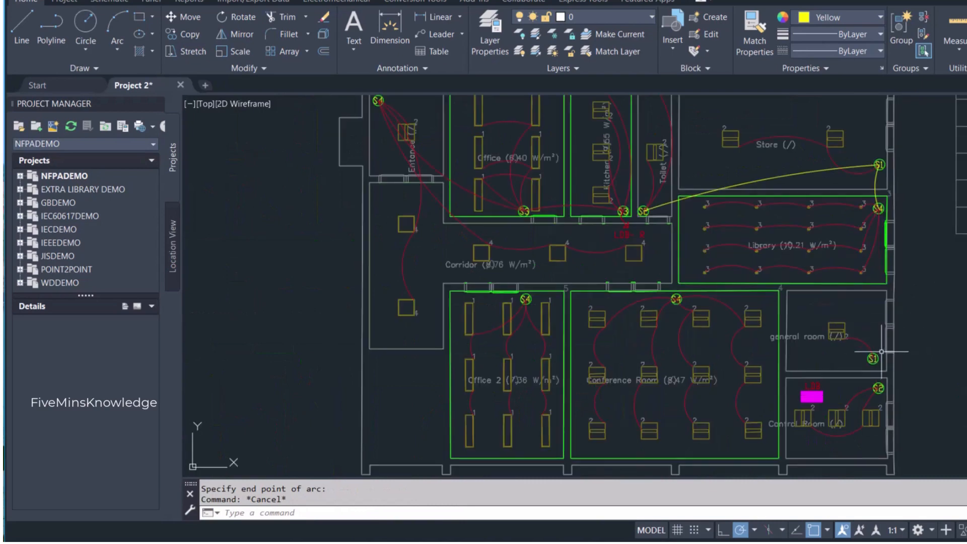
{"action": "key", "text": "Return"}
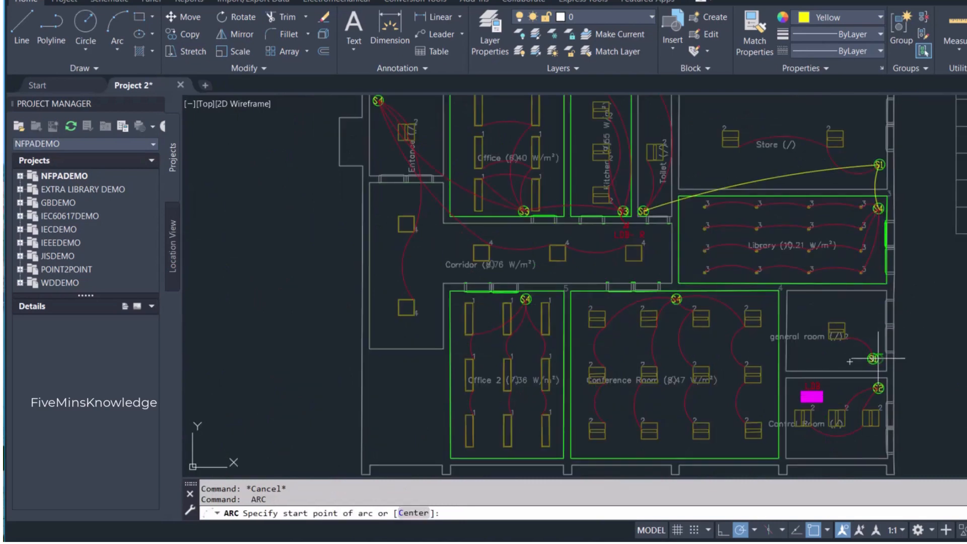
{"action": "left_click", "coordinate": [874, 359]}
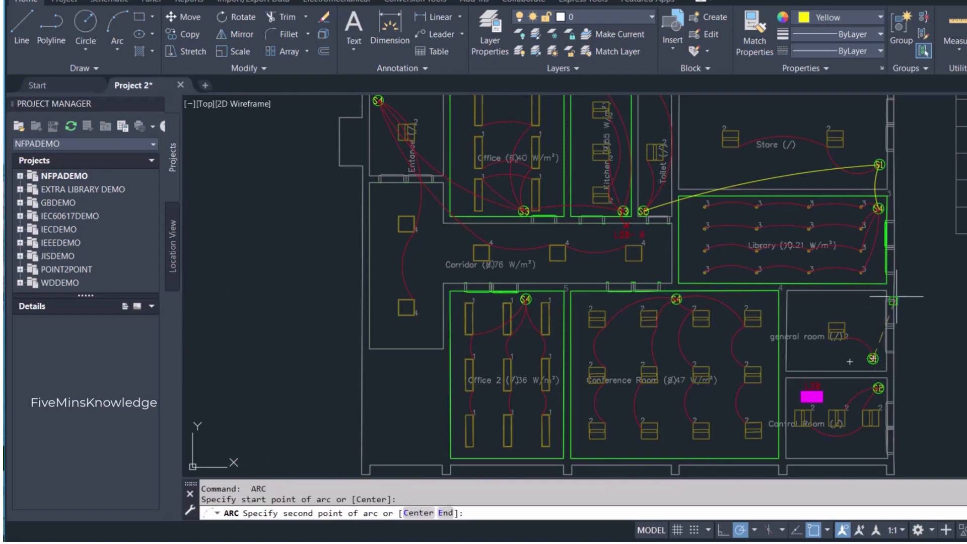
{"action": "left_click", "coordinate": [879, 272]}
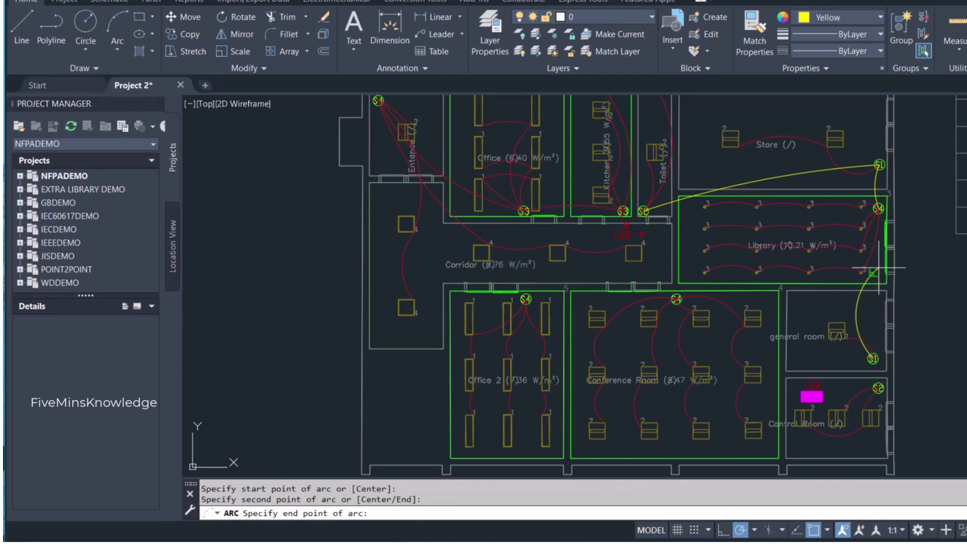
{"action": "left_click", "coordinate": [878, 208]}
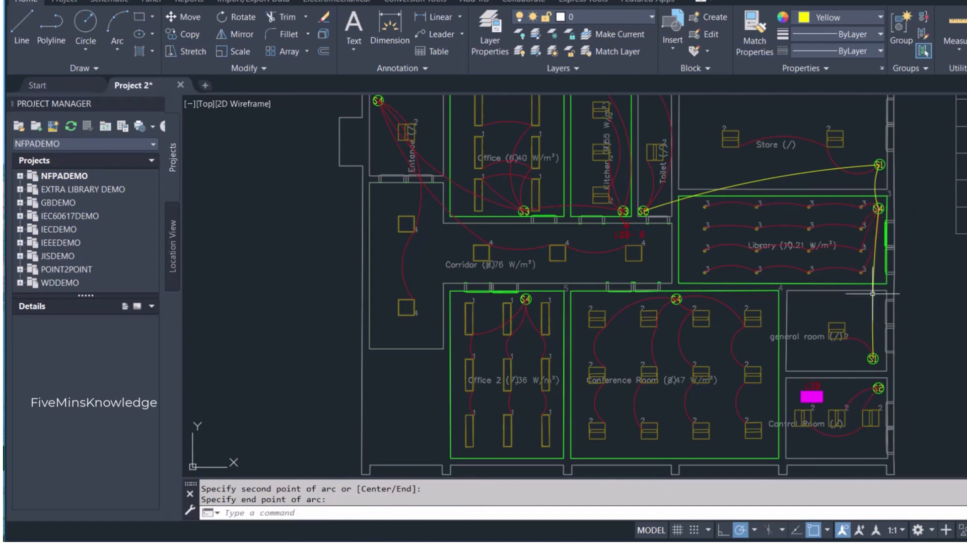
- Draw a short wiring arc from the general room's S1 switch down to the control room's S2 switch
{"action": "key", "text": "Return"}
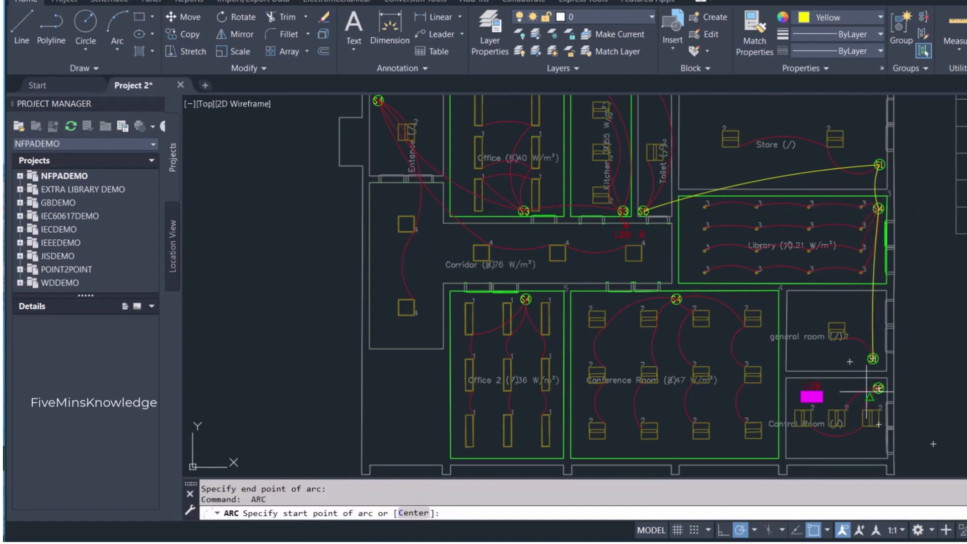
{"action": "scroll", "coordinate": [870, 392], "scroll_direction": "up", "scroll_amount": 2}
{"action": "mouse_move", "coordinate": [832, 441]}
{"action": "middle_mouse_down"}
{"action": "mouse_move", "coordinate": [819, 432]}
{"action": "mouse_move", "coordinate": [821, 380]}
{"action": "middle_mouse_up"}
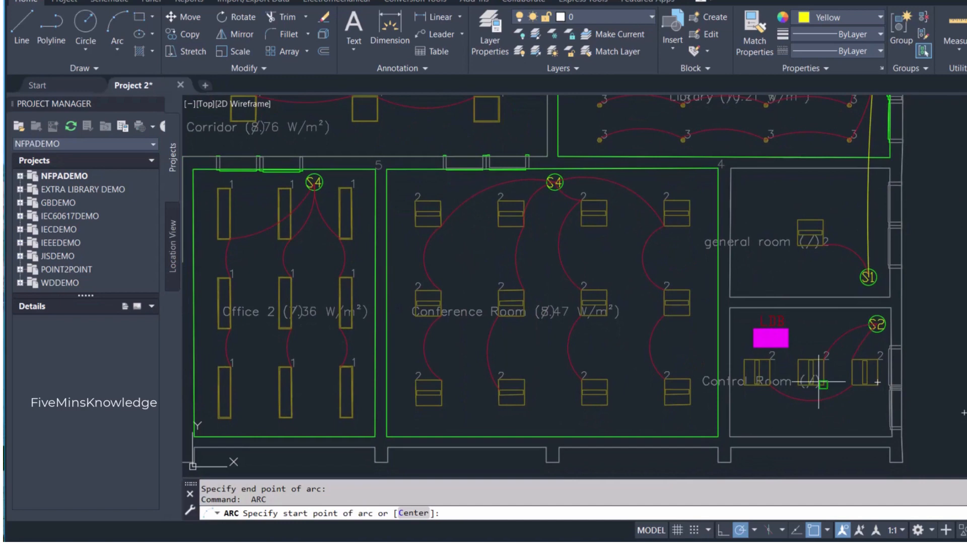
{"action": "left_click", "coordinate": [869, 277]}
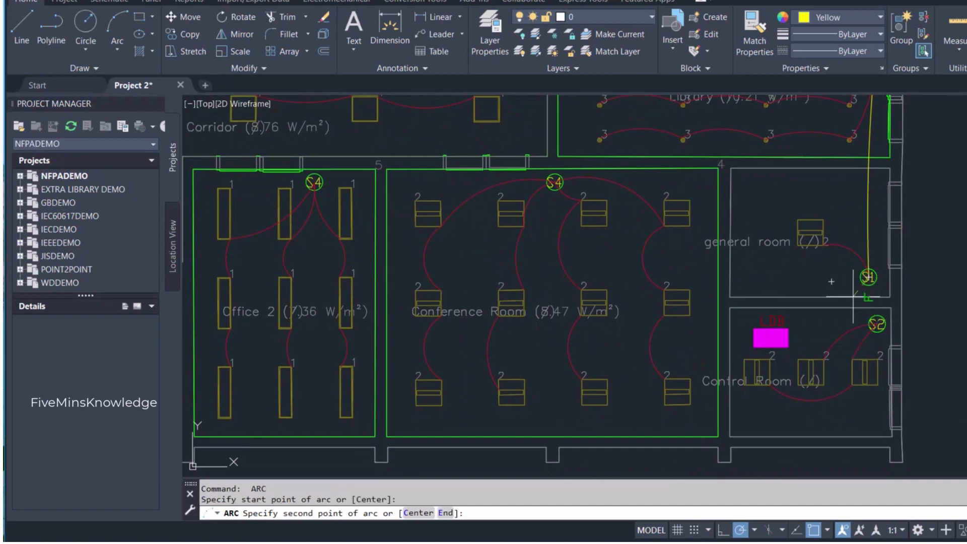
{"action": "left_click", "coordinate": [870, 300]}
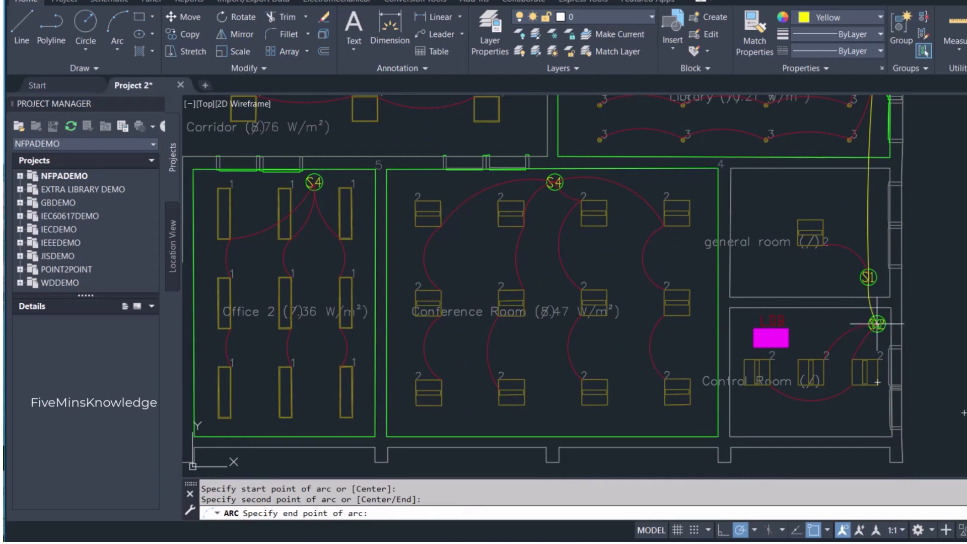
{"action": "left_click", "coordinate": [878, 324]}
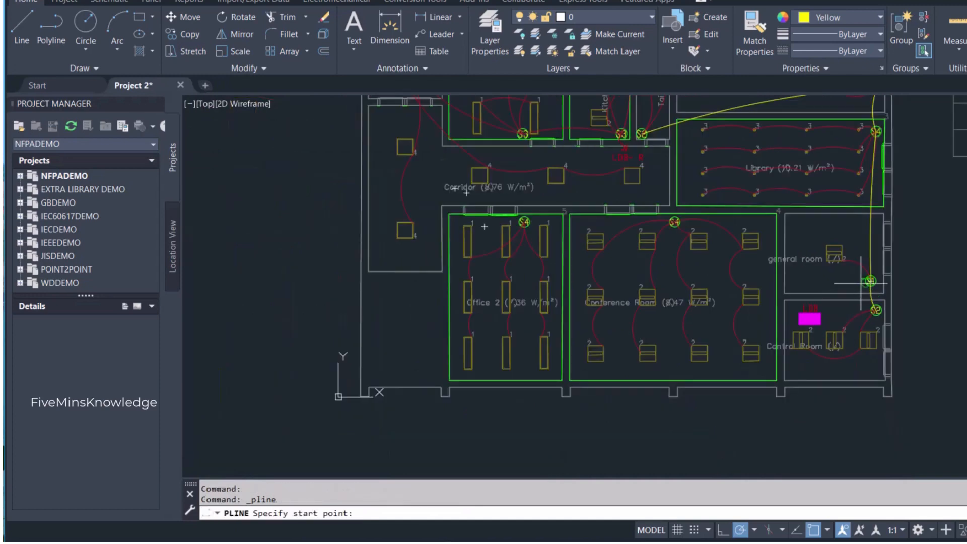
- Draw a polyline from the control room's S2 switch about 0.88 units left towards the LDB, ending in a triangular arrowhead
{"action": "scroll", "coordinate": [869, 279], "scroll_direction": "up", "scroll_amount": 3}
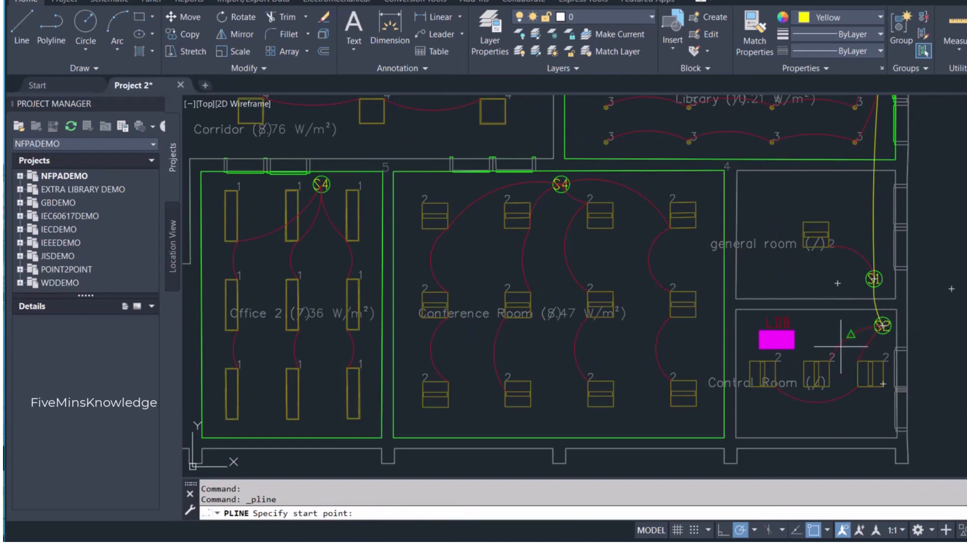
{"action": "scroll", "coordinate": [878, 257], "scroll_direction": "down", "scroll_amount": 4}
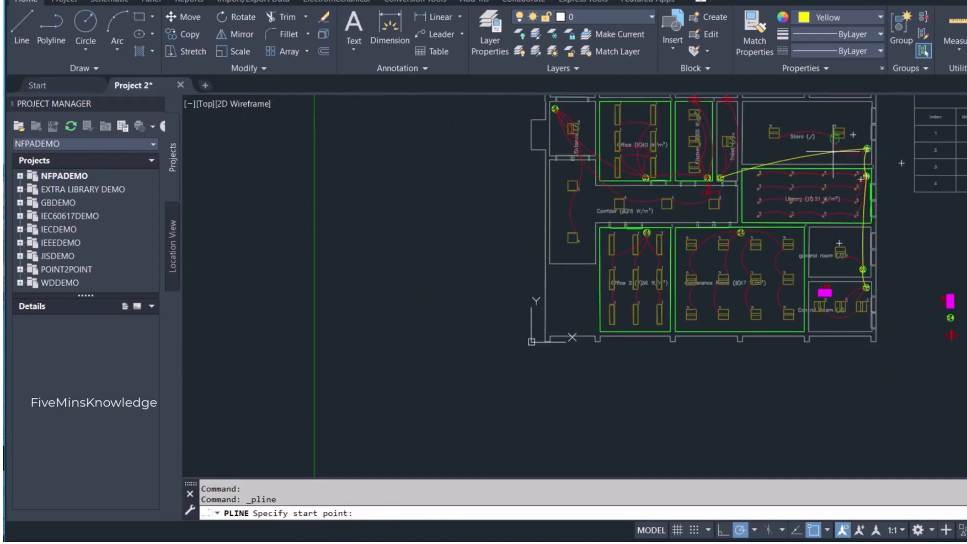
{"action": "scroll", "coordinate": [872, 282], "scroll_direction": "up", "scroll_amount": 5}
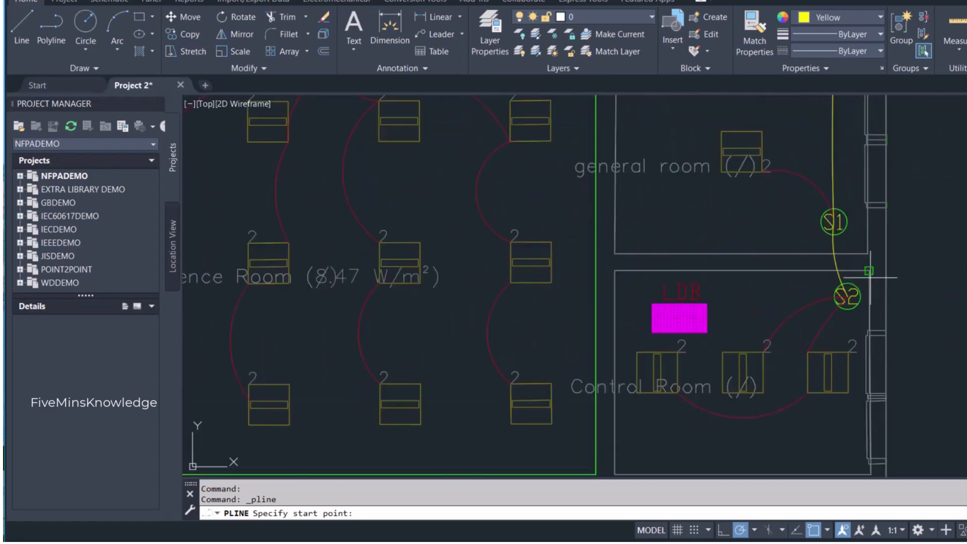
{"action": "scroll", "coordinate": [870, 276], "scroll_direction": "up", "scroll_amount": 2}
{"action": "left_click", "coordinate": [837, 302]}
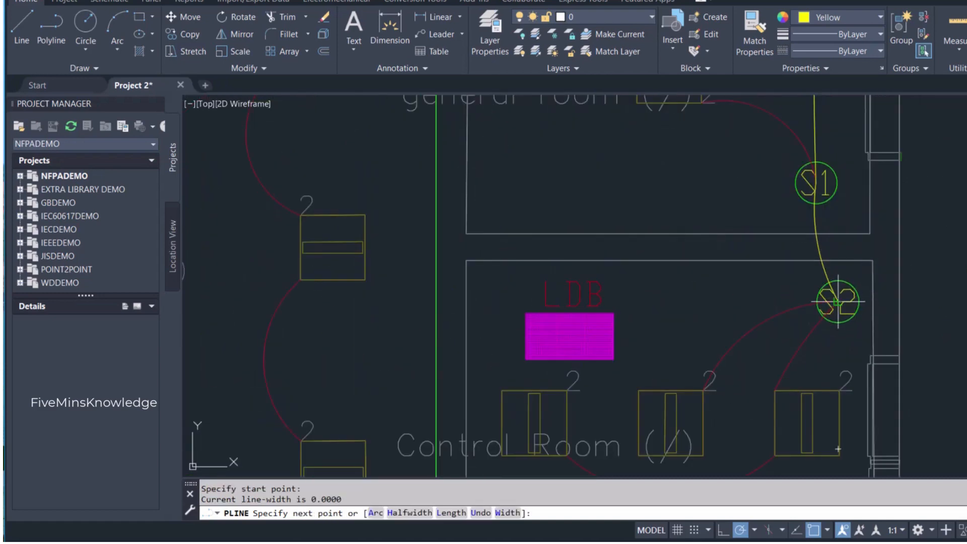
{"action": "left_click", "coordinate": [742, 302]}
{"action": "left_click", "coordinate": [768, 285]}
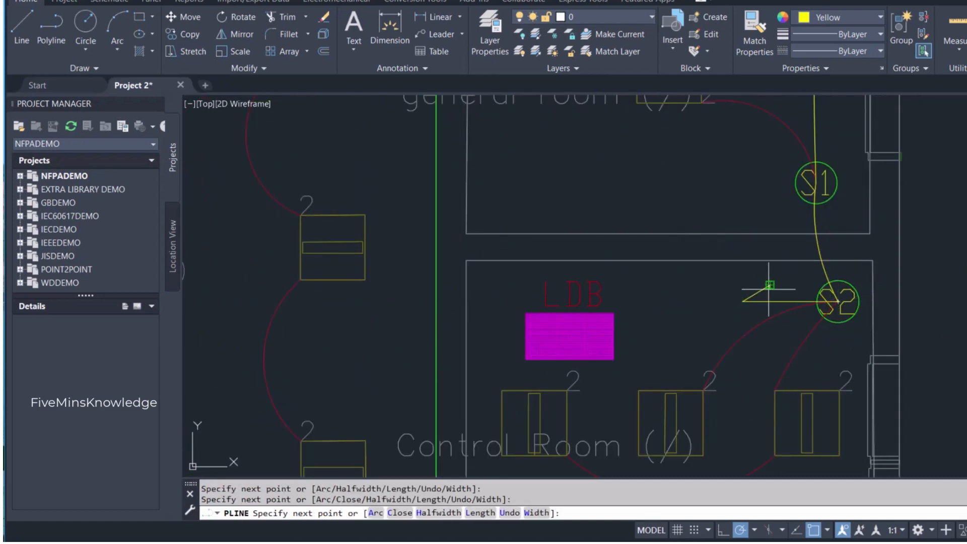
{"action": "scroll", "coordinate": [771, 311], "scroll_direction": "up", "scroll_amount": 8}
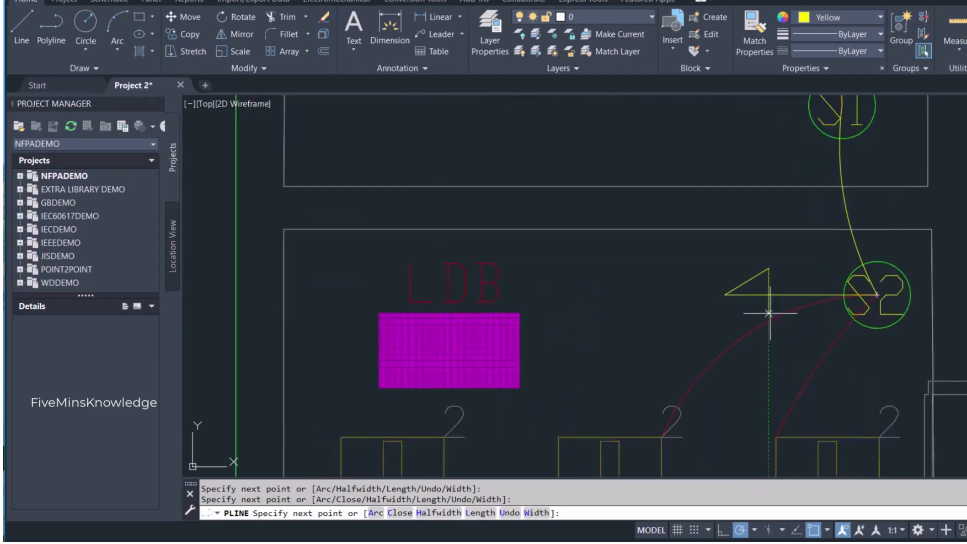
{"action": "left_click", "coordinate": [757, 314]}
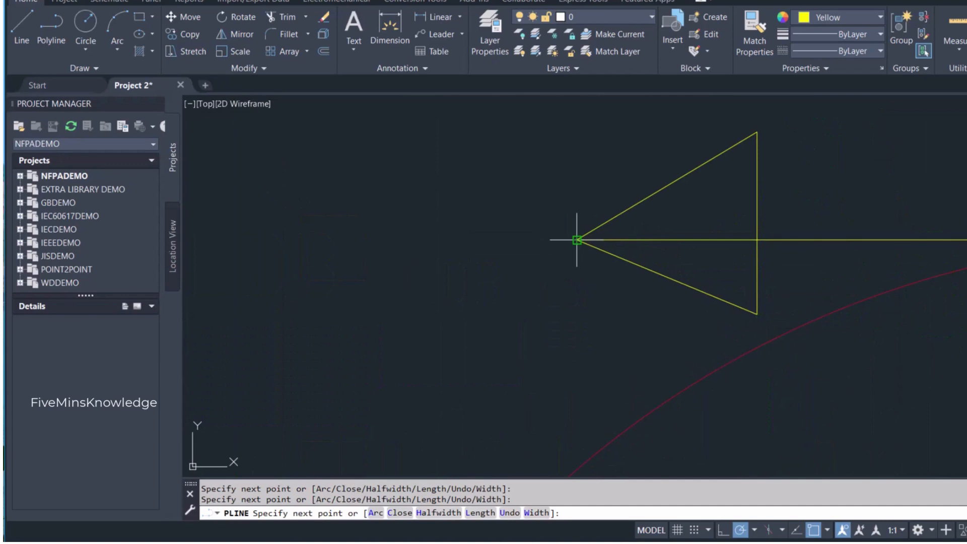
{"action": "key", "text": "Escape"}
- Copy the control room's LDB label to just left of the yellow arrowhead beside the S2 switch
{"action": "scroll", "coordinate": [578, 251], "scroll_direction": "down", "scroll_amount": 9}
{"action": "scroll", "coordinate": [574, 257], "scroll_direction": "down", "scroll_amount": 3}
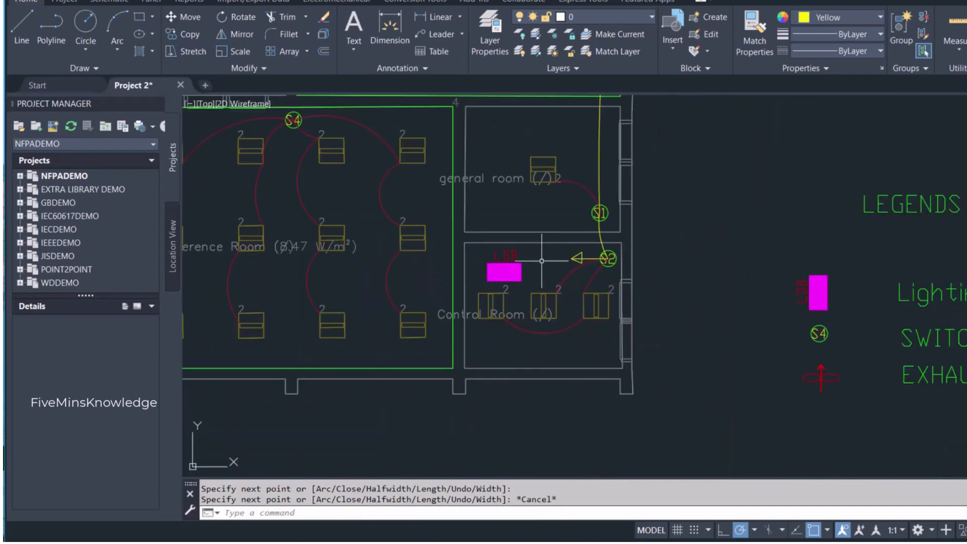
{"action": "left_click", "coordinate": [500, 257]}
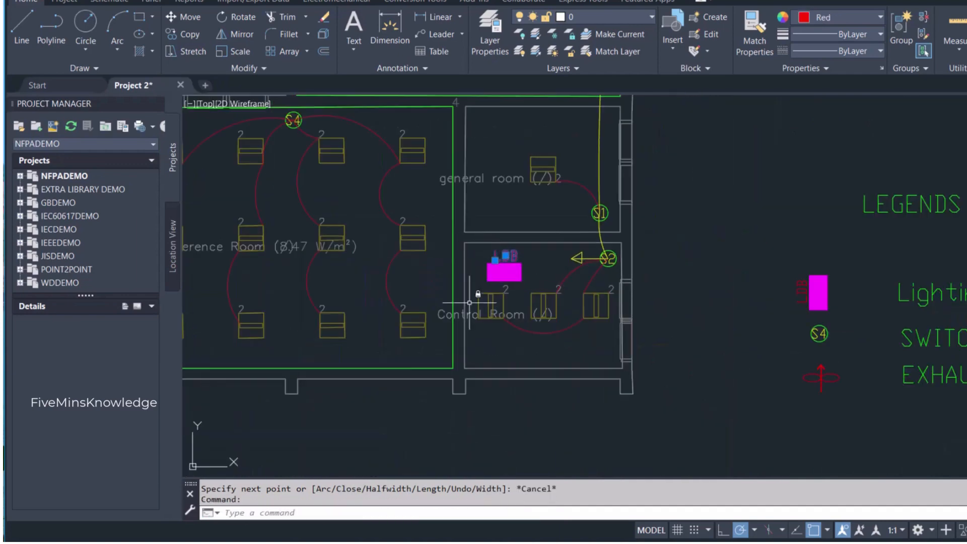
{"action": "key", "text": "ctrl+v"}
{"action": "scroll", "coordinate": [554, 255], "scroll_direction": "up", "scroll_amount": 5}
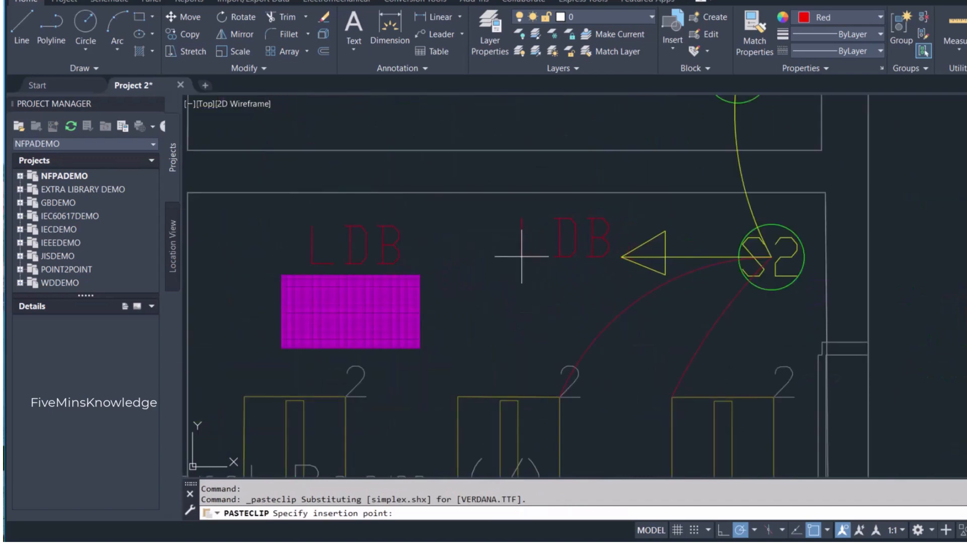
{"action": "left_click", "coordinate": [515, 280]}
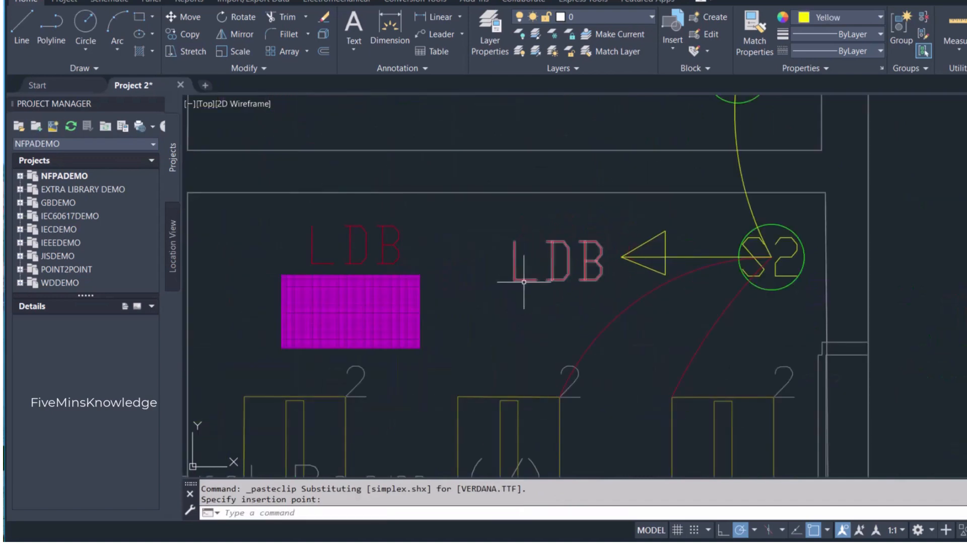
- Rotate the copied LDB label beside the yellow arrowhead a quarter turn so it reads vertically upwards
{"action": "left_click", "coordinate": [519, 277]}
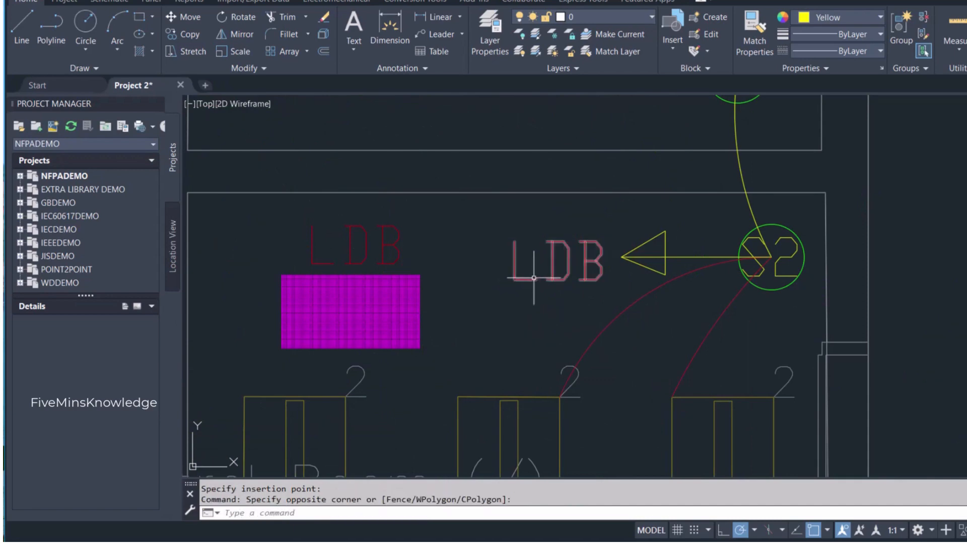
{"action": "left_click", "coordinate": [525, 278]}
{"action": "left_click", "coordinate": [518, 281]}
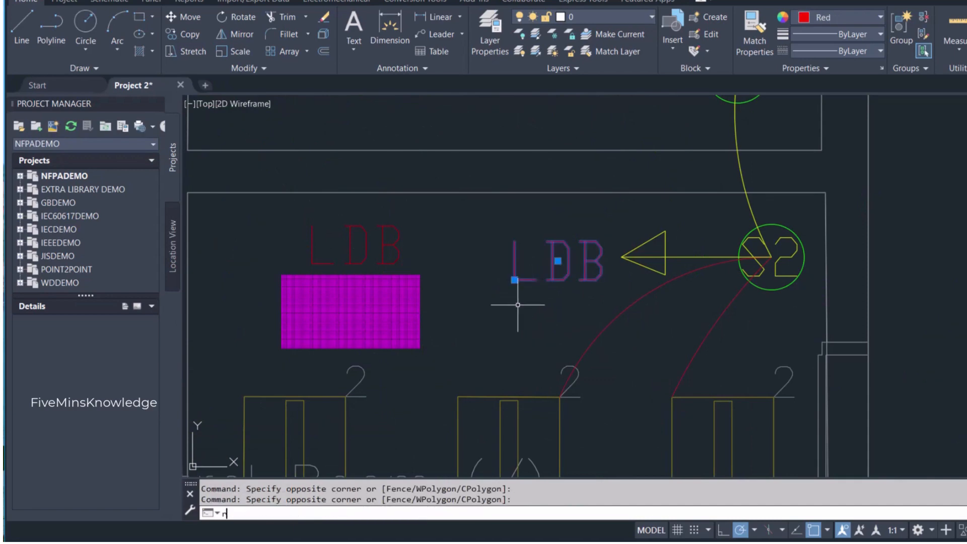
{"action": "key", "text": "Return"}
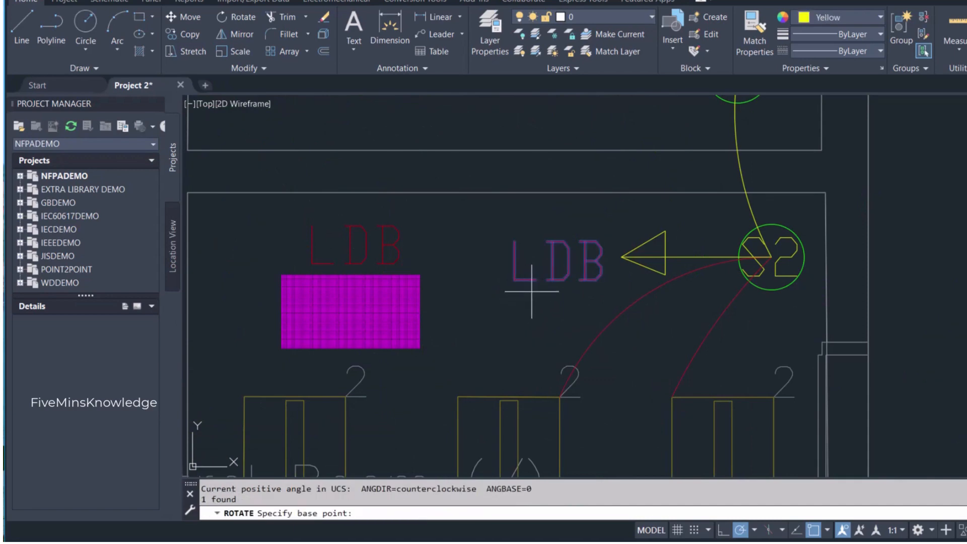
{"action": "left_click", "coordinate": [553, 268]}
{"action": "left_click", "coordinate": [554, 253]}
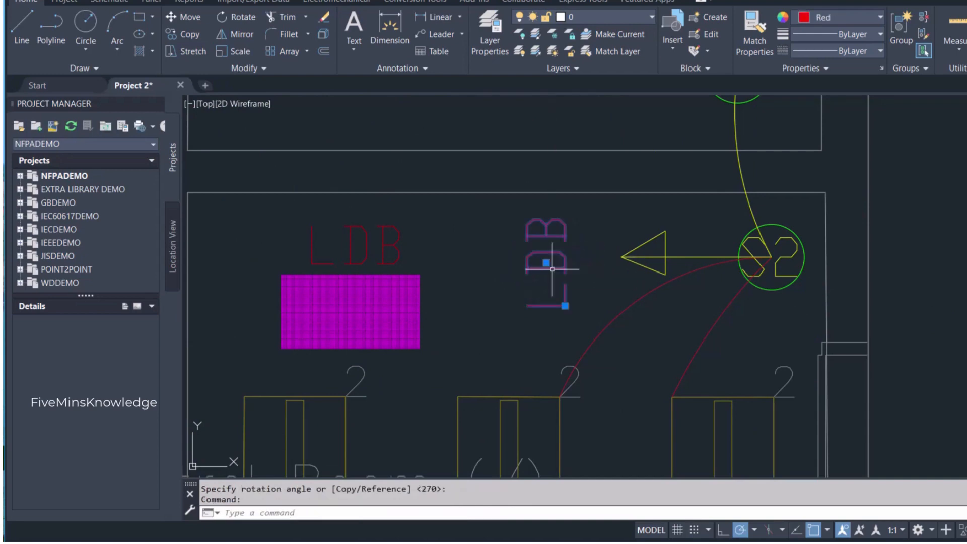
- Change the text of the rotated label beside the yellow arrowhead to LDB-Y
{"action": "double_click", "coordinate": [552, 269]}
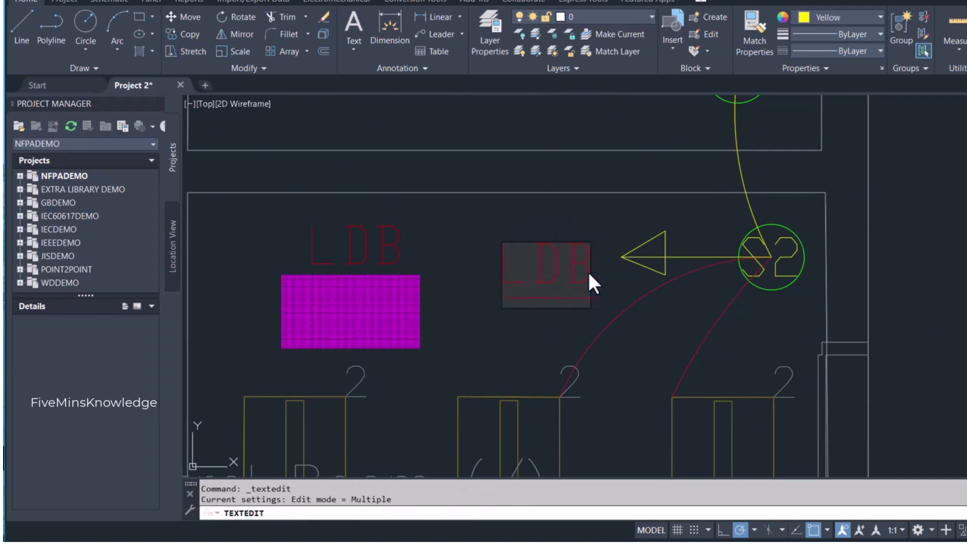
{"action": "type", "text": "R"}
{"action": "key", "text": "BackSpace"}
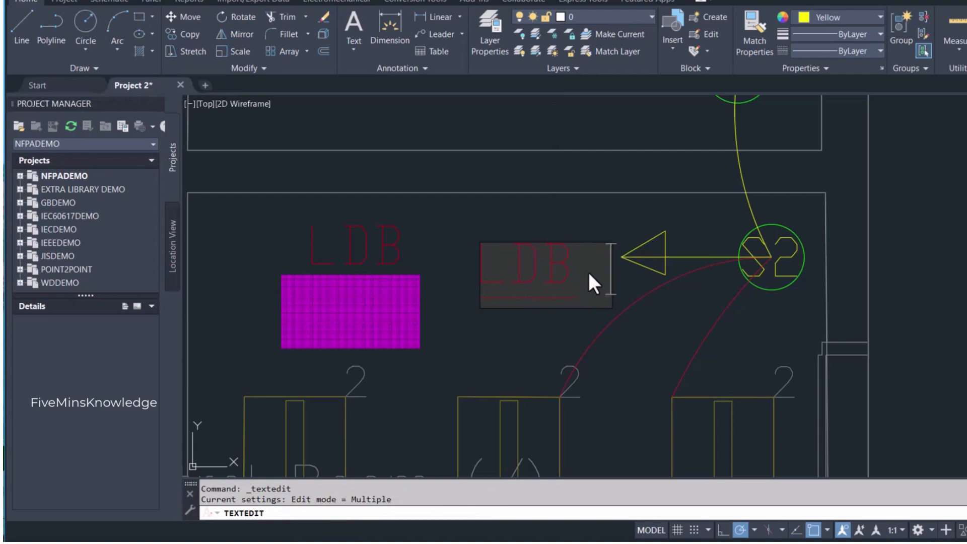
{"action": "key", "text": "BackSpace"}
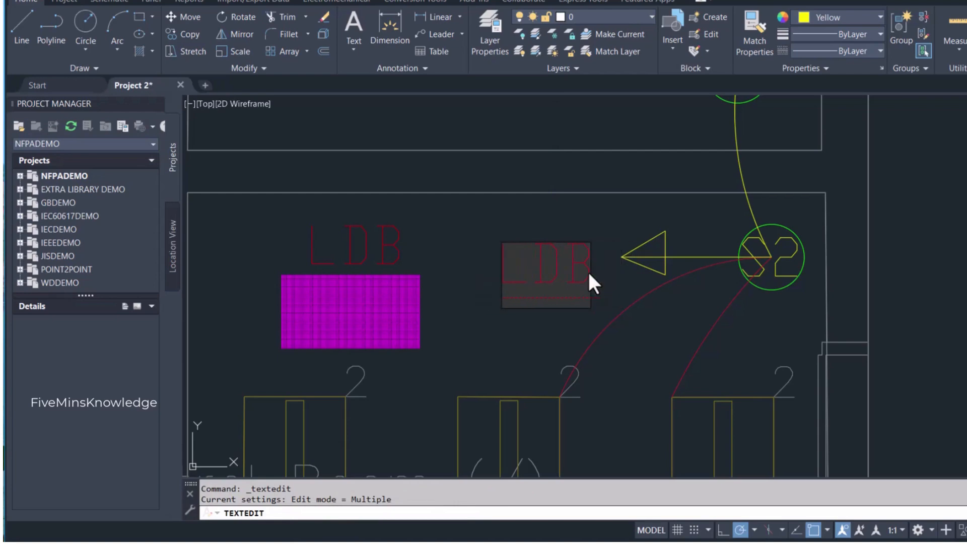
{"action": "type", "text": "- Y"}
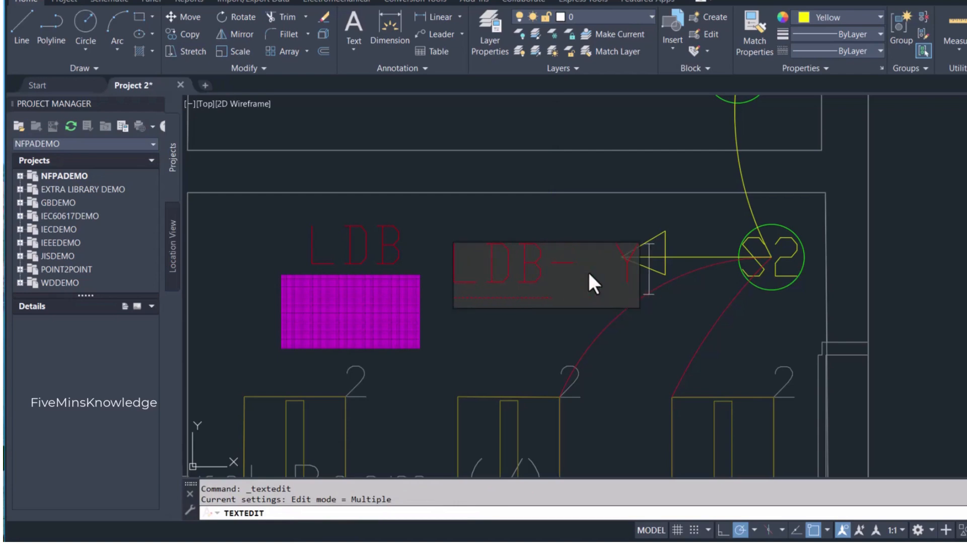
{"action": "key", "text": "BackSpace"}
{"action": "key", "text": "BackSpace"}
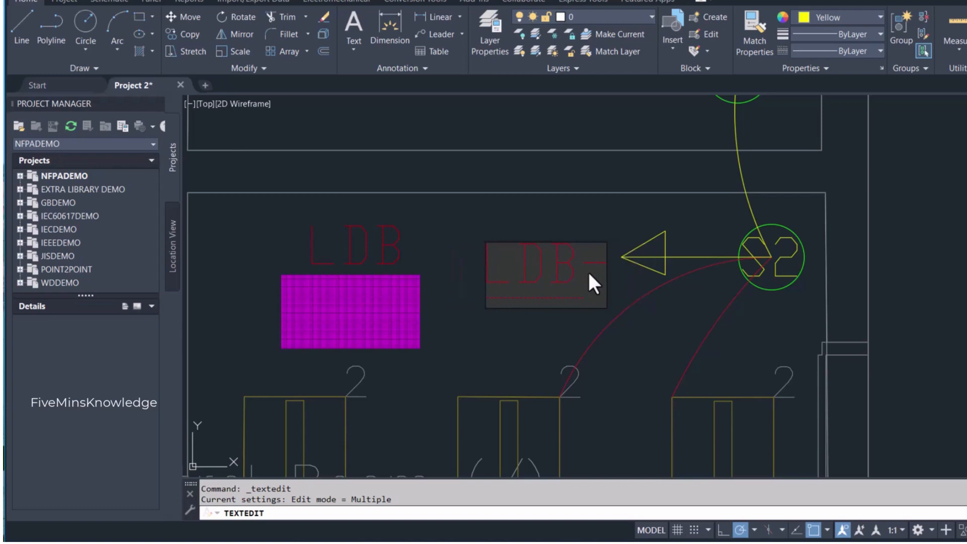
{"action": "type", "text": "Y"}
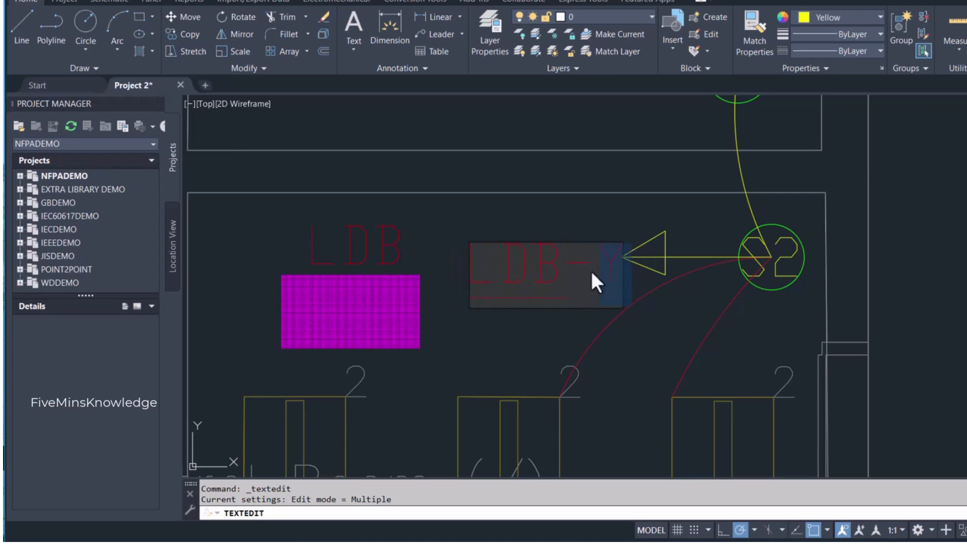
{"action": "key", "text": "Return"}
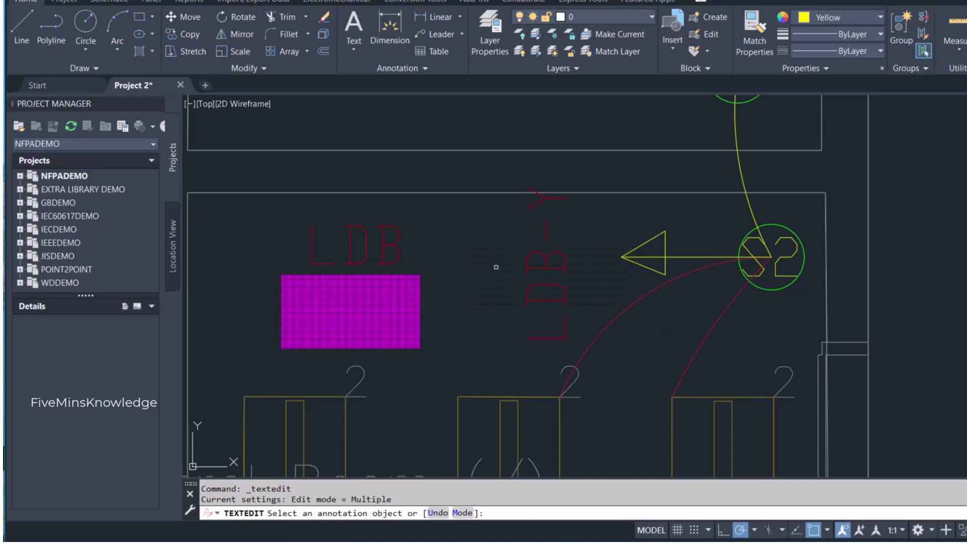
{"action": "key", "text": "Escape"}
- Set the colour of the LDB-Y label to Yellow
{"action": "left_click", "coordinate": [536, 261]}
{"action": "left_click", "coordinate": [539, 254]}
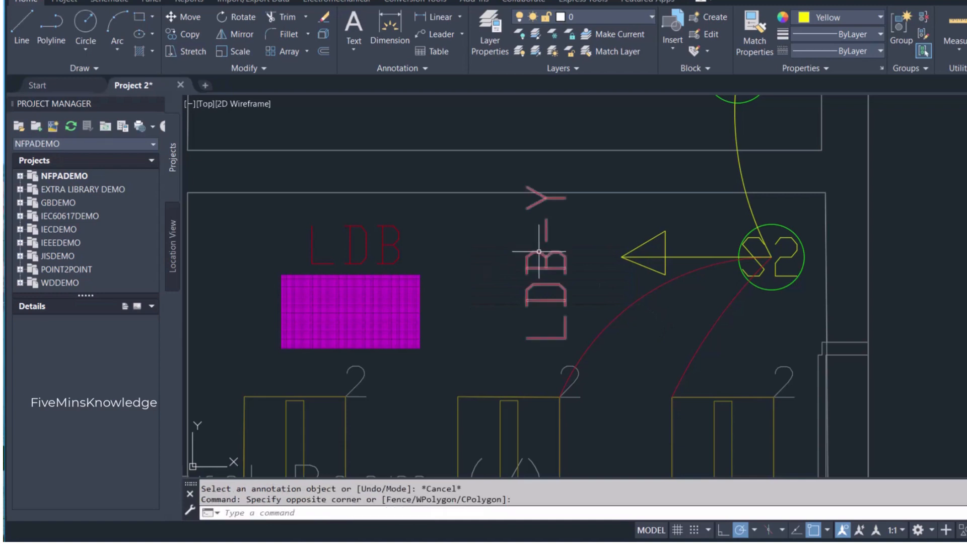
{"action": "left_click", "coordinate": [823, 18]}
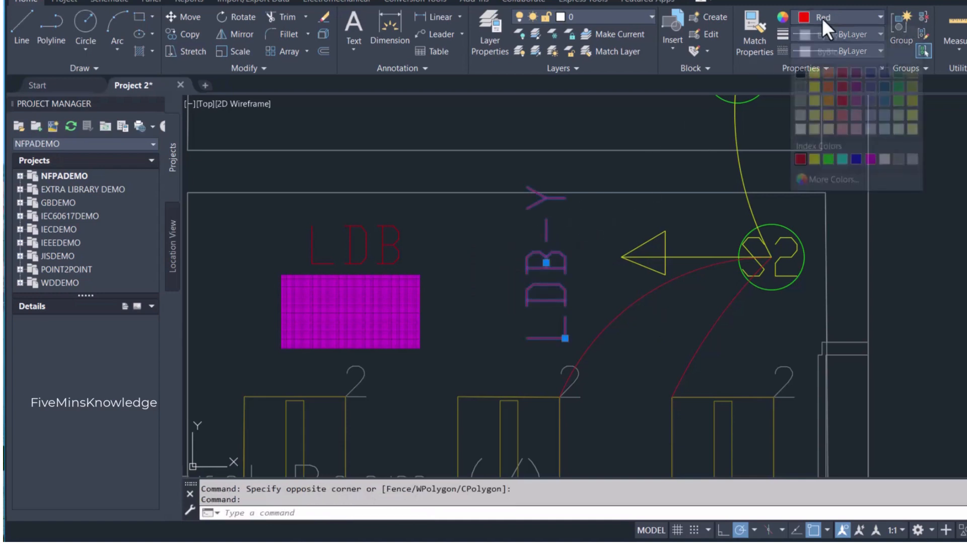
{"action": "left_click", "coordinate": [815, 157]}
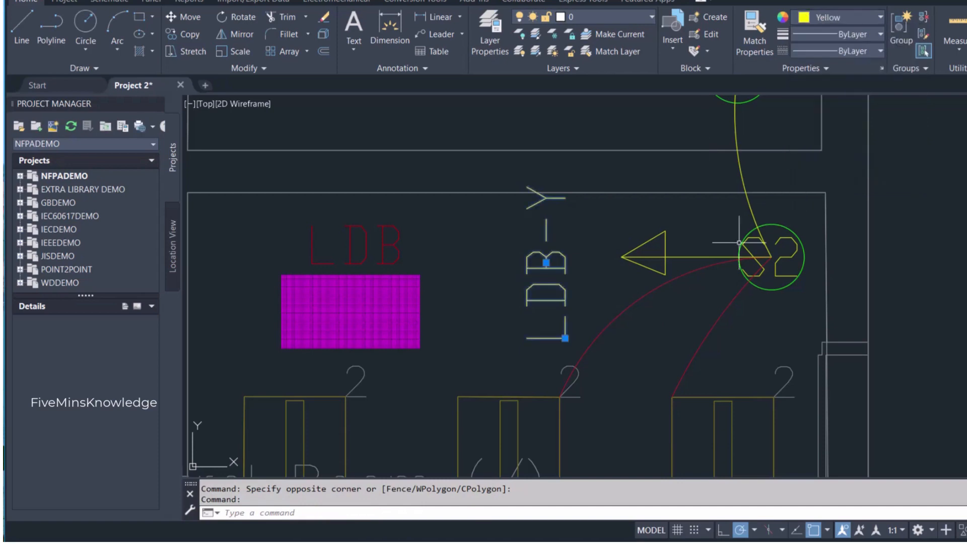
{"action": "key", "text": "Escape"}
- Examine the yellow circuit from the toilet to the control room and the switches in Office 2 and the conference room
{"action": "scroll", "coordinate": [664, 272], "scroll_direction": "down", "scroll_amount": 2}
{"action": "scroll", "coordinate": [666, 276], "scroll_direction": "down", "scroll_amount": 4}
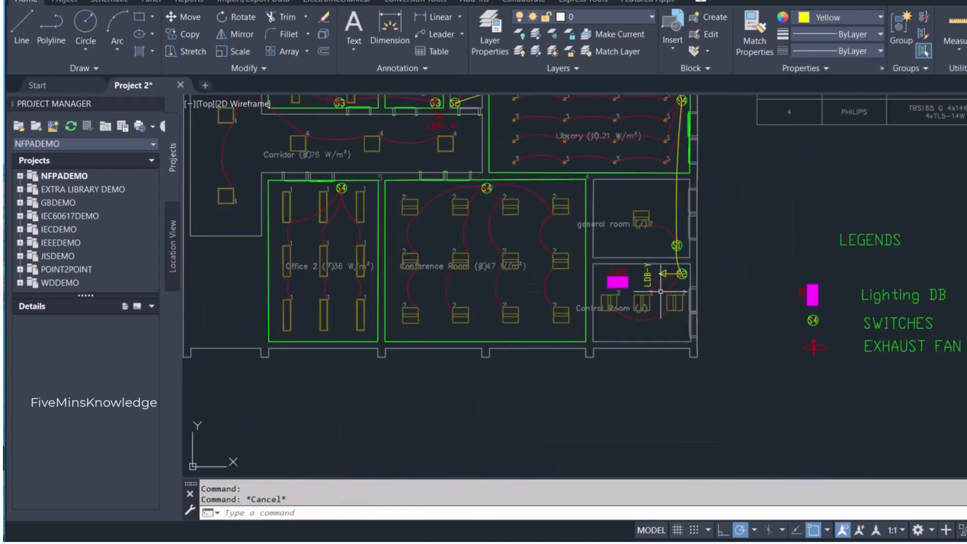
{"action": "scroll", "coordinate": [627, 294], "scroll_direction": "down", "scroll_amount": 2}
{"action": "scroll", "coordinate": [624, 288], "scroll_direction": "up", "scroll_amount": 5}
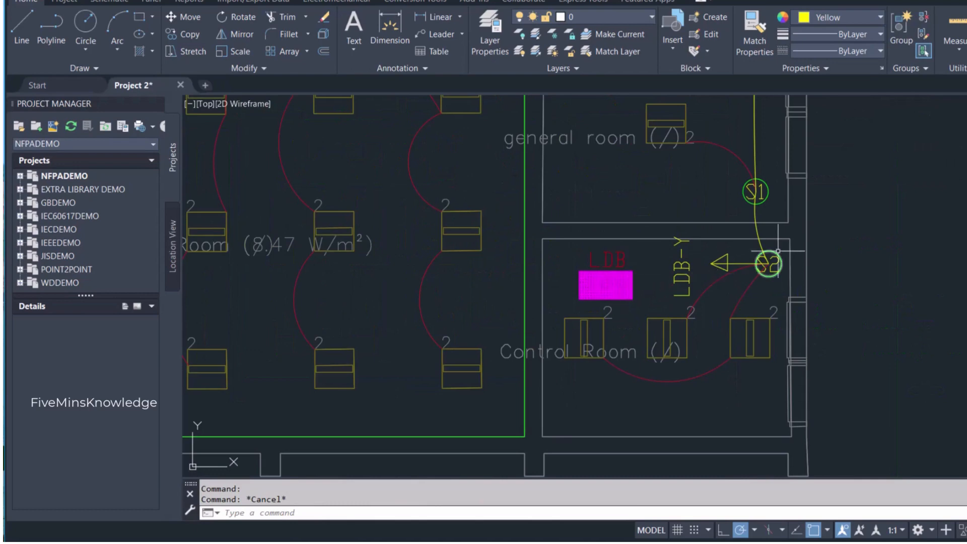
{"action": "scroll", "coordinate": [669, 377], "scroll_direction": "down", "scroll_amount": 4}
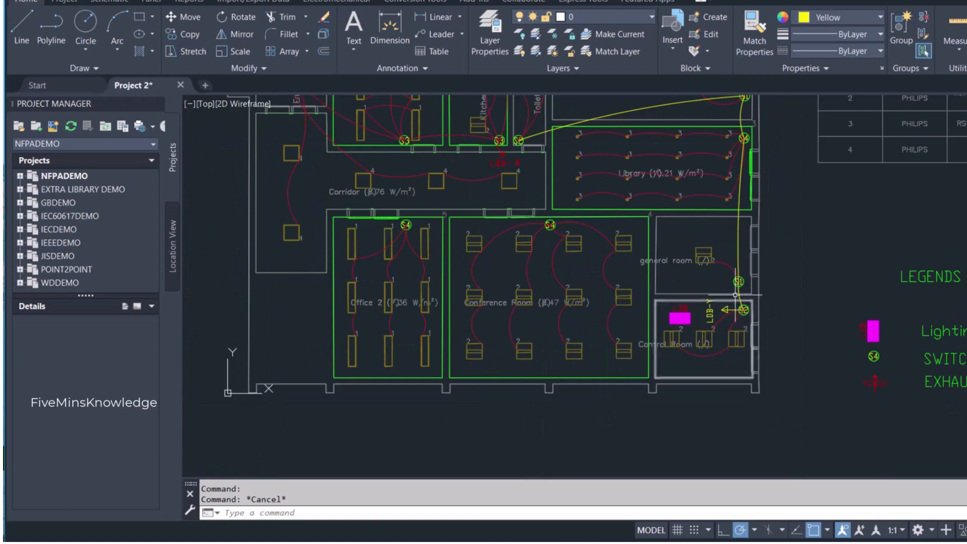
{"action": "middle_click_drag", "start_coordinate": [737, 267], "coordinate": [727, 351]}
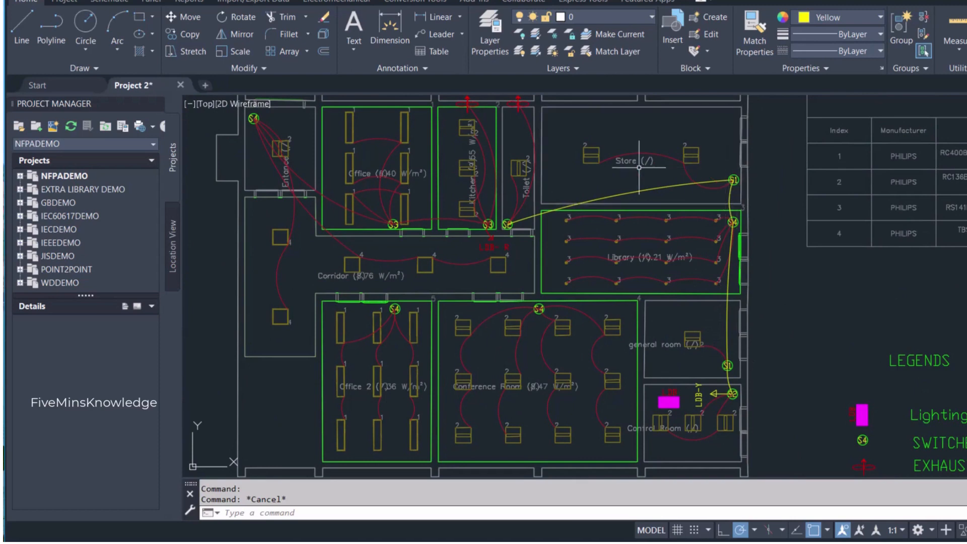
{"action": "scroll", "coordinate": [524, 225], "scroll_direction": "down", "scroll_amount": 4}
{"action": "scroll", "coordinate": [519, 297], "scroll_direction": "up", "scroll_amount": 4}
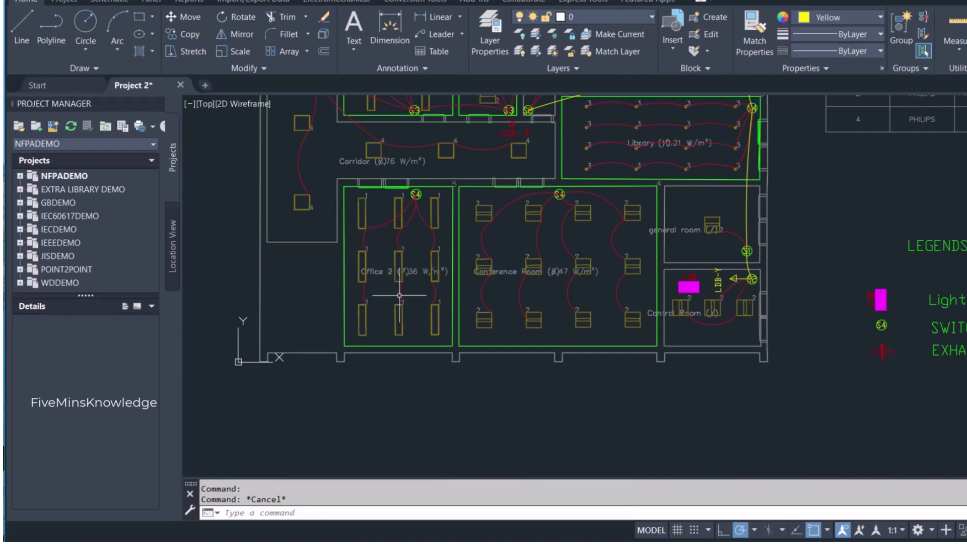
{"action": "key", "text": "Escape"}
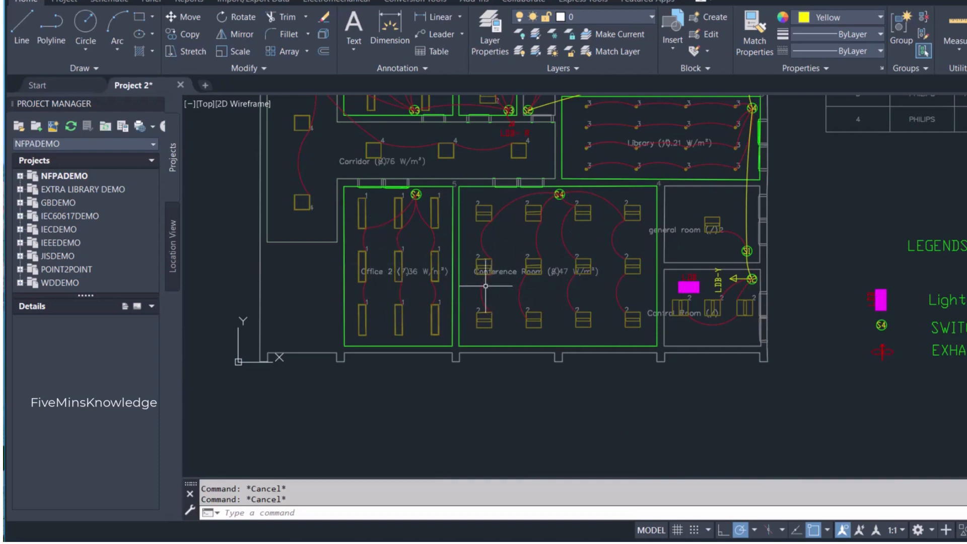
{"action": "left_click", "coordinate": [114, 29]}
{"action": "scroll", "coordinate": [431, 225], "scroll_direction": "up", "scroll_amount": 4}
{"action": "scroll", "coordinate": [432, 216], "scroll_direction": "down", "scroll_amount": 2}
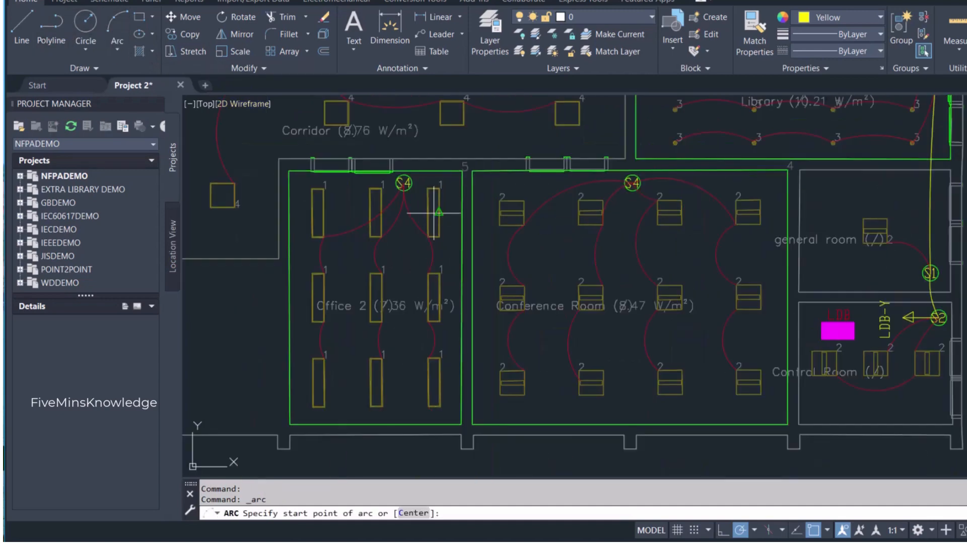
{"action": "left_click", "coordinate": [404, 183]}
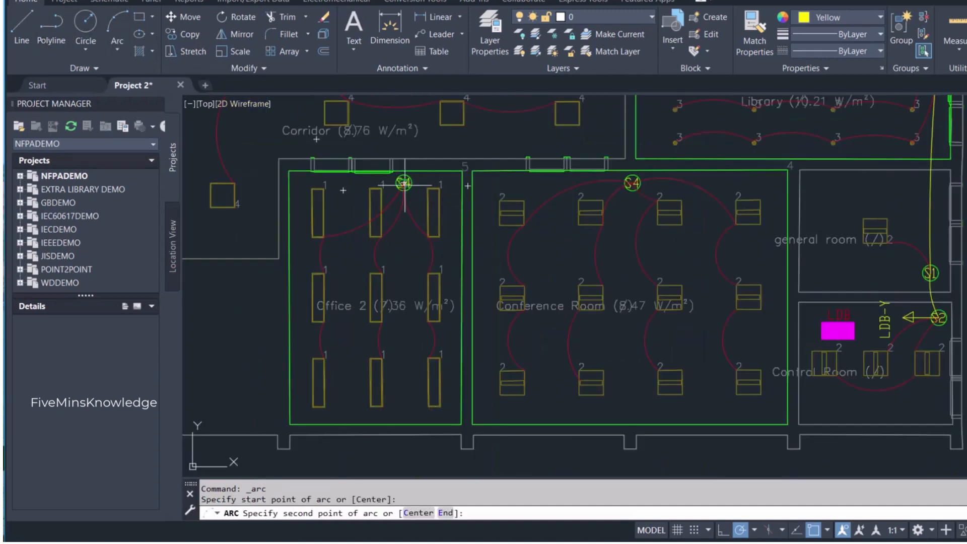
{"action": "key", "text": "Escape"}
- Set the current colour to Blue and draw a nearly flat wiring arc from Office 2's S4 switch to the conference room's S4 switch
{"action": "left_click", "coordinate": [852, 18]}
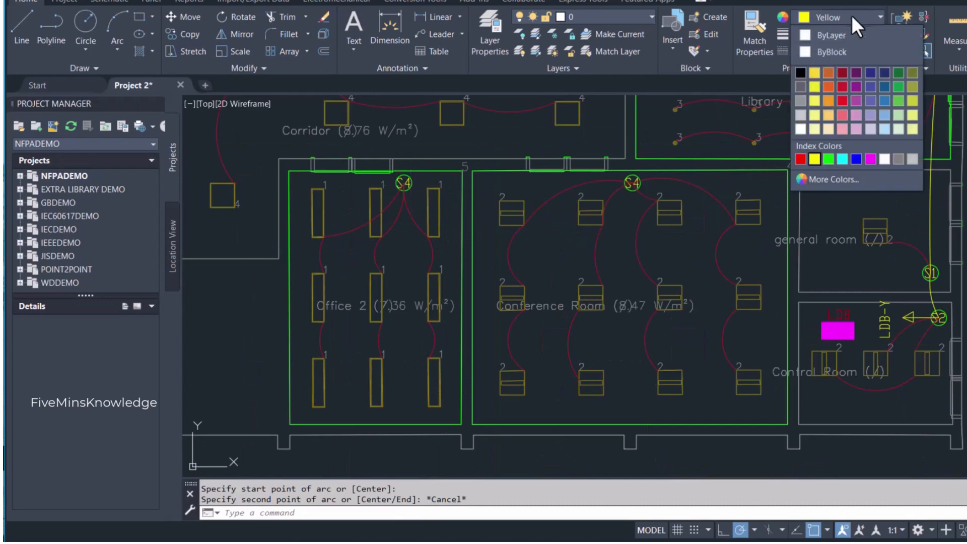
{"action": "left_click", "coordinate": [854, 156]}
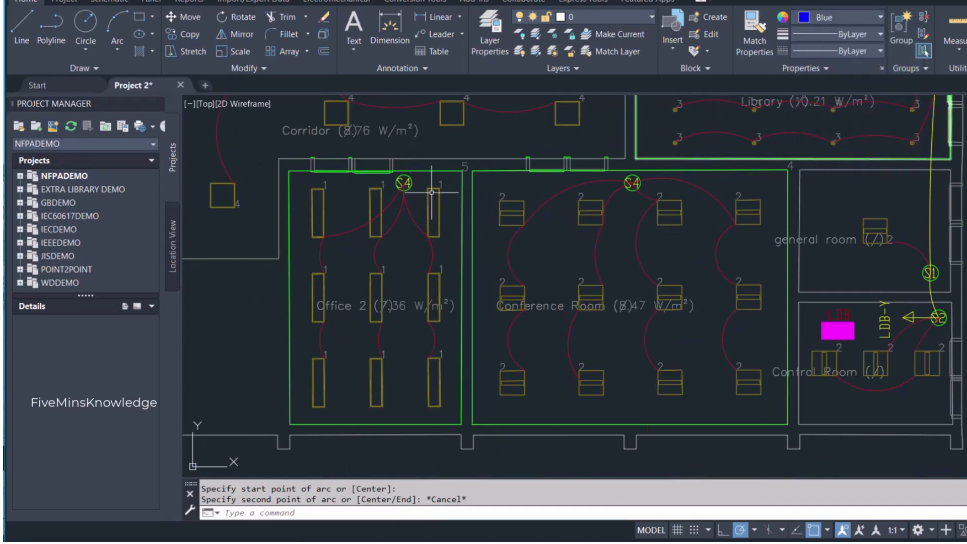
{"action": "left_click", "coordinate": [55, 26]}
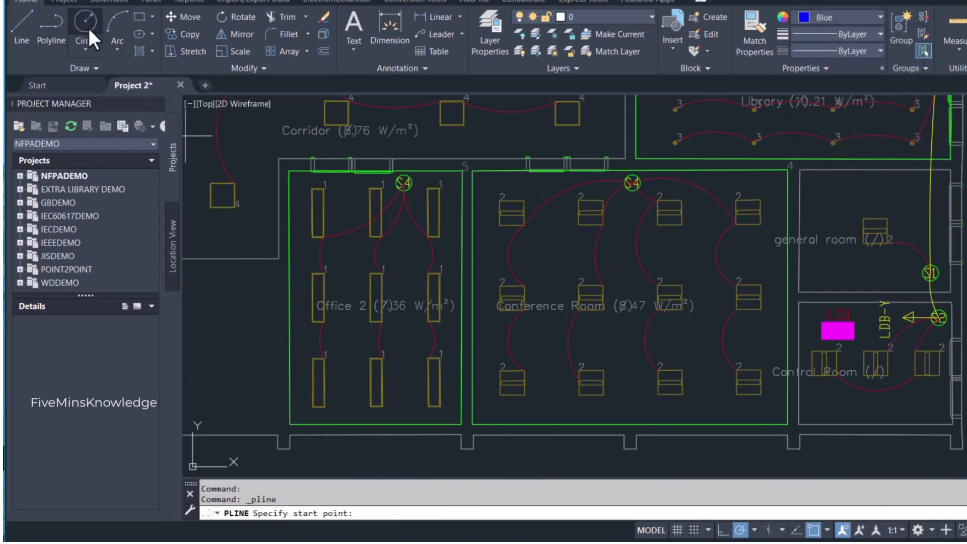
{"action": "left_click", "coordinate": [114, 30]}
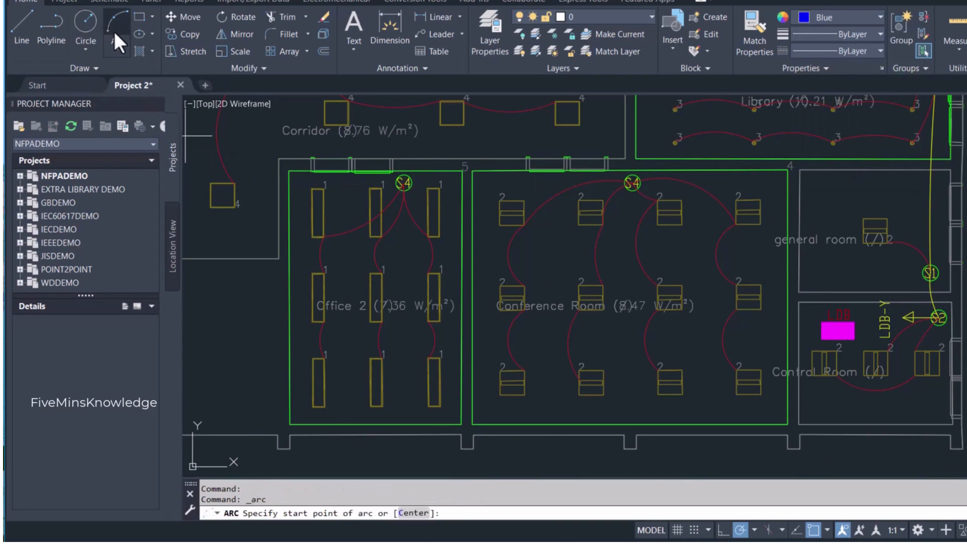
{"action": "left_click", "coordinate": [403, 184]}
{"action": "left_click", "coordinate": [500, 190]}
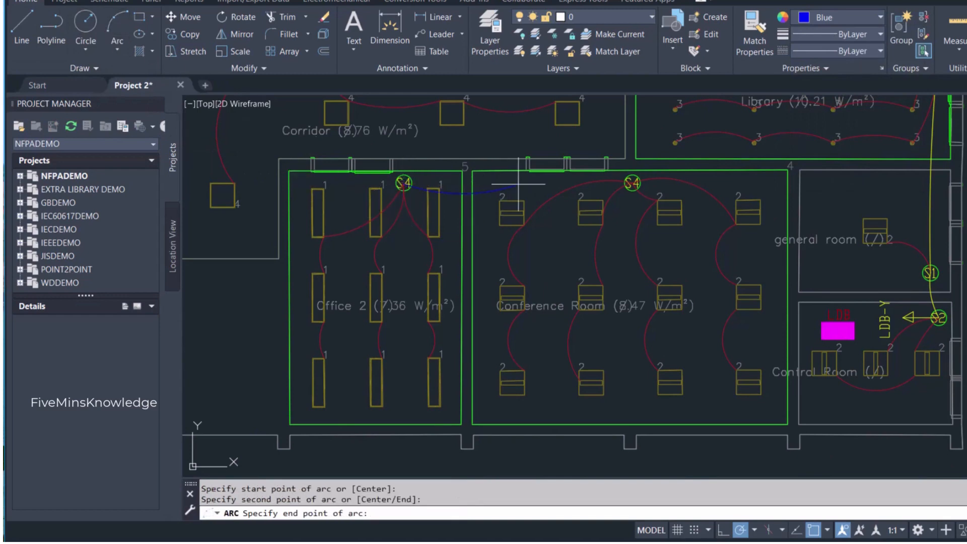
{"action": "left_click", "coordinate": [632, 183]}
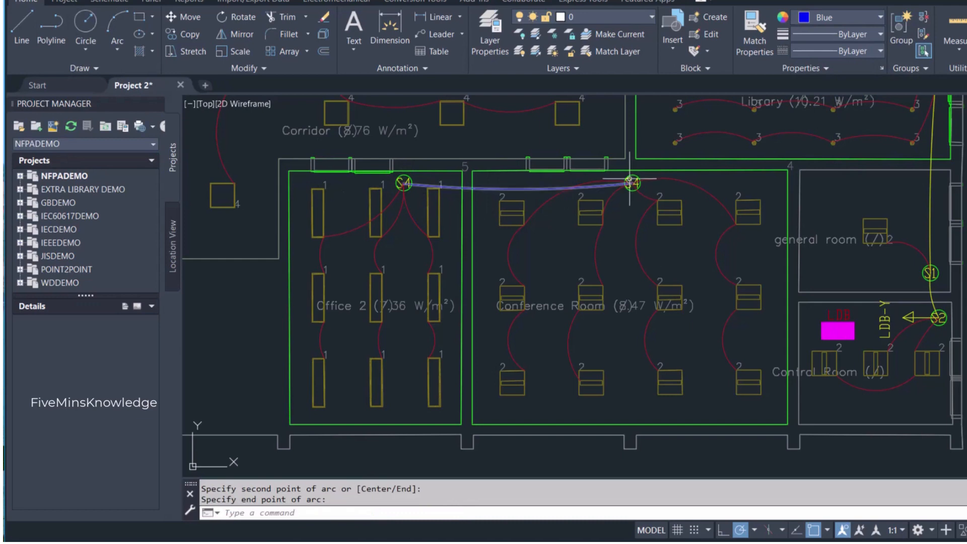
- Stretch the midpoint of the blue arc slightly downwards to give it a more pronounced sag
{"action": "left_click", "coordinate": [506, 188]}
{"action": "left_click", "coordinate": [518, 189]}
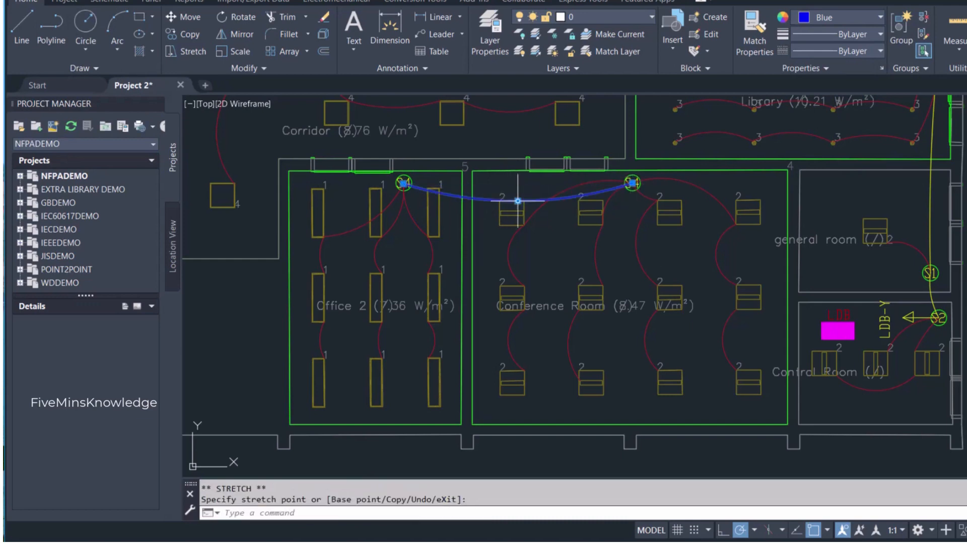
{"action": "key", "text": "Escape"}
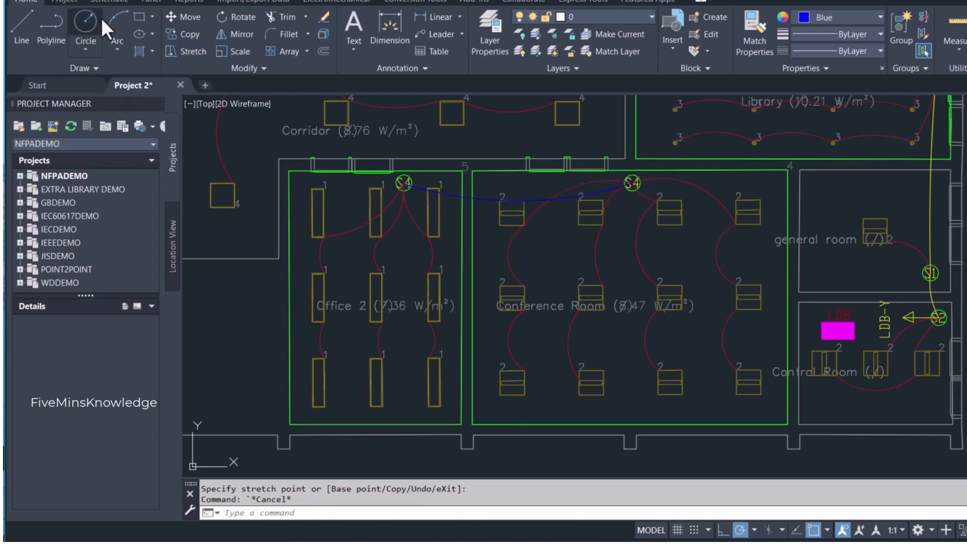
- Draw a blue polyline from the conference room's S4 switch diagonally up to the right into the library's lower edge, ending in a triangular arrowhead
{"action": "left_click", "coordinate": [51, 23]}
{"action": "scroll", "coordinate": [634, 170], "scroll_direction": "up", "scroll_amount": 6}
{"action": "left_click", "coordinate": [470, 301]}
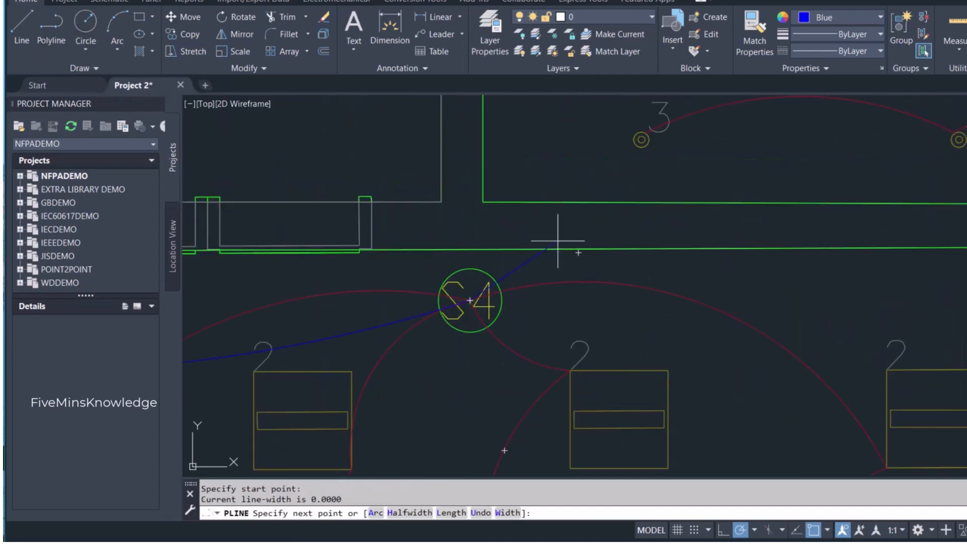
{"action": "left_click", "coordinate": [679, 187]}
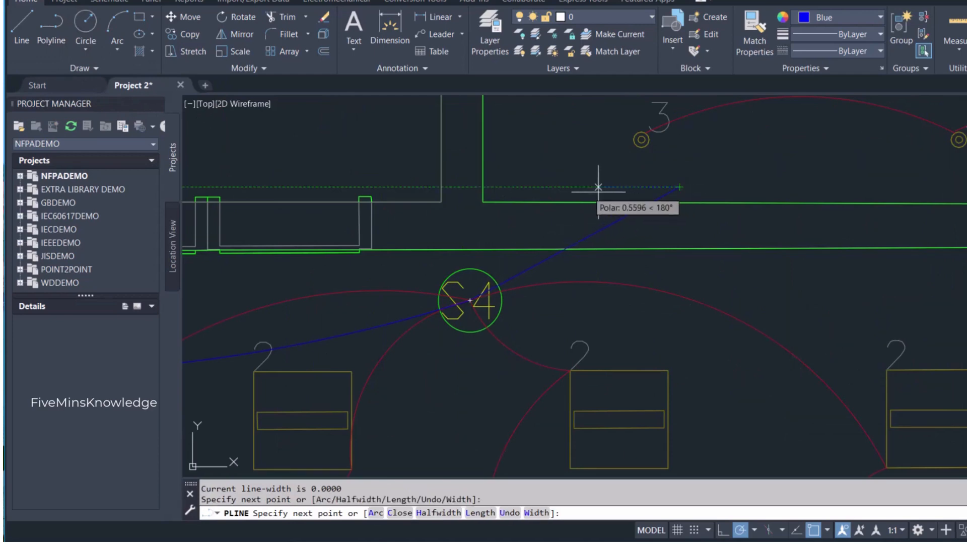
{"action": "left_click", "coordinate": [586, 187]}
{"action": "left_click", "coordinate": [660, 234]}
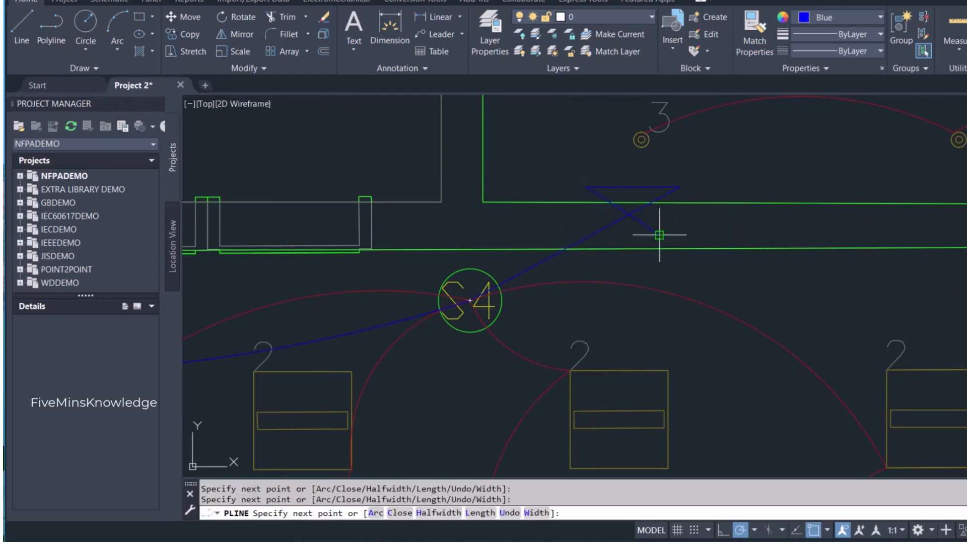
{"action": "left_click", "coordinate": [677, 192]}
{"action": "key", "text": "Escape"}
- Copy the red LDB-R label from the corridor and paste it at the tip of the blue home-run arrow in the library
{"action": "scroll", "coordinate": [706, 252], "scroll_direction": "down", "scroll_amount": 8}
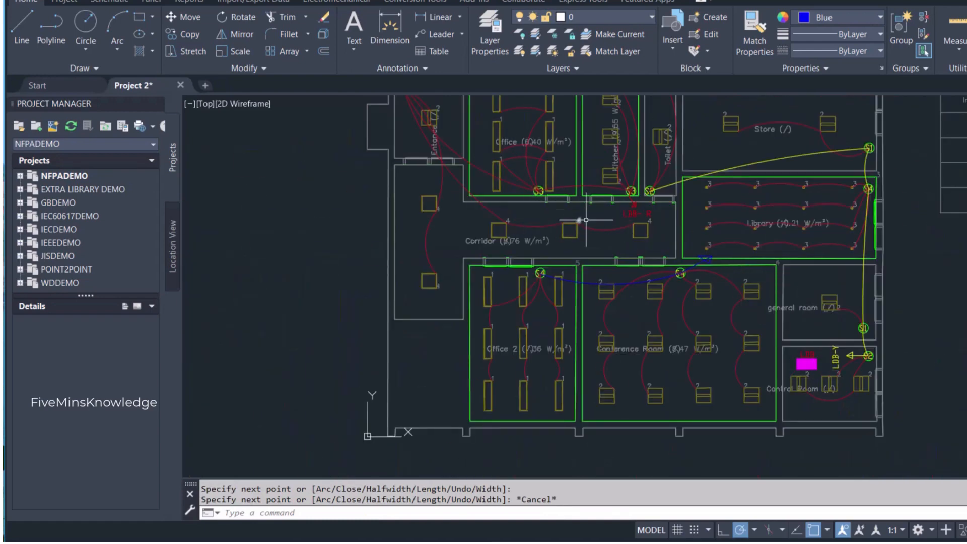
{"action": "left_click", "coordinate": [633, 214]}
{"action": "key", "text": "ctrl+c"}
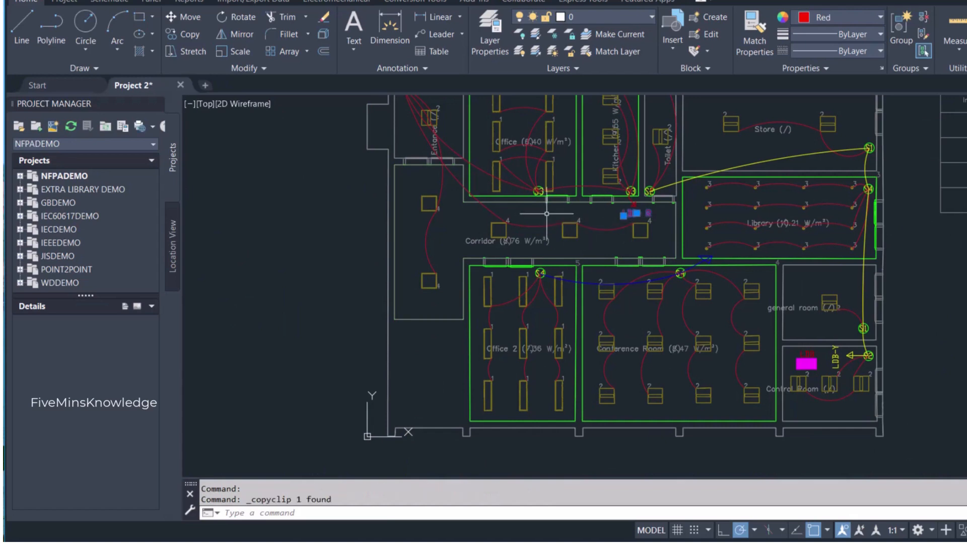
{"action": "key", "text": "ctrl+v"}
{"action": "scroll", "coordinate": [731, 247], "scroll_direction": "up", "scroll_amount": 8}
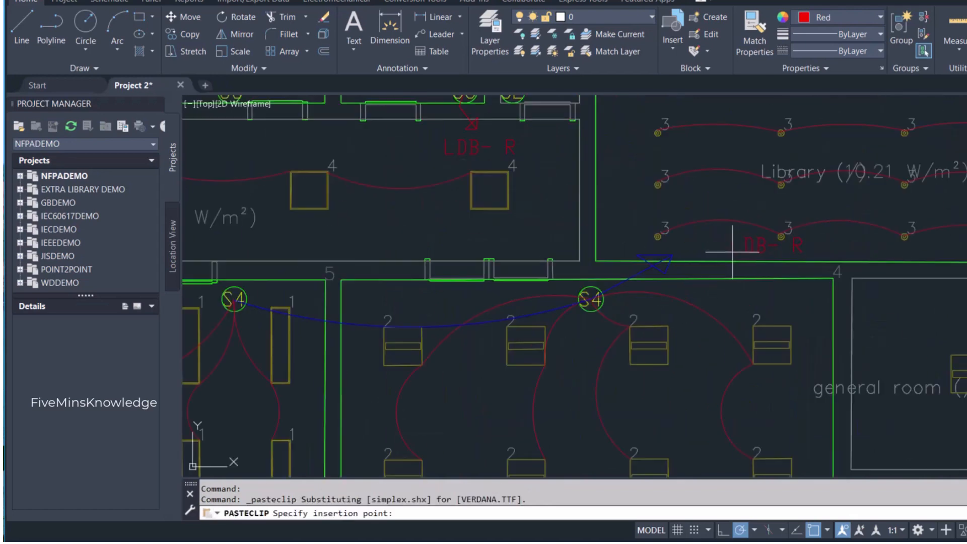
{"action": "left_click", "coordinate": [674, 251]}
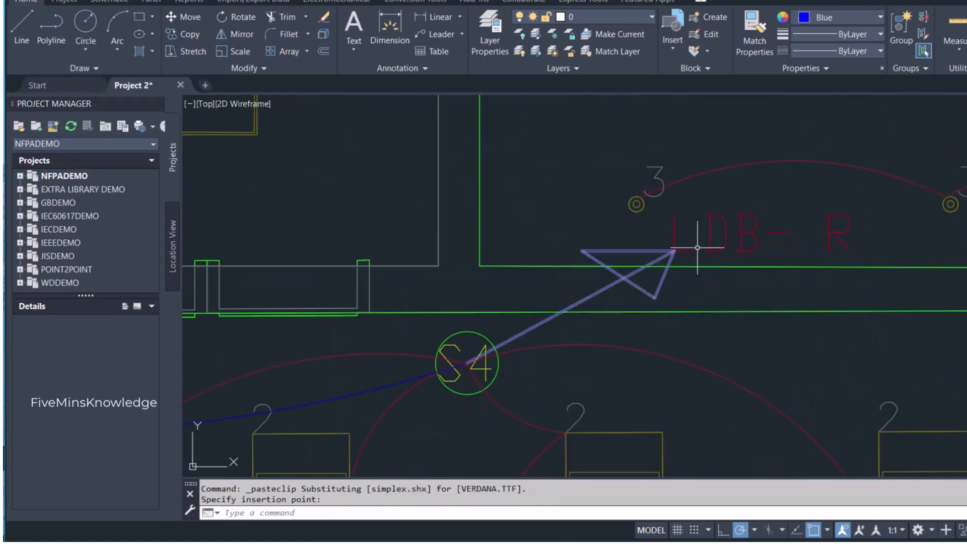
- Change the text of the pasted label at the blue arrow to LDB-B
{"action": "left_click", "coordinate": [762, 232]}
{"action": "double_click", "coordinate": [817, 232]}
{"action": "left_click", "coordinate": [817, 232]}
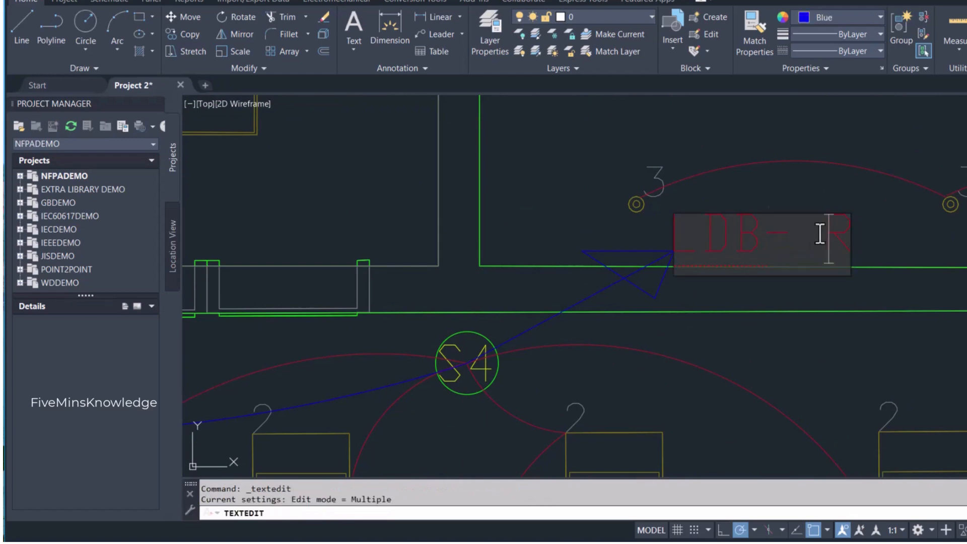
{"action": "key", "text": "Delete"}
{"action": "type", "text": "B"}
{"action": "left_click", "coordinate": [808, 292]}
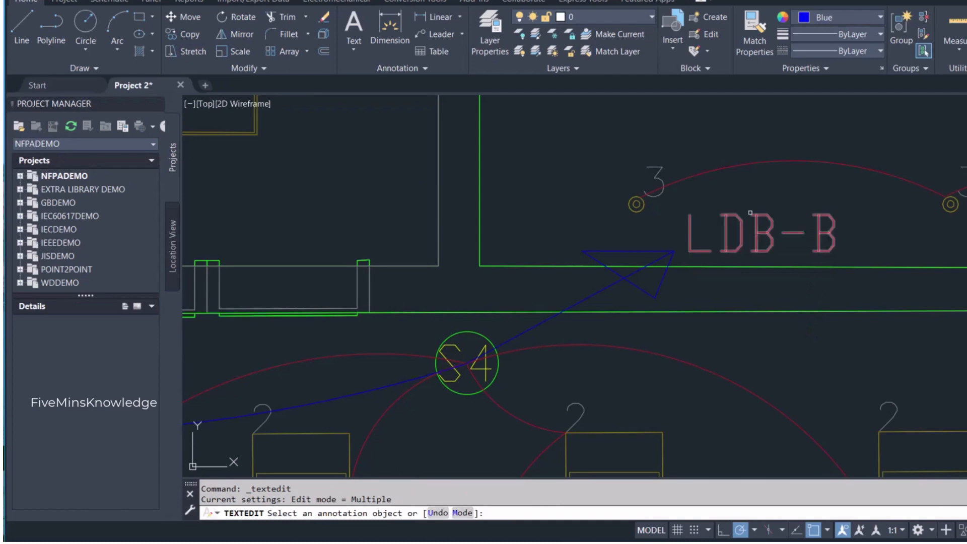
{"action": "key", "text": "Escape"}
- Set the colour of the LDB-B label to Blue
{"action": "left_click", "coordinate": [752, 224]}
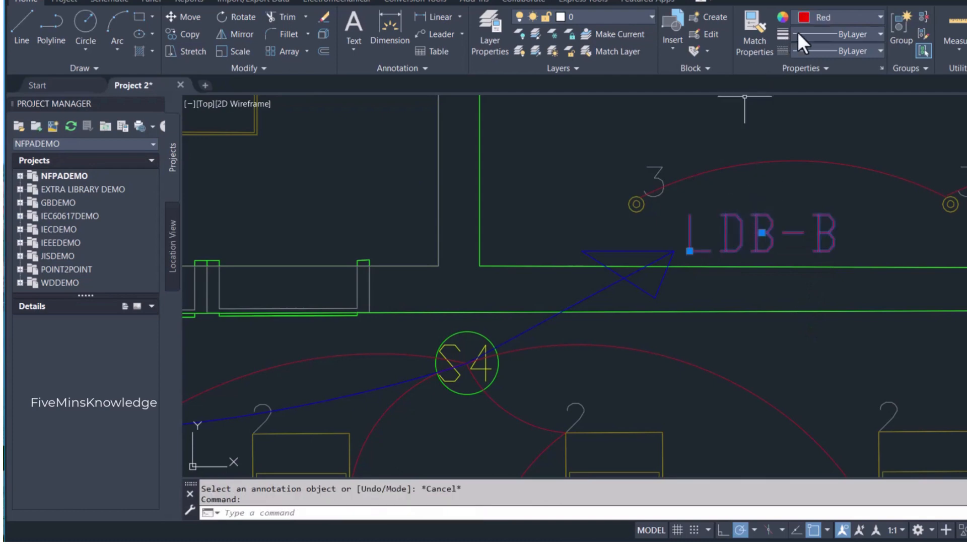
{"action": "left_click", "coordinate": [821, 20]}
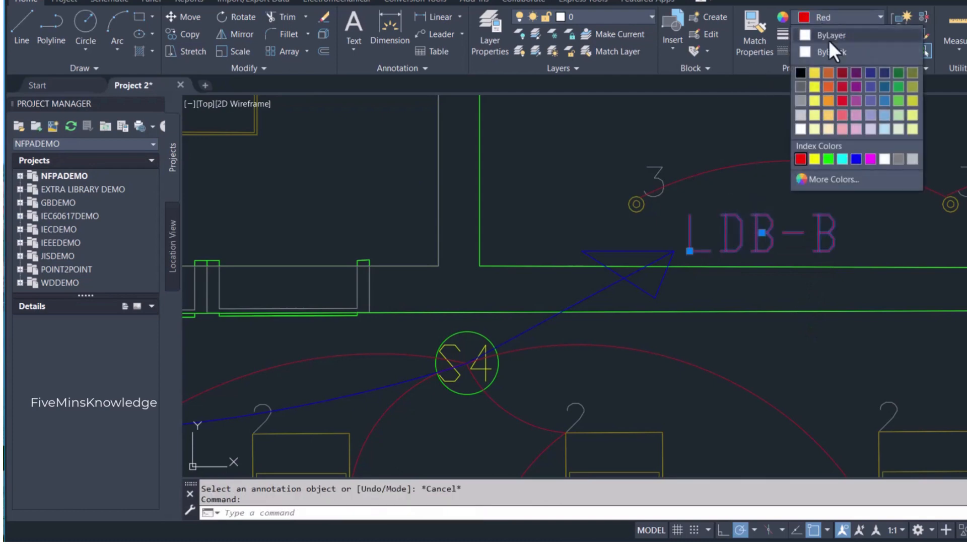
{"action": "left_click", "coordinate": [856, 159]}
{"action": "key", "text": "Escape"}
{"action": "scroll", "coordinate": [856, 196], "scroll_direction": "down", "scroll_amount": 8}
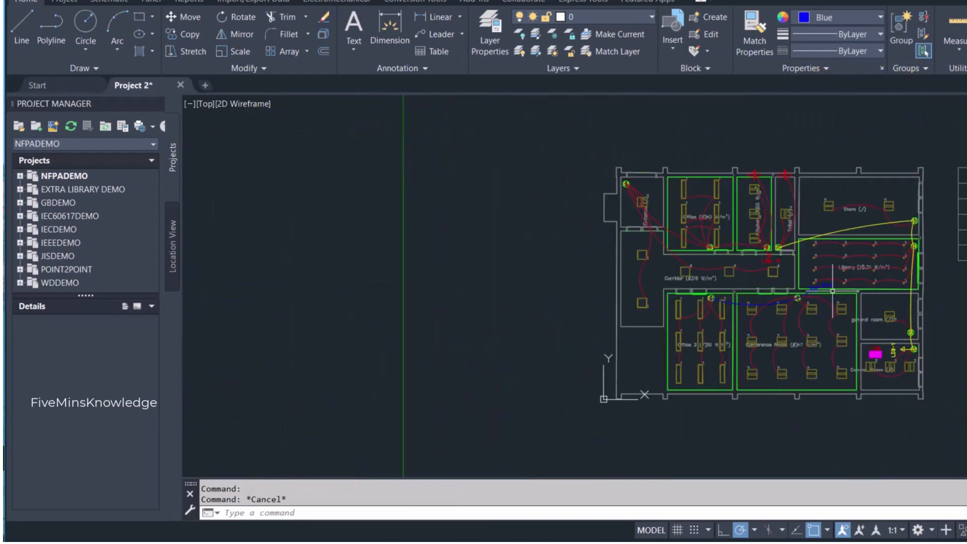
- Review the lighting layout, from the control room's distribution board and the circuit home runs to the luminaire table and legend
{"action": "key", "text": "Escape"}
{"action": "scroll", "coordinate": [917, 365], "scroll_direction": "up", "scroll_amount": 2}
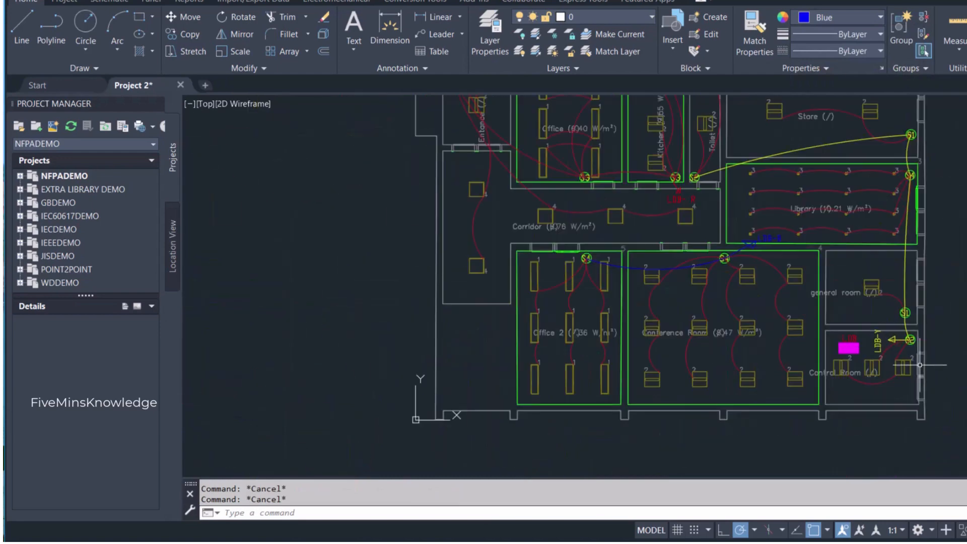
{"action": "scroll", "coordinate": [923, 308], "scroll_direction": "up", "scroll_amount": 2}
{"action": "mouse_move", "coordinate": [917, 324]}
{"action": "middle_mouse_down"}
{"action": "mouse_move", "coordinate": [892, 361]}
{"action": "mouse_move", "coordinate": [838, 349]}
{"action": "middle_mouse_up"}
{"action": "scroll", "coordinate": [895, 362], "scroll_direction": "down", "scroll_amount": 2}
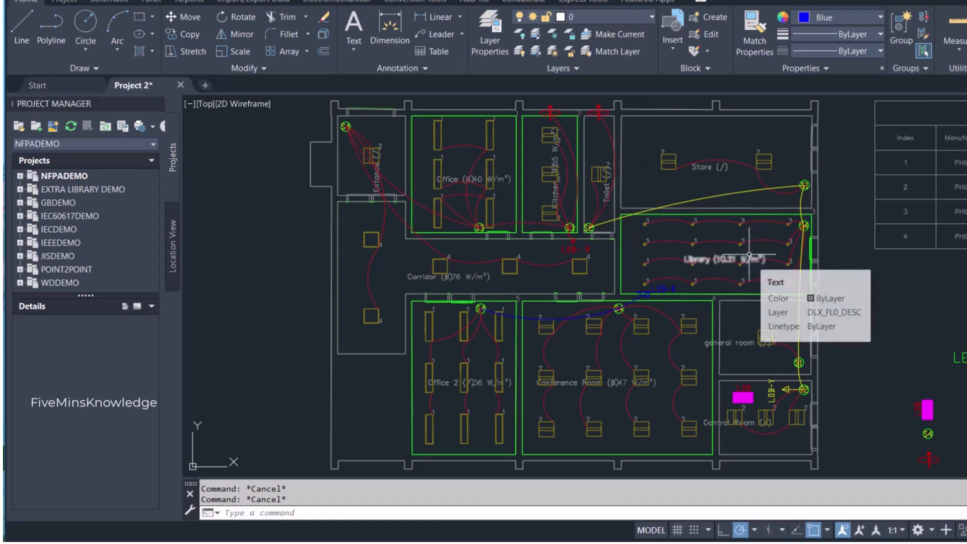
{"action": "scroll", "coordinate": [749, 256], "scroll_direction": "down", "scroll_amount": 2}
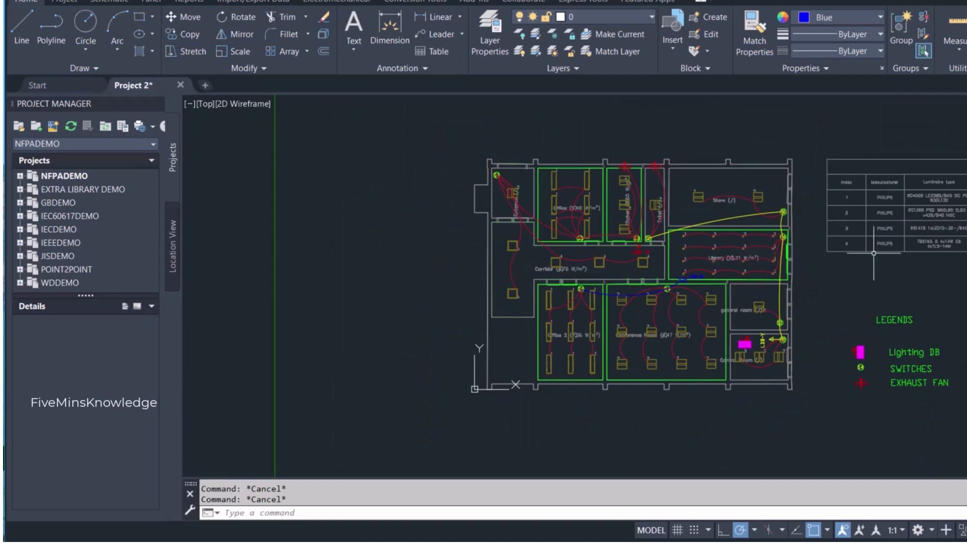